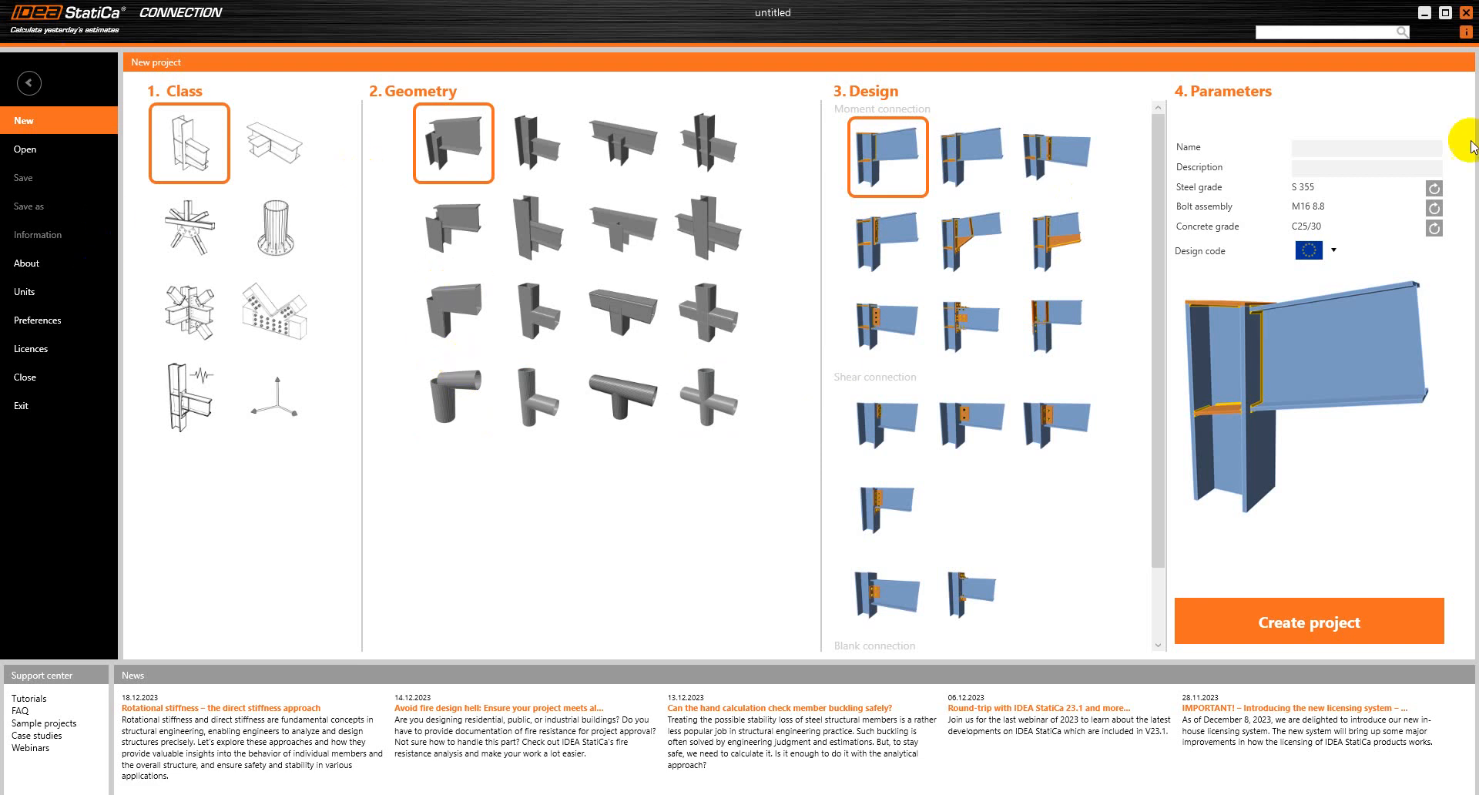
# Start a new Connection project from the blank coordinate-axes class, with the name sdfsf and description fsfsf
pyautogui.click(1468, 12)
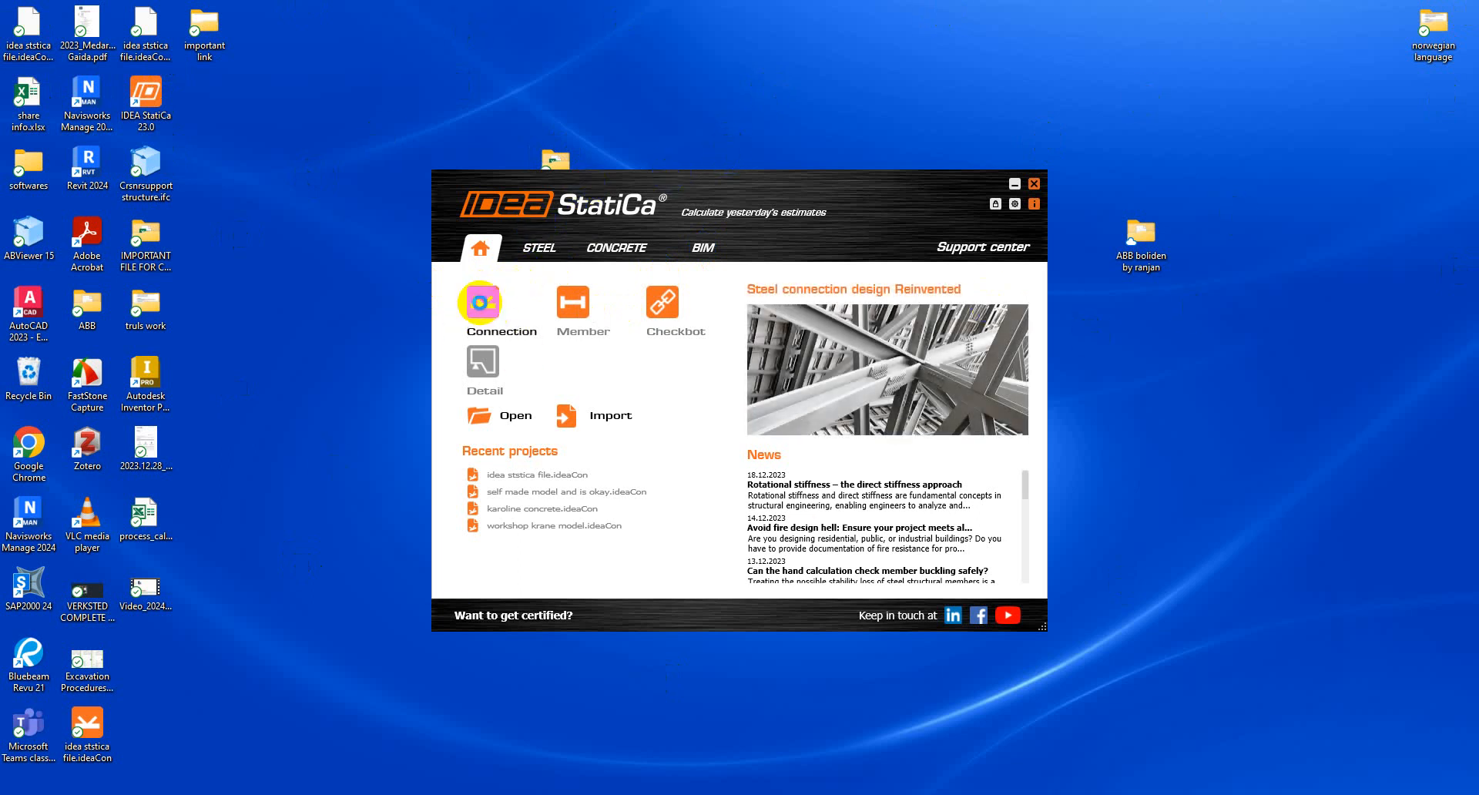
pyautogui.click(481, 304)
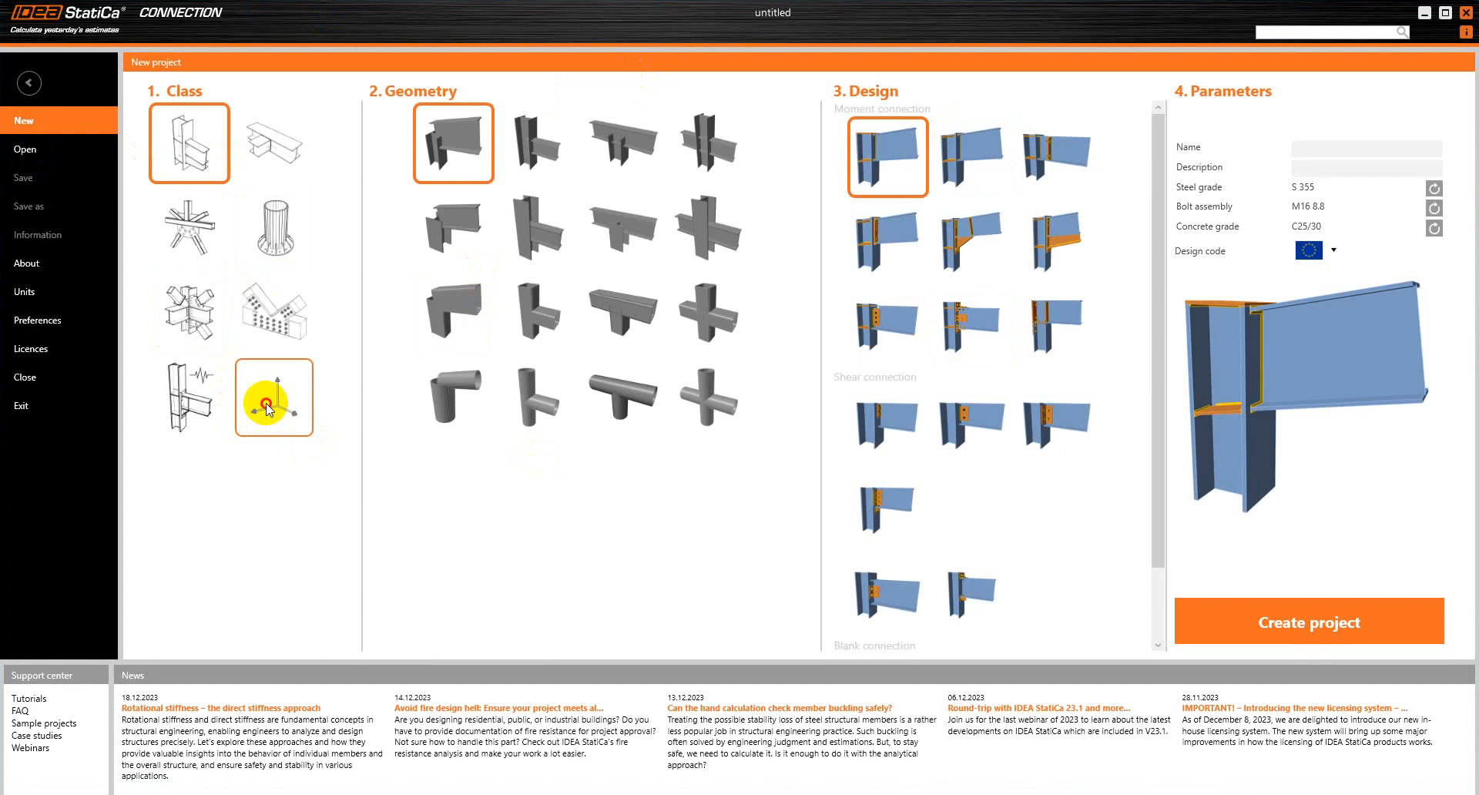
pyautogui.click(267, 409)
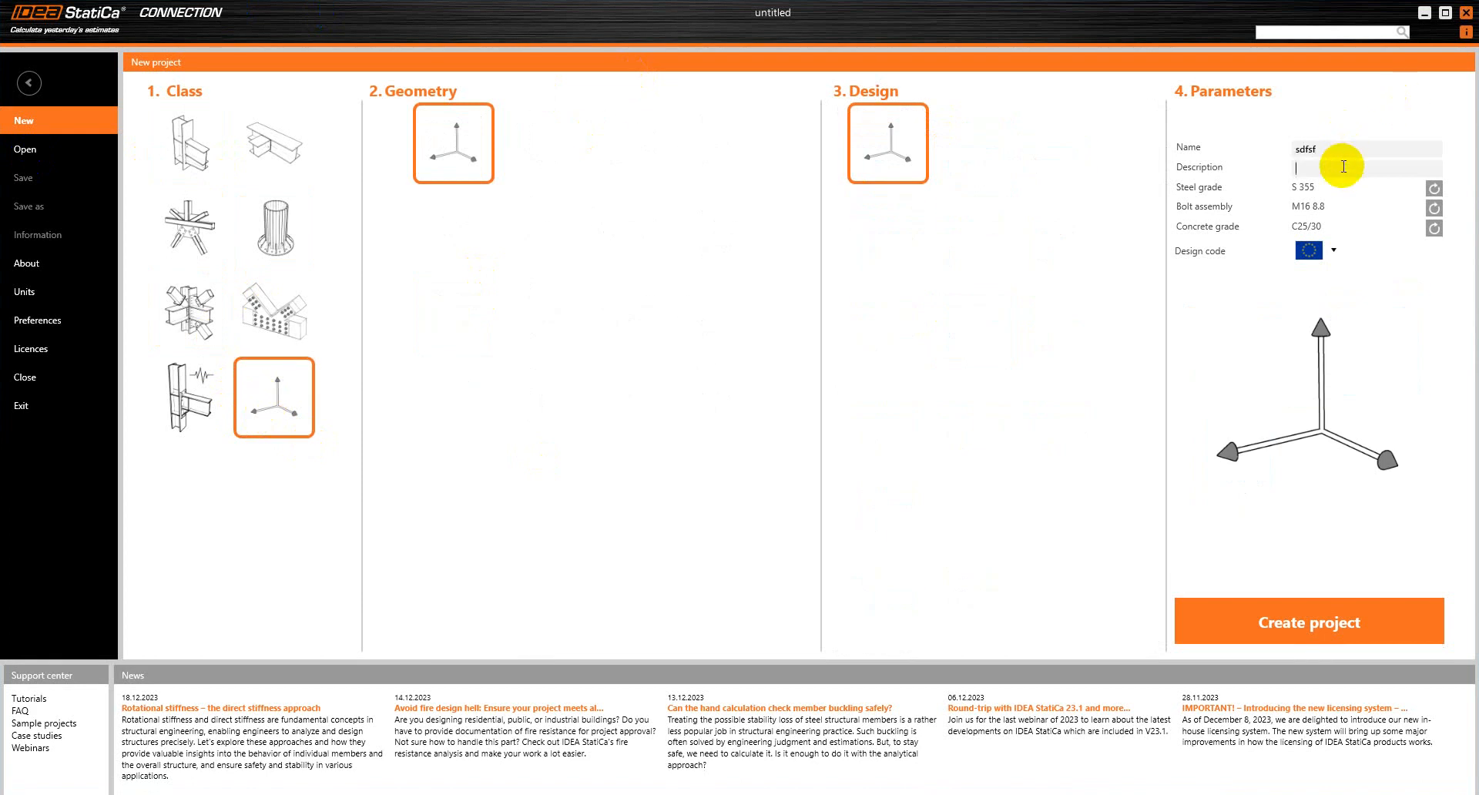
pyautogui.write('sfsf')
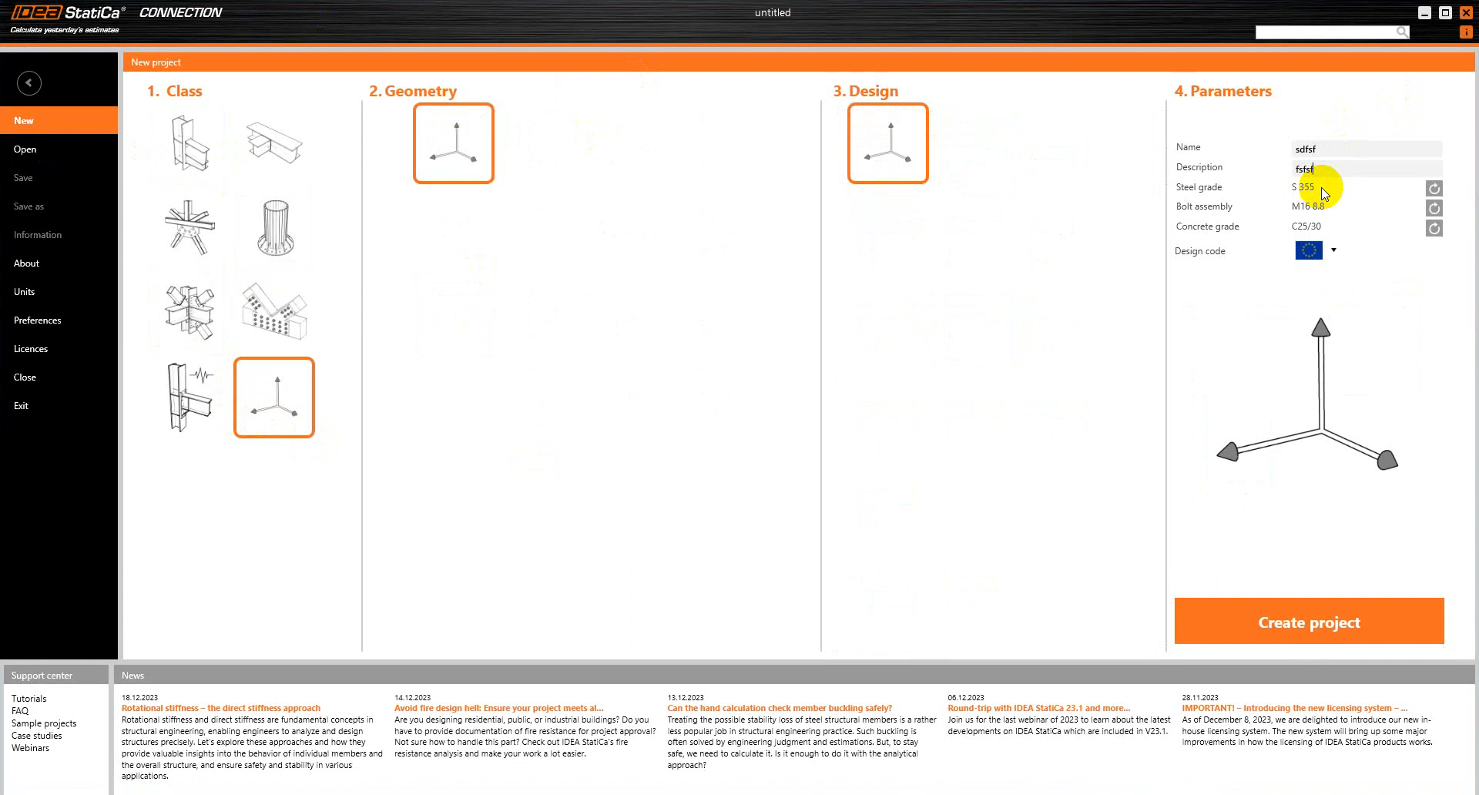
# Choose S 355 under EN 1993 as the steel grade and M20 8.8 as the bolt assembly
pyautogui.click(1435, 188)
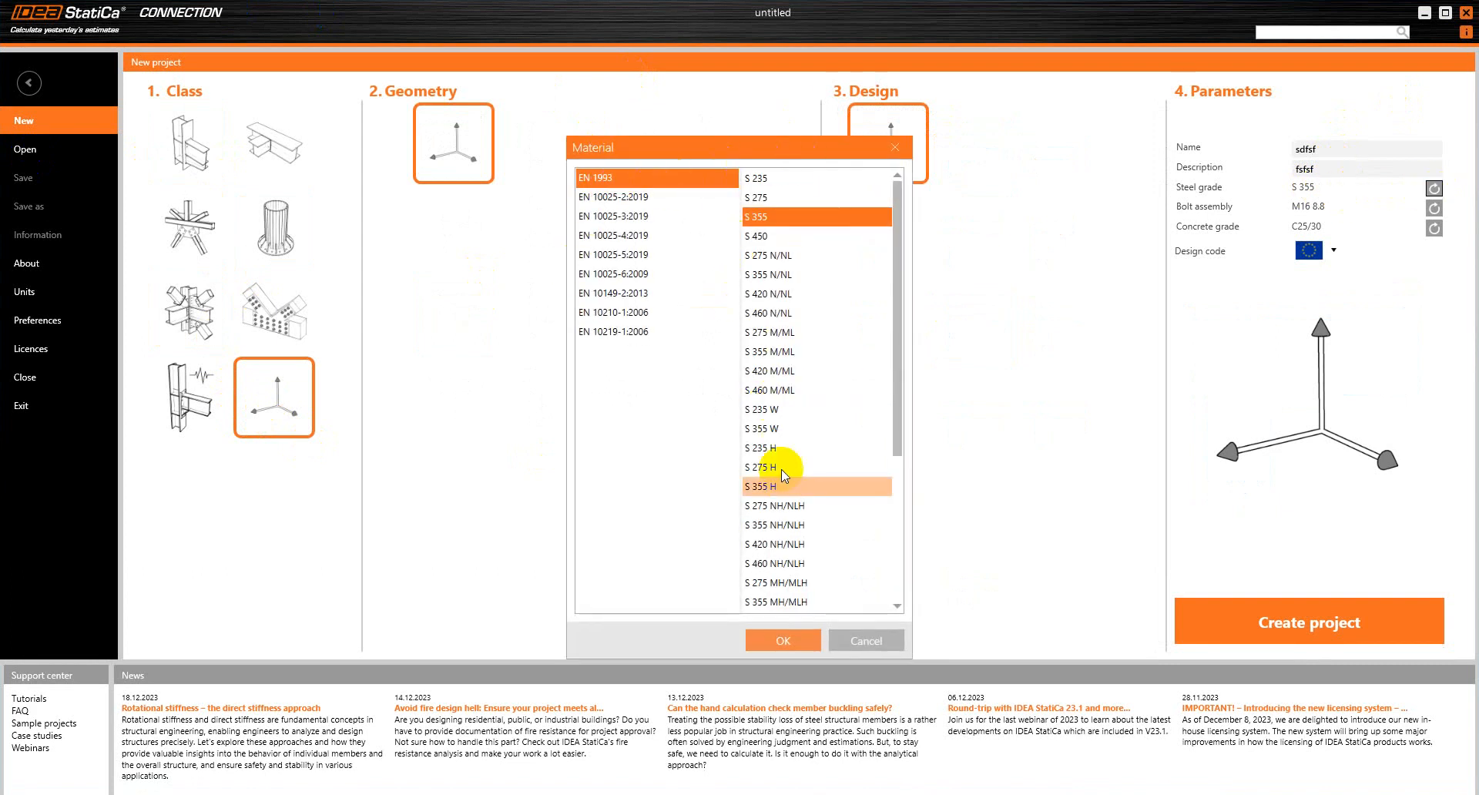
pyautogui.click(748, 199)
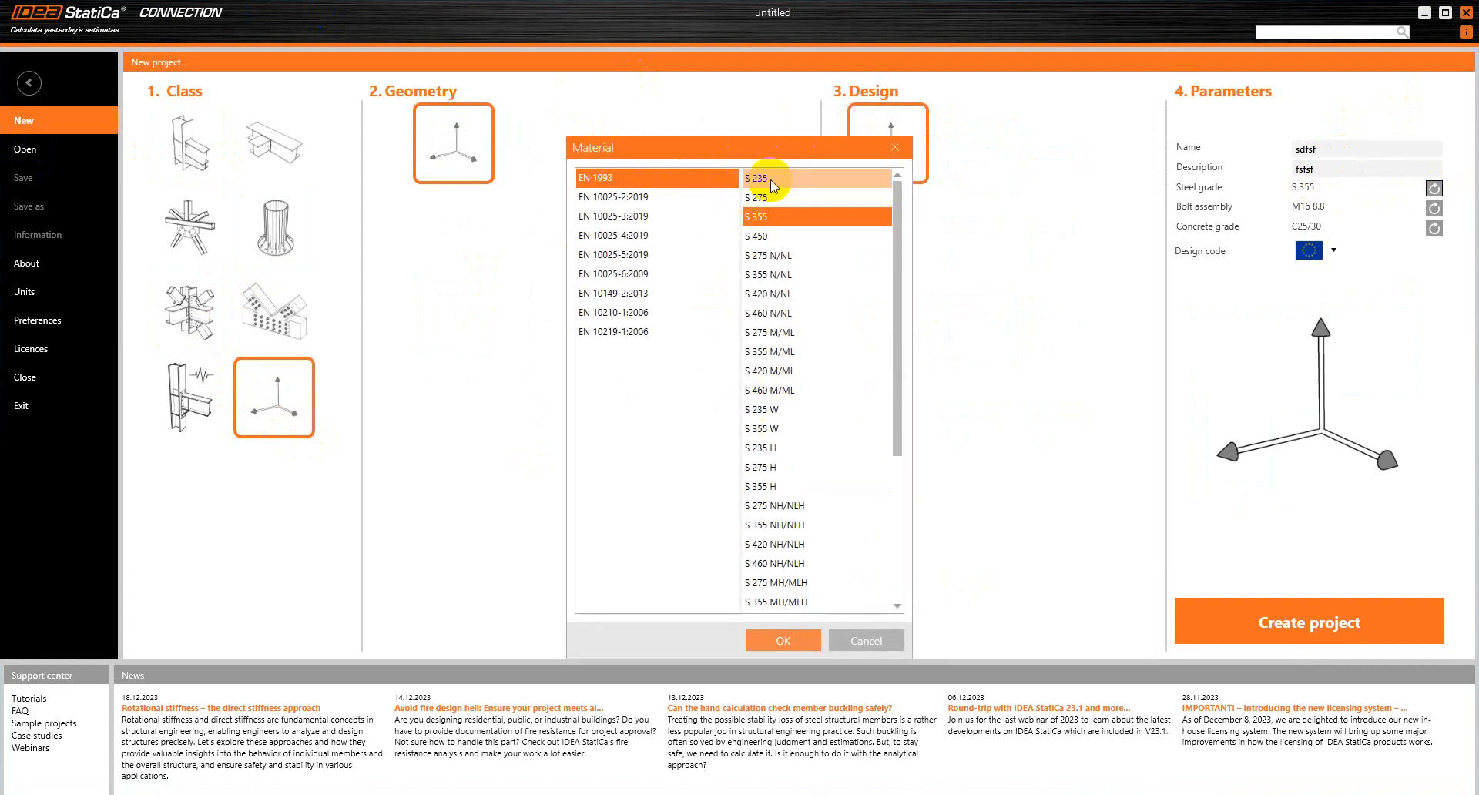
pyautogui.click(774, 223)
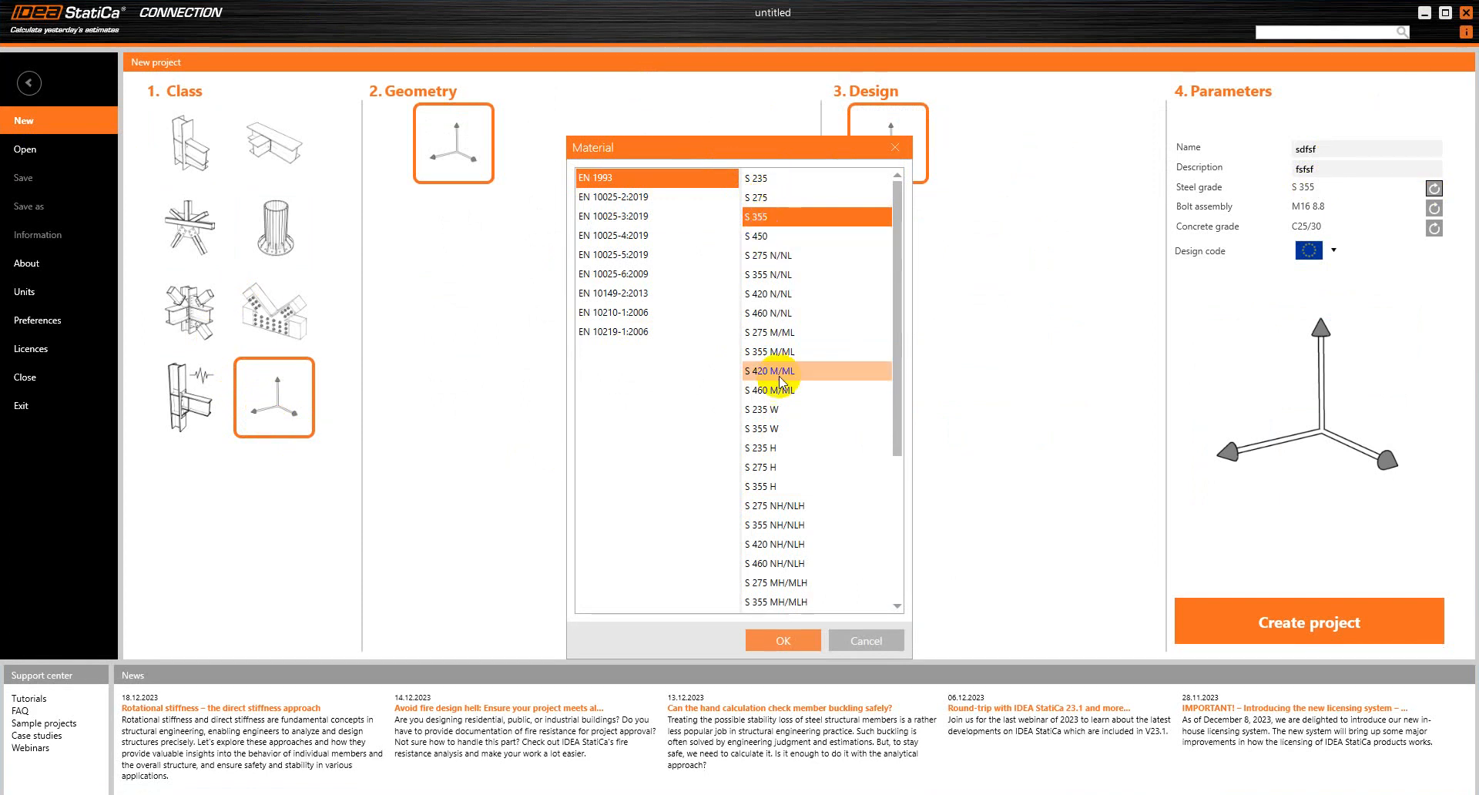
pyautogui.click(784, 640)
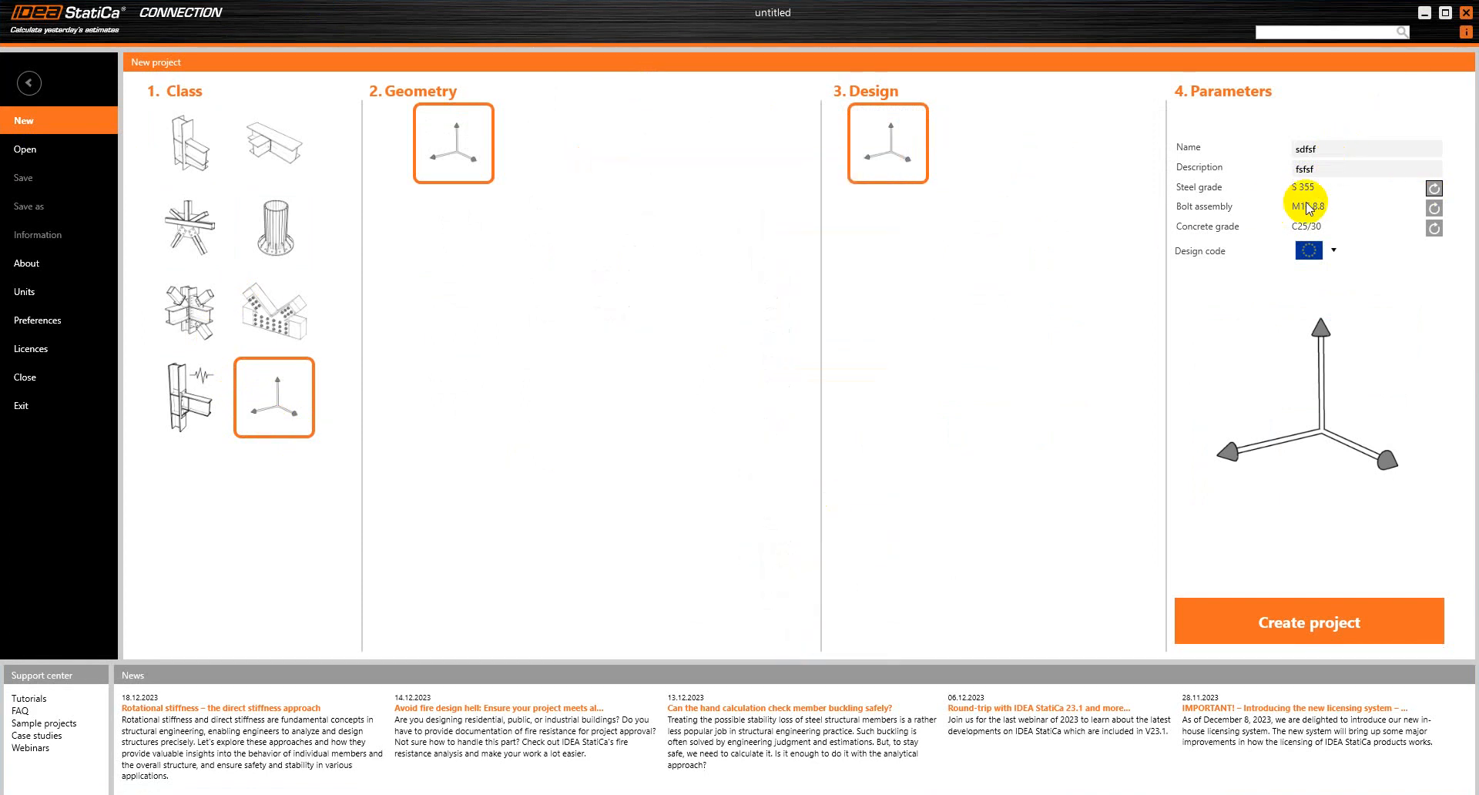
pyautogui.click(1435, 208)
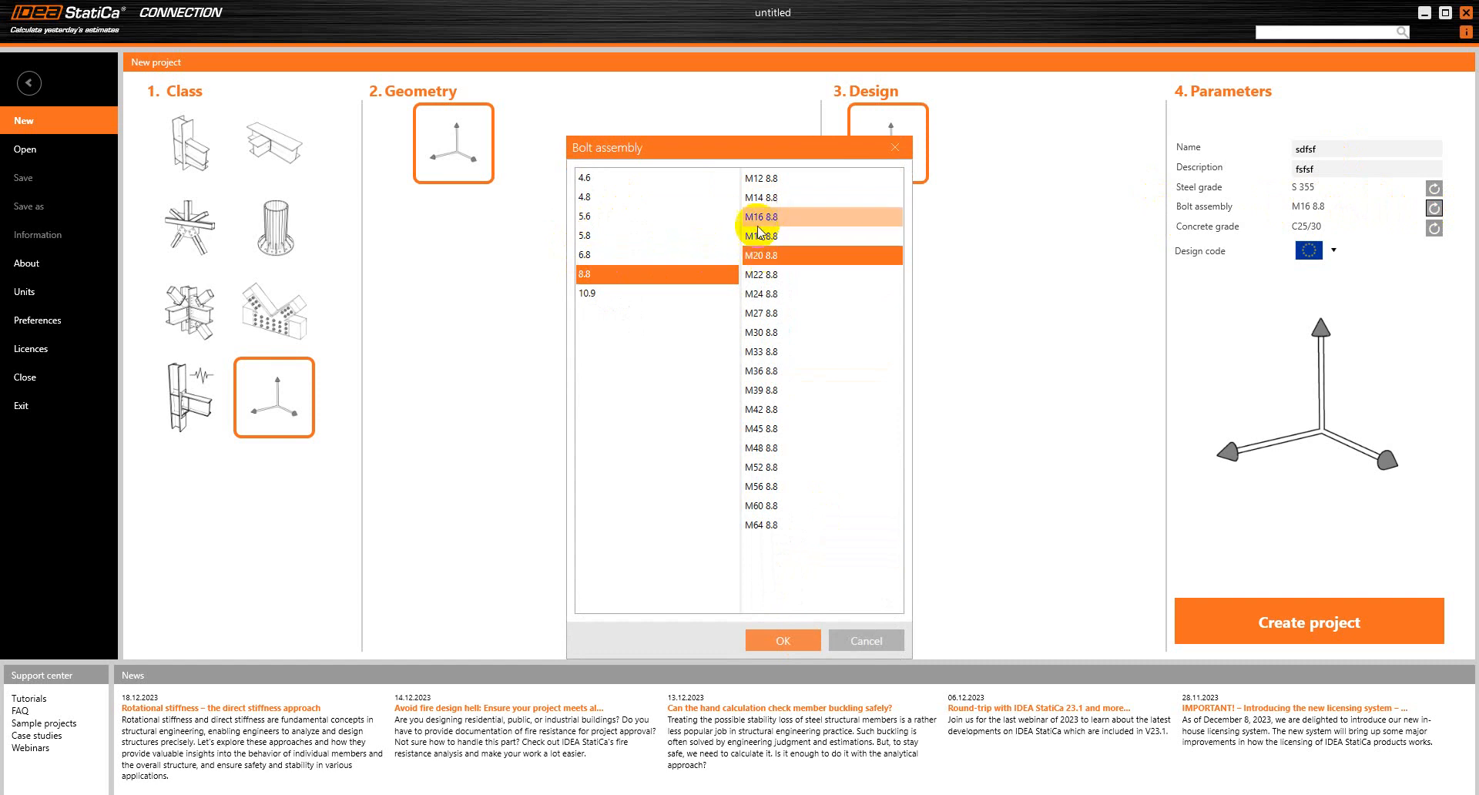
pyautogui.click(784, 640)
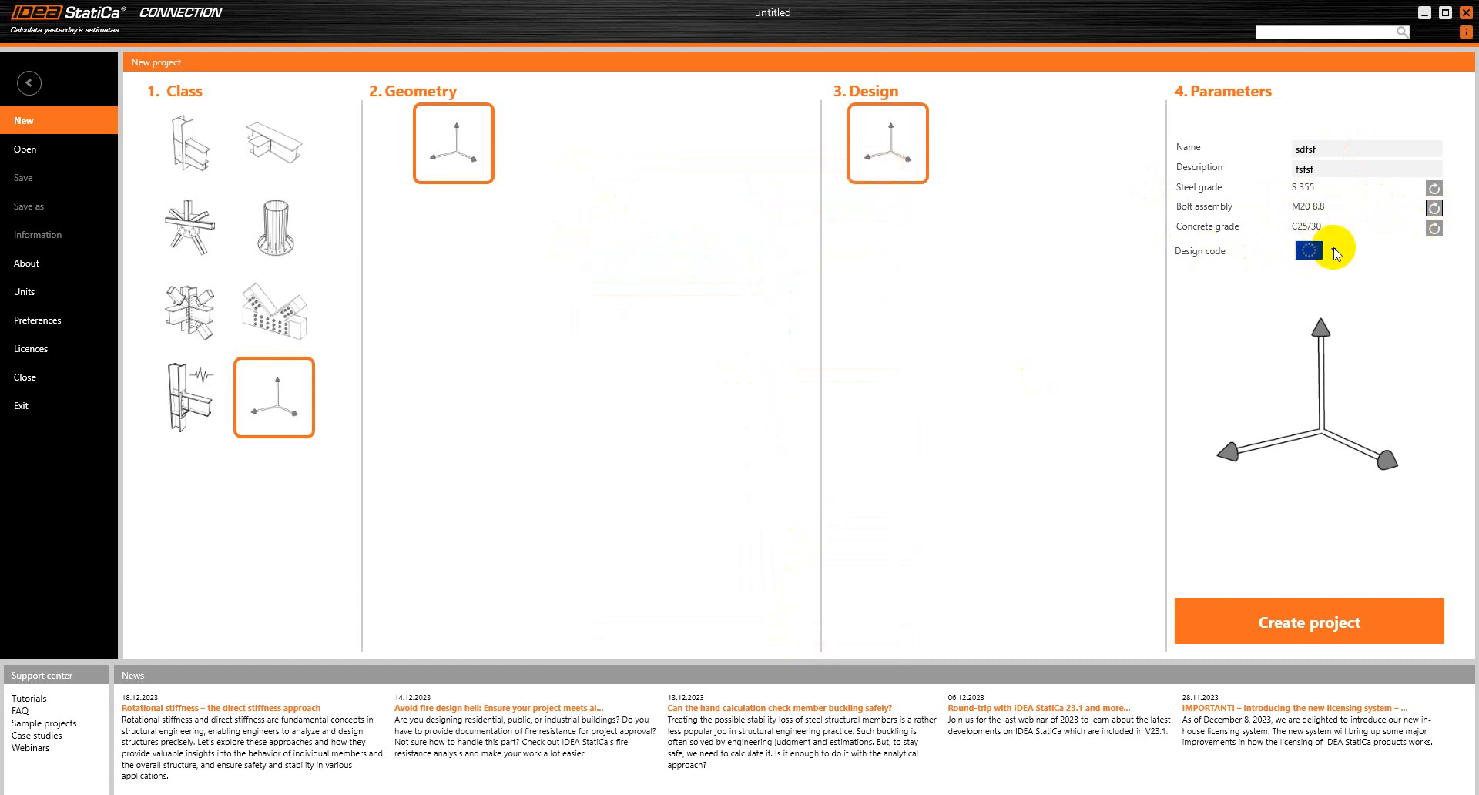
# Keep the European design code and create the project
pyautogui.click(1335, 252)
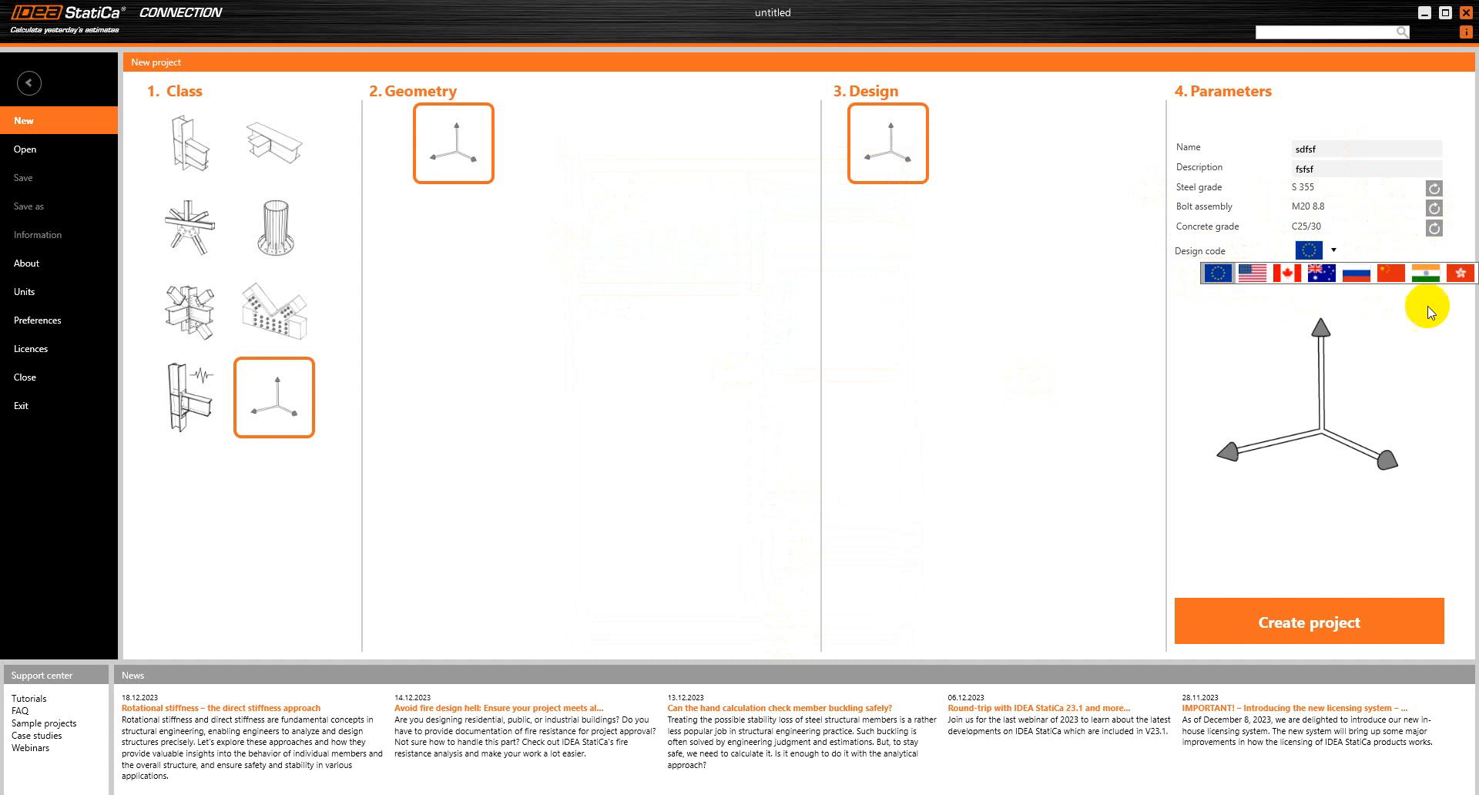
pyautogui.click(1200, 309)
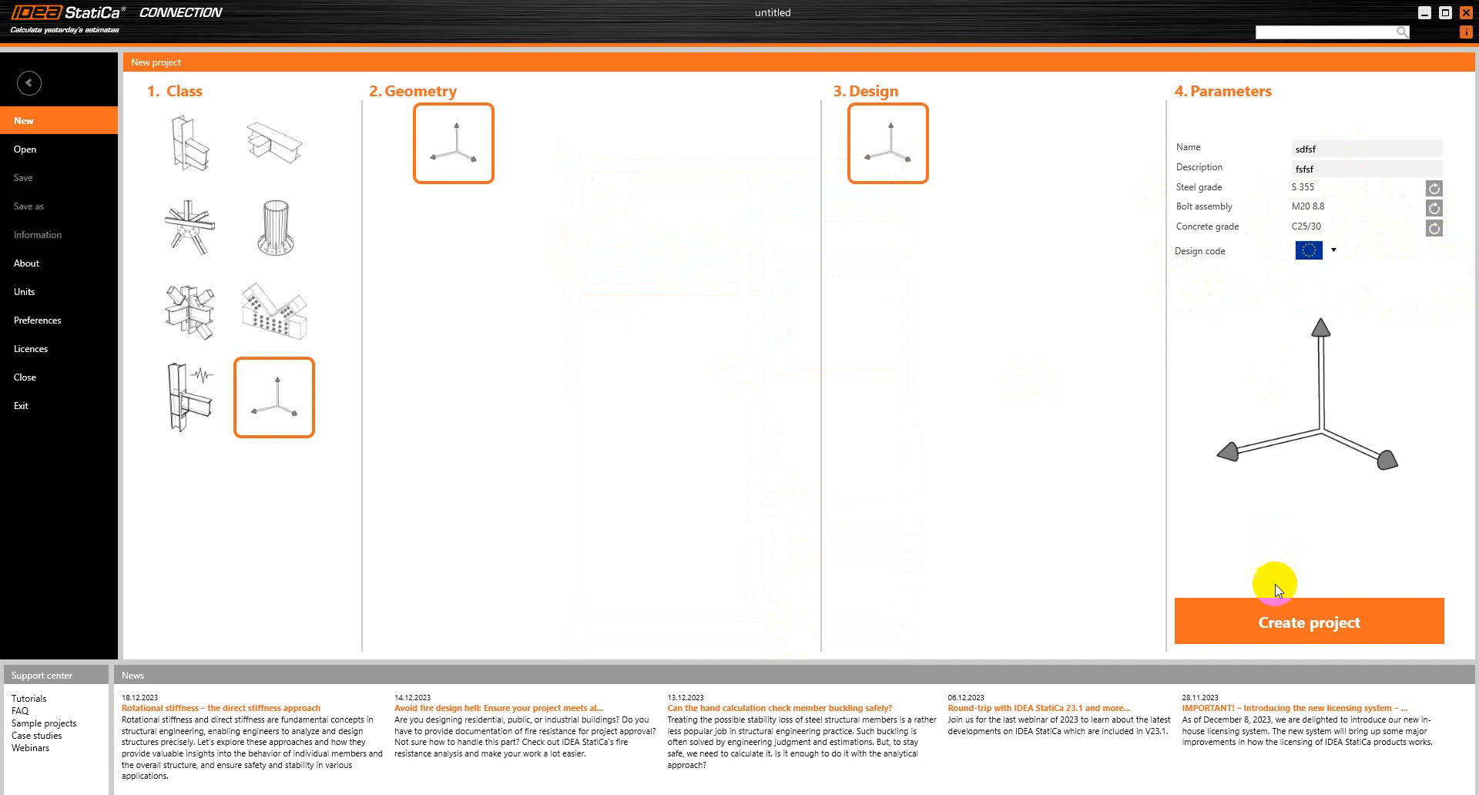
pyautogui.click(1272, 626)
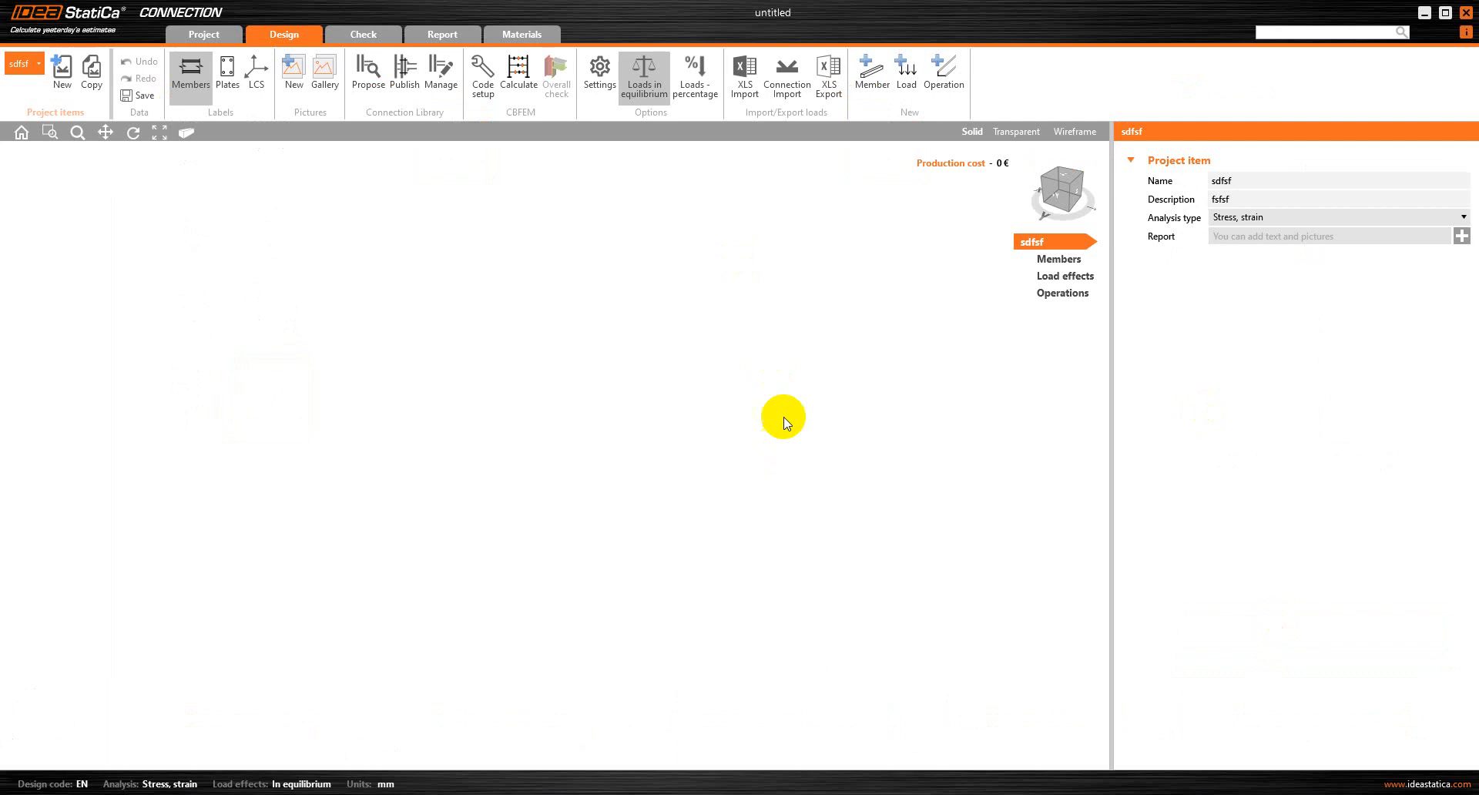
# Add a new member with a rolled I-section and choose HEA100 from the favourite shapes
pyautogui.click(865, 74)
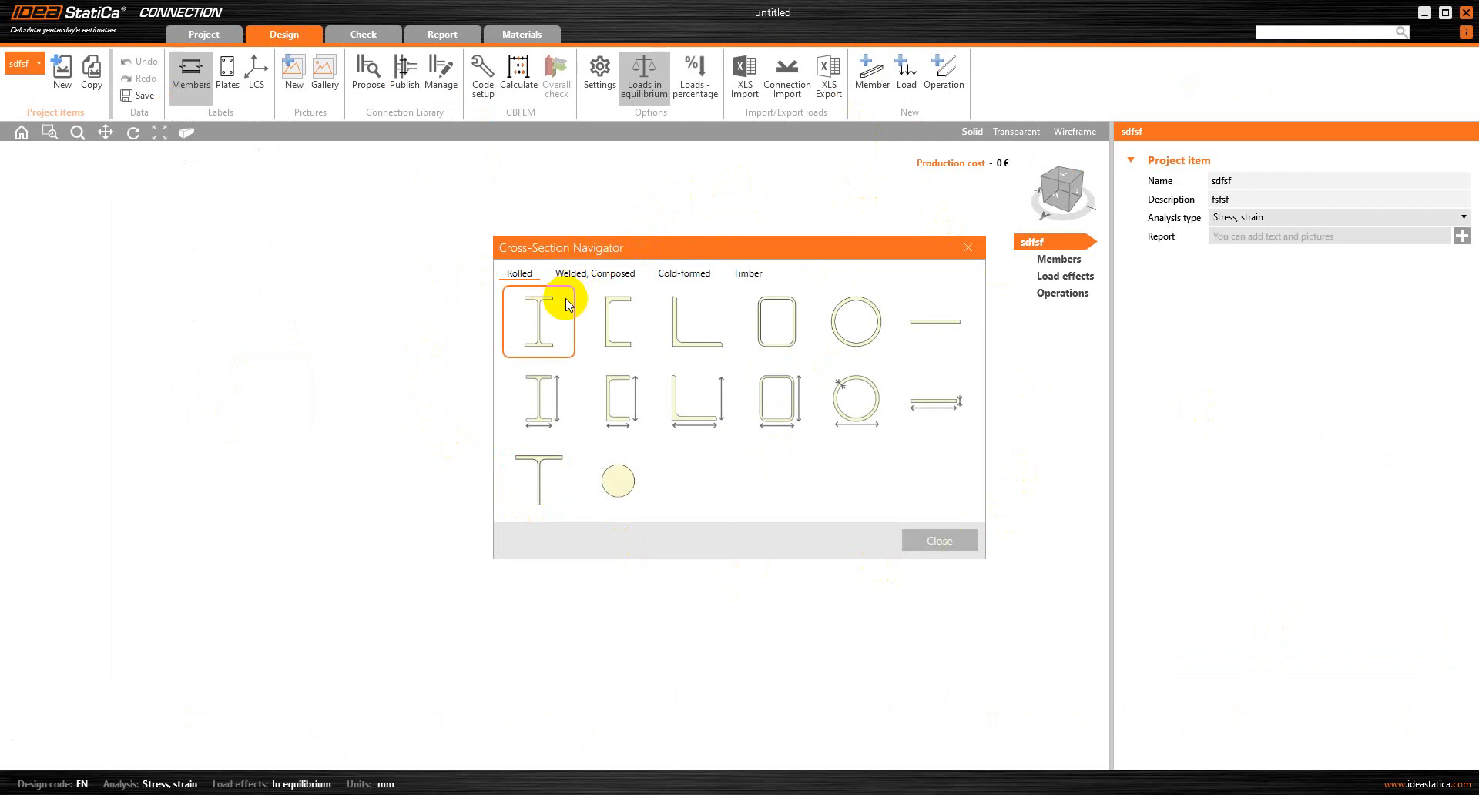
pyautogui.click(538, 326)
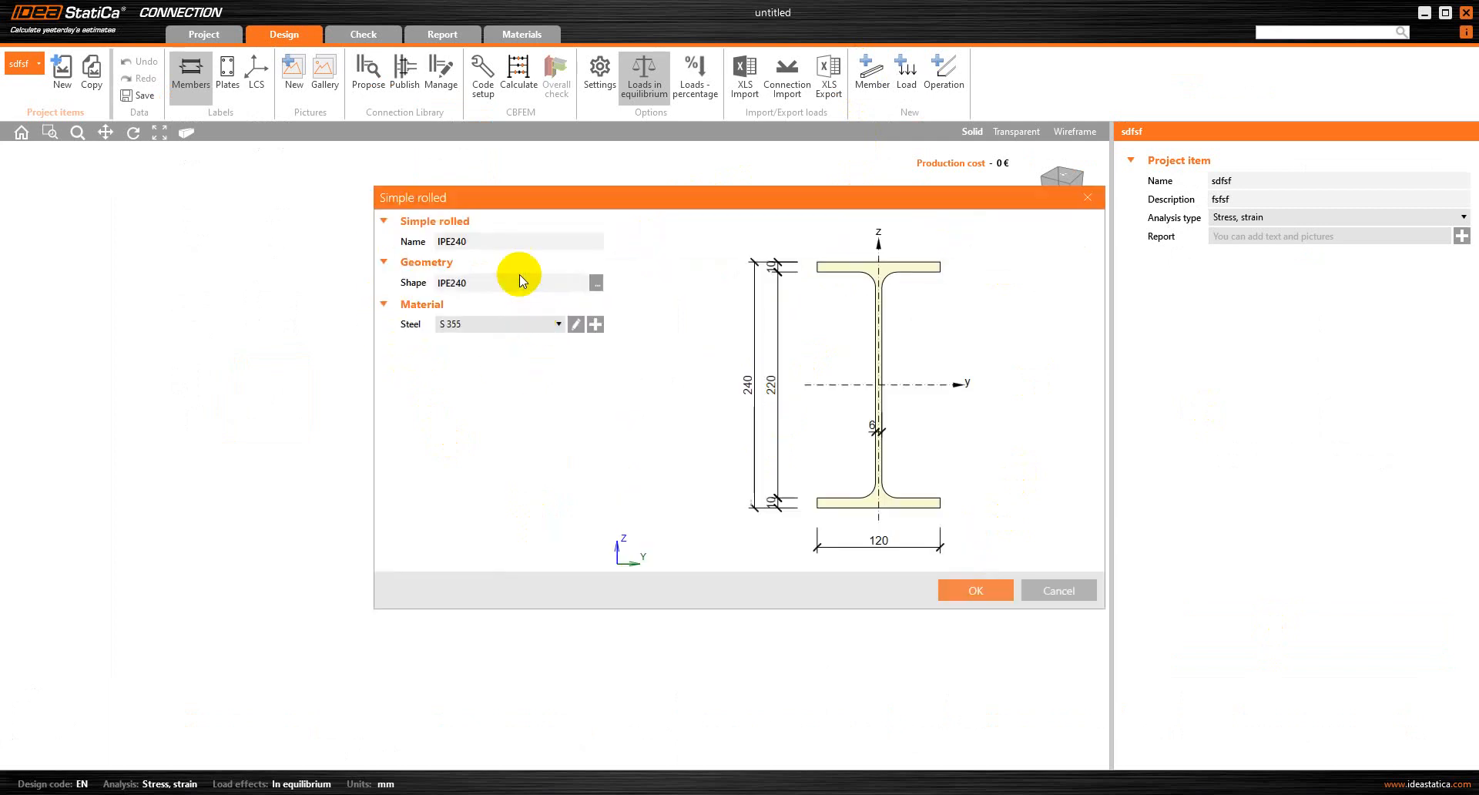
pyautogui.click(596, 284)
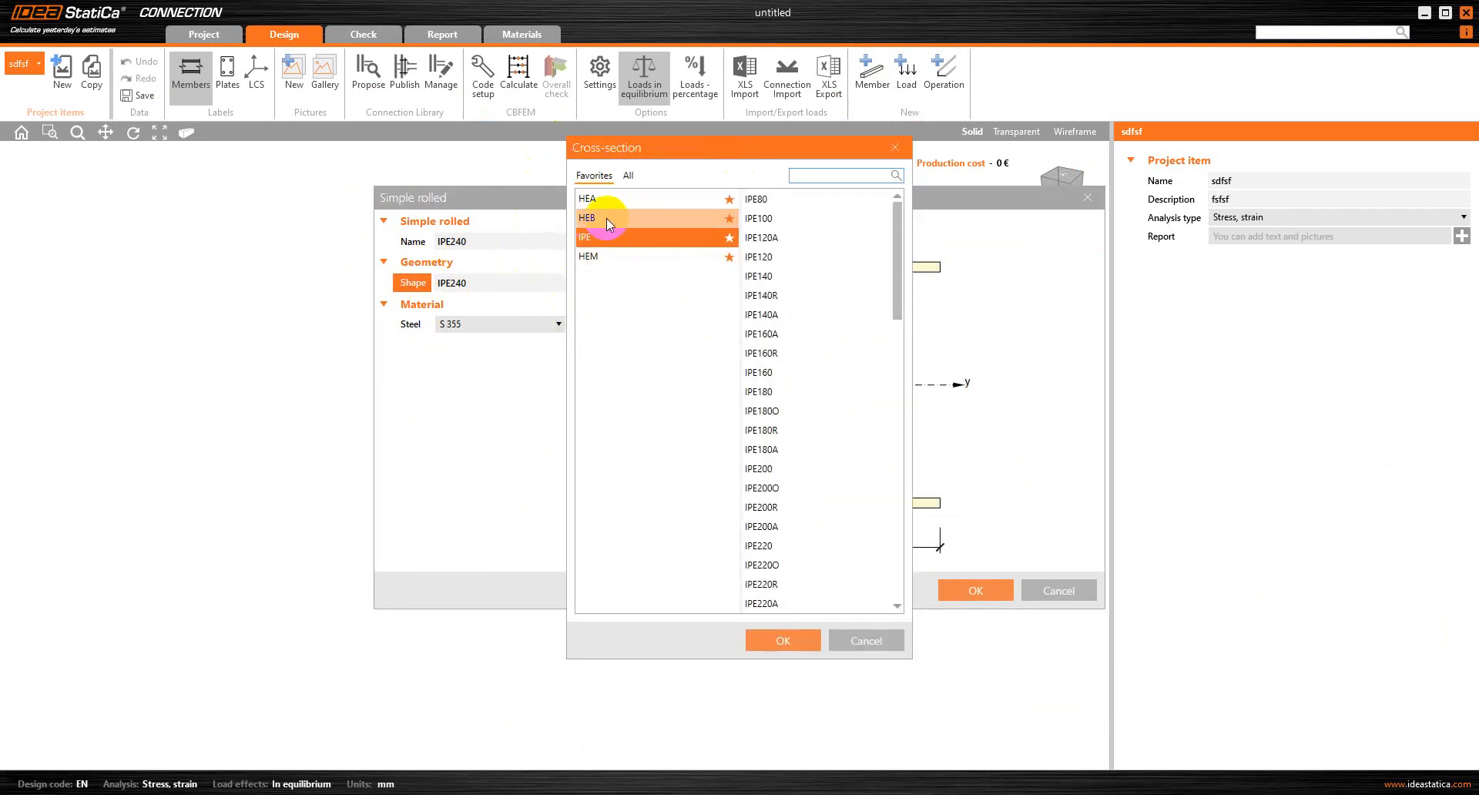
pyautogui.click(629, 176)
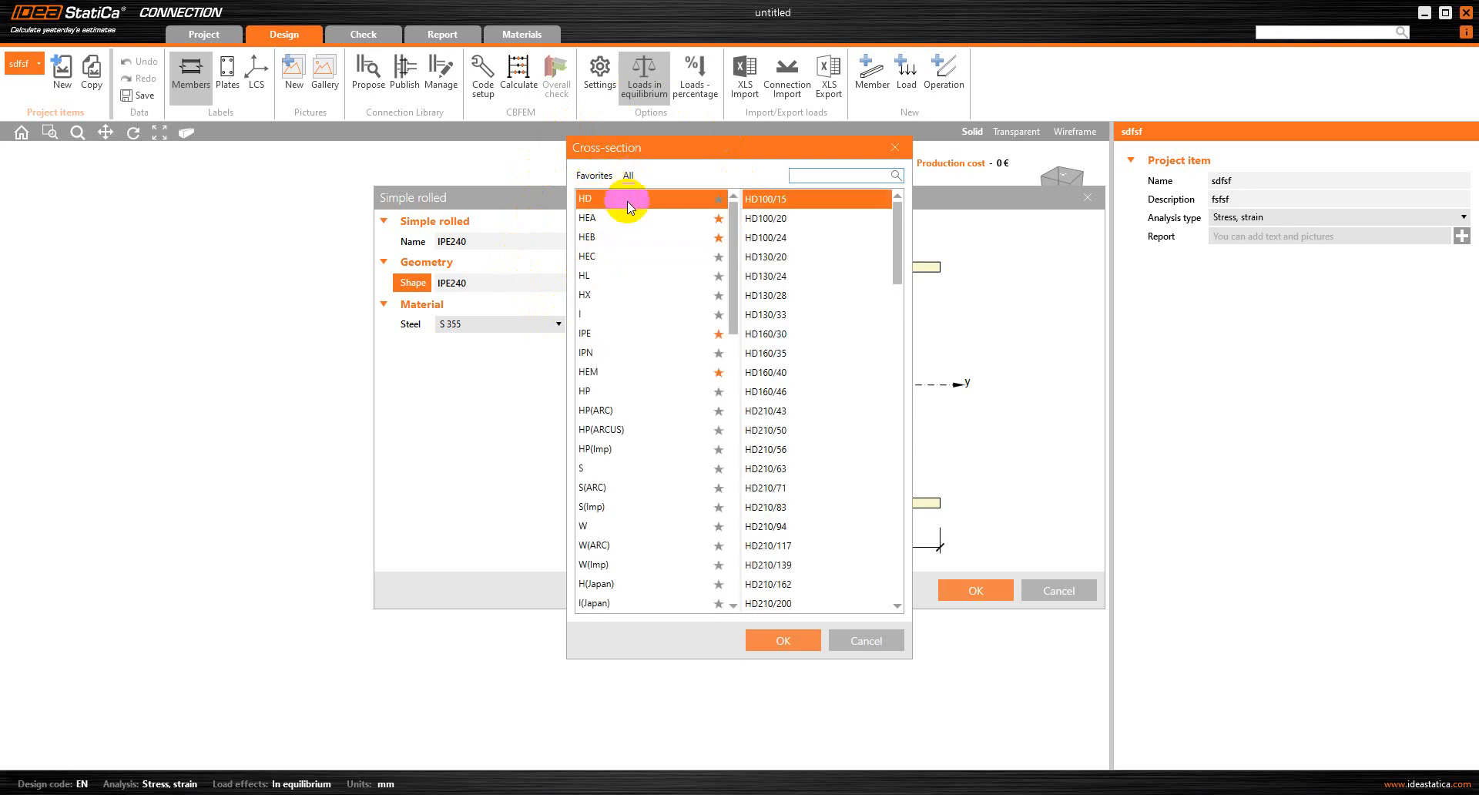
pyautogui.scroll(-10, 640, 247)
pyautogui.scroll(-4, 609, 385)
pyautogui.scroll(15, 618, 489)
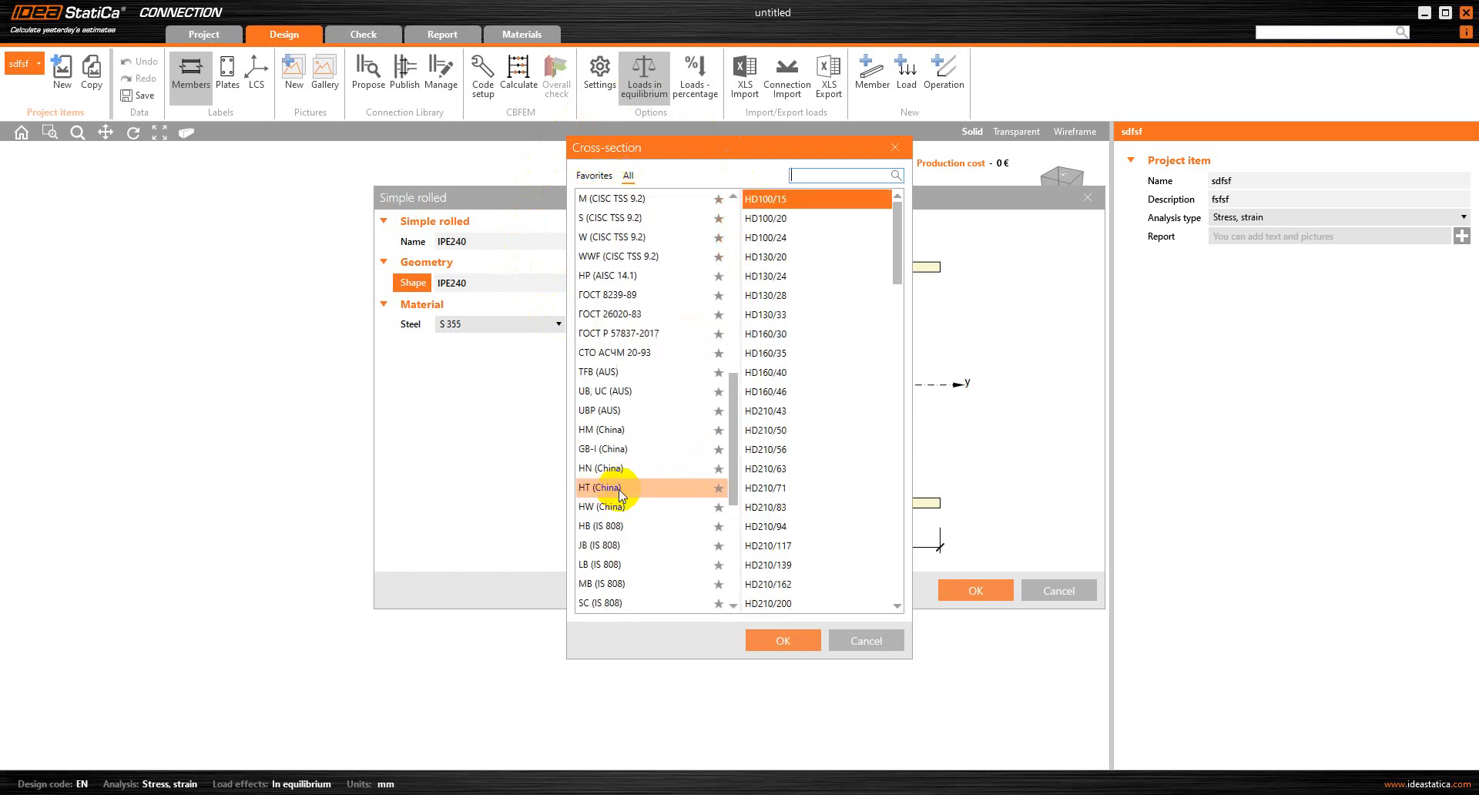
pyautogui.click(593, 176)
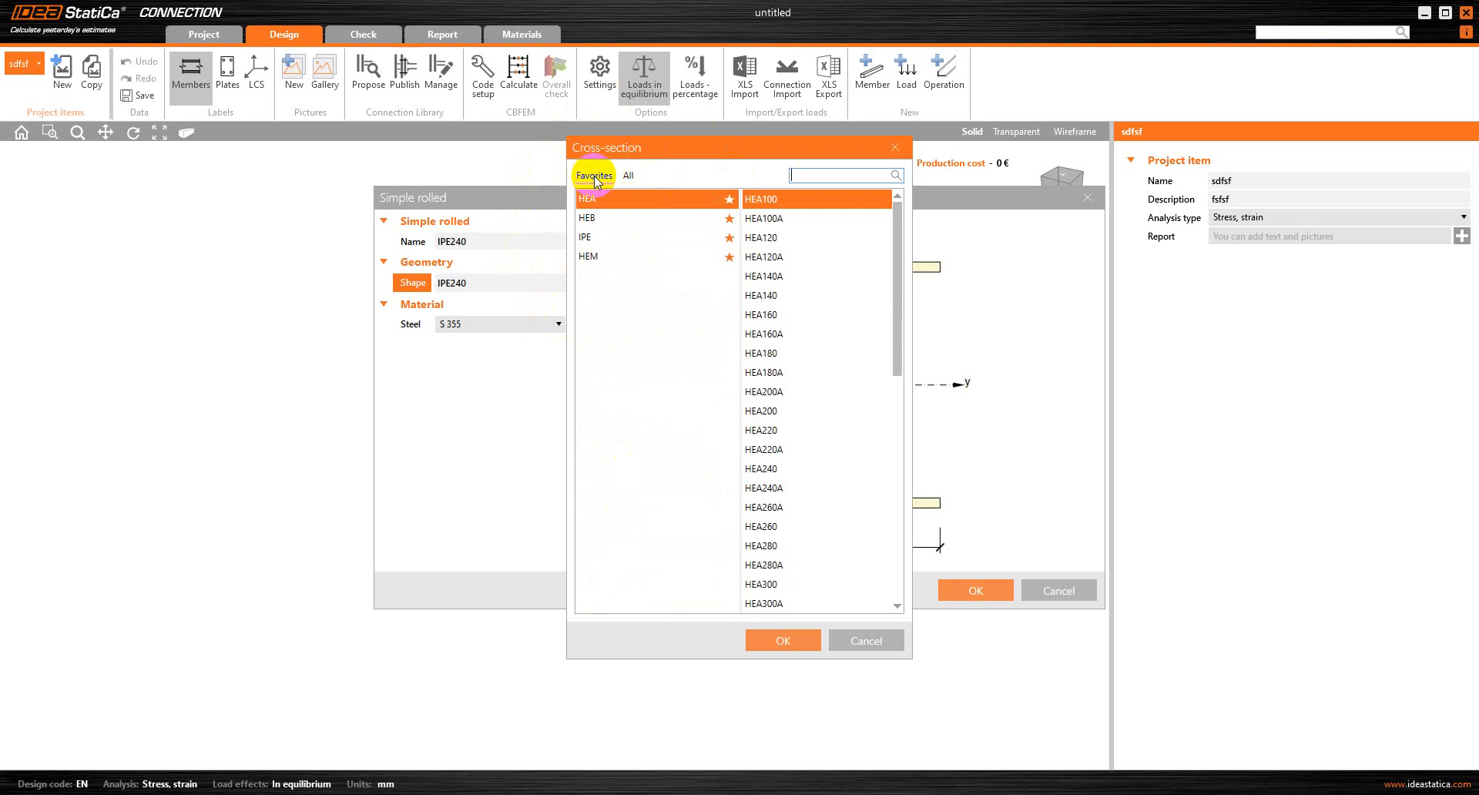
pyautogui.click(596, 200)
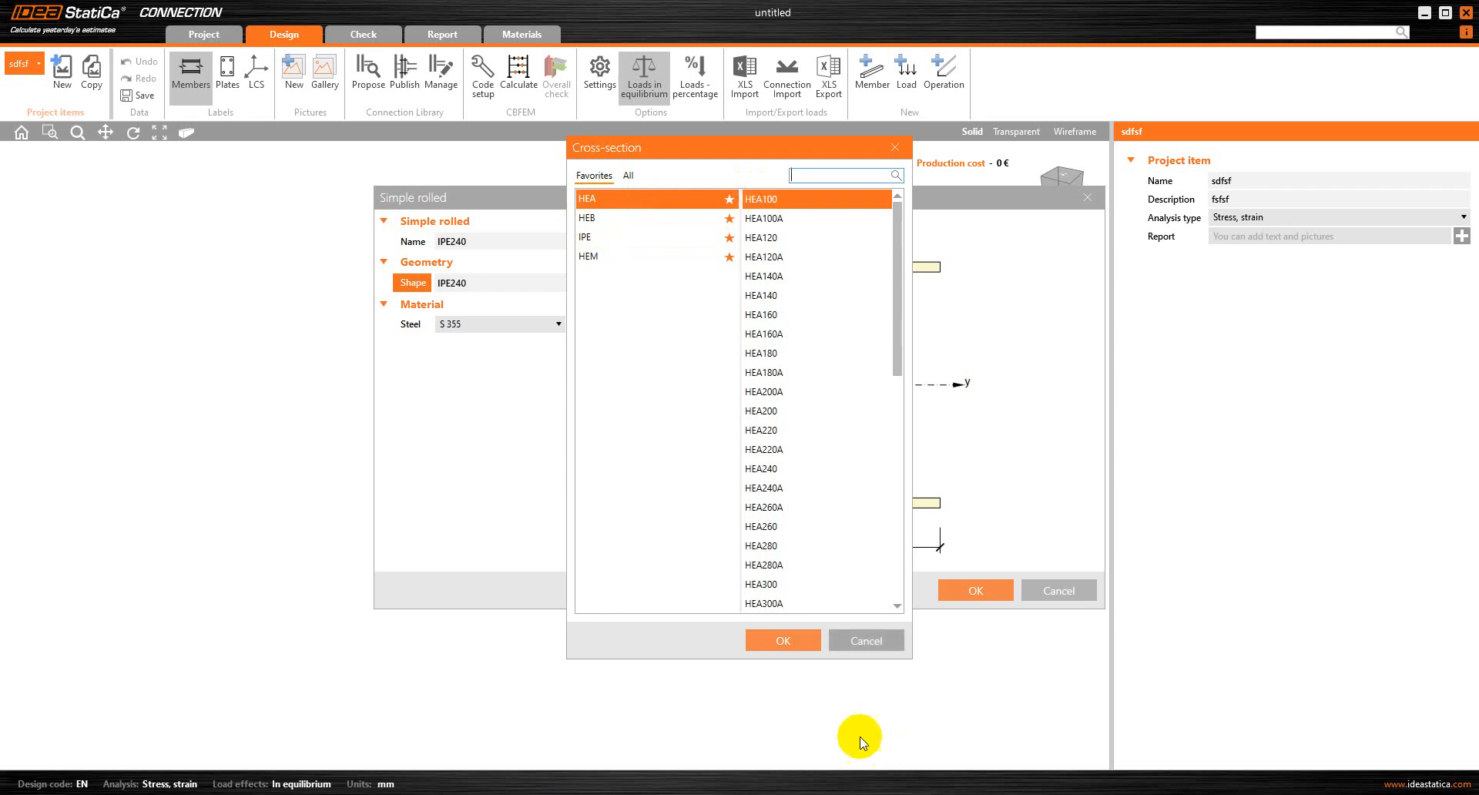
pyautogui.click(773, 642)
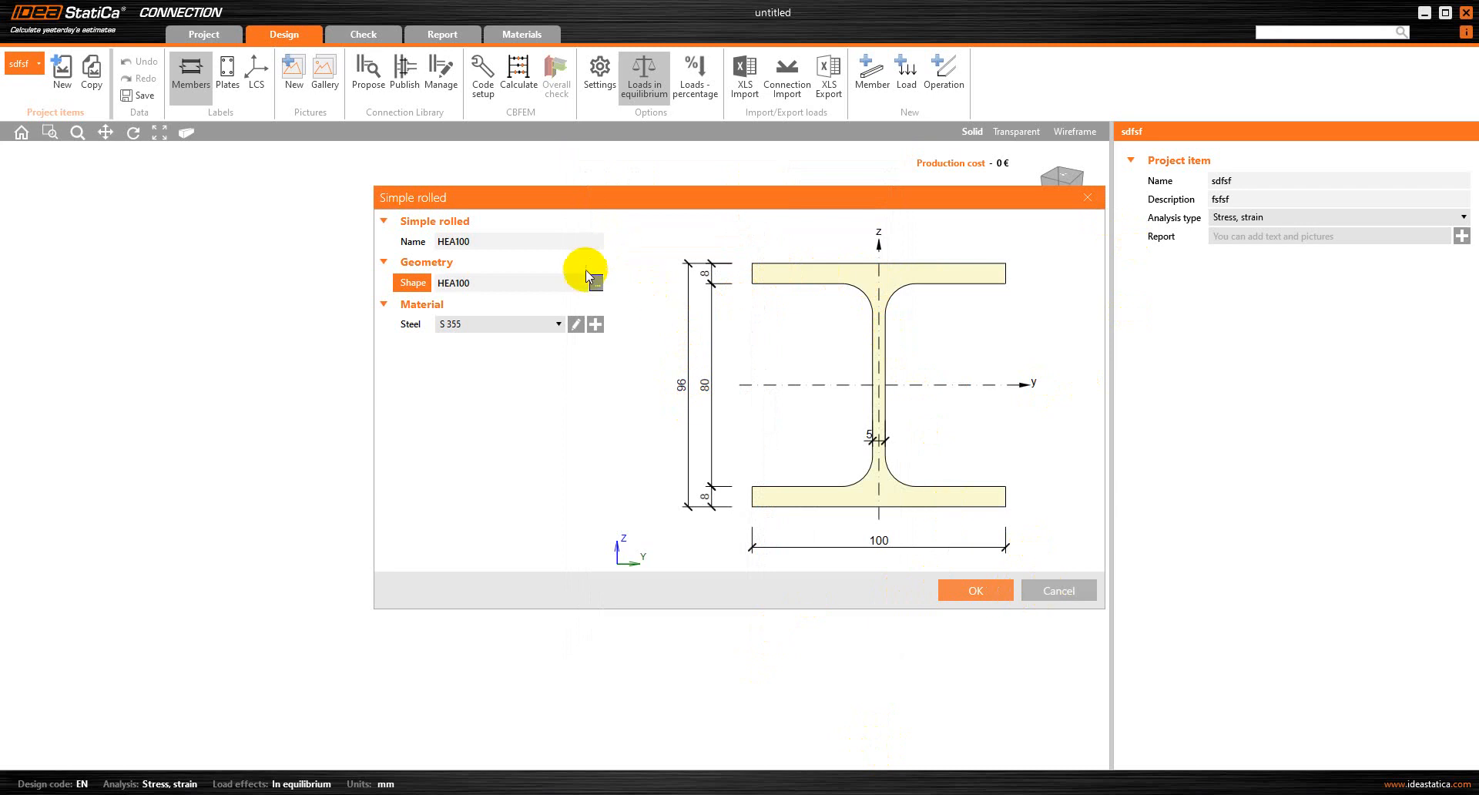
# Change the member's cross-section shape to HEB100
pyautogui.click(597, 283)
pyautogui.click(597, 218)
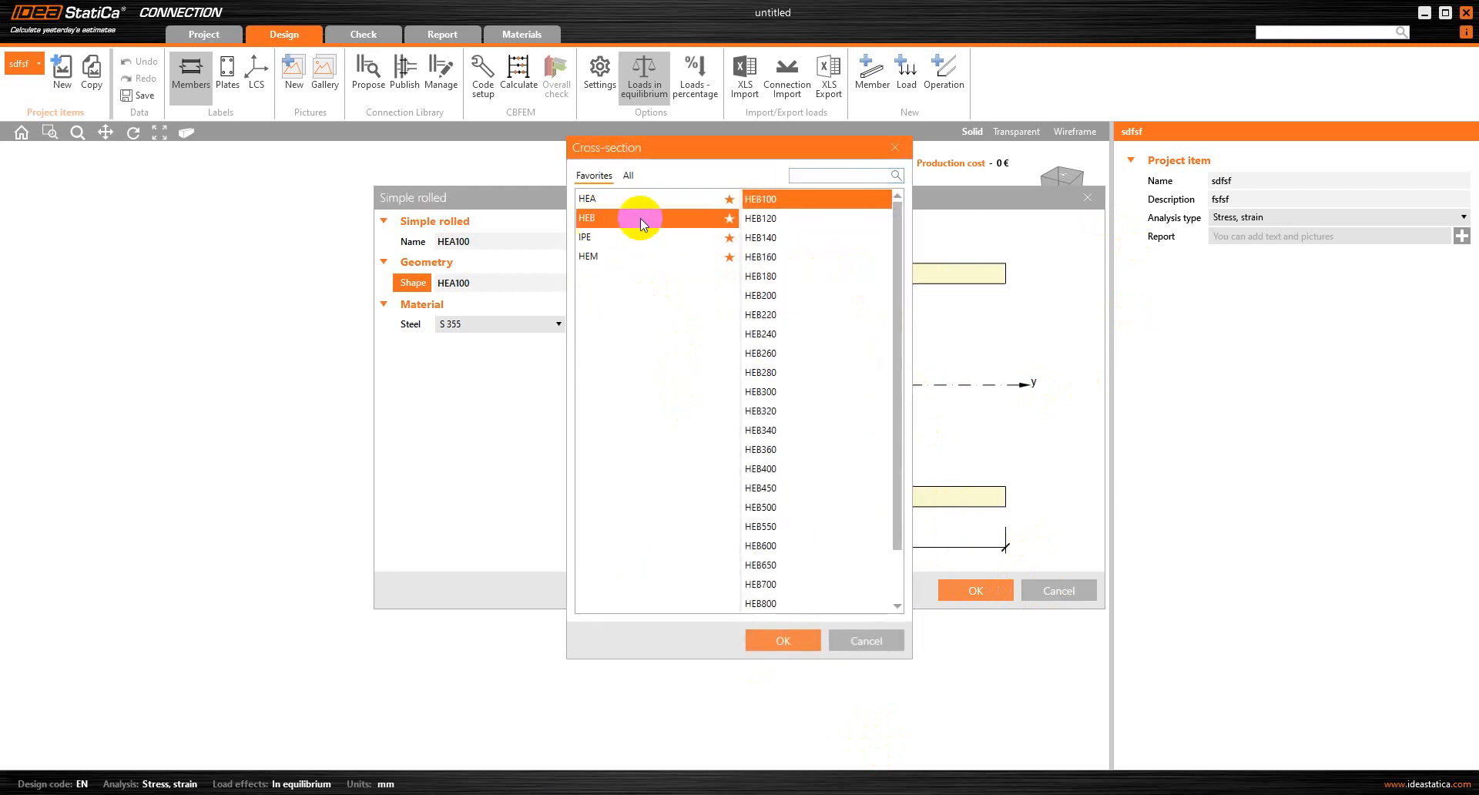
pyautogui.click(776, 200)
pyautogui.click(801, 643)
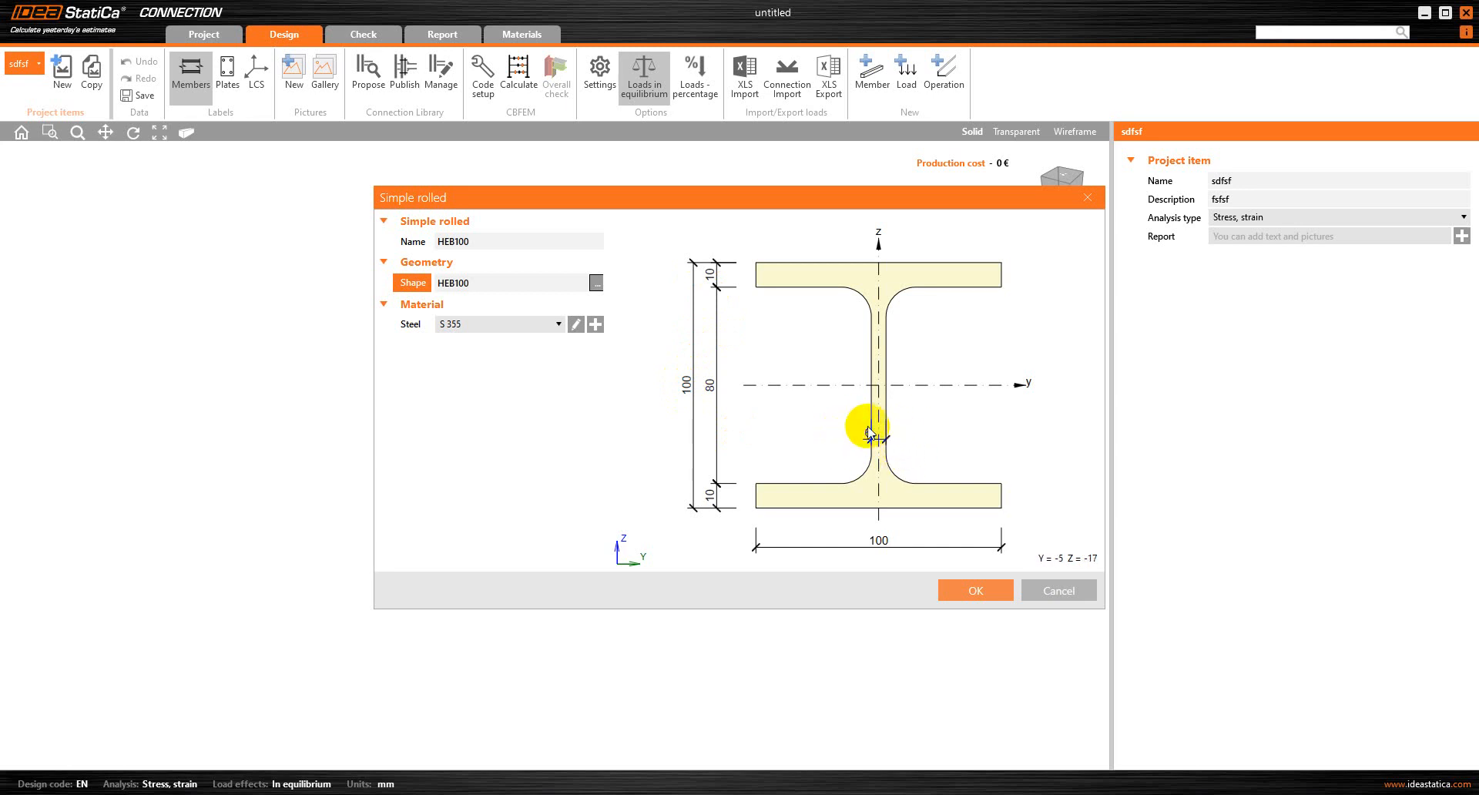
# Change the cross-section shape to HEA240 and create the member with it
pyautogui.click(595, 282)
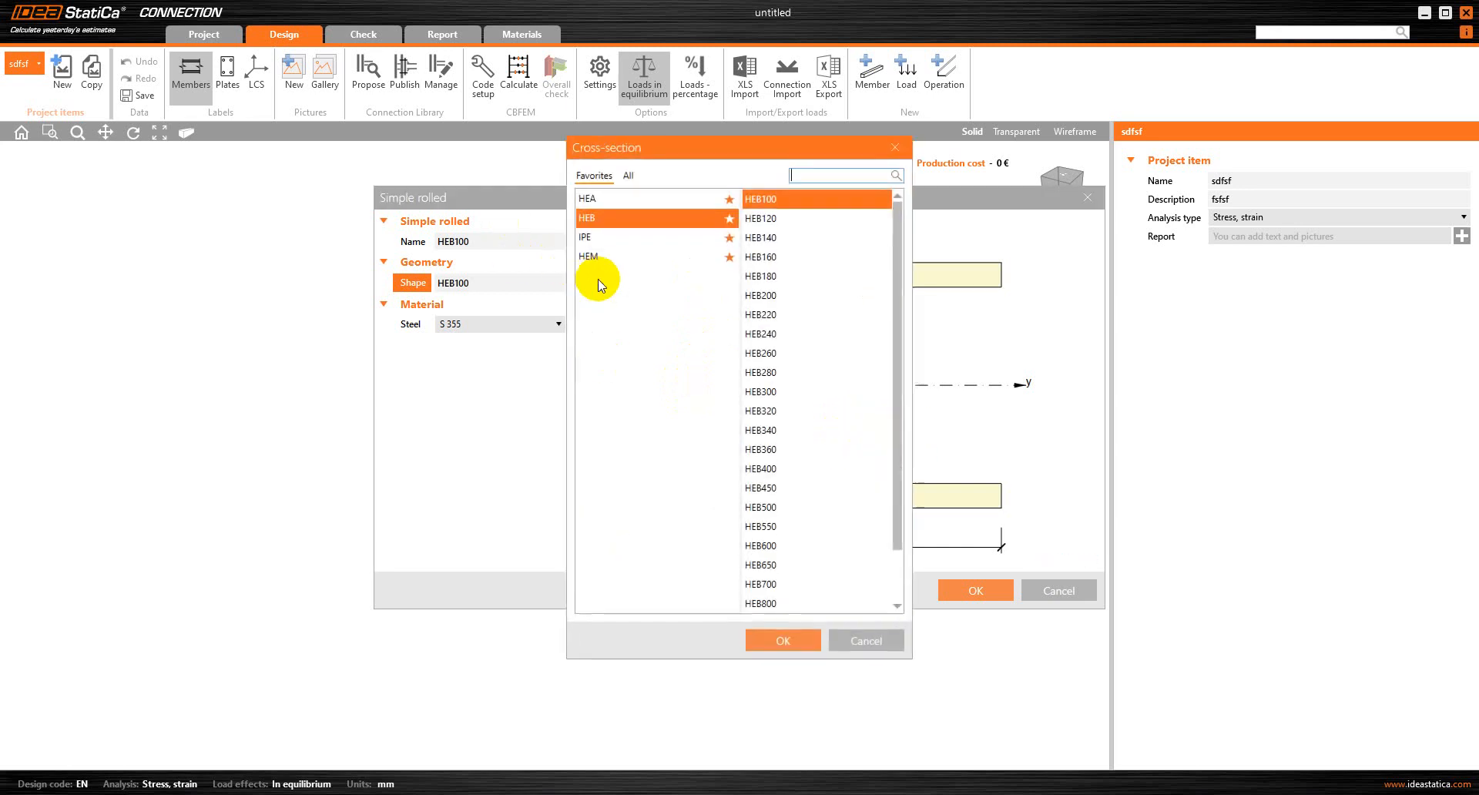
pyautogui.click(594, 199)
pyautogui.scroll(-2, 889, 345)
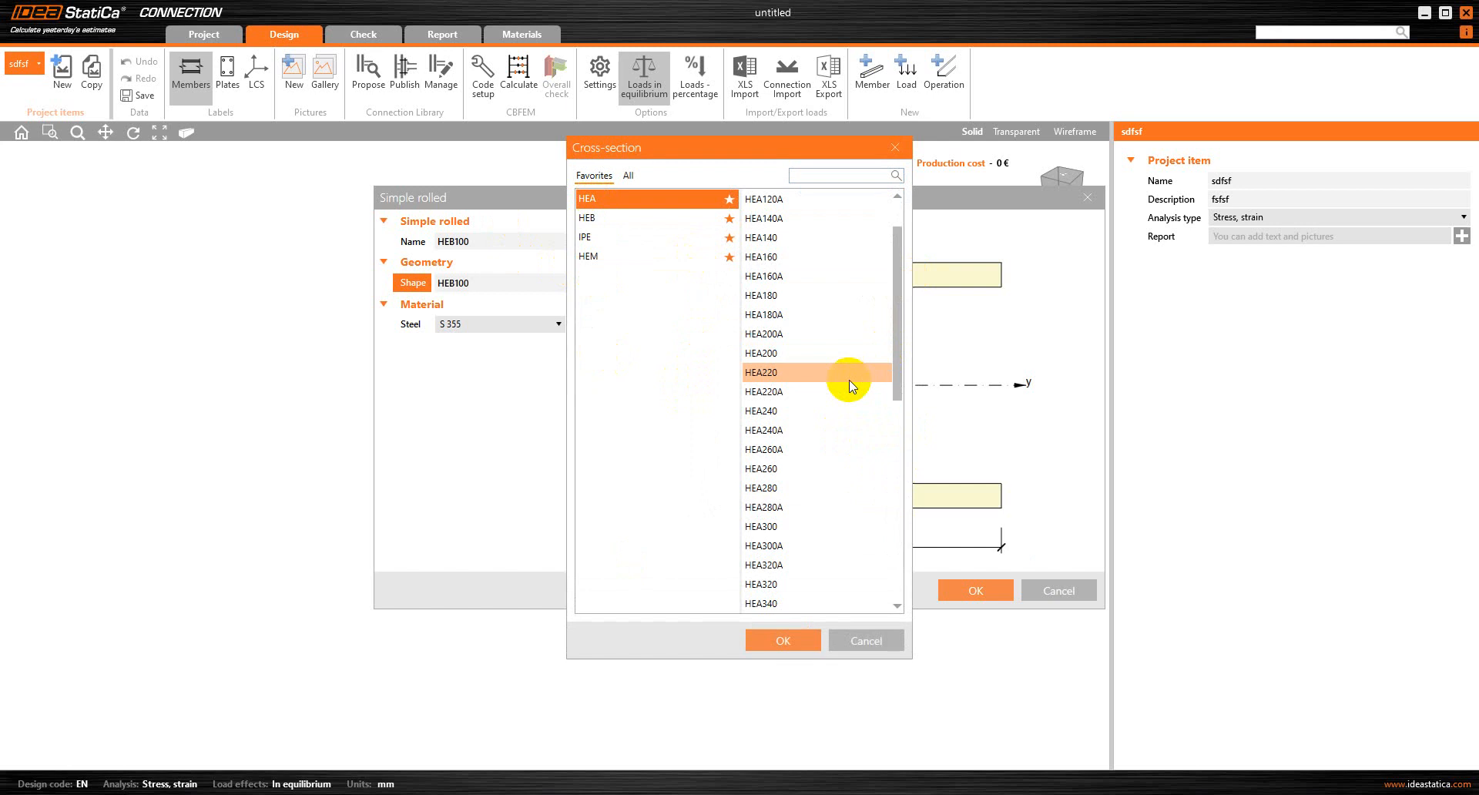
pyautogui.click(773, 415)
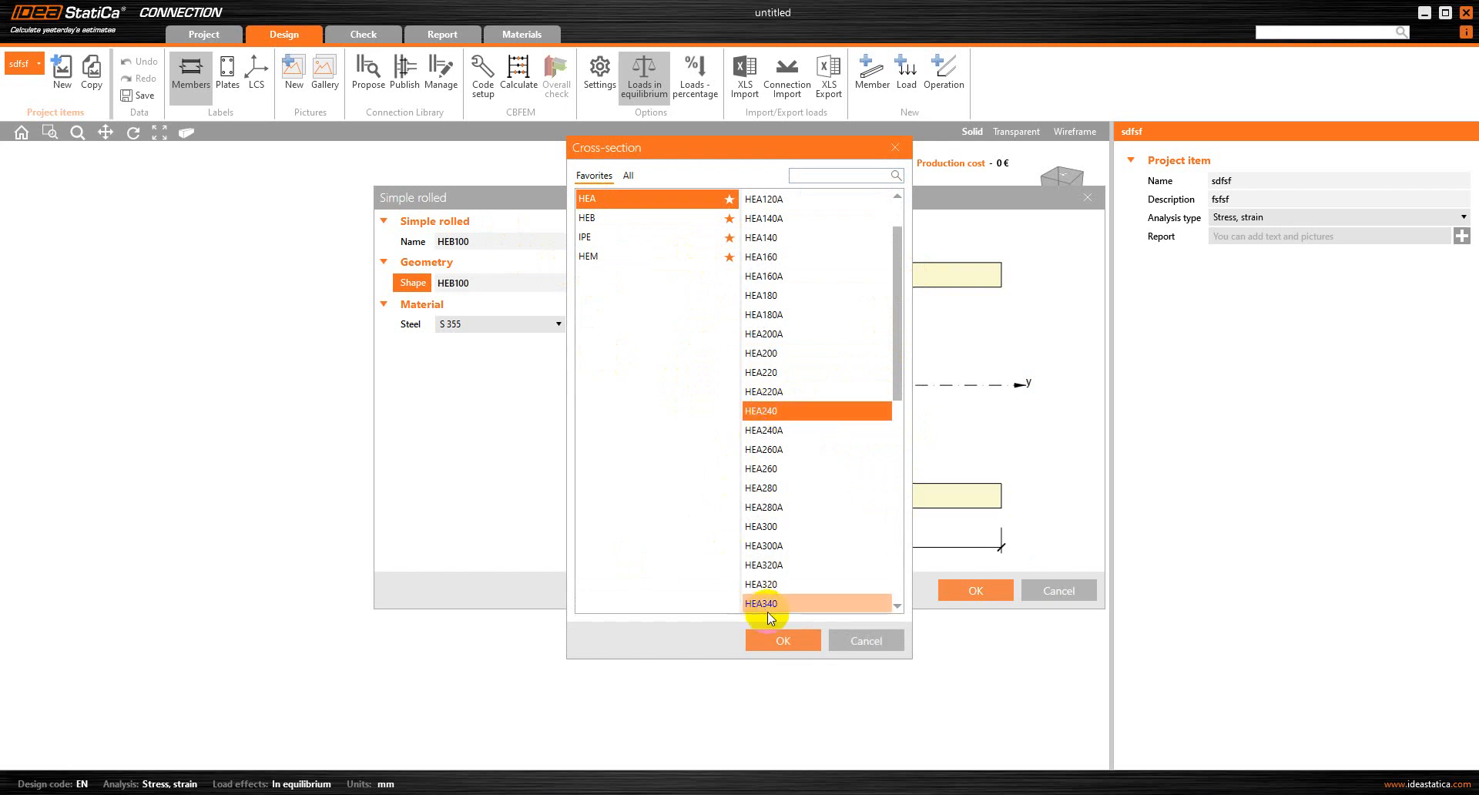
pyautogui.click(782, 640)
pyautogui.click(972, 590)
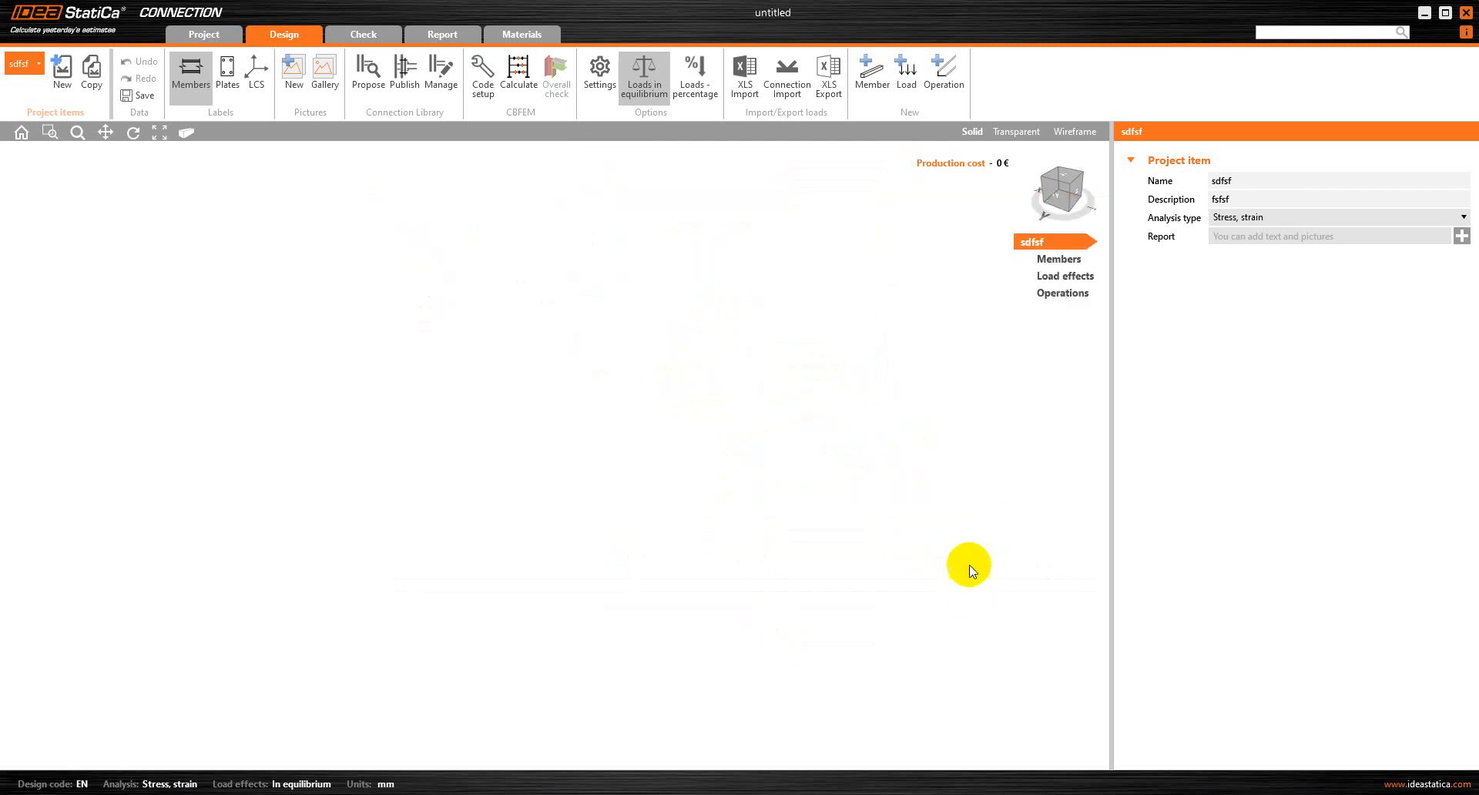
# Set the geometrical type of member M1 to Continuous
pyautogui.click(186, 132)
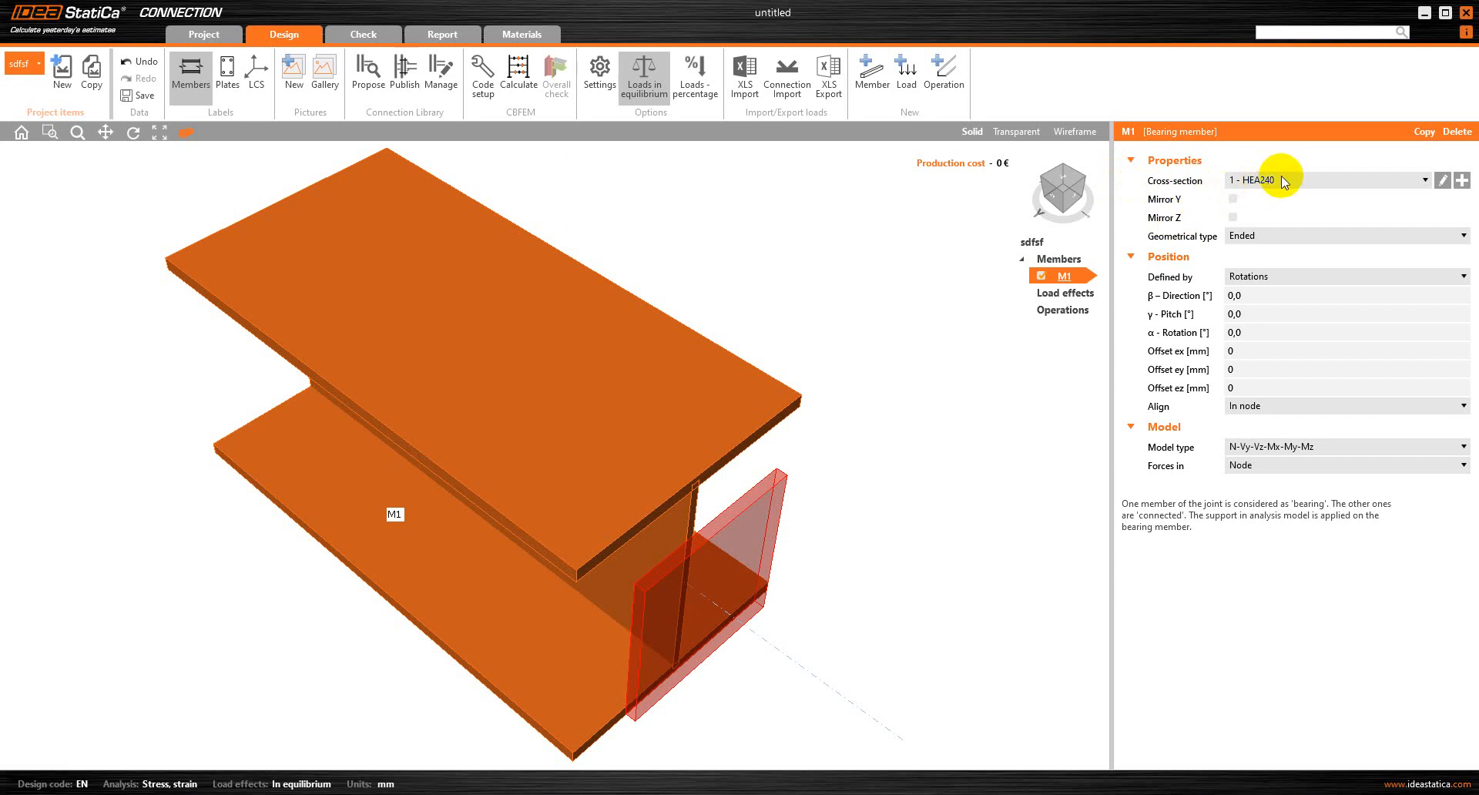
pyautogui.click(1291, 238)
pyautogui.click(1291, 250)
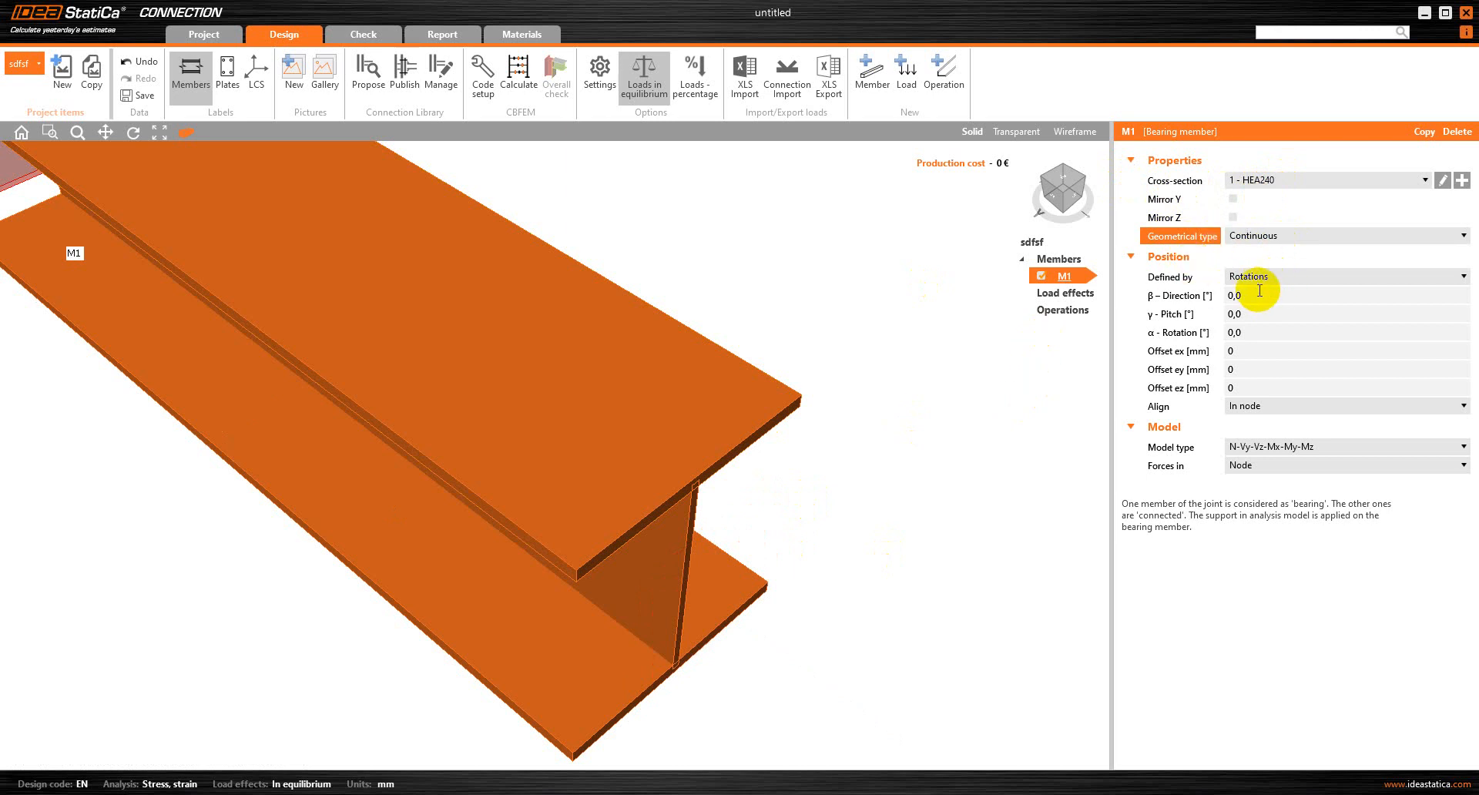
pyautogui.scroll(-2, 853, 474)
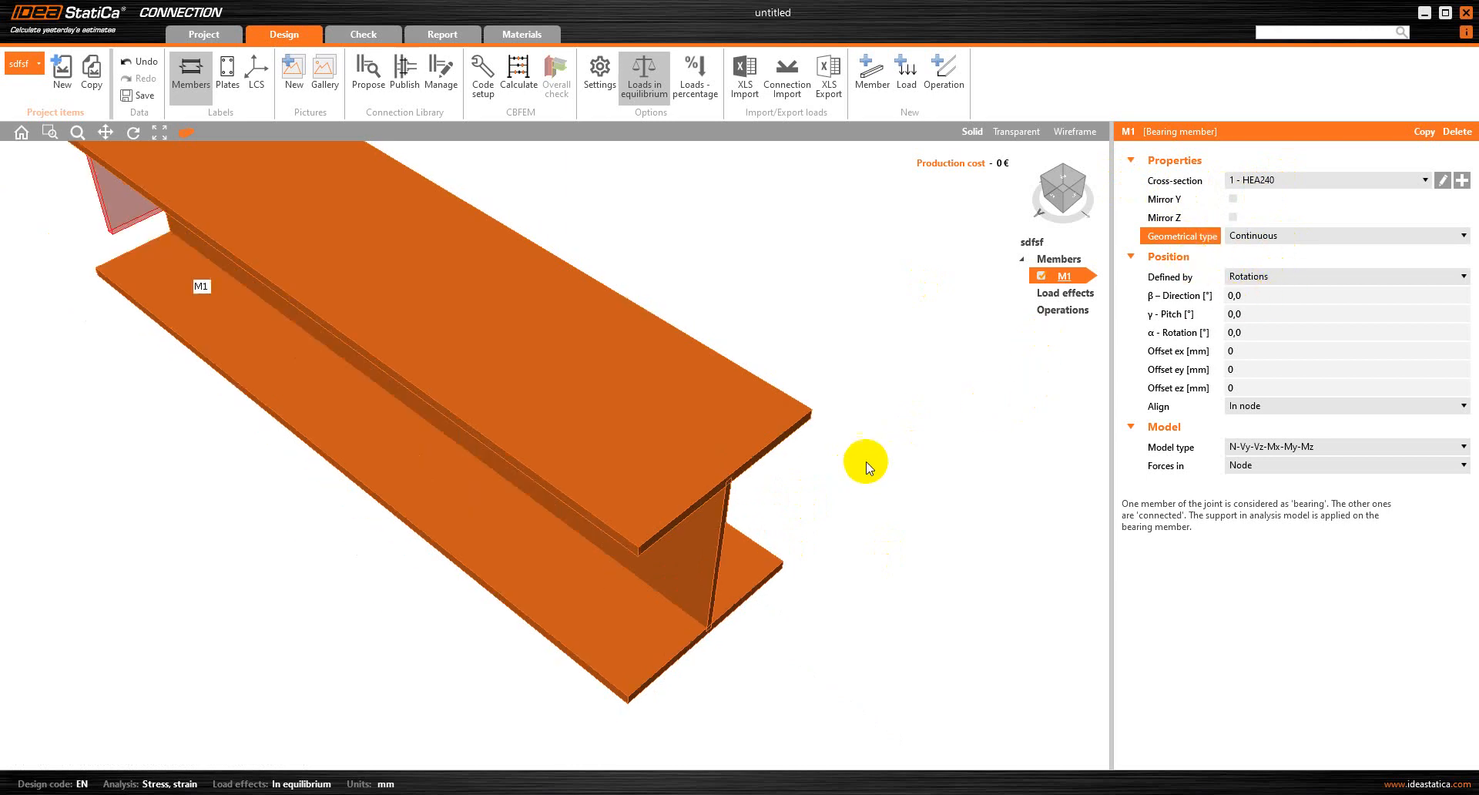
# Try a β direction of 90° on member M1 and reset it to 0°
pyautogui.click(1183, 296)
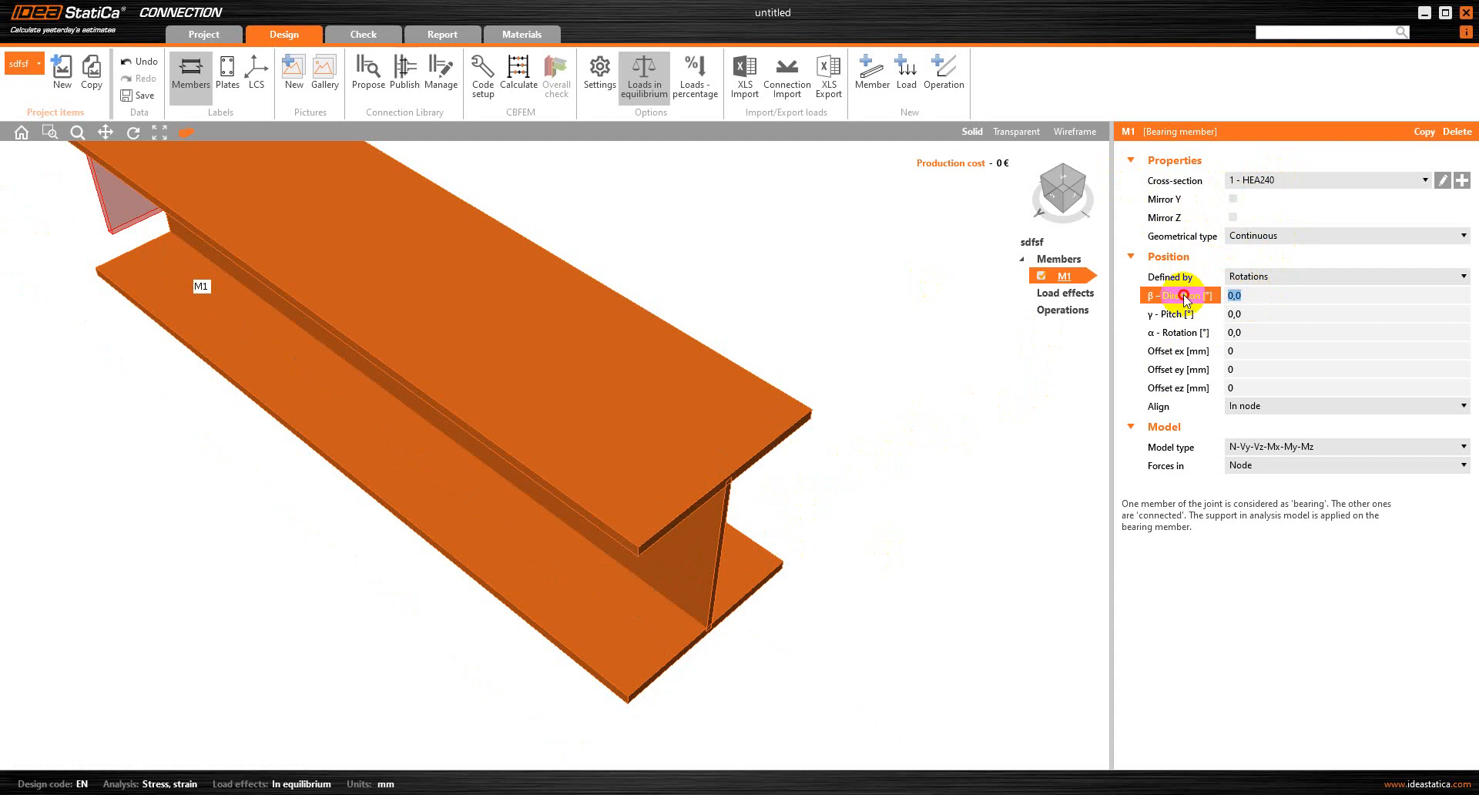
pyautogui.press('Tab')
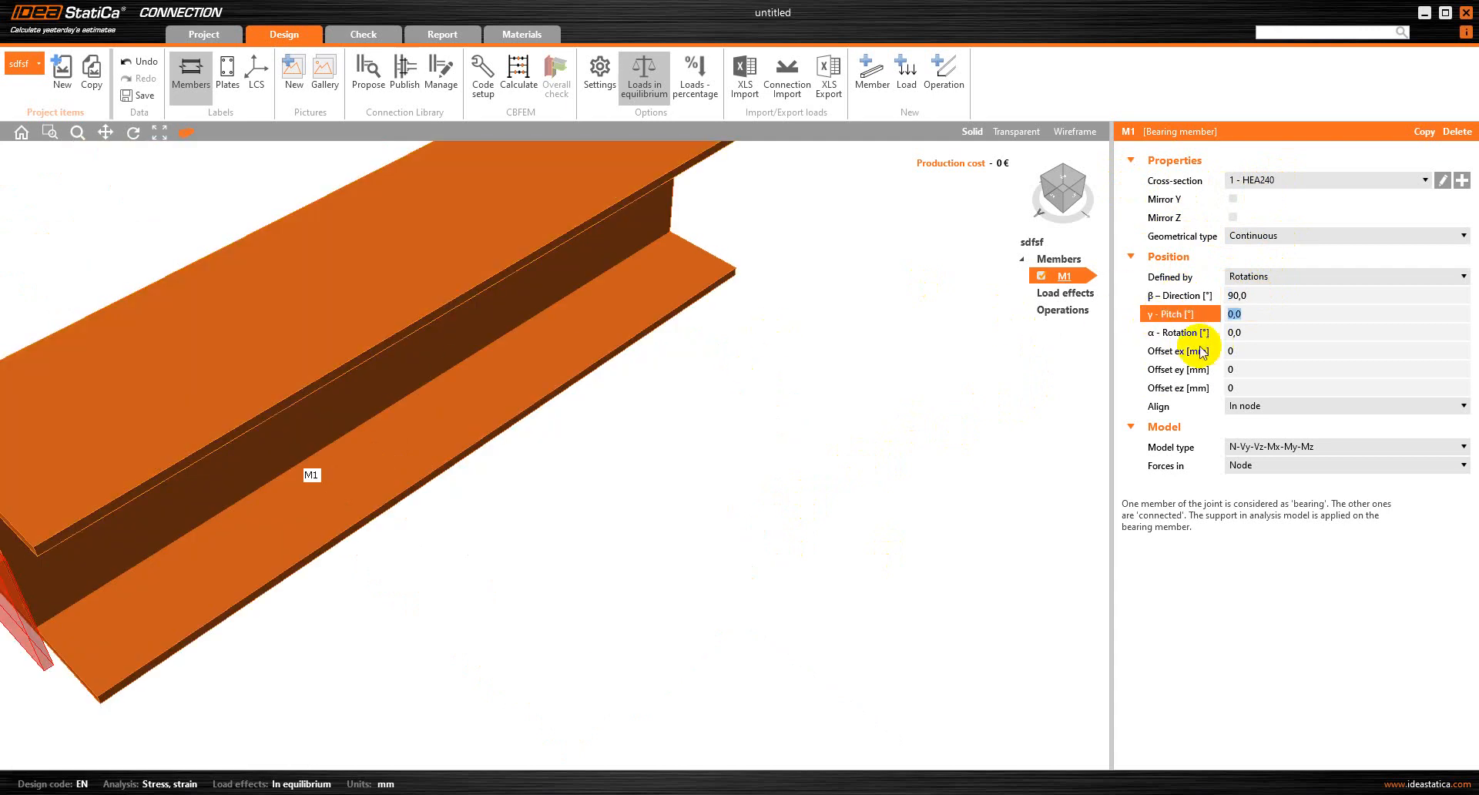
pyautogui.click(1171, 296)
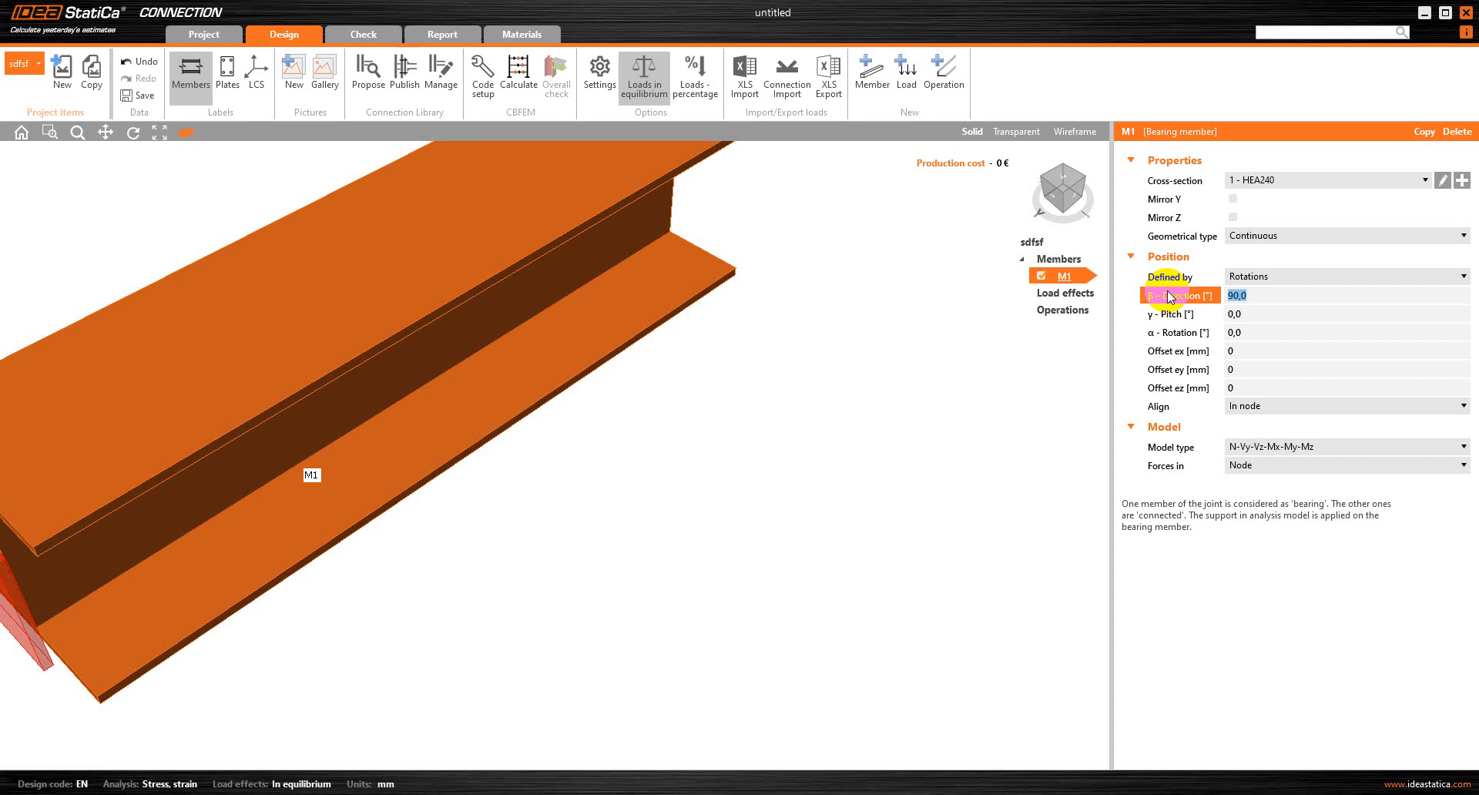
pyautogui.write('0')
pyautogui.press('Tab')
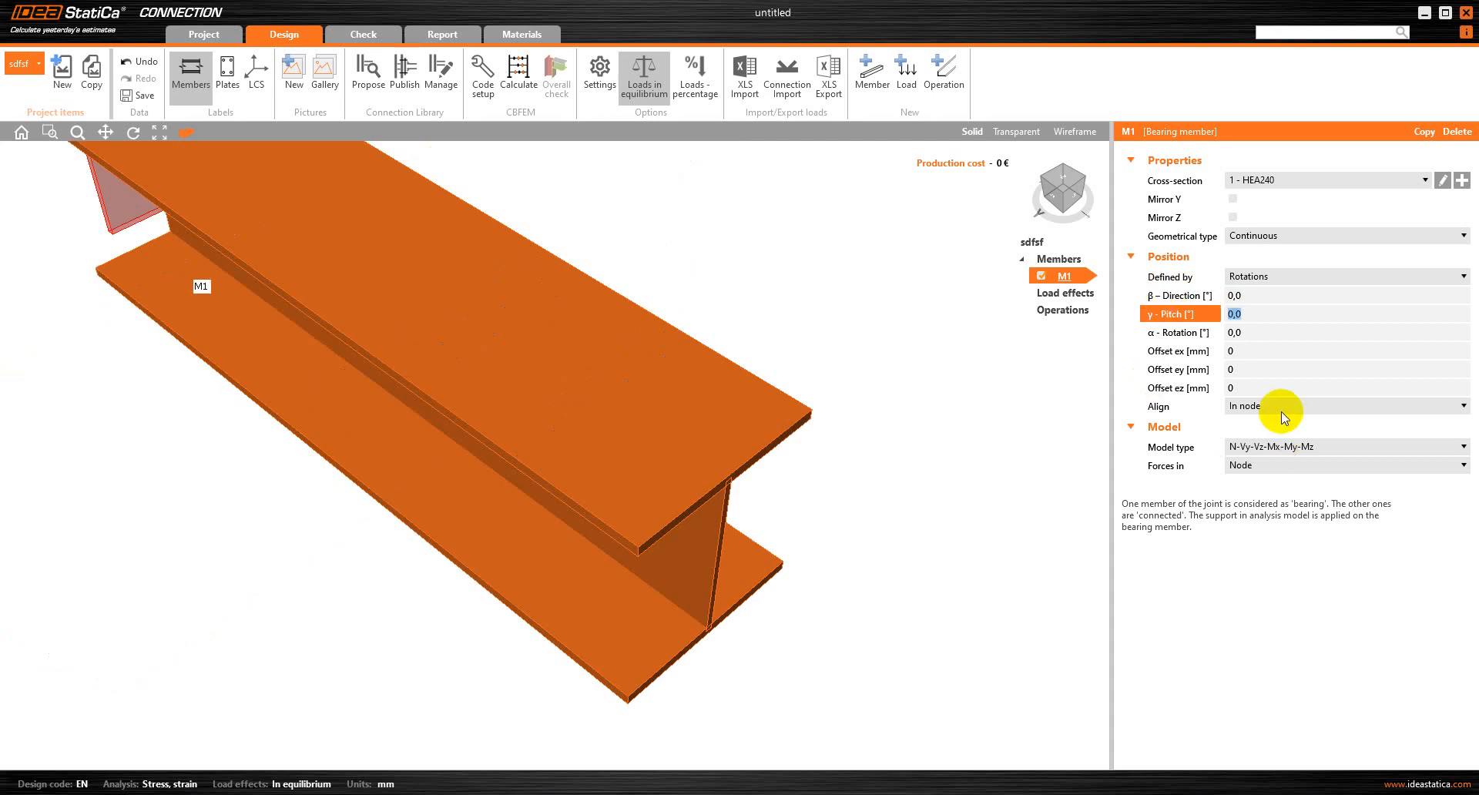
pyautogui.click(1281, 406)
pyautogui.click(1282, 406)
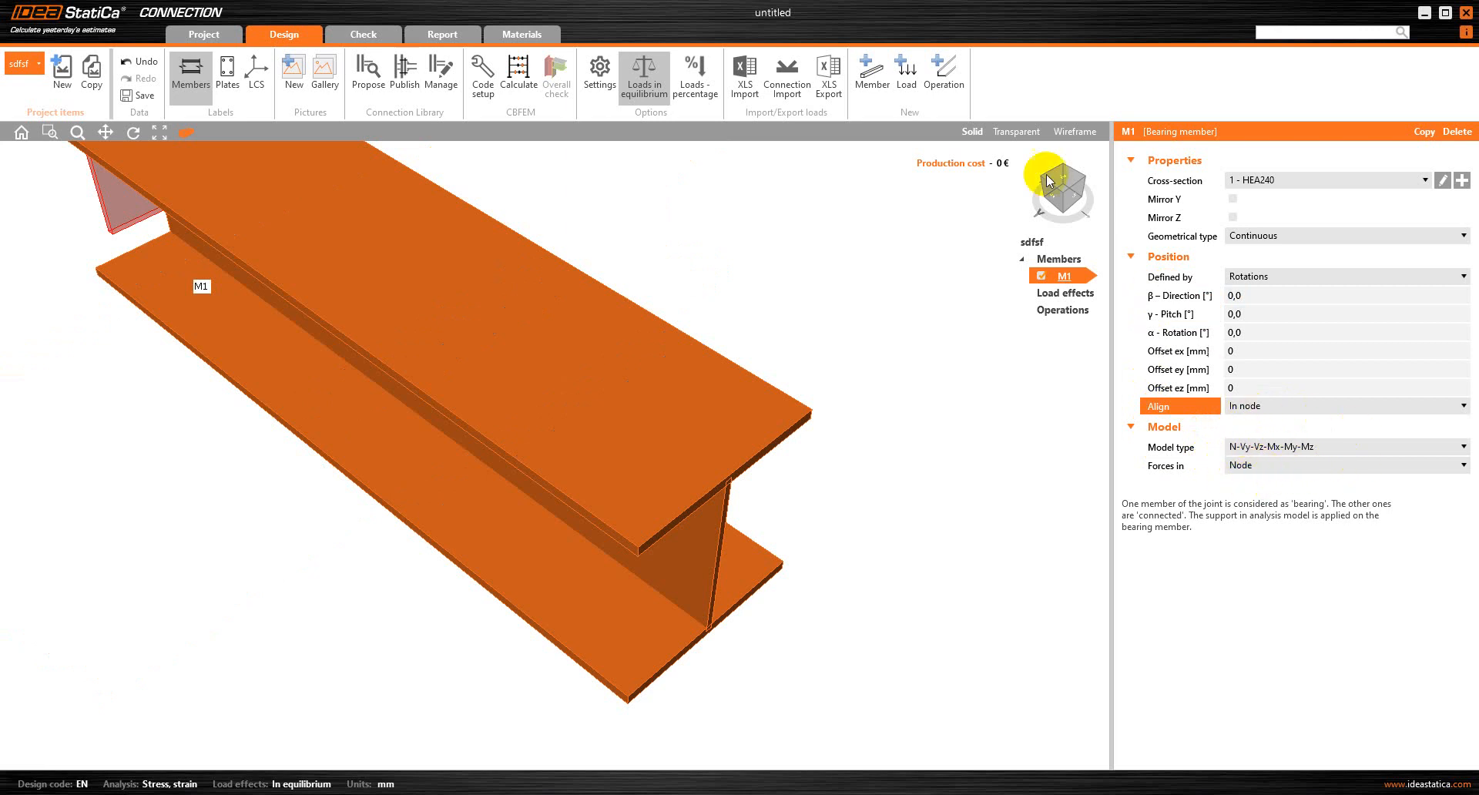
# Add a second member and assign it a new rolled HEA200 cross-section
pyautogui.click(869, 85)
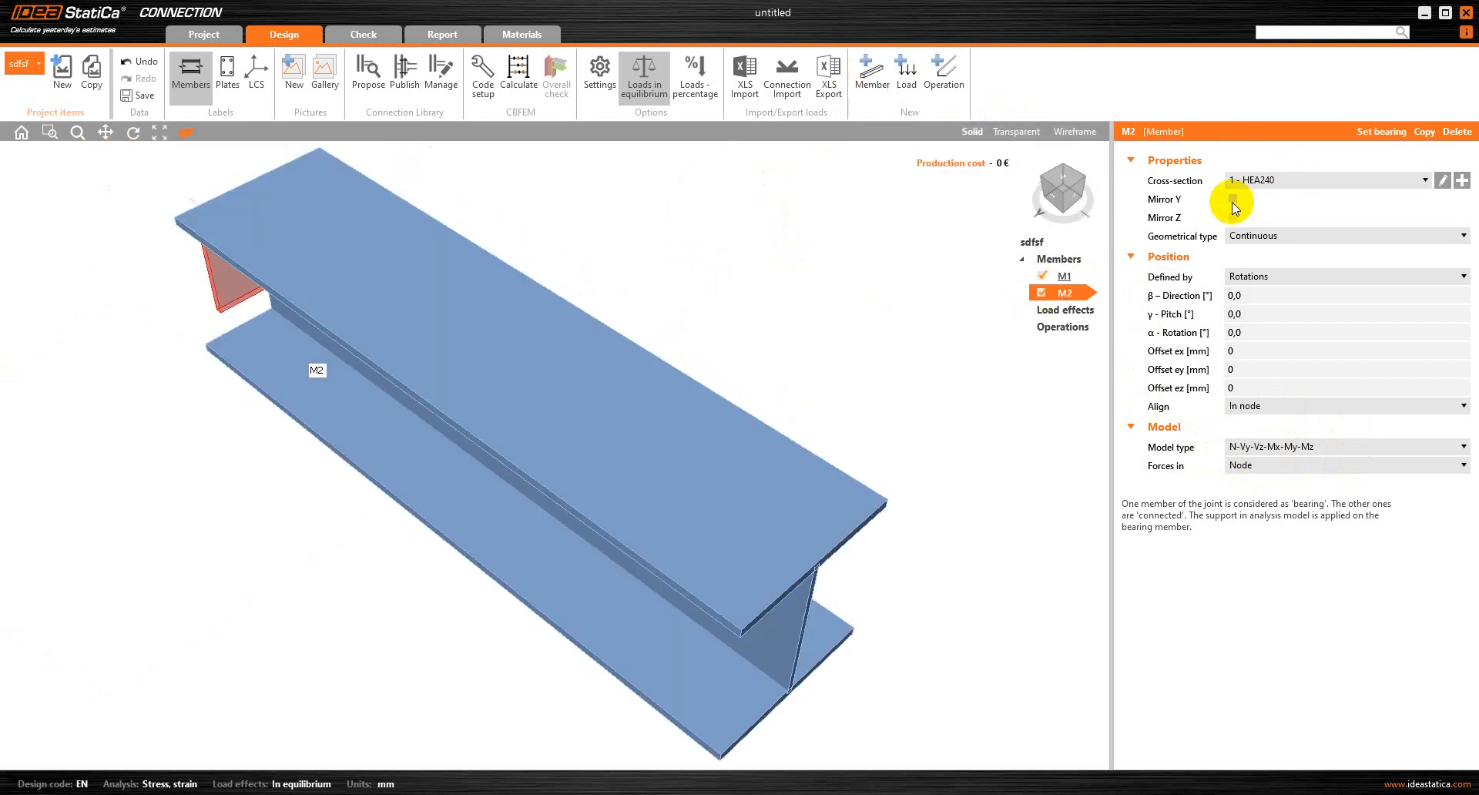
pyautogui.click(1462, 180)
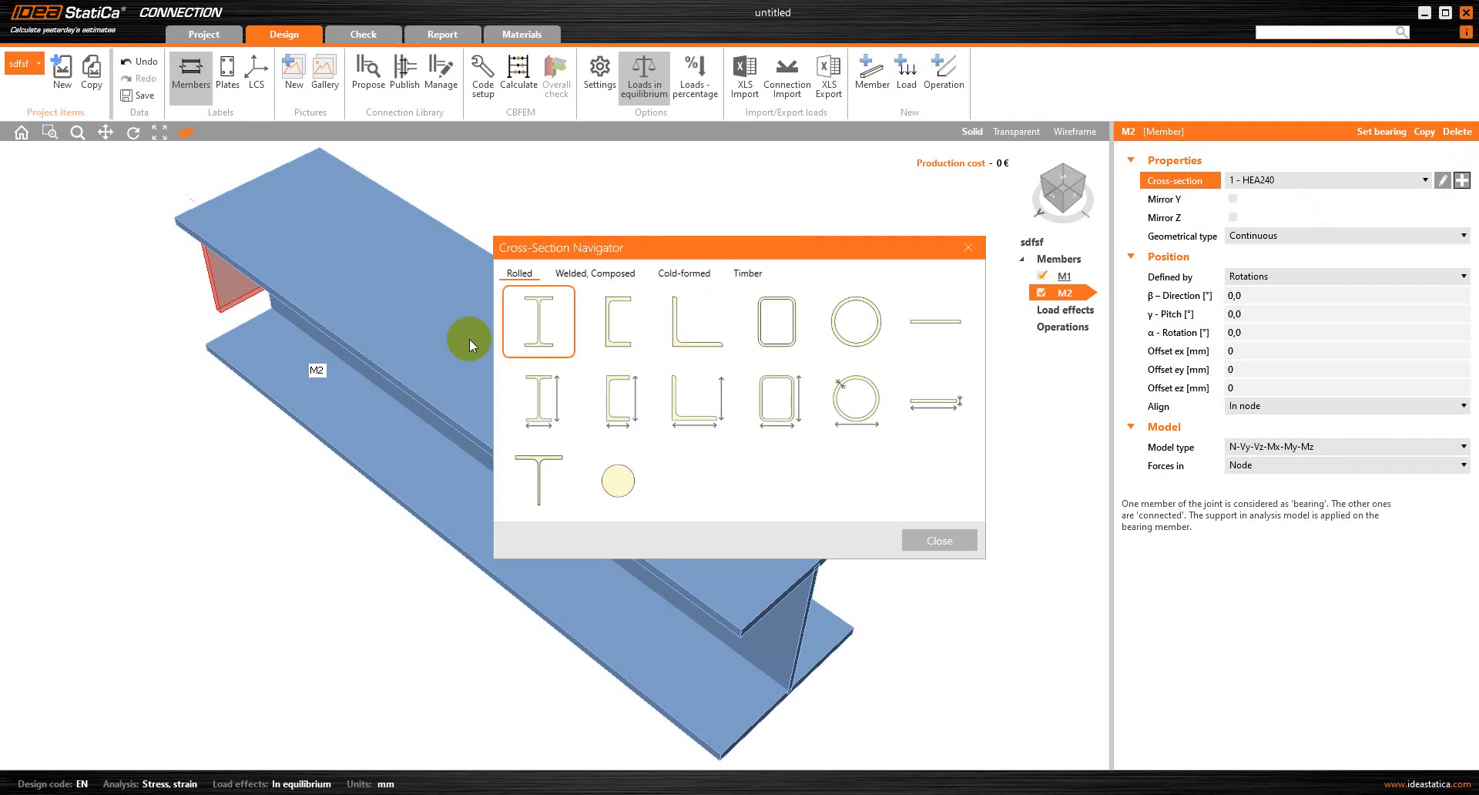
pyautogui.click(505, 329)
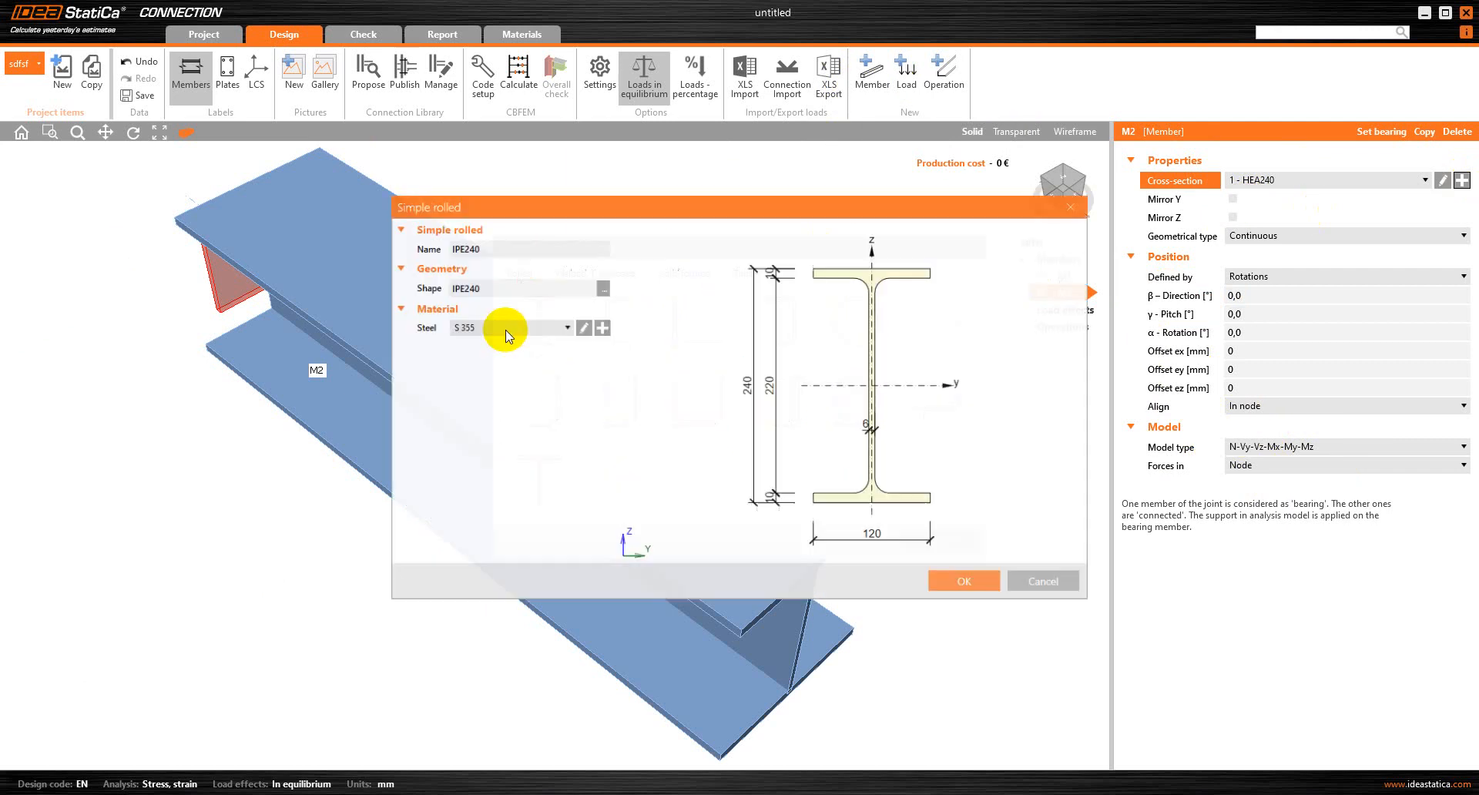
pyautogui.click(603, 289)
pyautogui.click(592, 198)
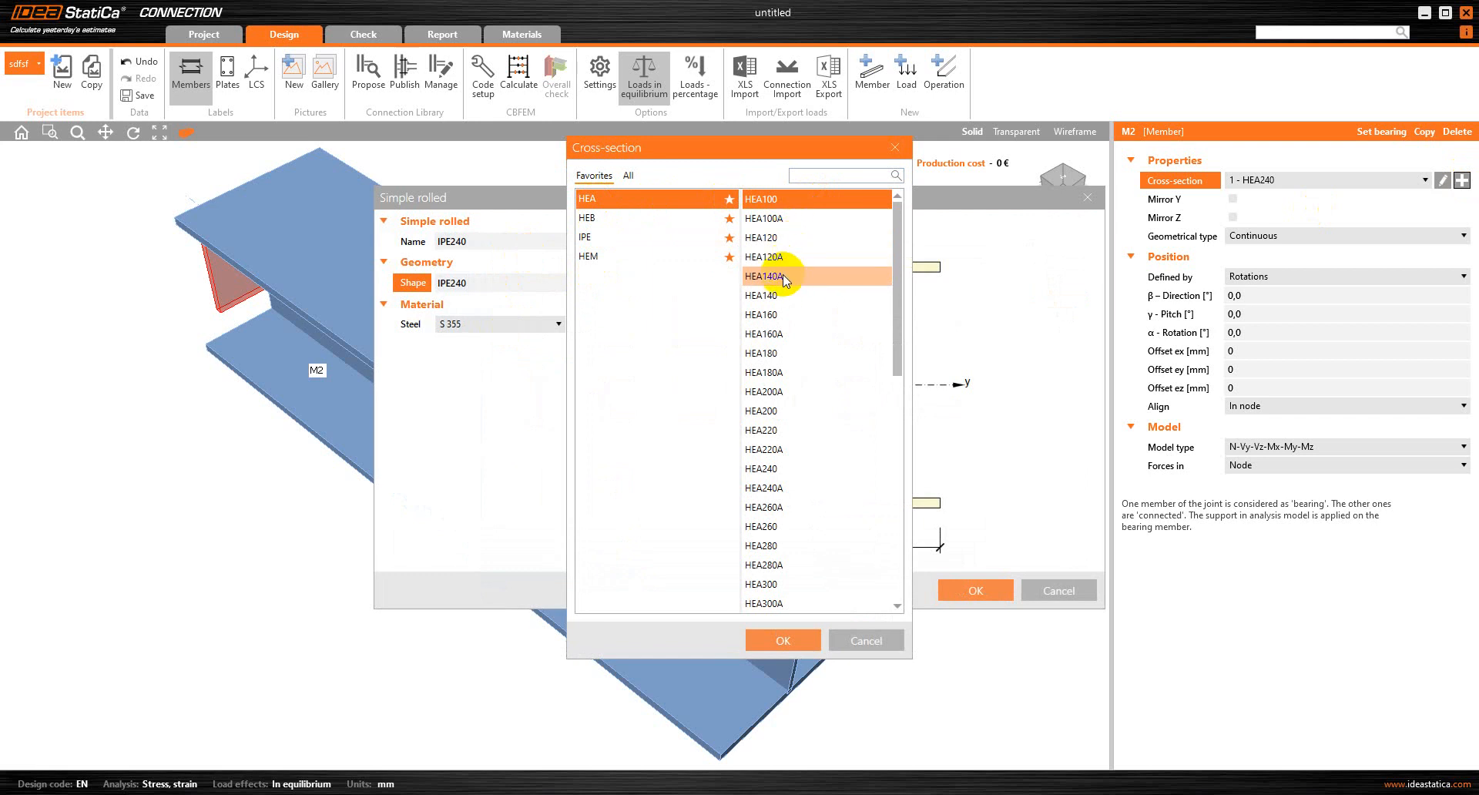
pyautogui.click(772, 410)
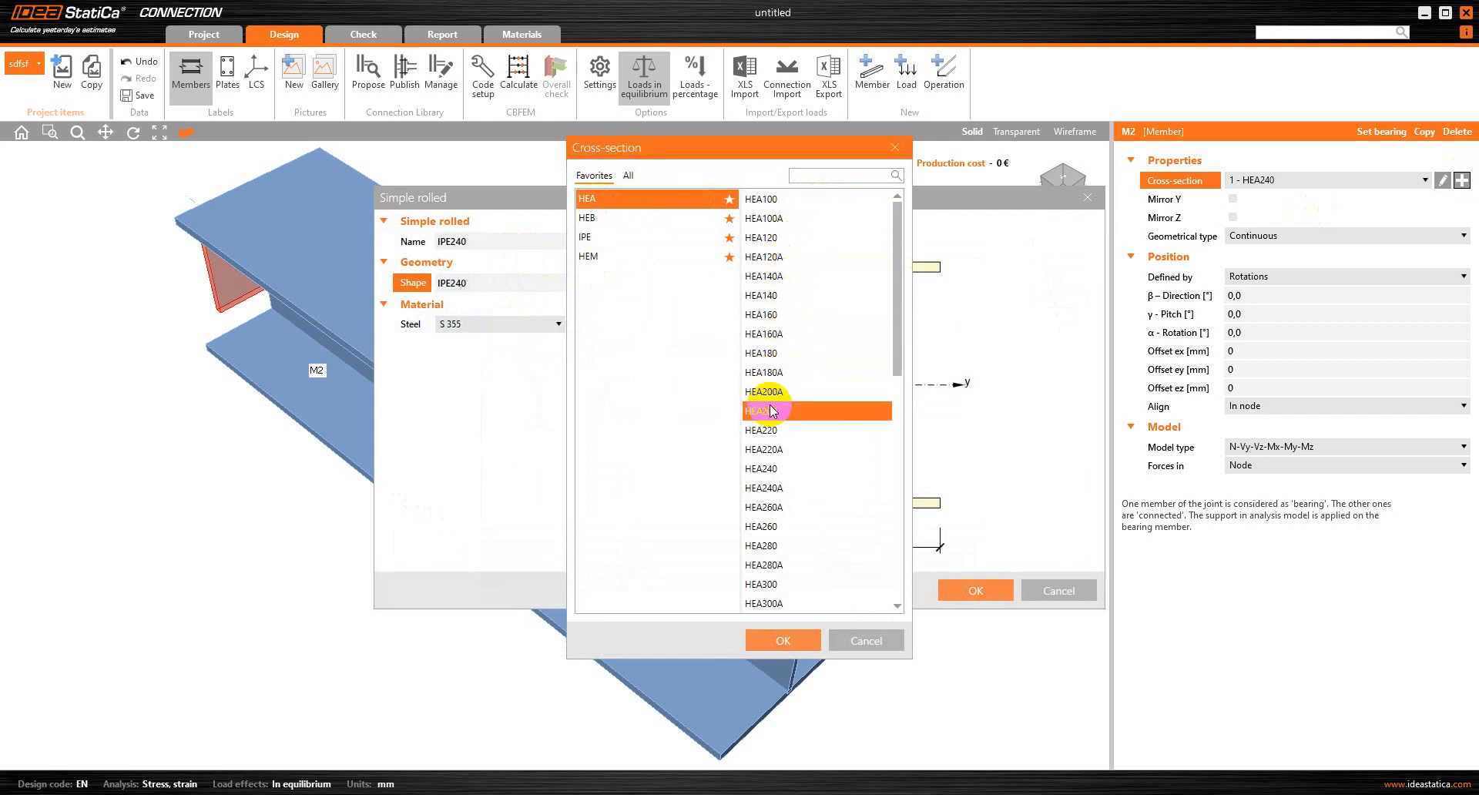
pyautogui.click(770, 636)
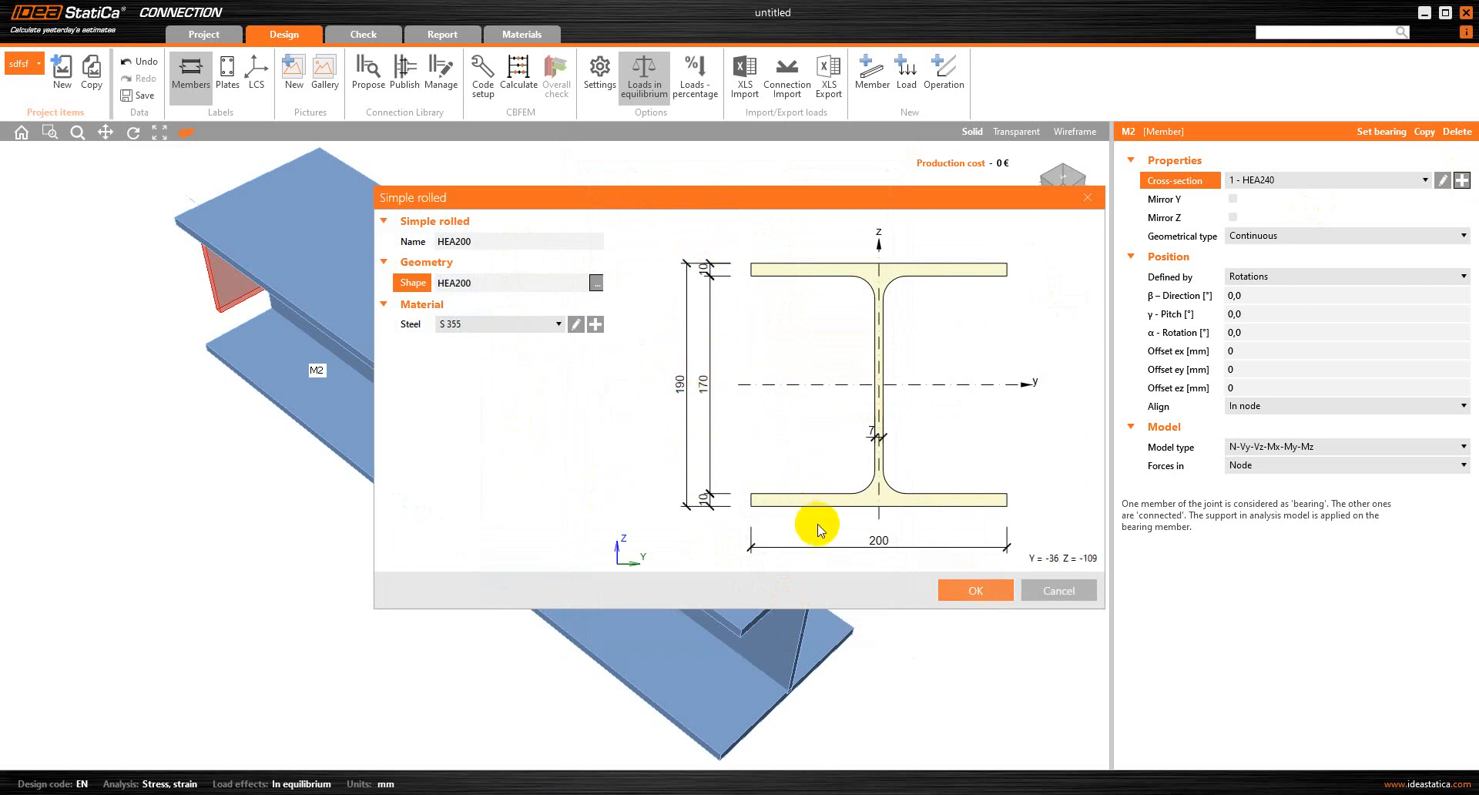
pyautogui.click(963, 590)
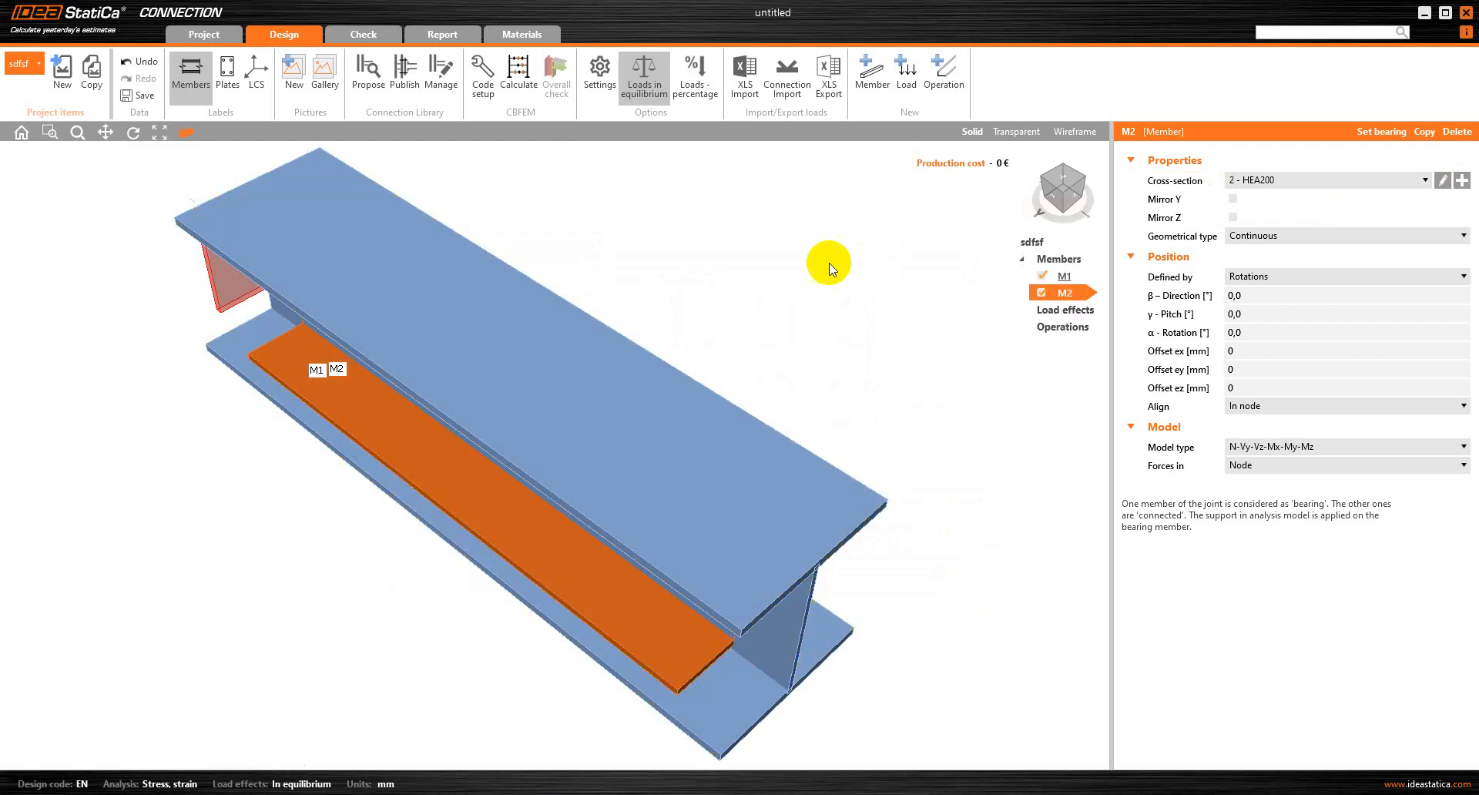
# Set member M2's geometrical type to Ended and its β direction to 90°
pyautogui.moveTo(264, 370); pyautogui.dragTo(379, 339)
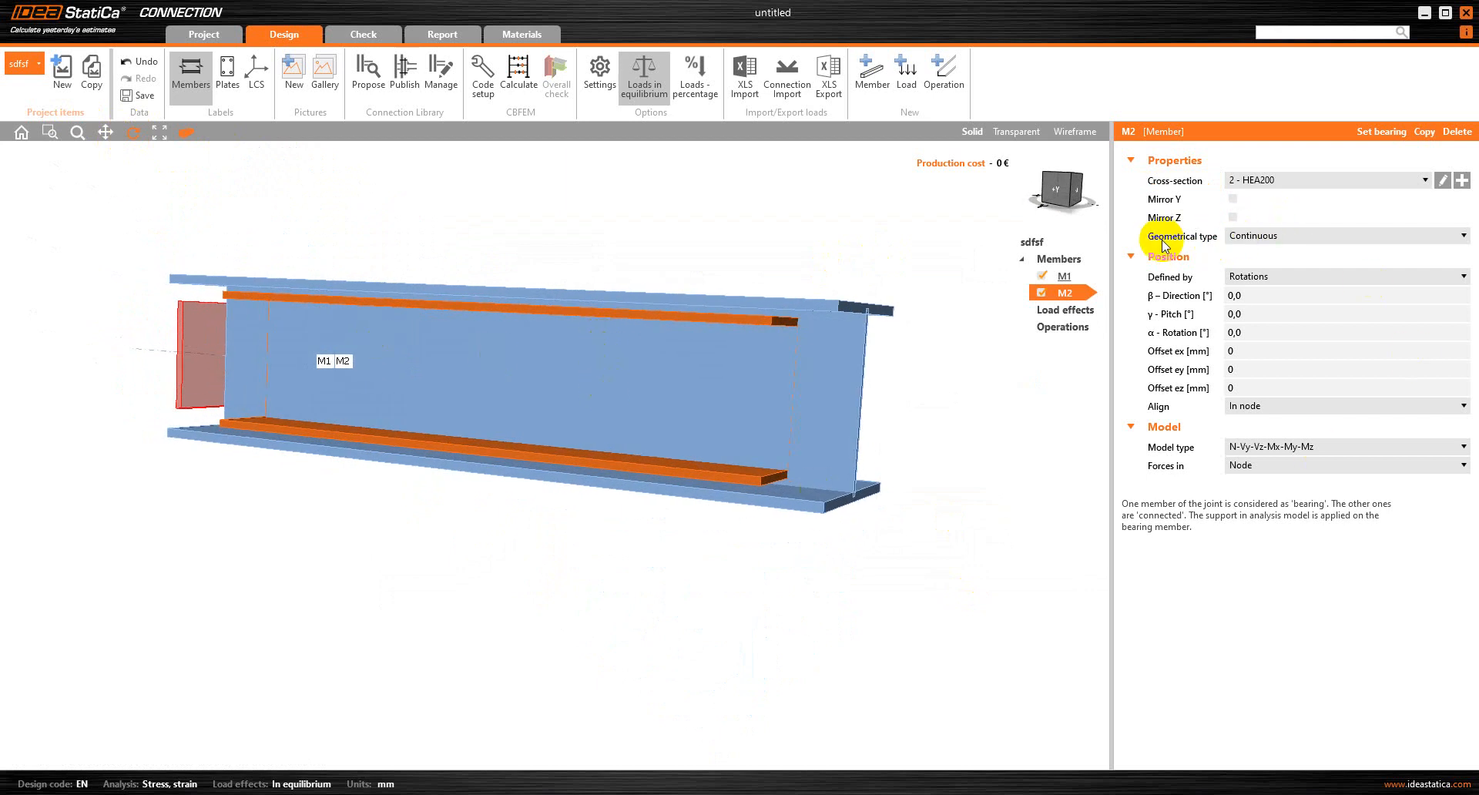
pyautogui.click(1285, 238)
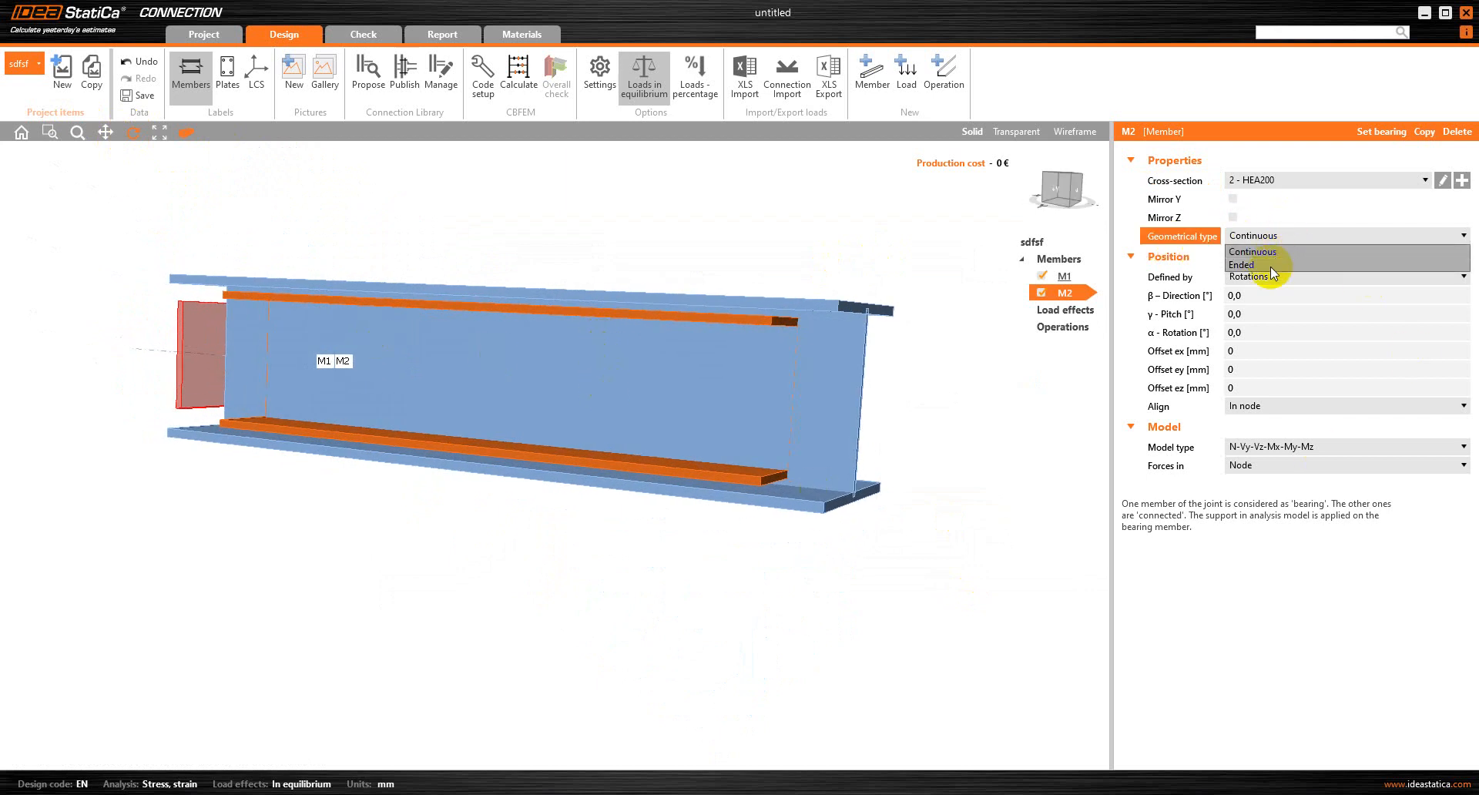
pyautogui.click(1269, 265)
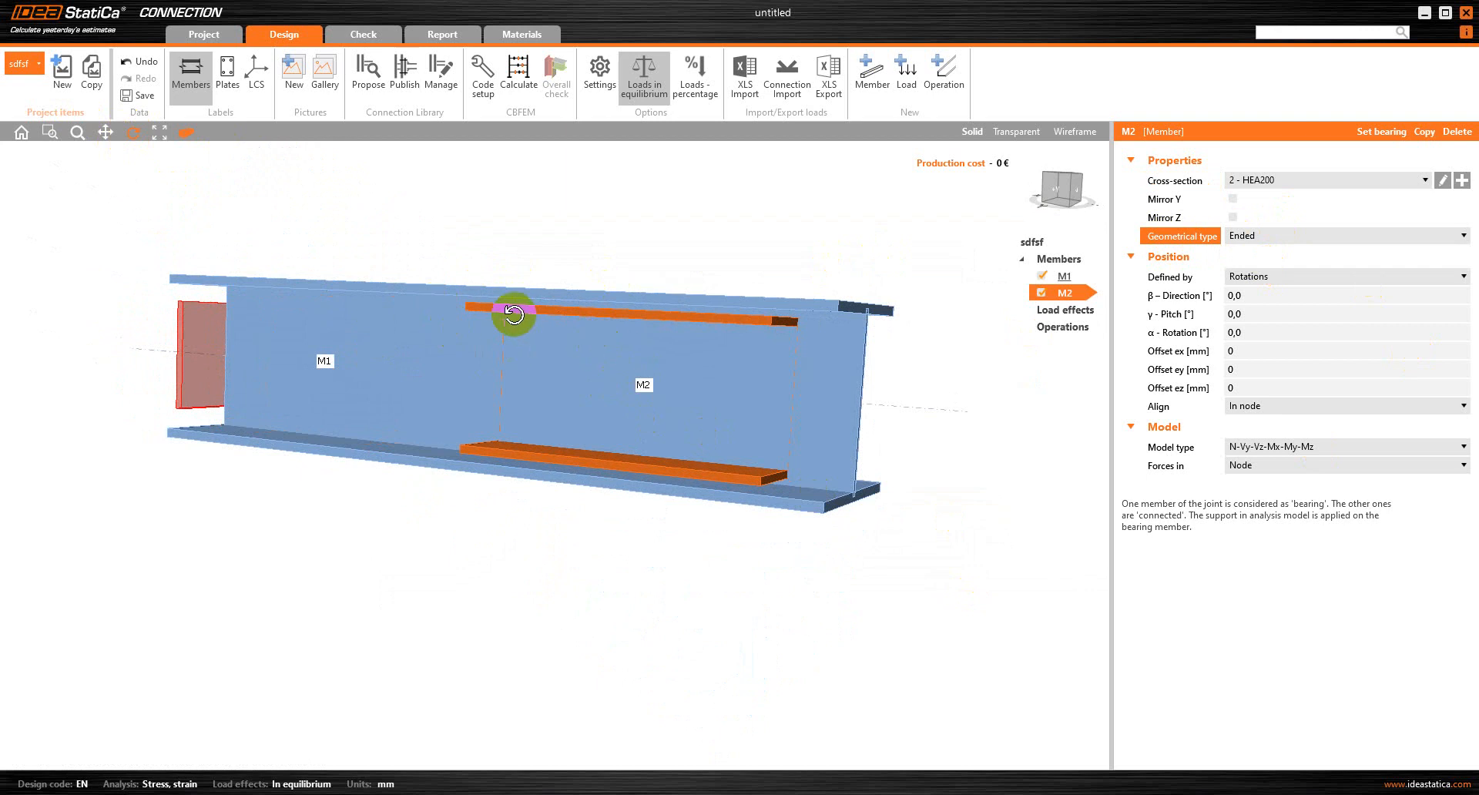
pyautogui.click(1159, 295)
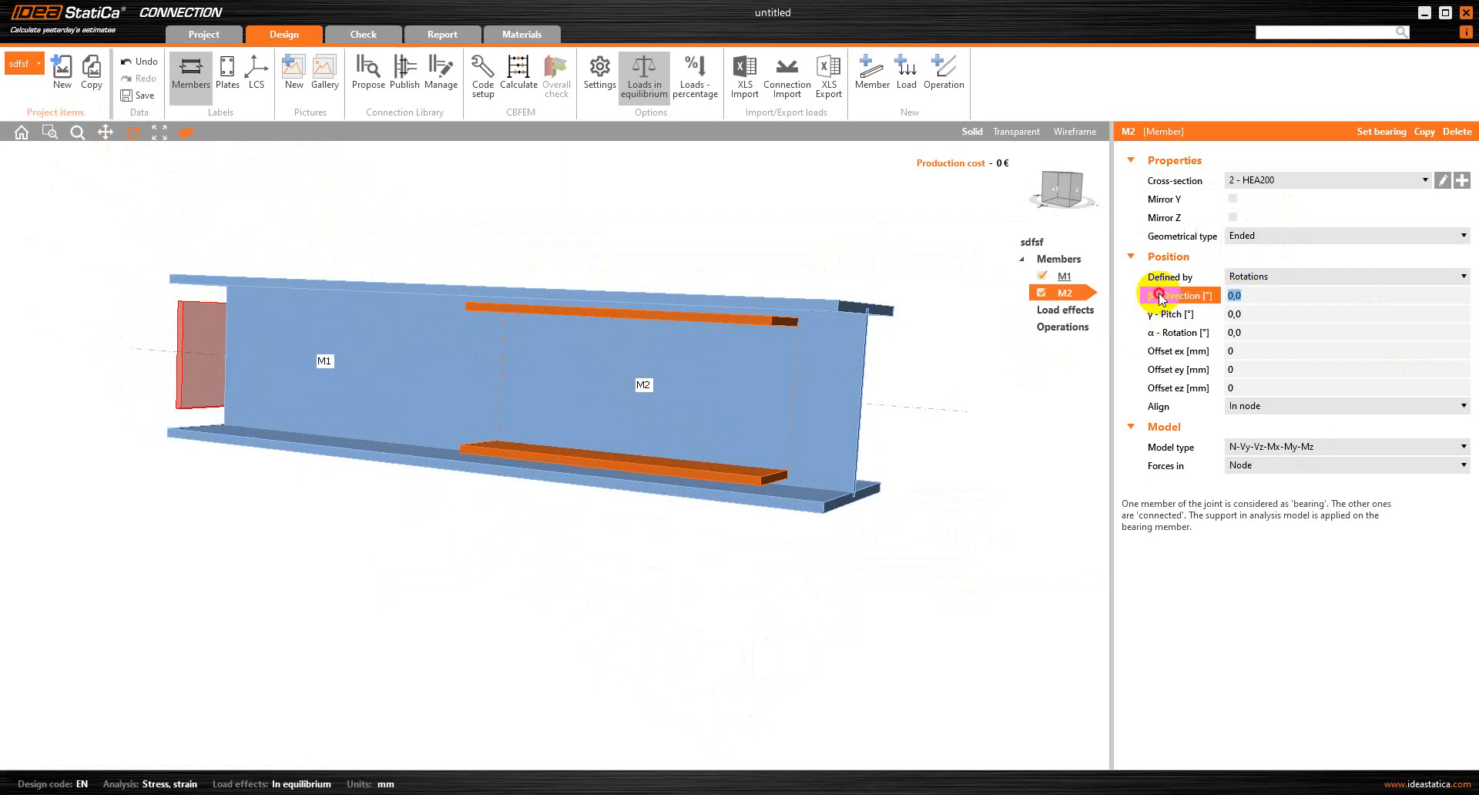
pyautogui.write('90')
pyautogui.press('Return')
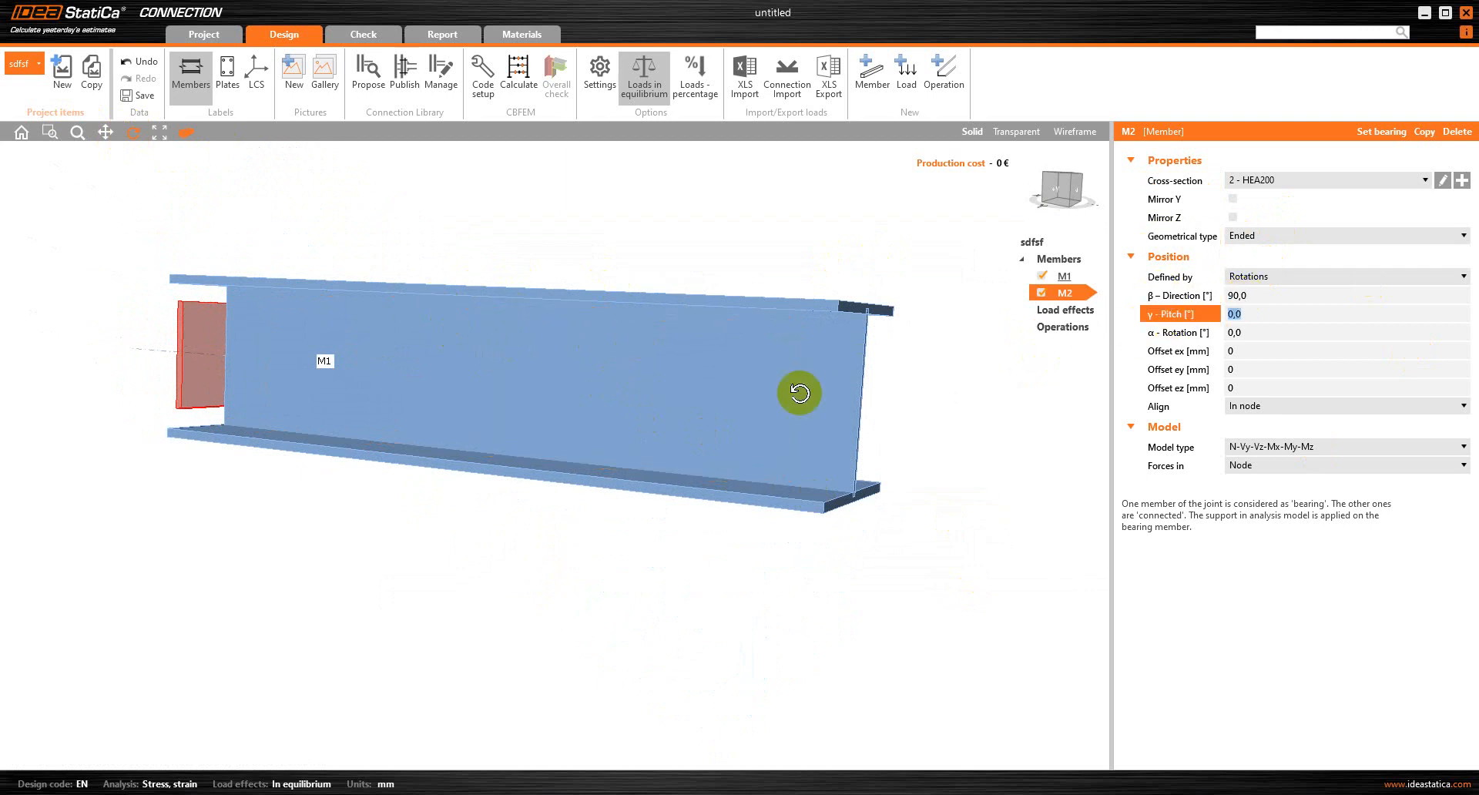
# Examine the flange levels where M2 meets M1, and check the section depths in the Excel workbook
pyautogui.moveTo(798, 392); pyautogui.dragTo(547, 394, button='right')
pyautogui.moveTo(373, 337); pyautogui.dragTo(149, 416, button='right')
pyautogui.click(1058, 191)
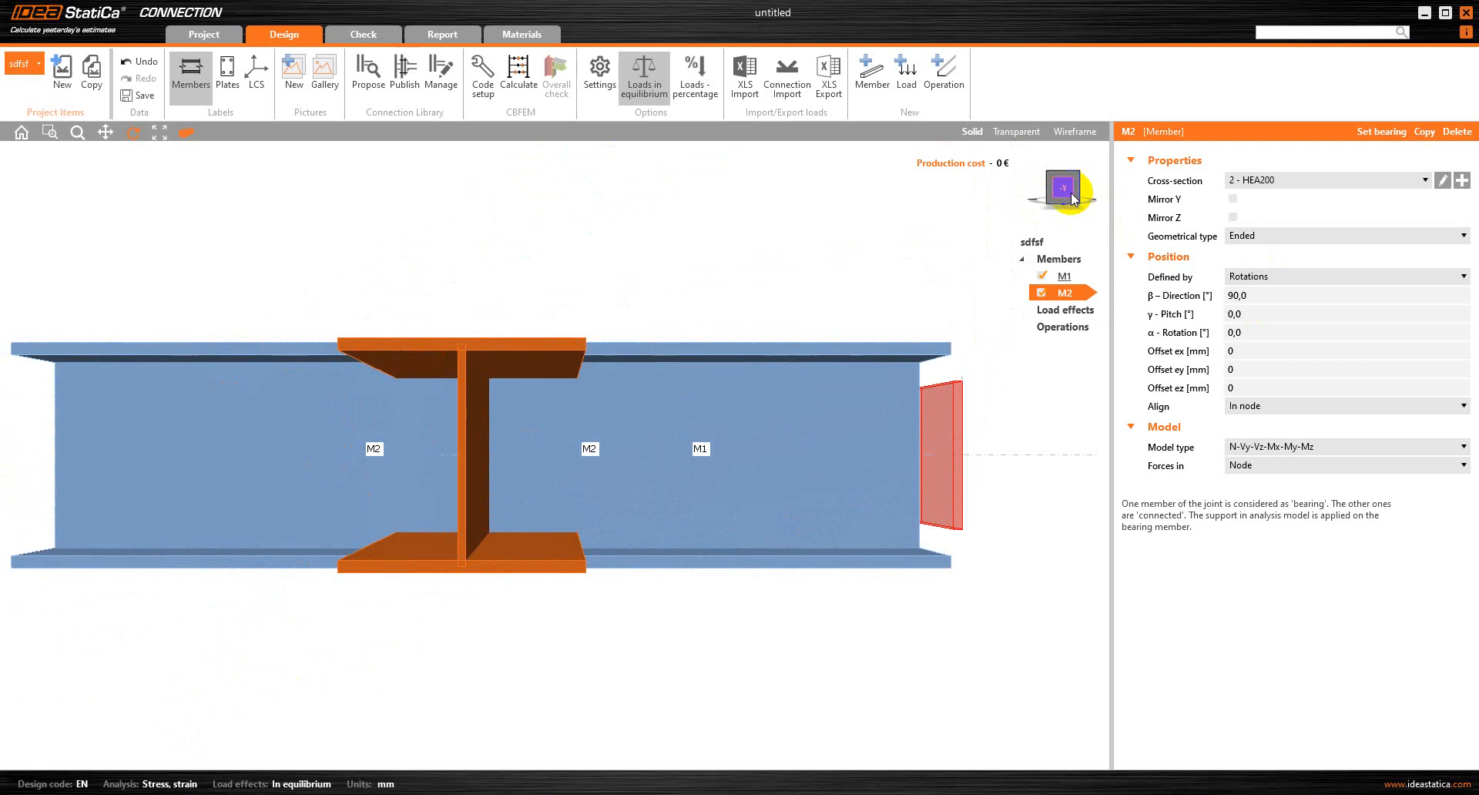
pyautogui.click(1074, 199)
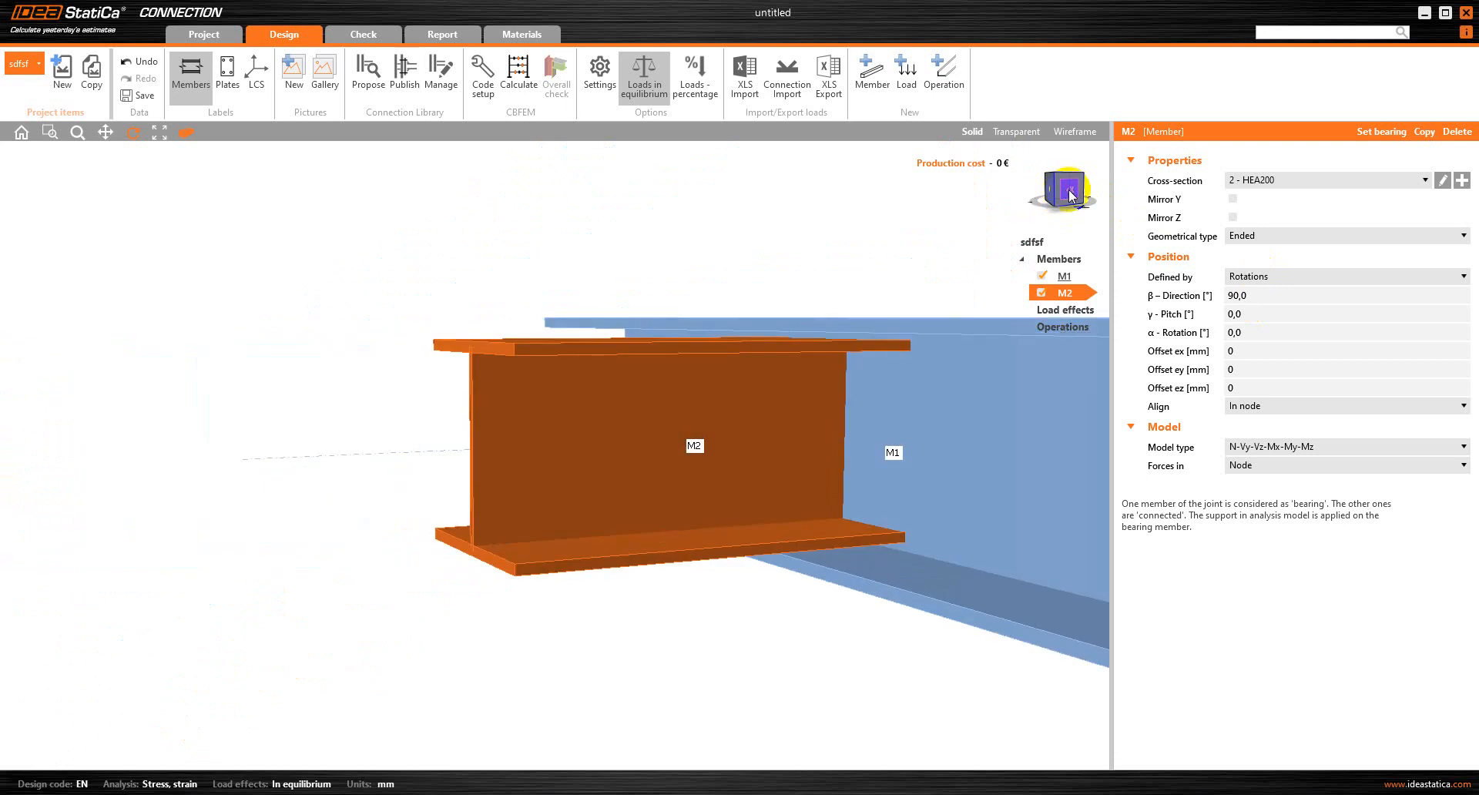
pyautogui.click(1071, 196)
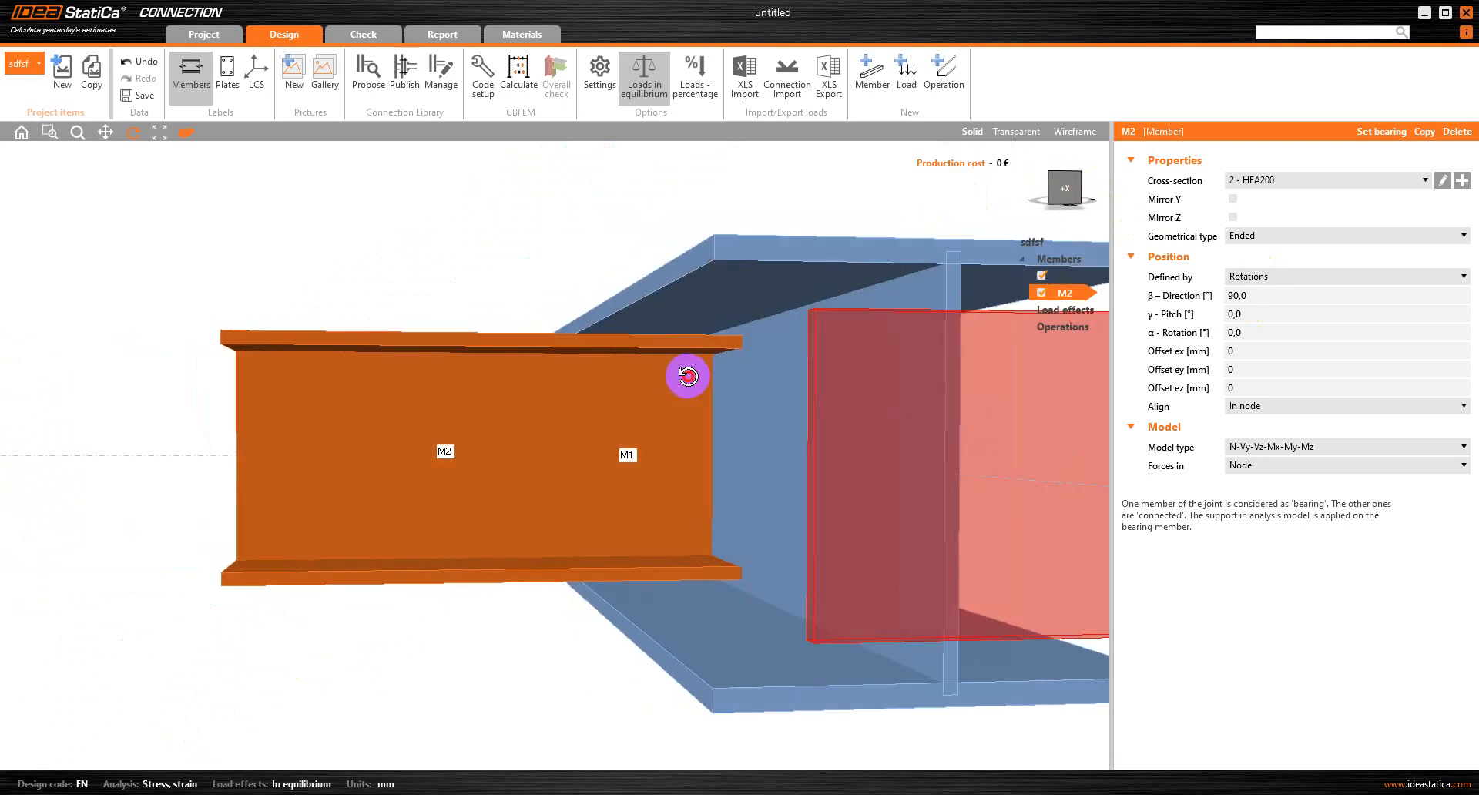
pyautogui.moveTo(688, 375); pyautogui.dragTo(711, 402)
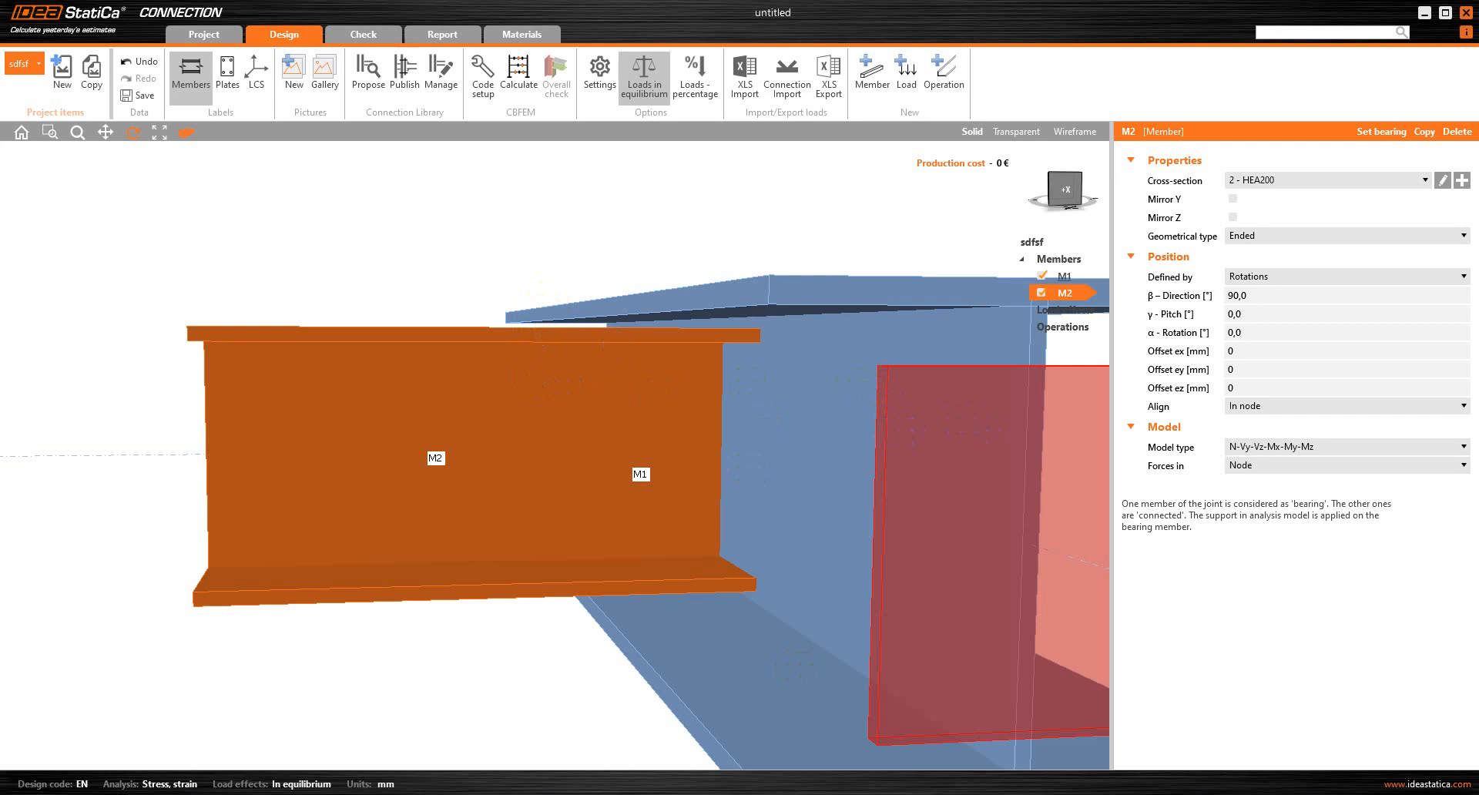
pyautogui.moveTo(886, 792)
pyautogui.click(909, 727)
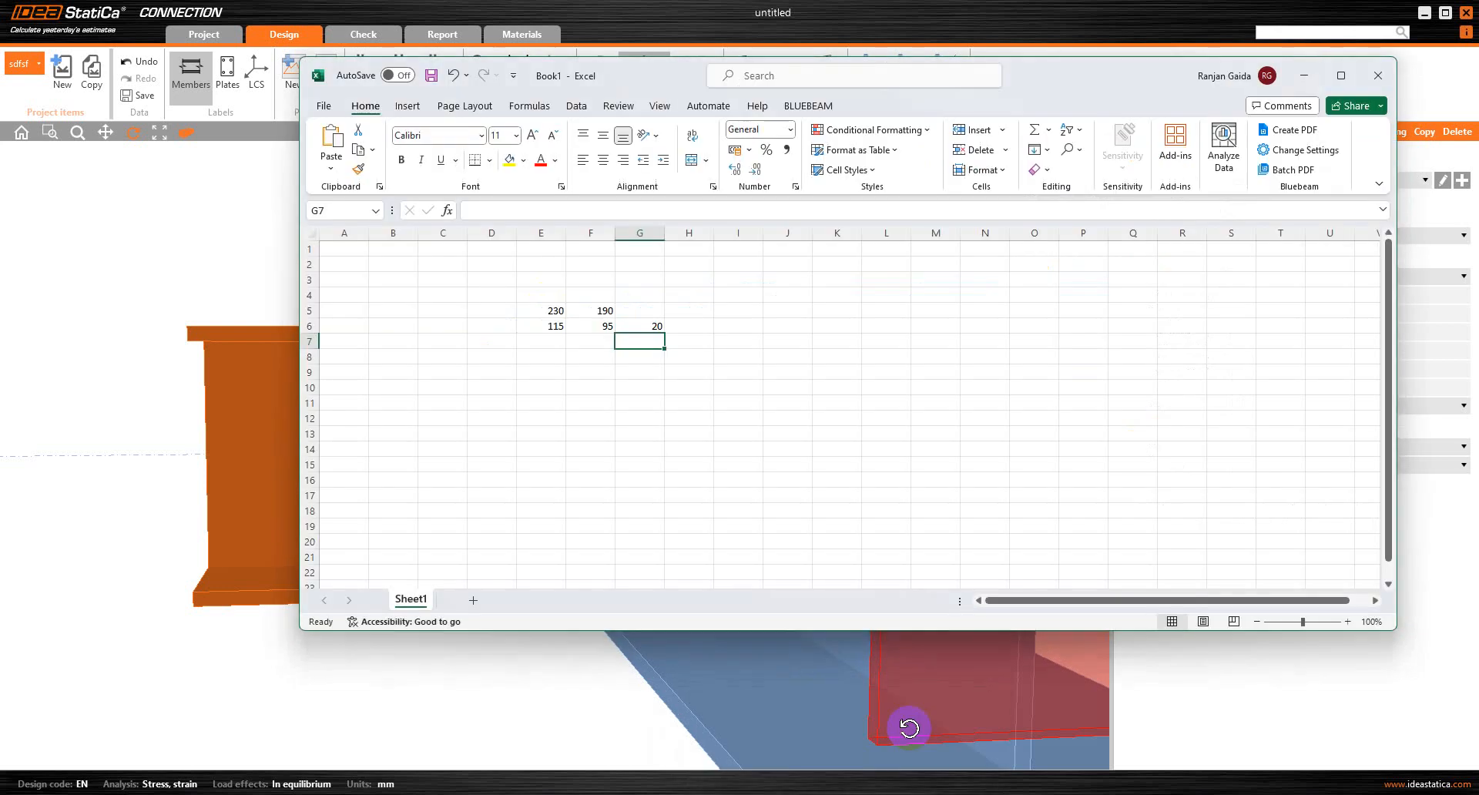
pyautogui.click(553, 311)
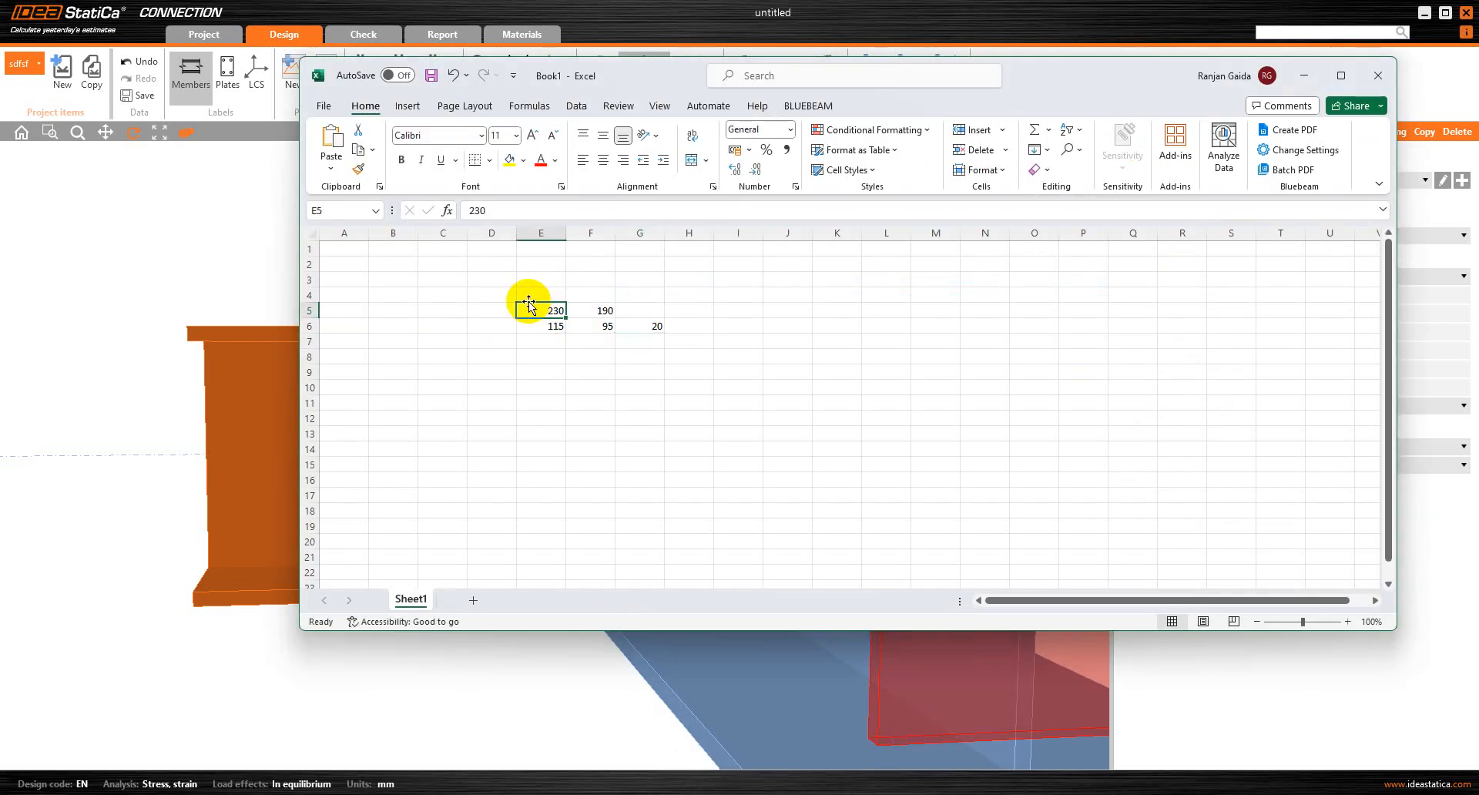
pyautogui.click(1309, 75)
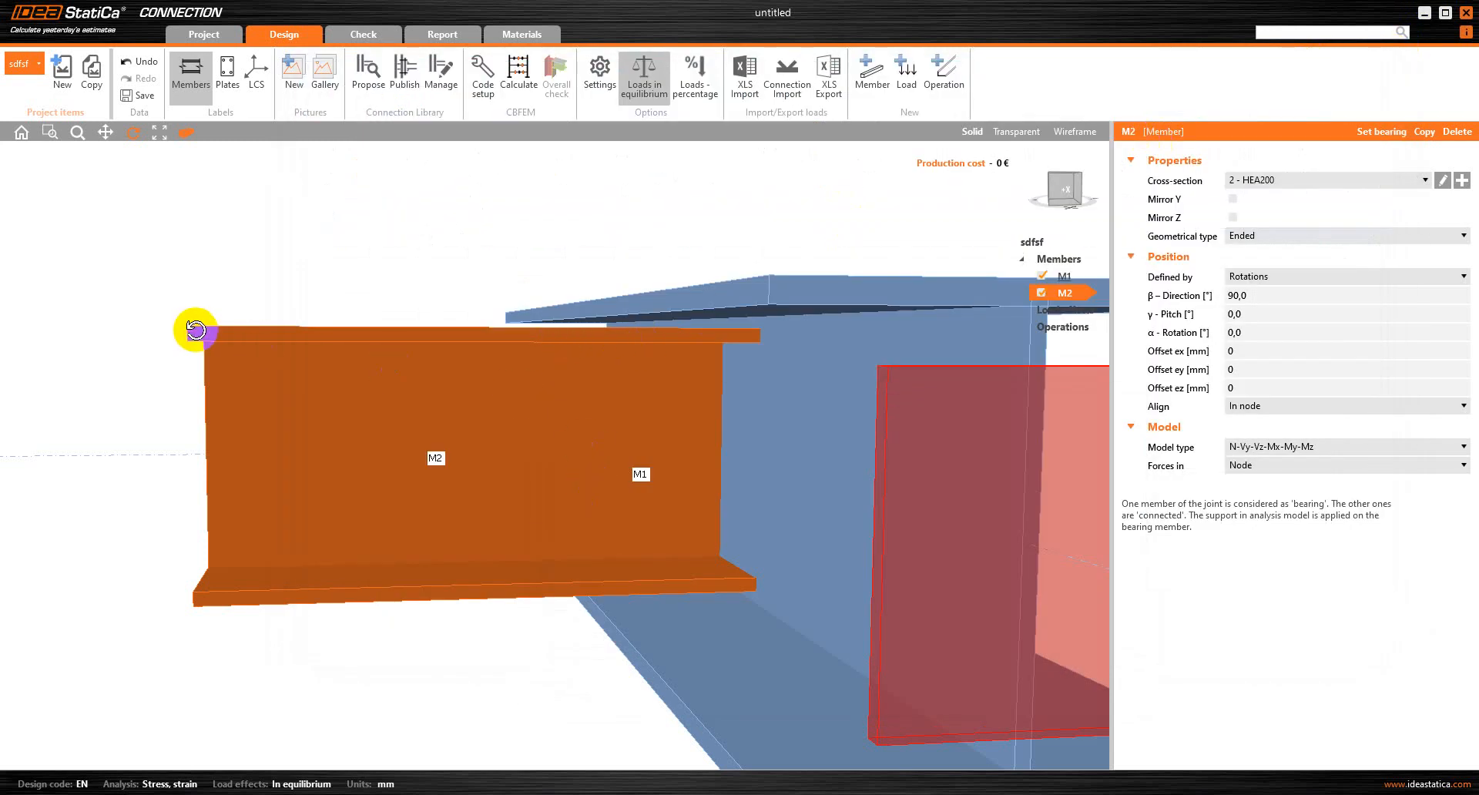
# Add a third member and preview the rolled HEA240 section's dimensions for it, discarding the new cross-section
pyautogui.click(882, 90)
pyautogui.click(1078, 317)
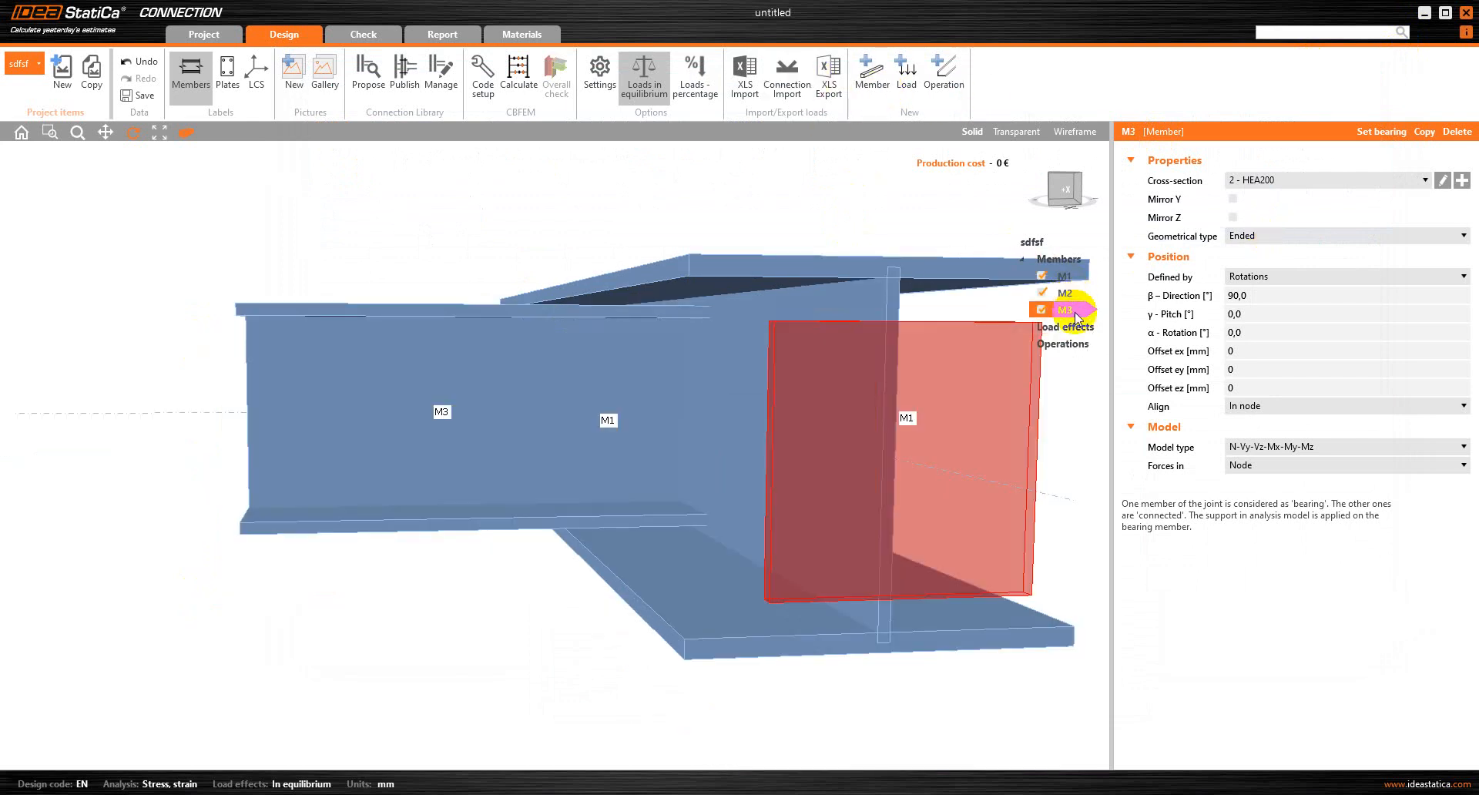
pyautogui.click(1463, 185)
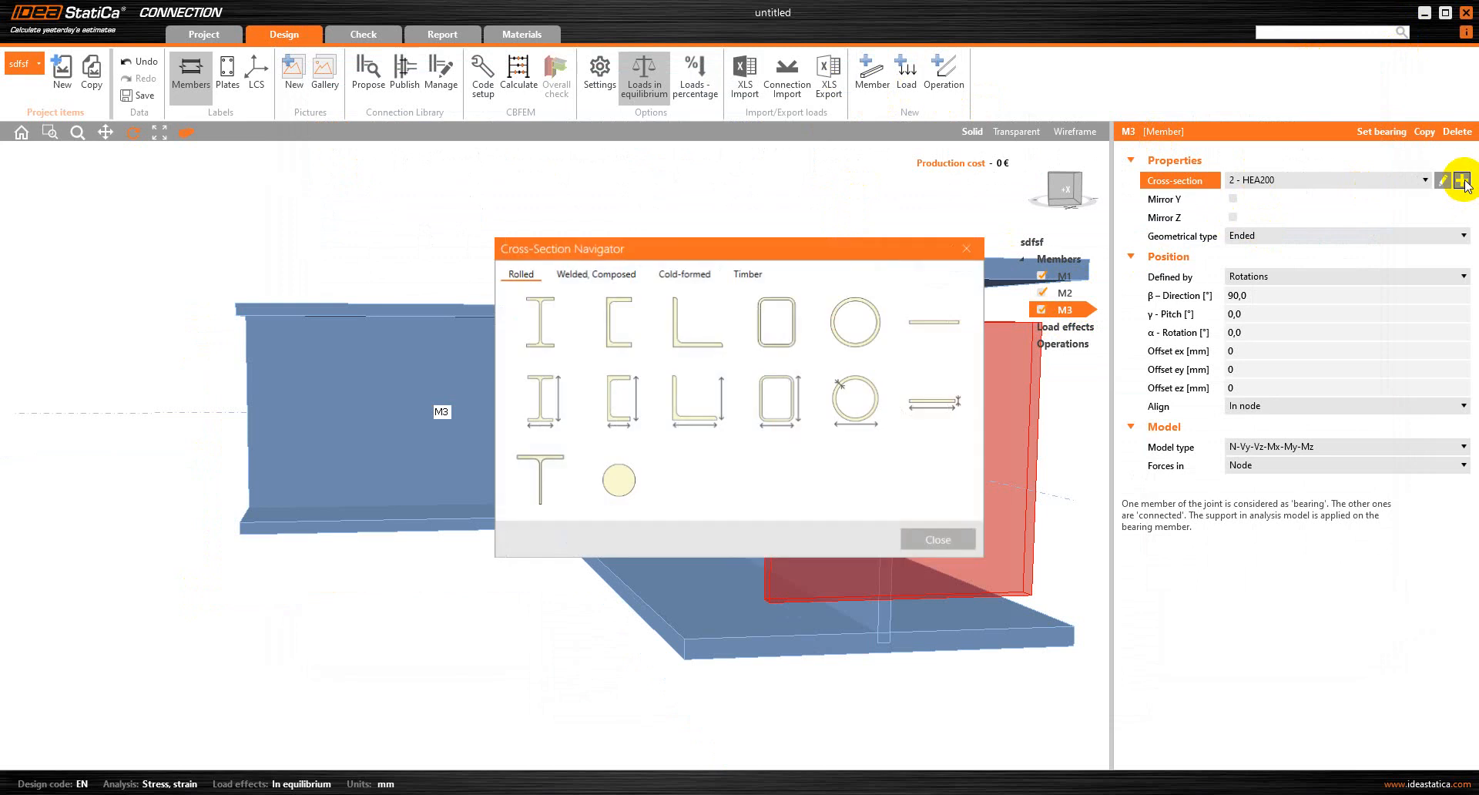
pyautogui.click(562, 321)
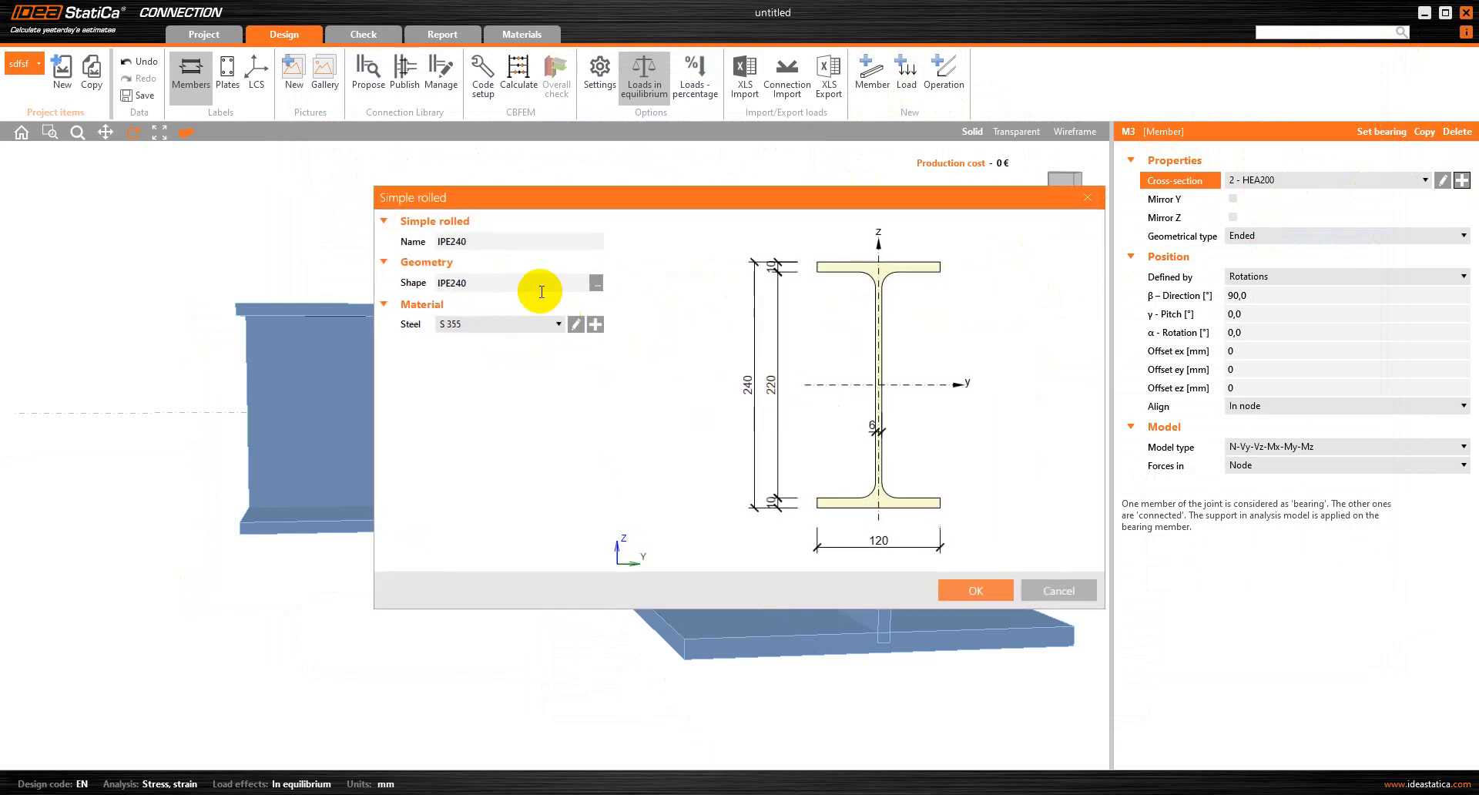
pyautogui.click(596, 282)
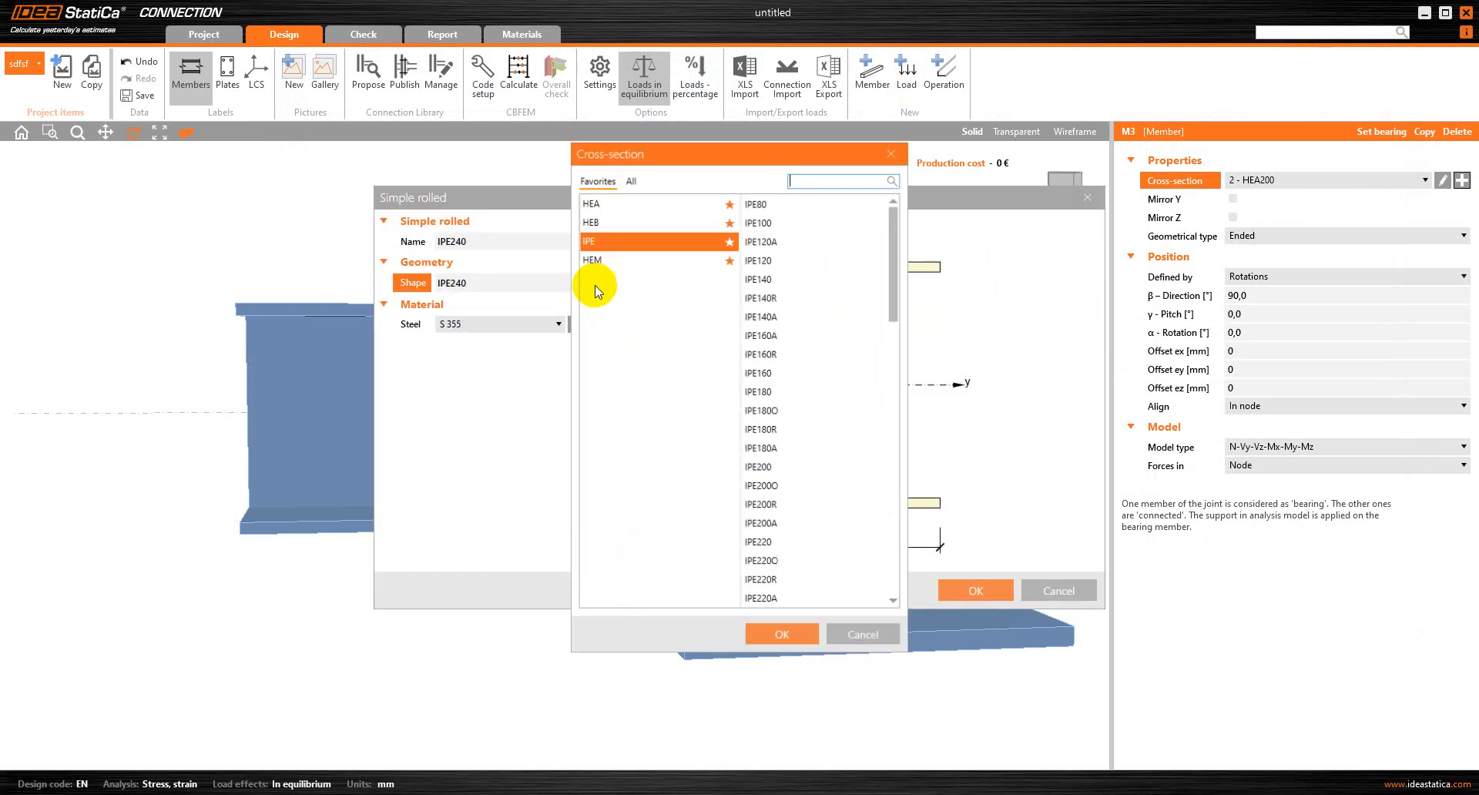
pyautogui.click(609, 204)
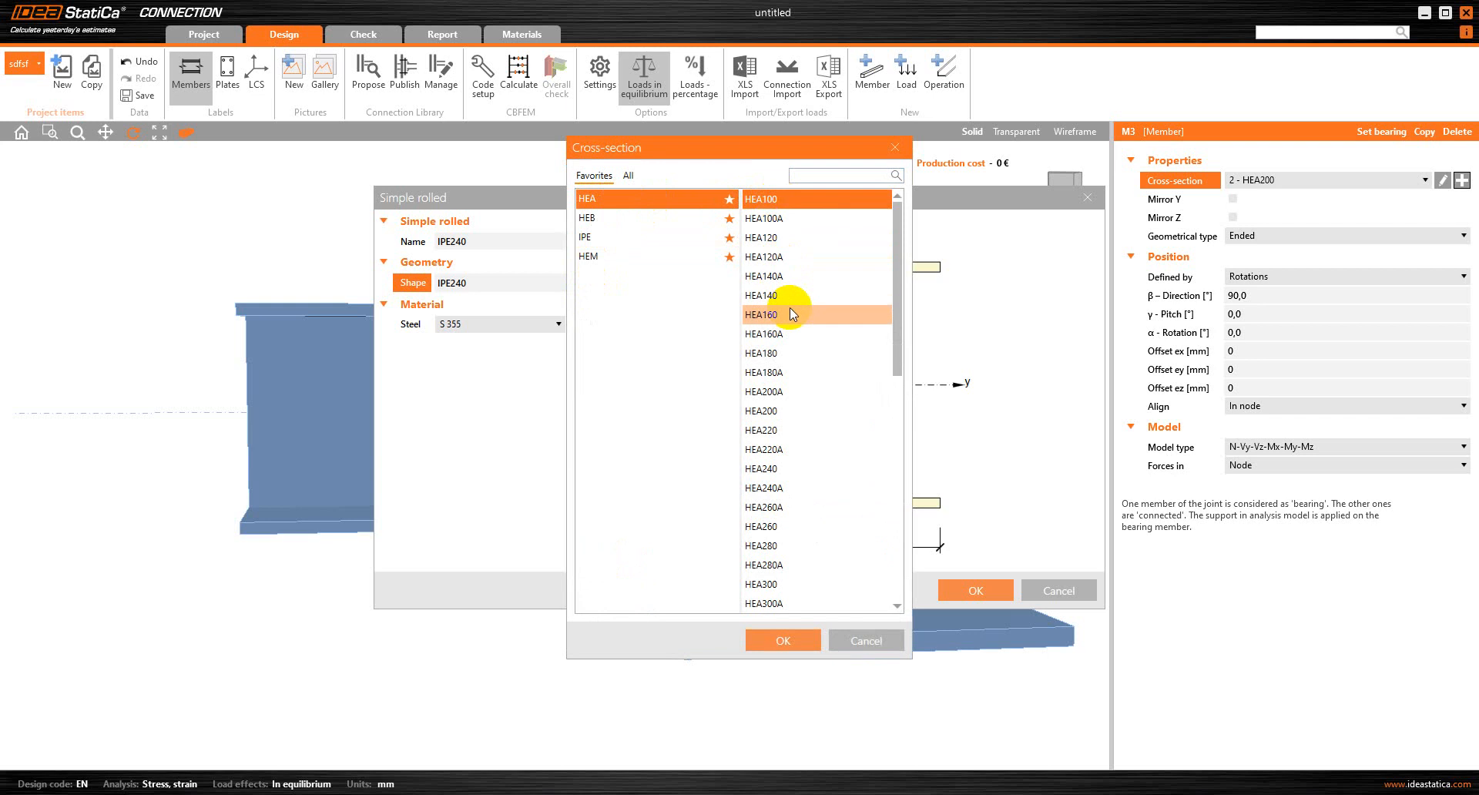
pyautogui.click(783, 468)
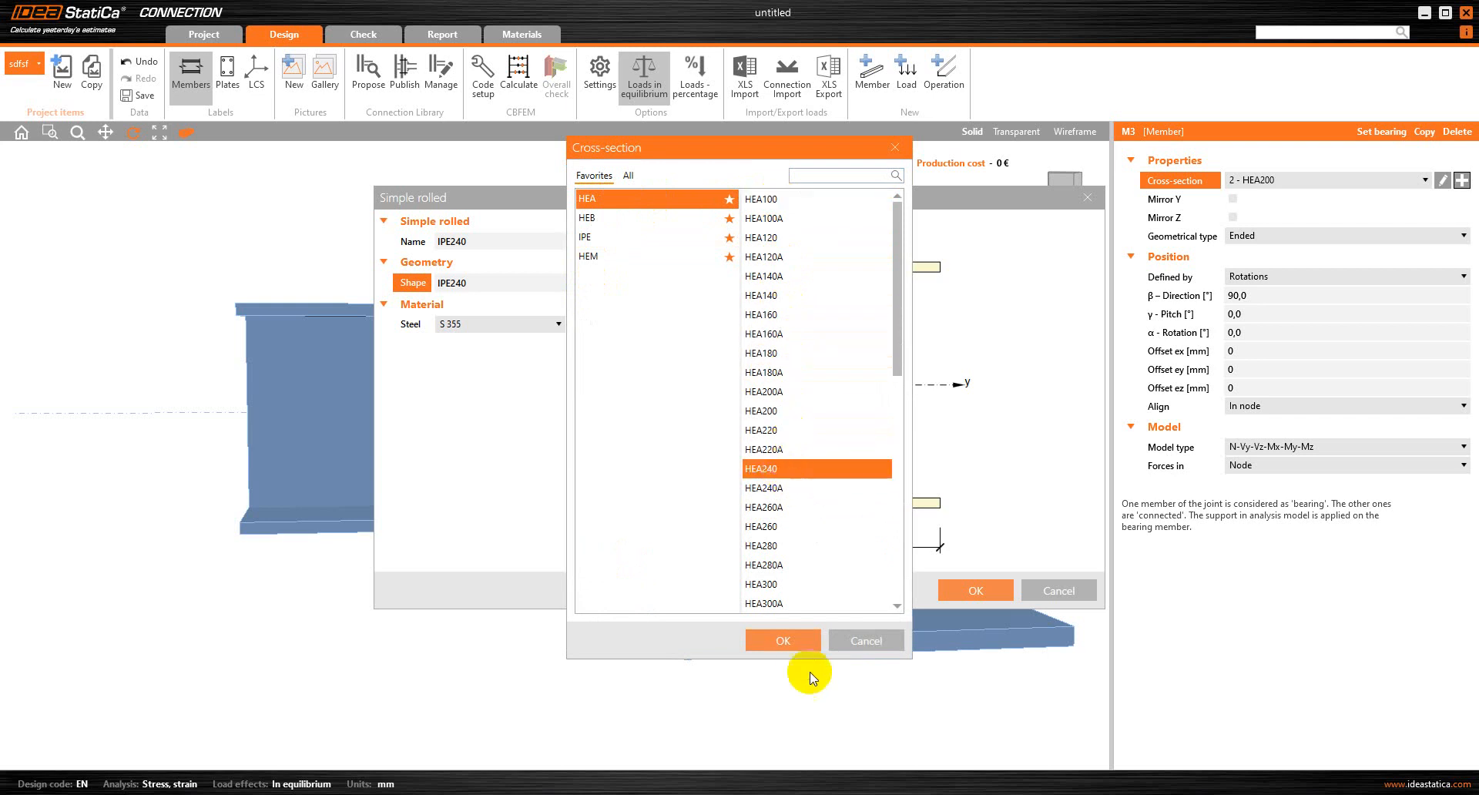
pyautogui.click(794, 641)
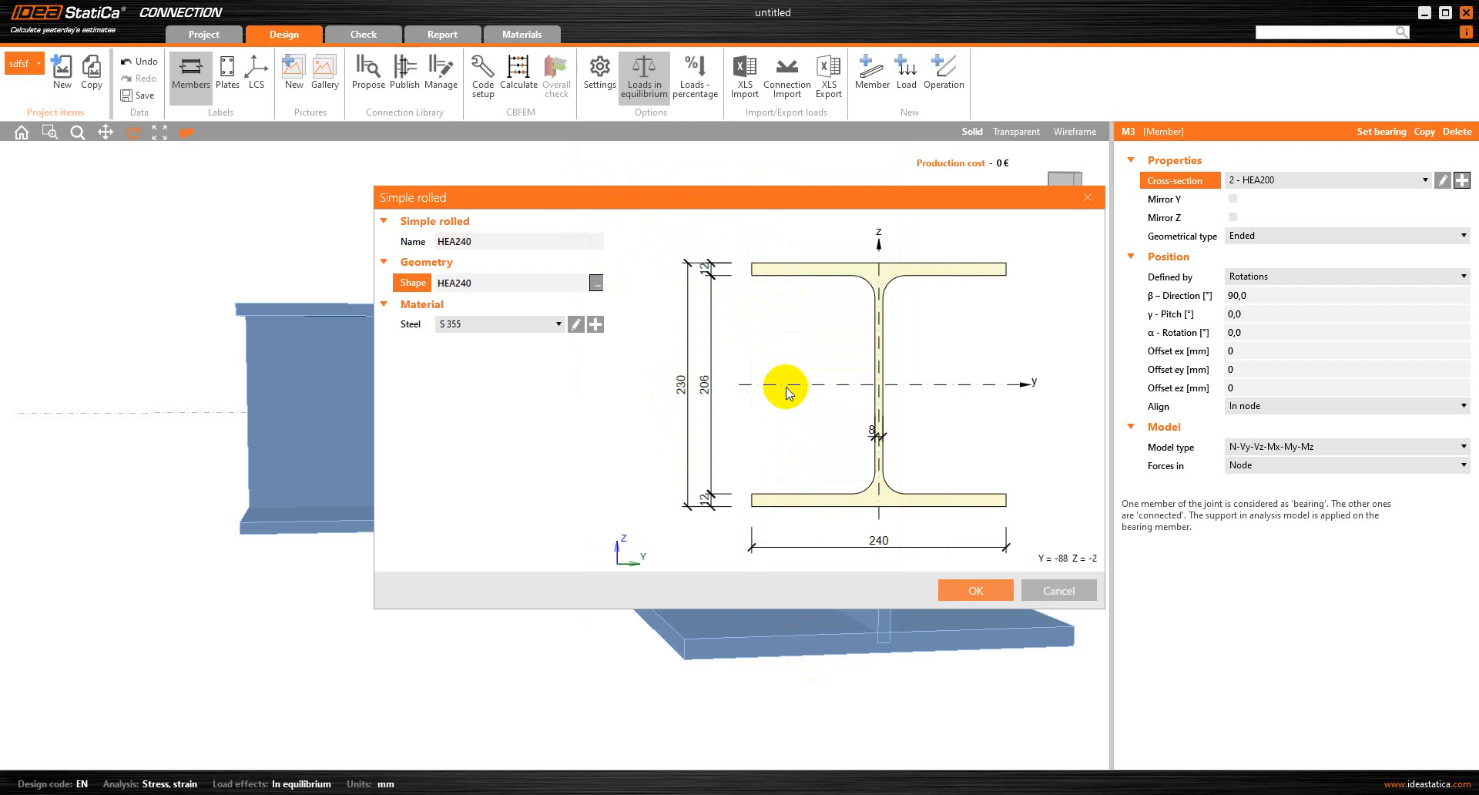
pyautogui.click(1057, 589)
pyautogui.click(963, 242)
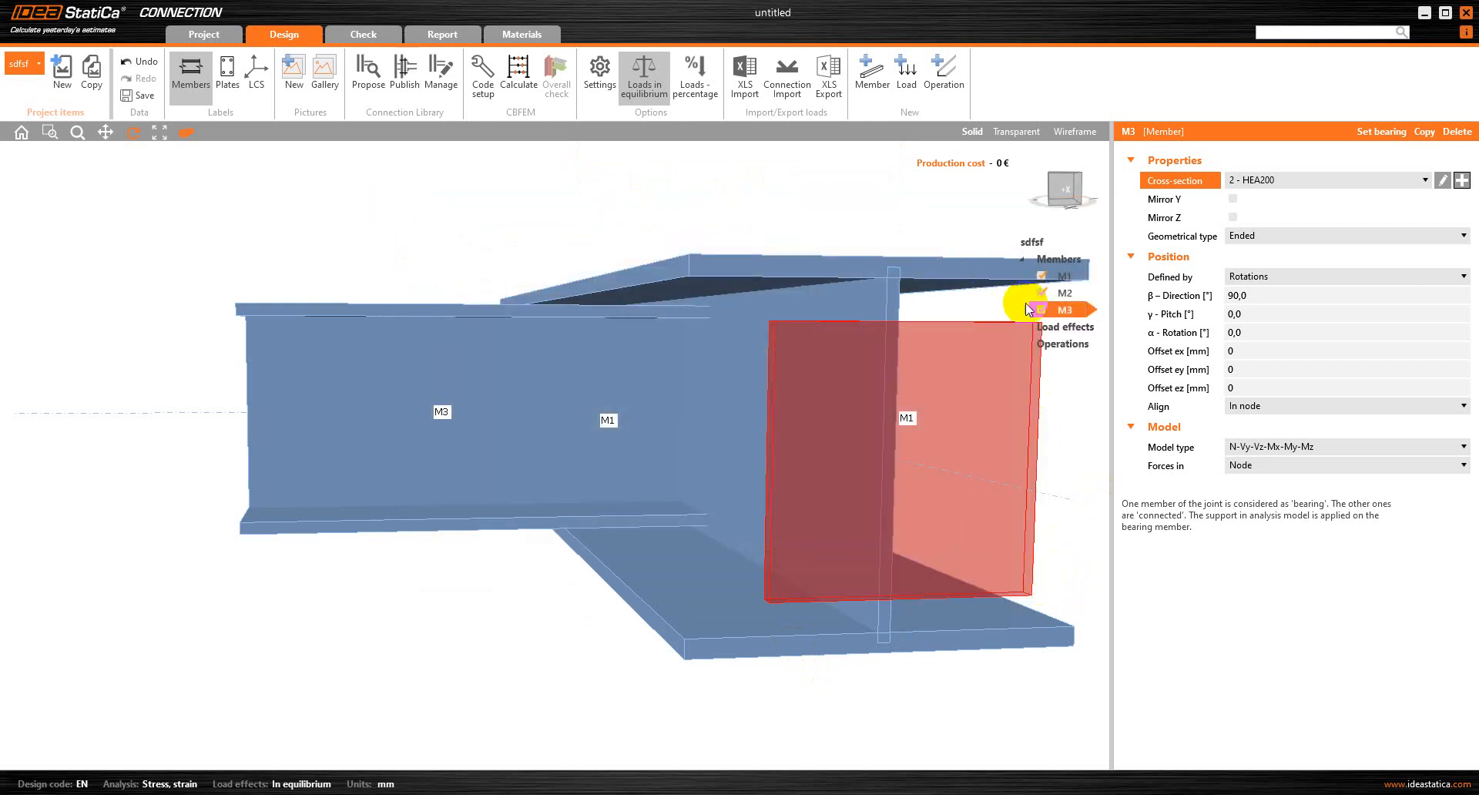
# Delete member M3 from the connection
pyautogui.rightClick(1039, 310)
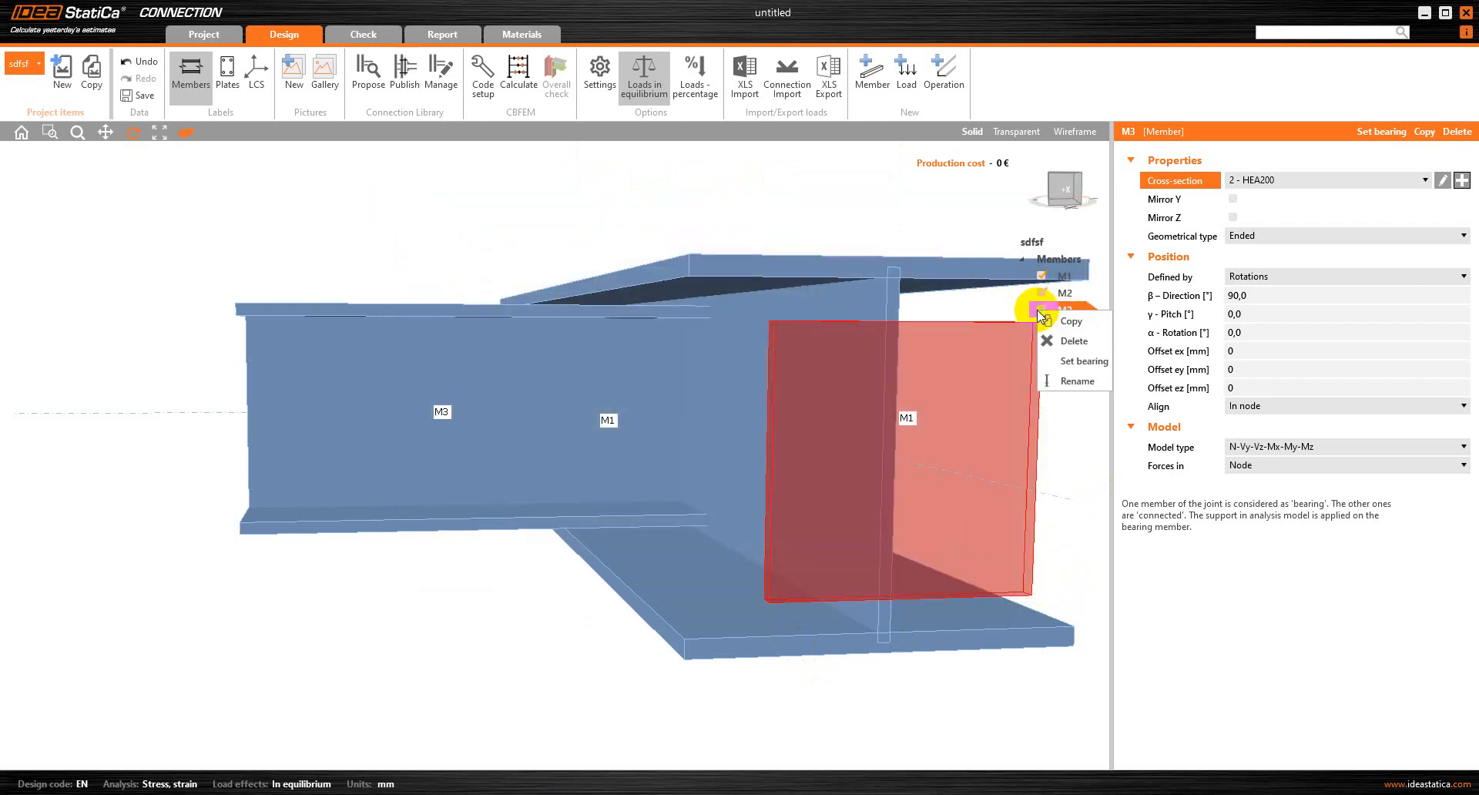
pyautogui.click(1072, 340)
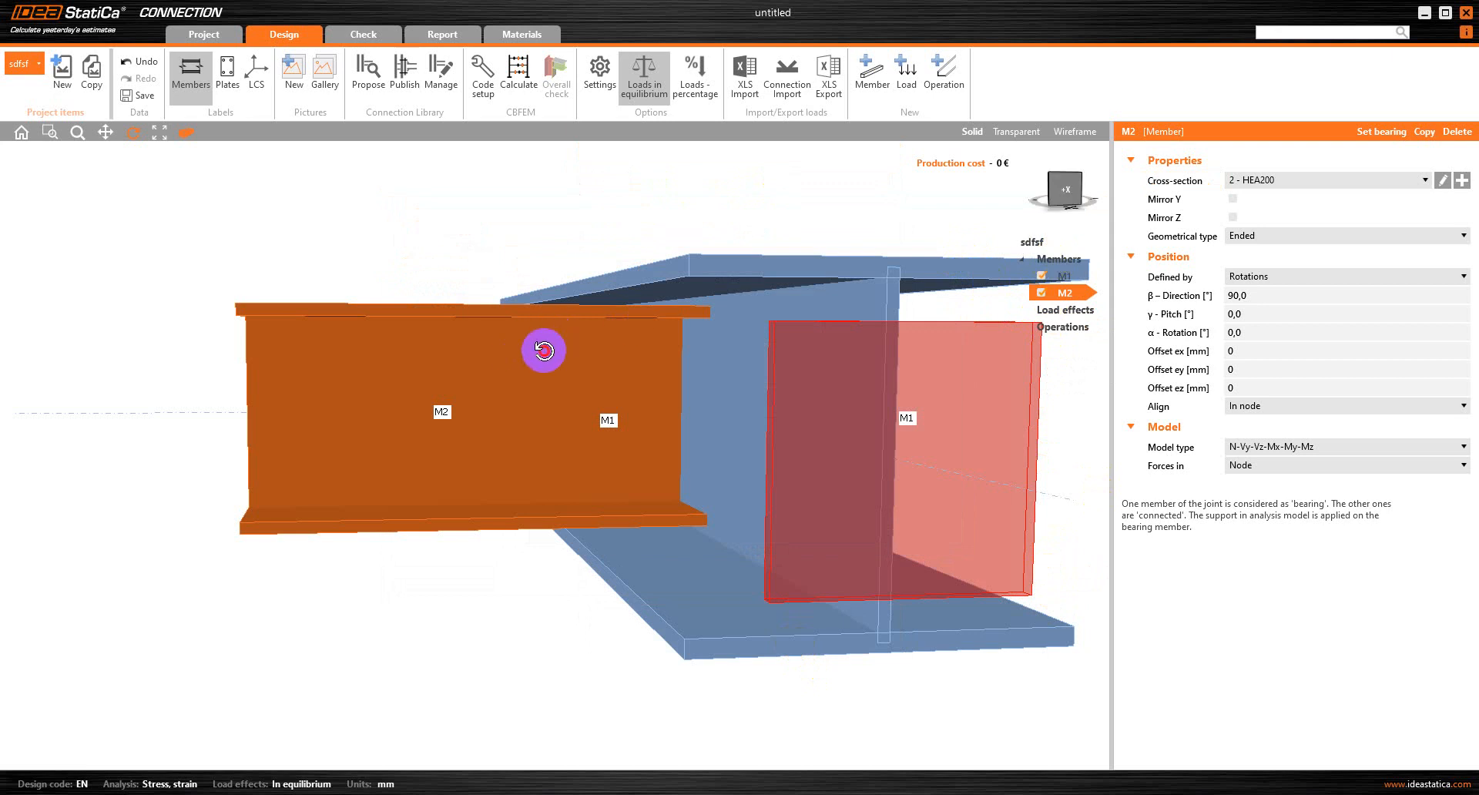
# Switch to the Excel workbook and review the section depths, their halves and the difference in cells E5 to G6
pyautogui.moveTo(544, 351); pyautogui.dragTo(543, 351)
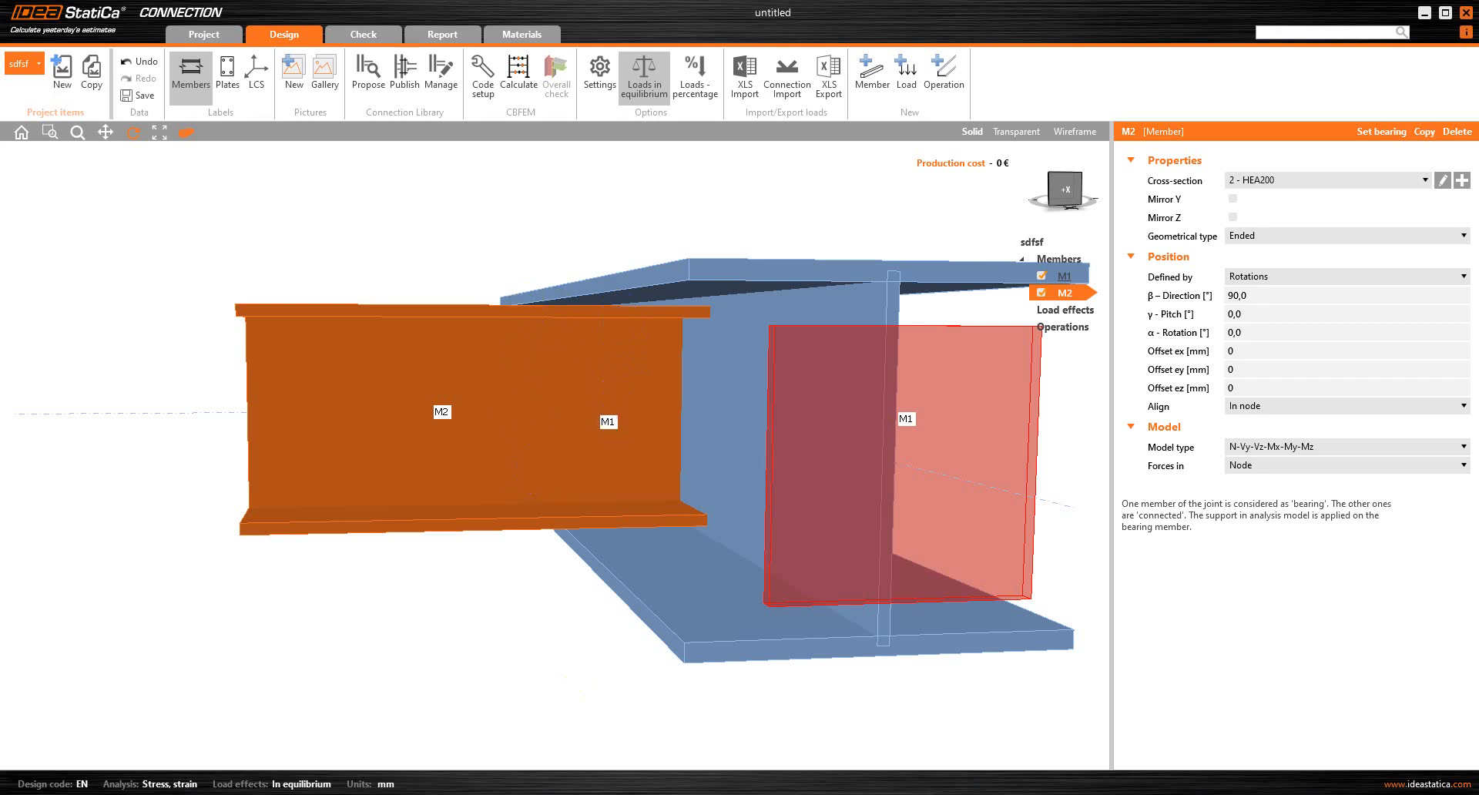
pyautogui.moveTo(842, 788)
pyautogui.click(912, 740)
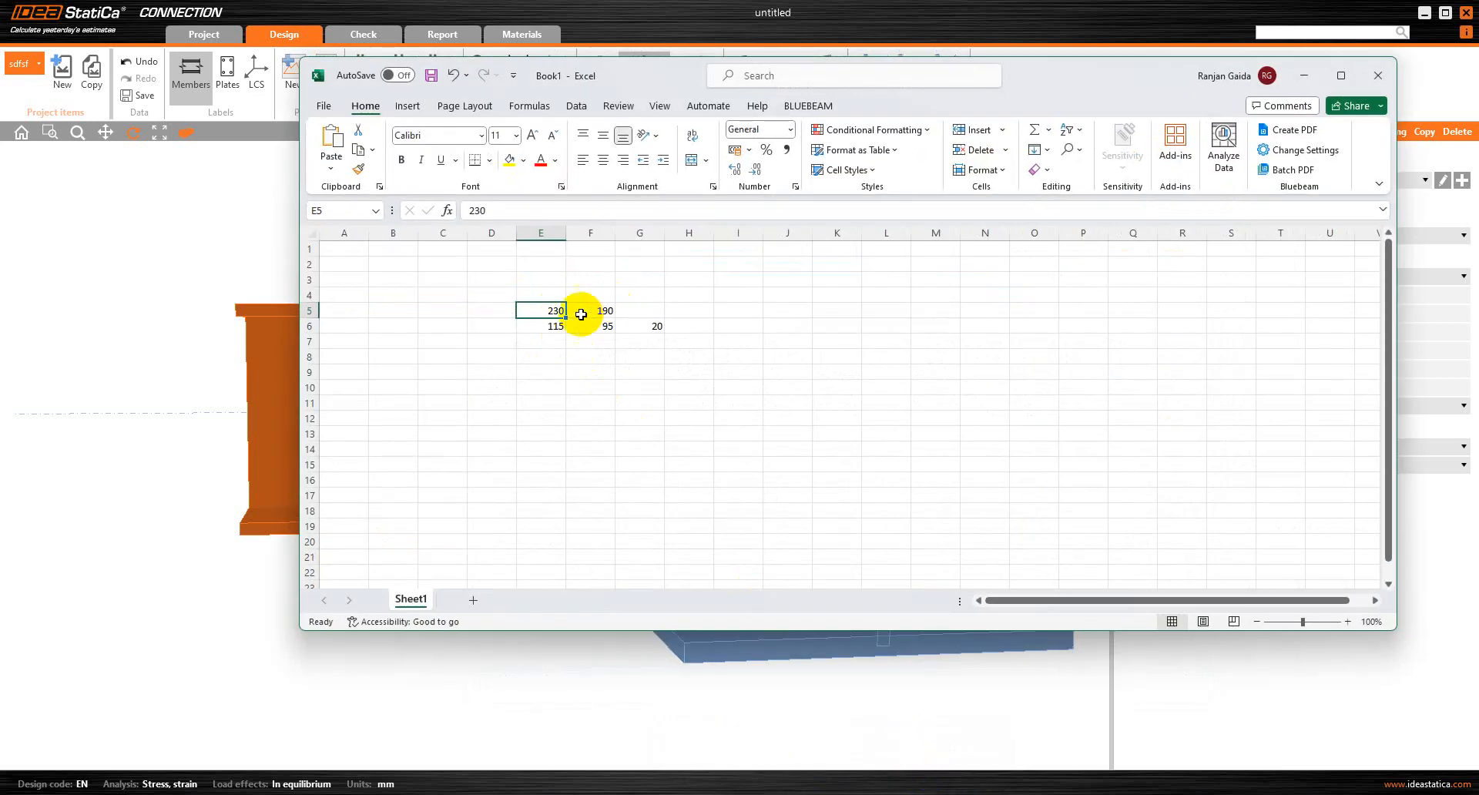
pyautogui.click(556, 327)
pyautogui.click(554, 309)
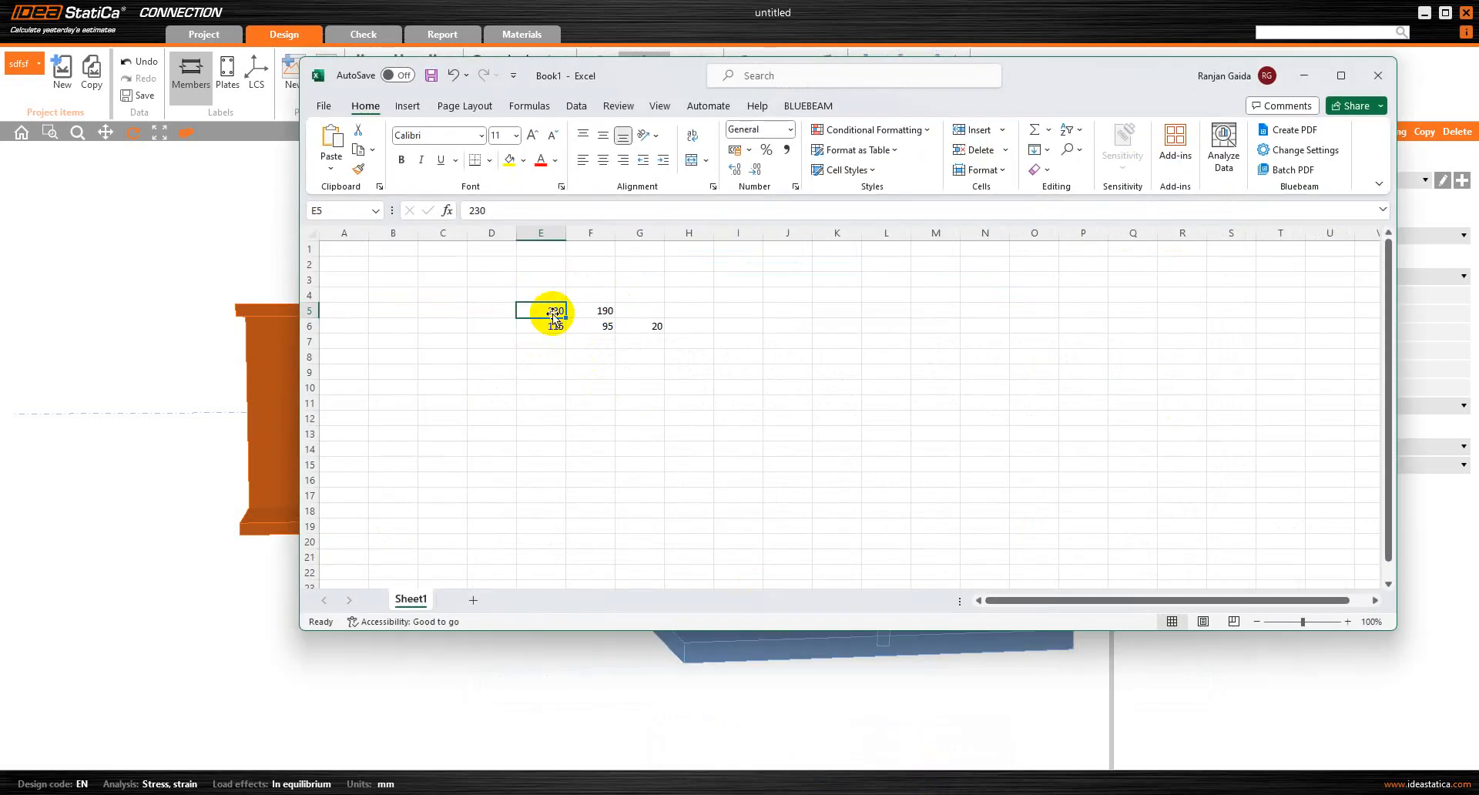
pyautogui.click(604, 309)
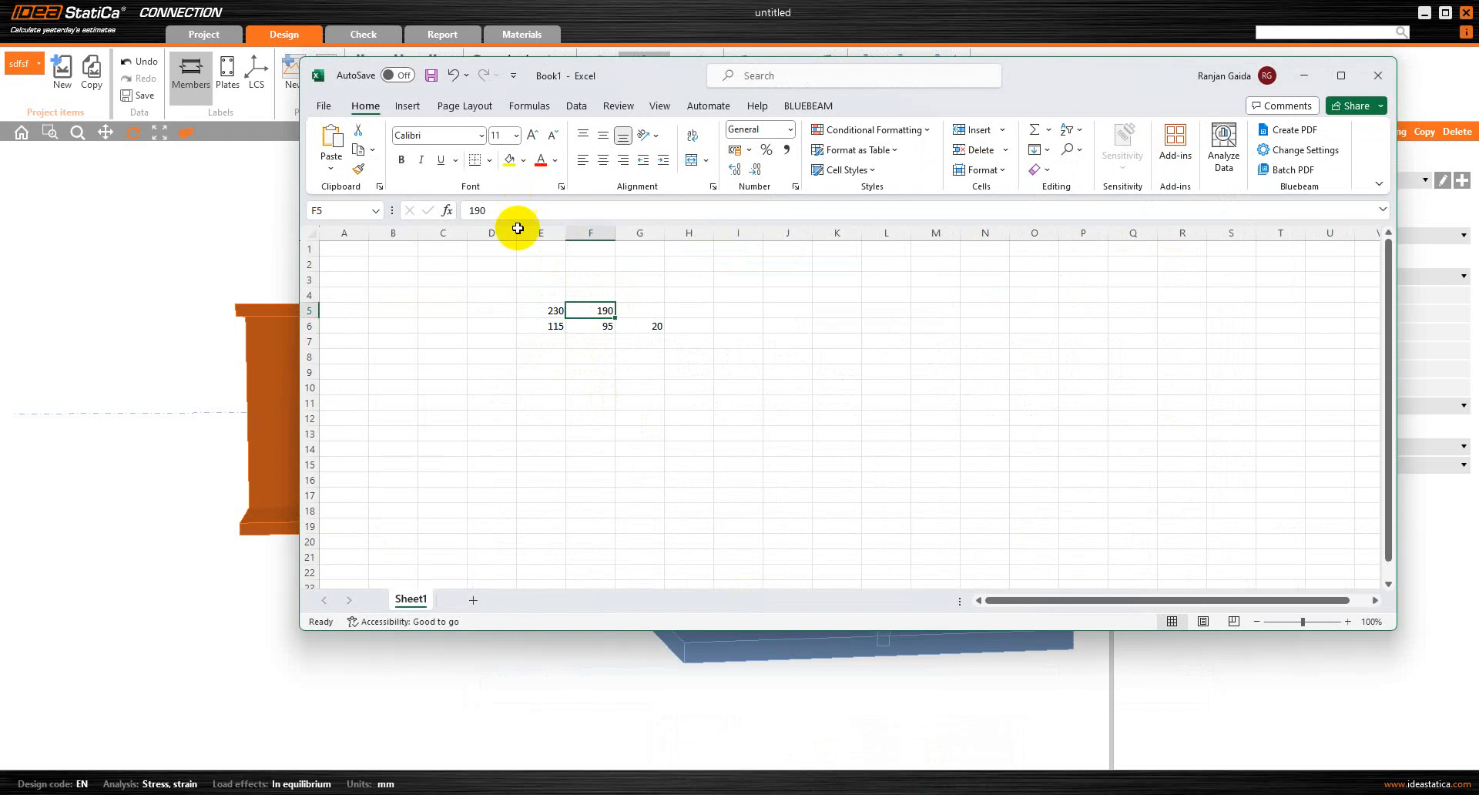
pyautogui.click(669, 327)
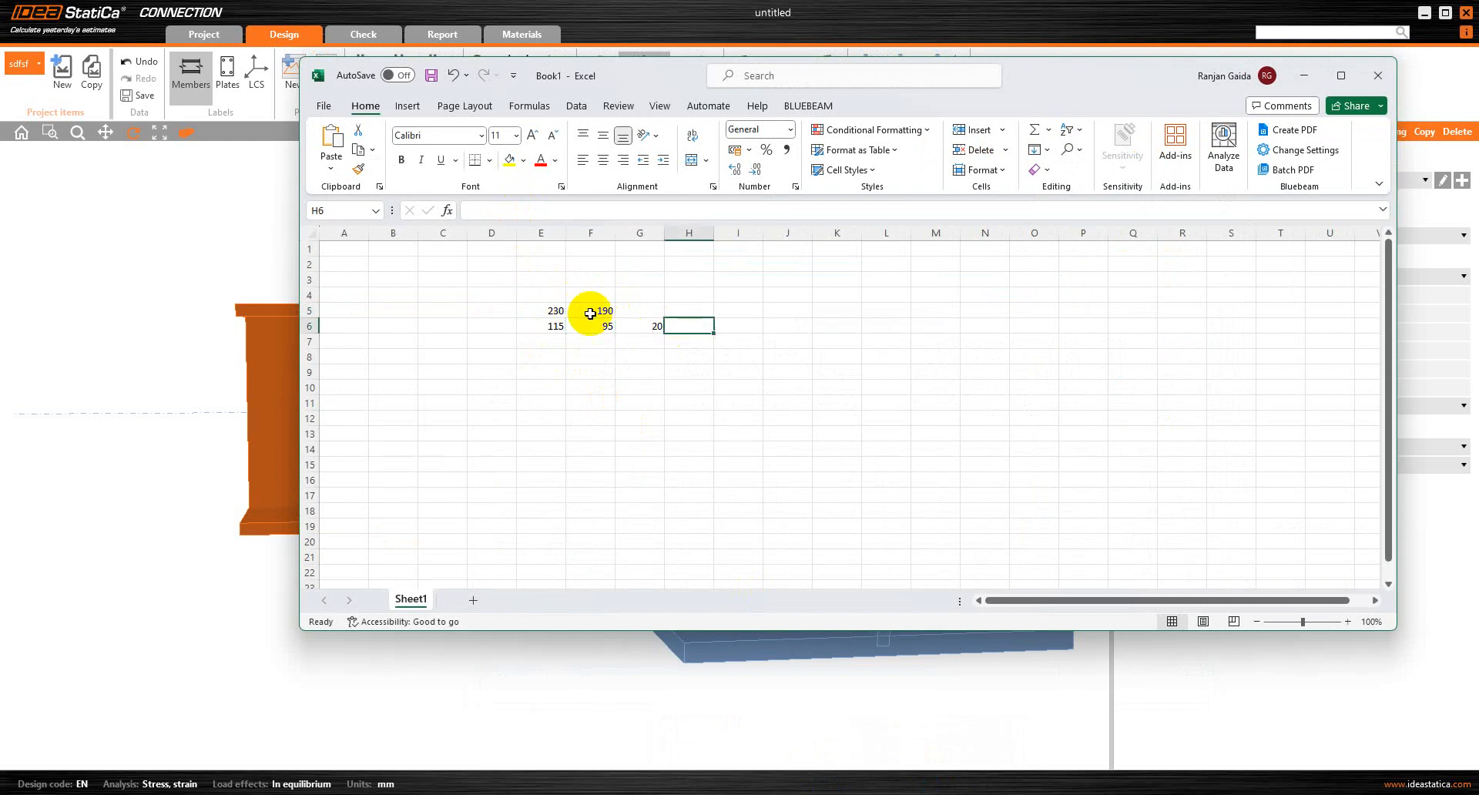
pyautogui.click(649, 325)
pyautogui.click(1303, 74)
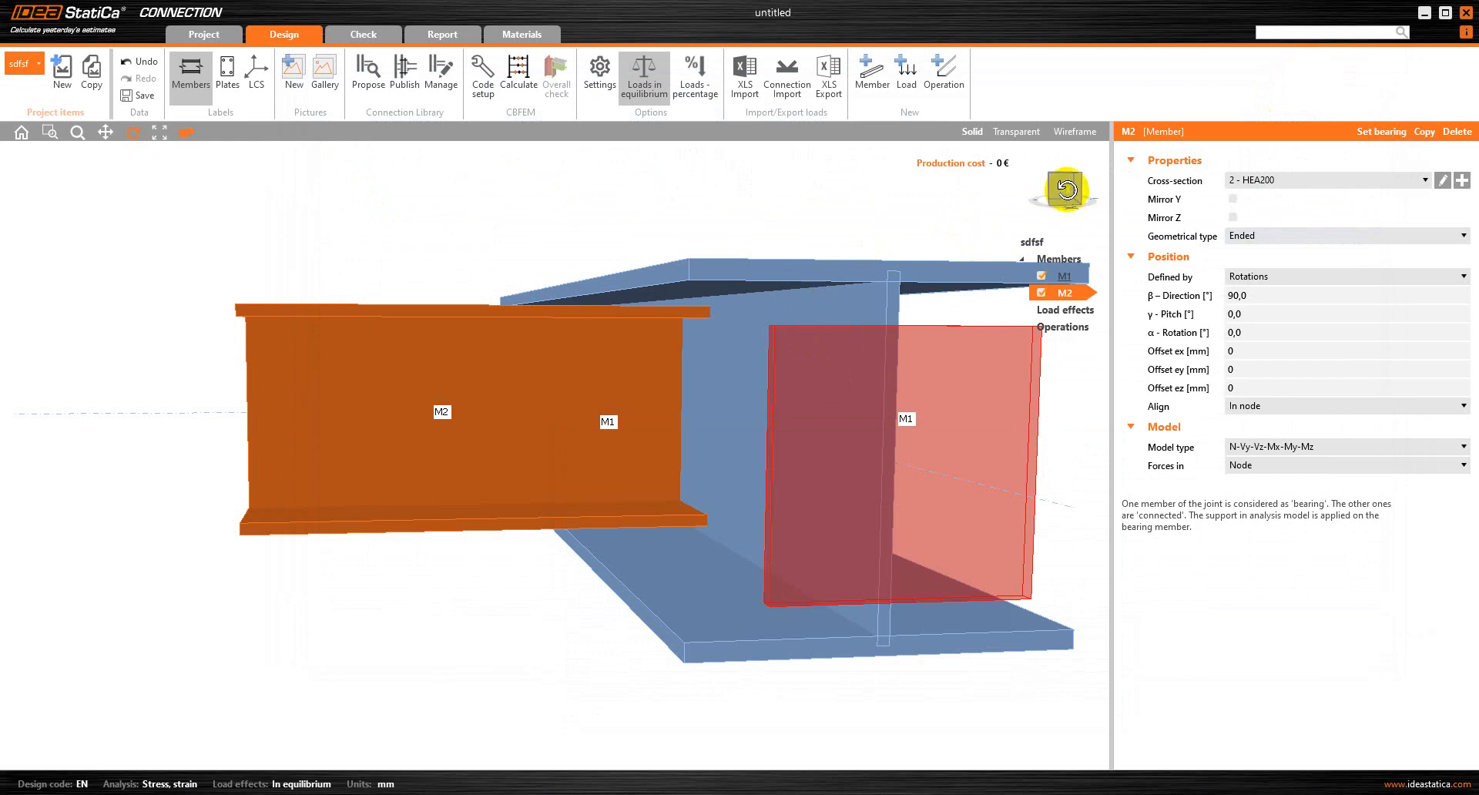
# Try a 20 mm offset ez on M2, check its flange level against M1, and reset the offset to 0
pyautogui.click(1249, 387)
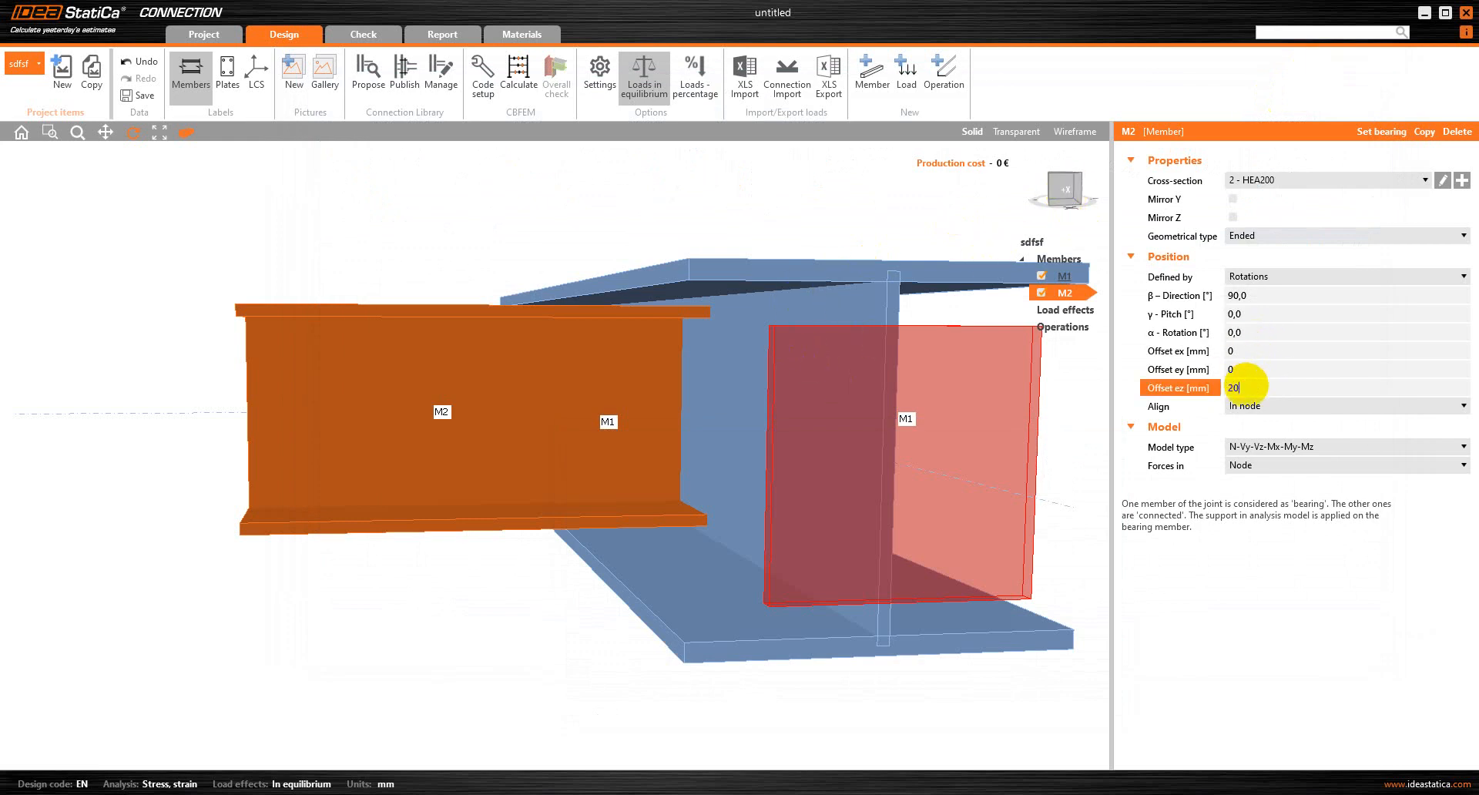
pyautogui.press('Return')
pyautogui.moveTo(670, 332); pyautogui.dragTo(654, 354)
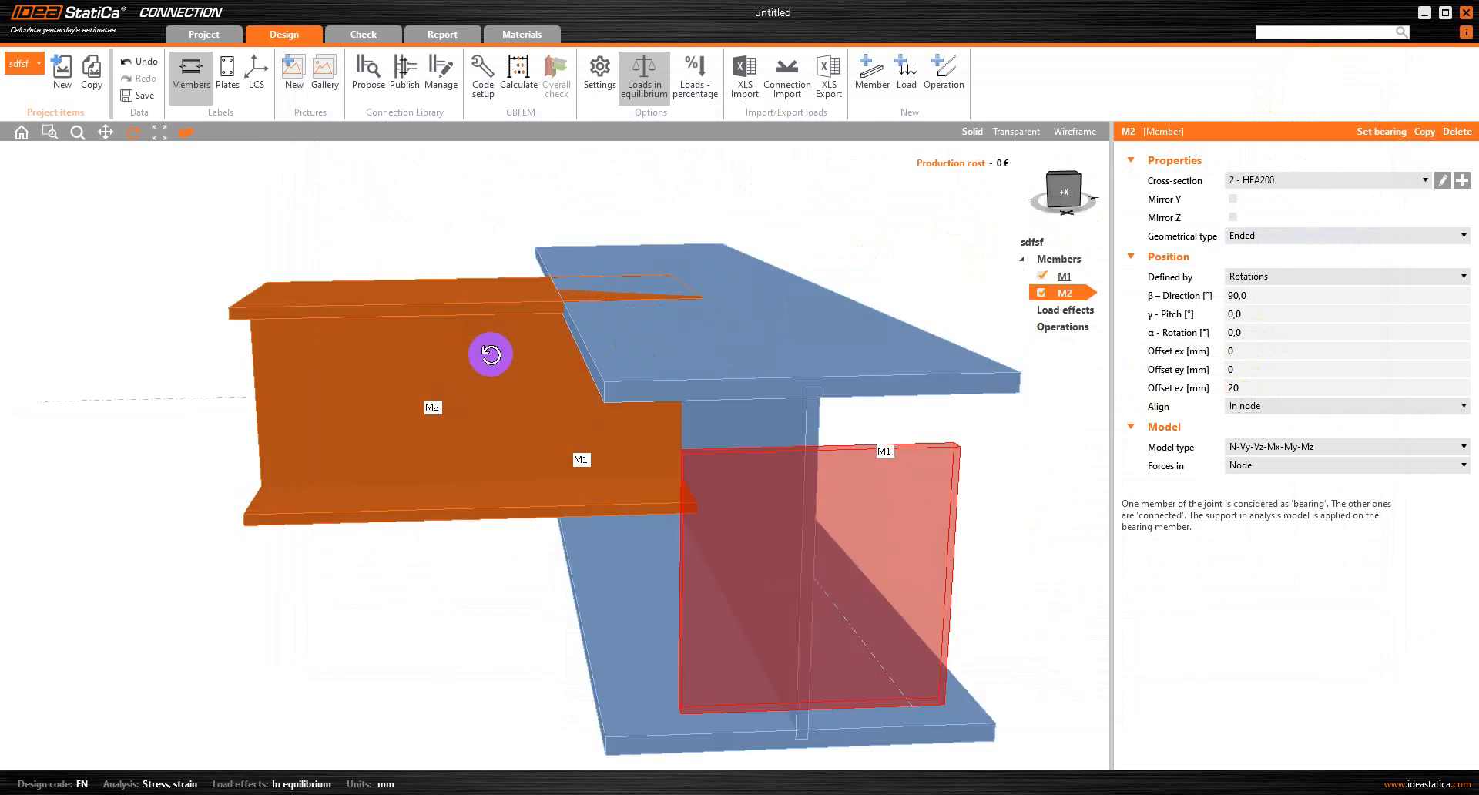
pyautogui.moveTo(491, 354); pyautogui.dragTo(743, 587)
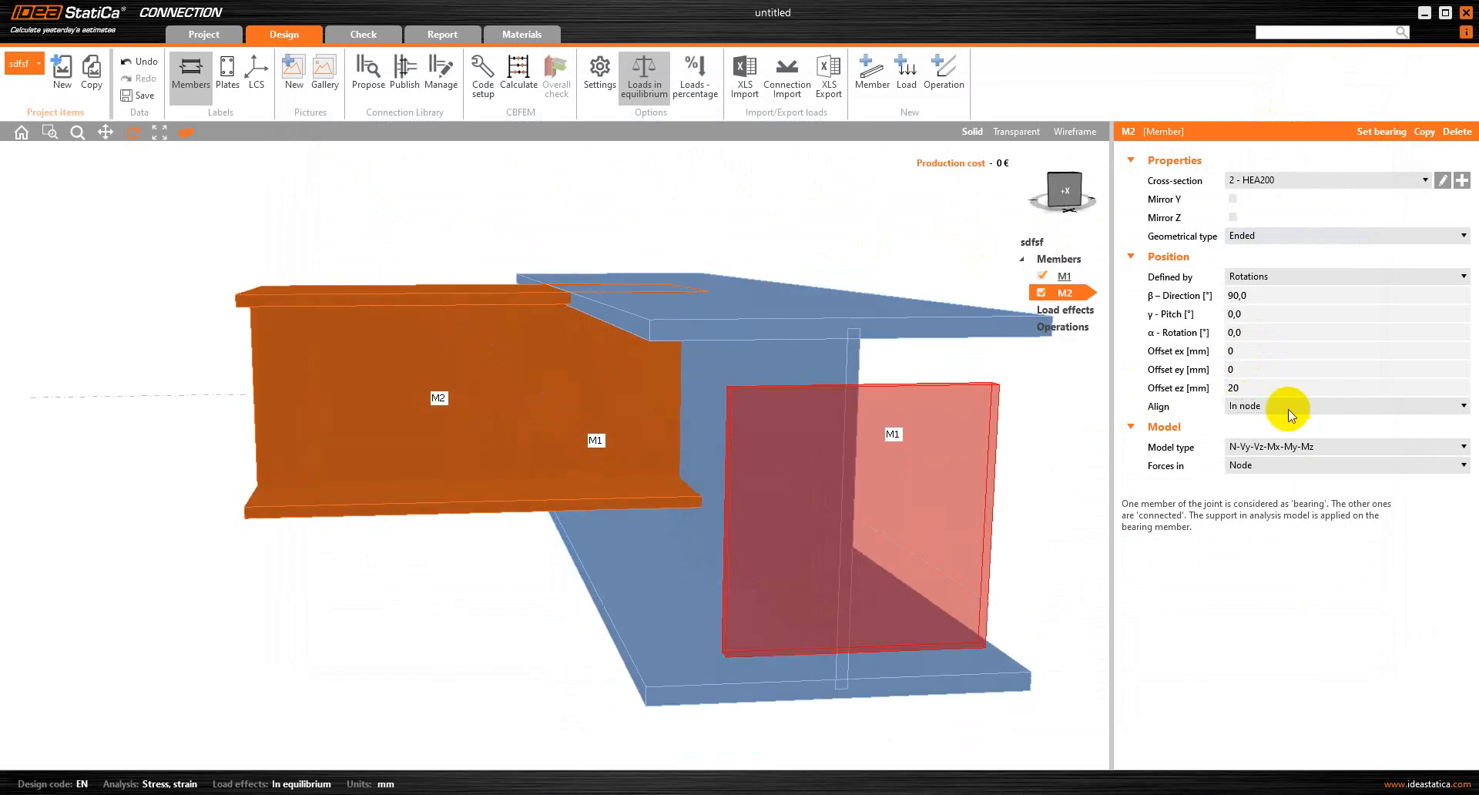
pyautogui.click(1255, 388)
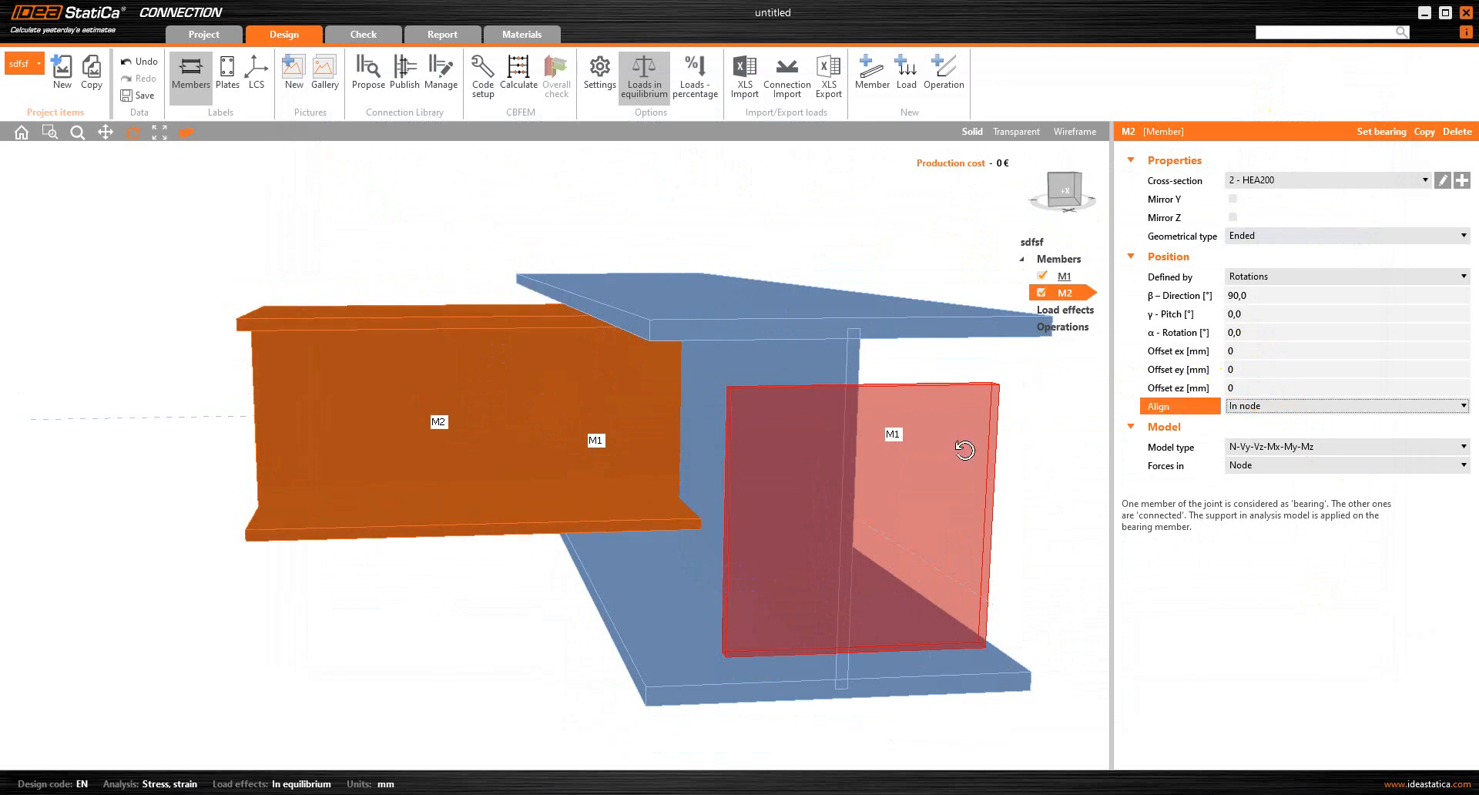
pyautogui.moveTo(961, 449); pyautogui.dragTo(821, 388)
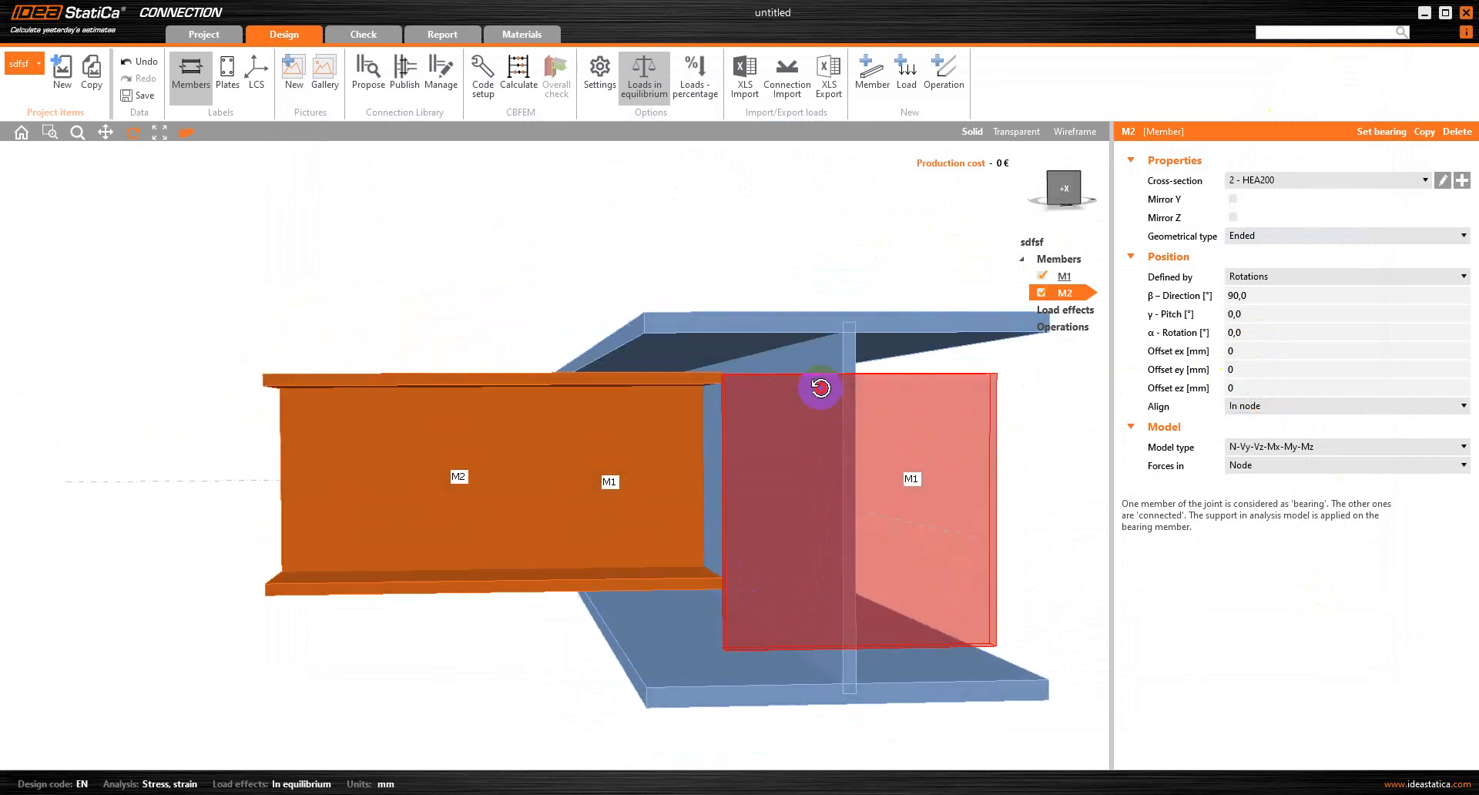
# Align M2 to a member plate, with M1's Top flange 1 as the related plate
pyautogui.click(1246, 414)
pyautogui.click(1245, 441)
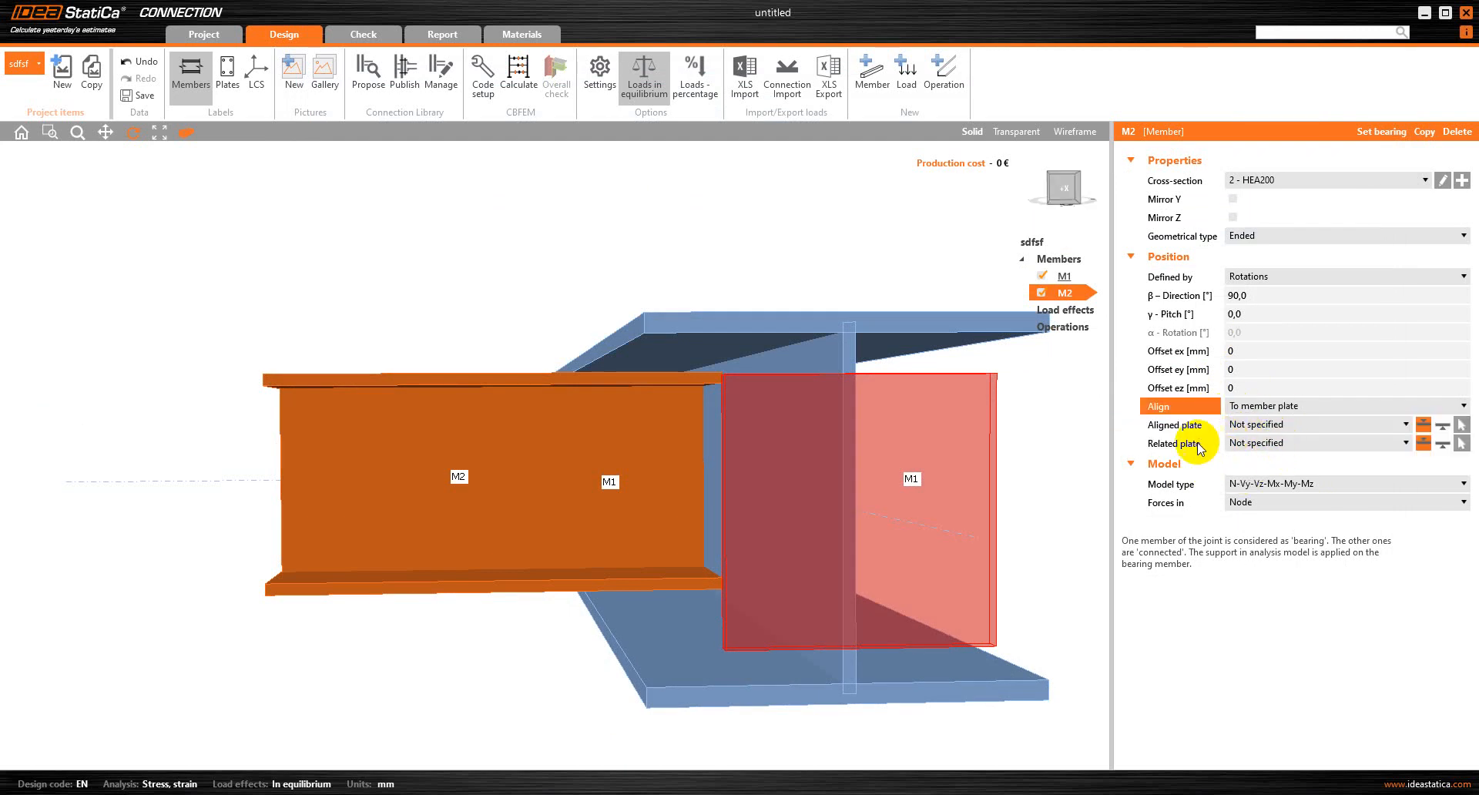
pyautogui.click(1255, 446)
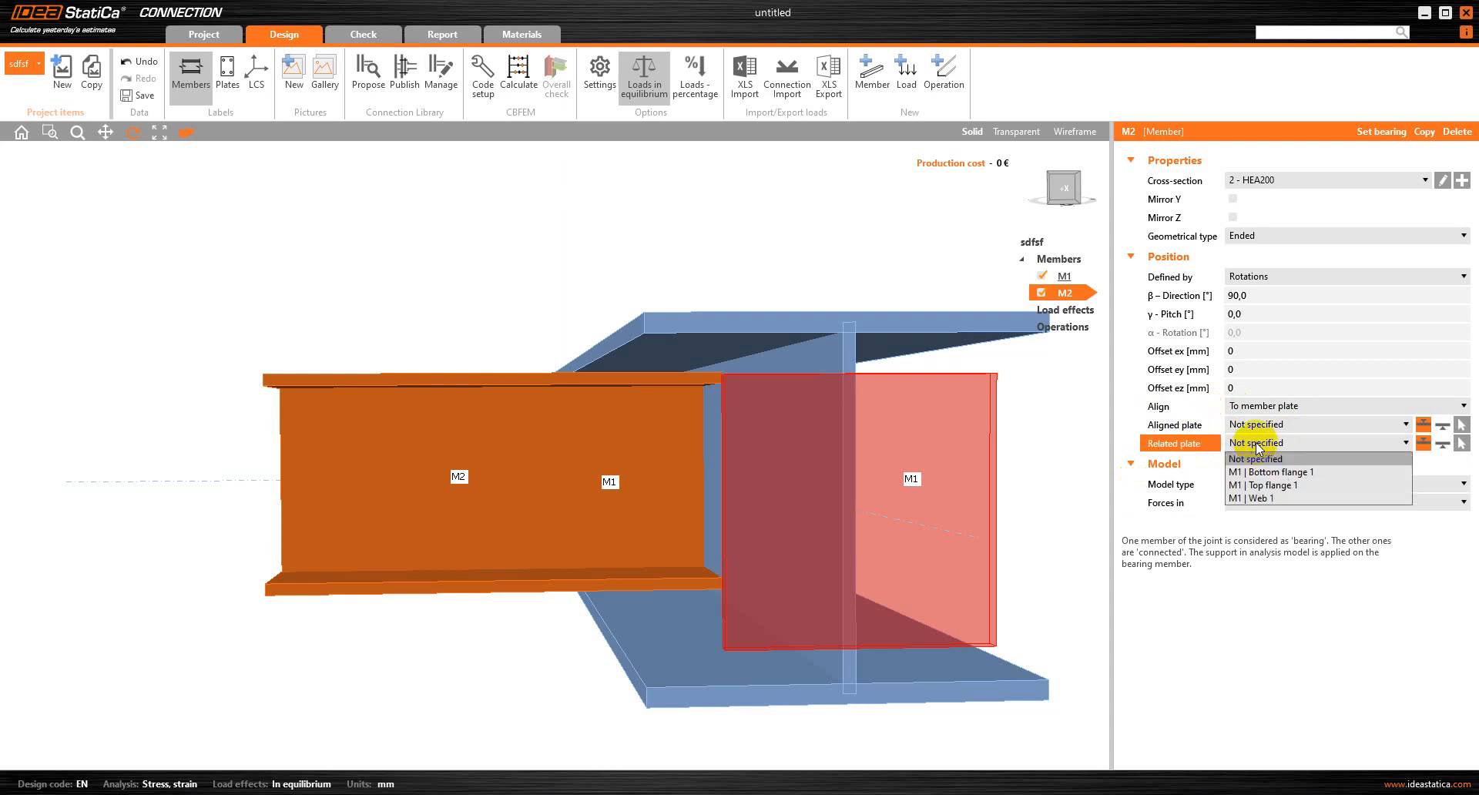
pyautogui.click(1261, 485)
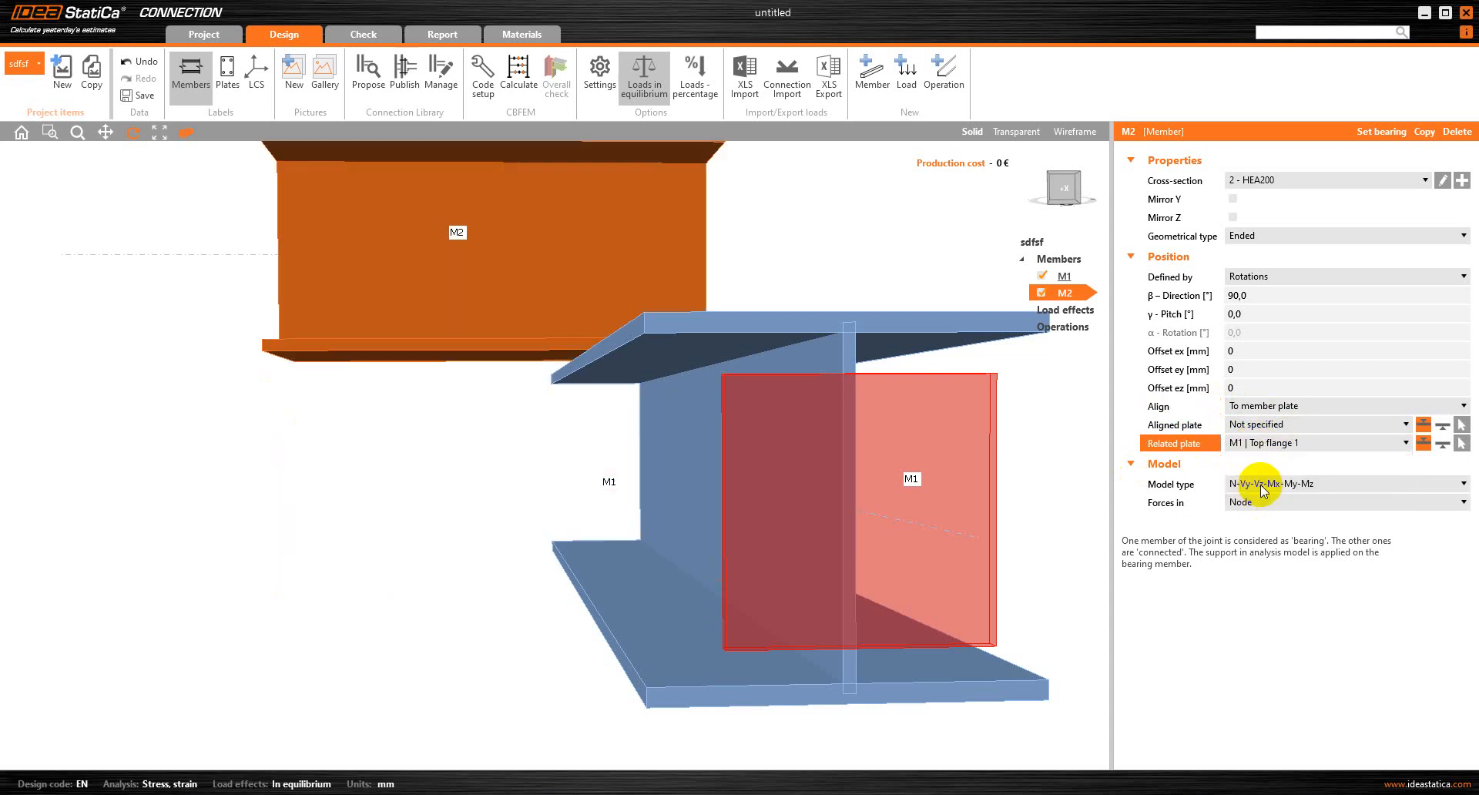
# Try the lower-surface alignment for the aligned and related plates, and return both to the upper surface
pyautogui.click(1441, 426)
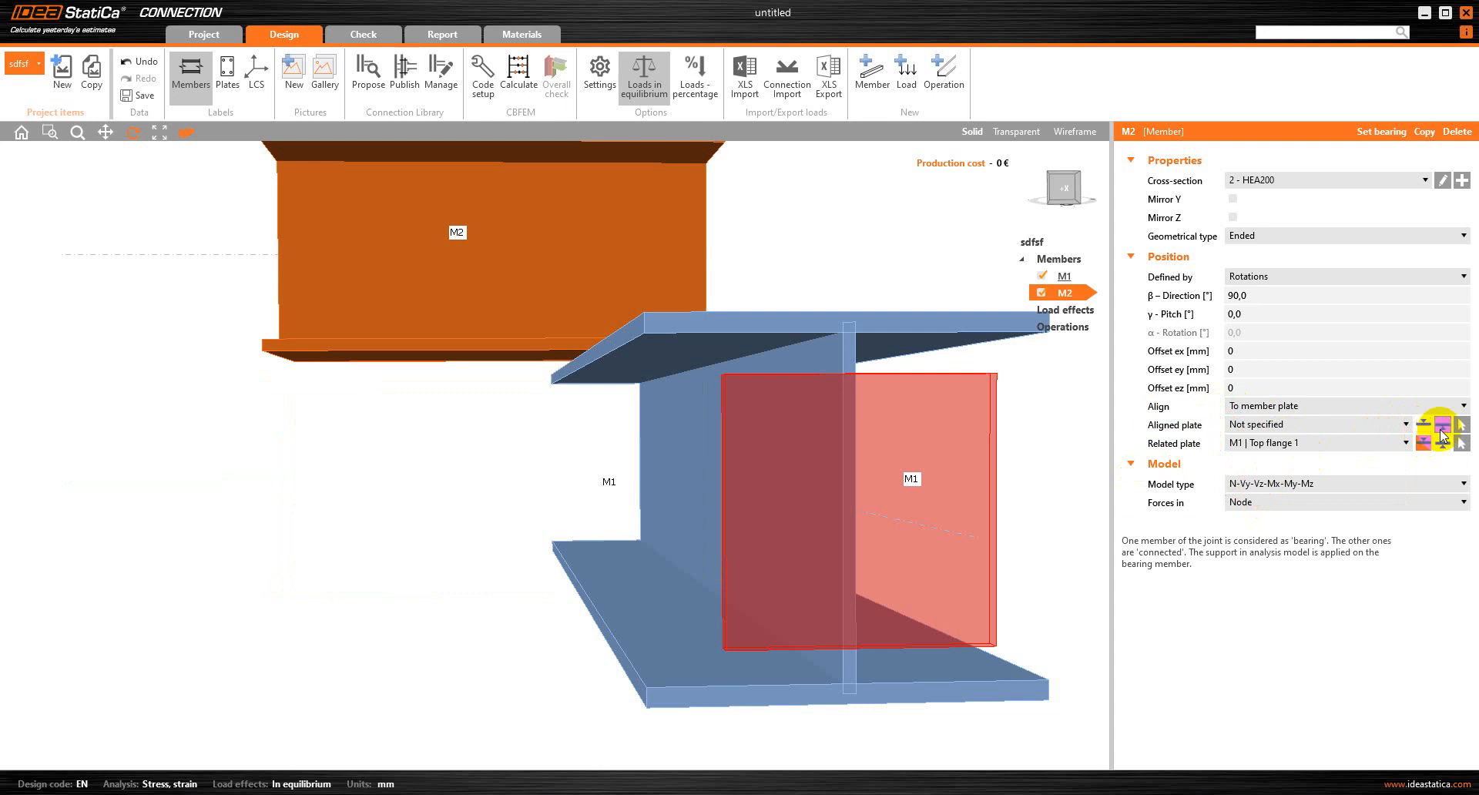
pyautogui.click(1443, 444)
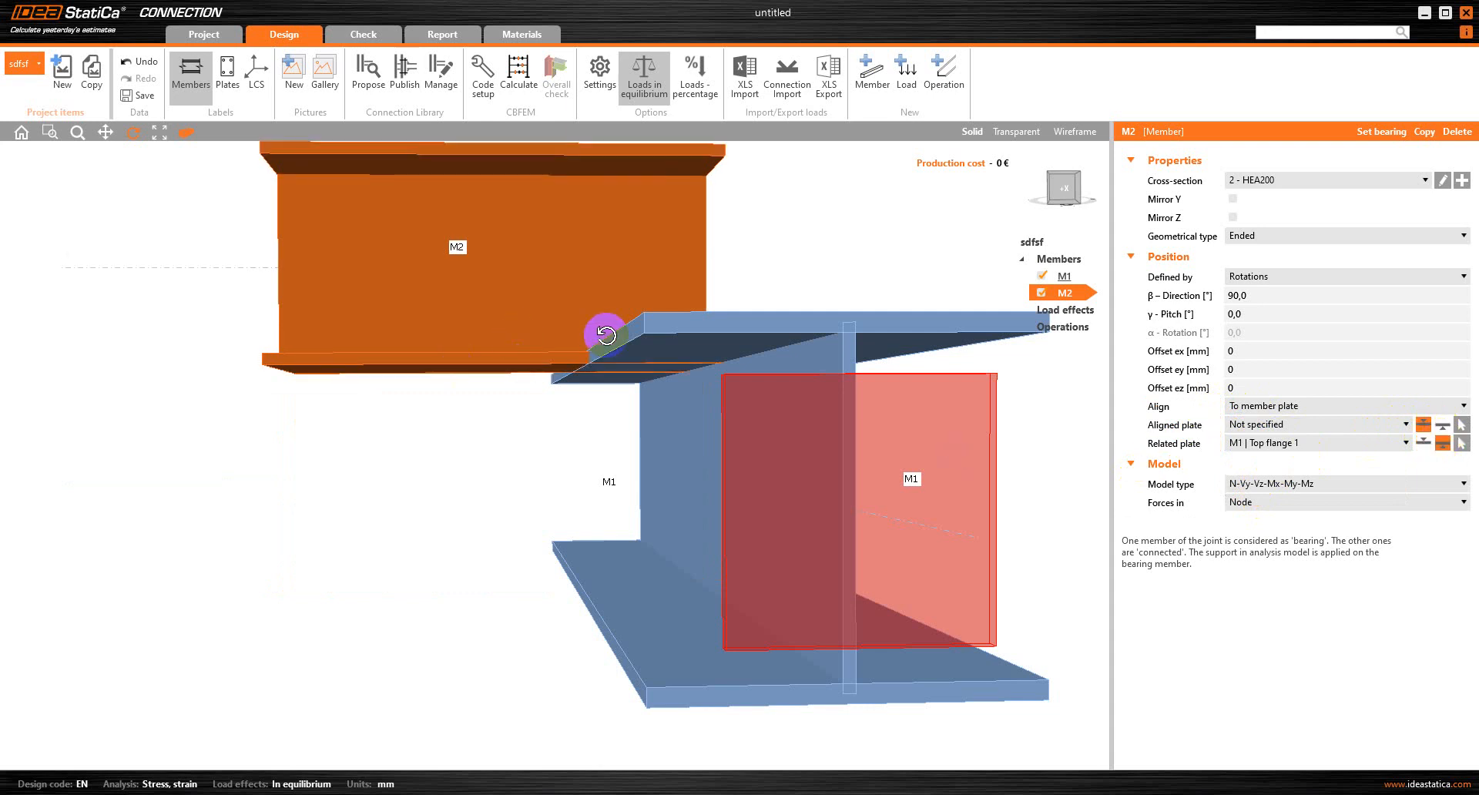
pyautogui.scroll(1, 605, 330)
pyautogui.moveTo(582, 366)
pyautogui.mouseDown()
pyautogui.moveTo(581, 386)
pyautogui.moveTo(585, 370)
pyautogui.mouseUp()
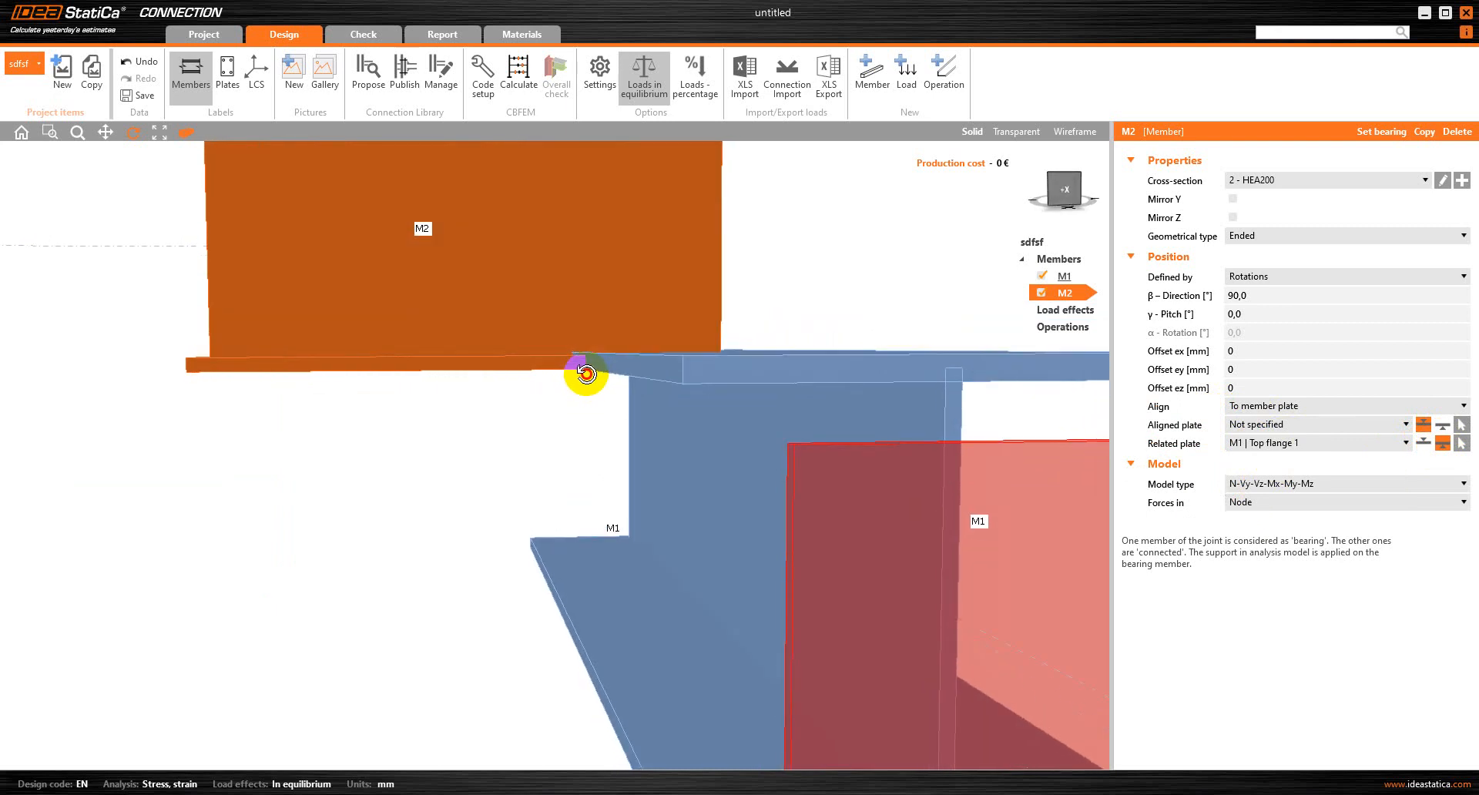
pyautogui.click(1423, 444)
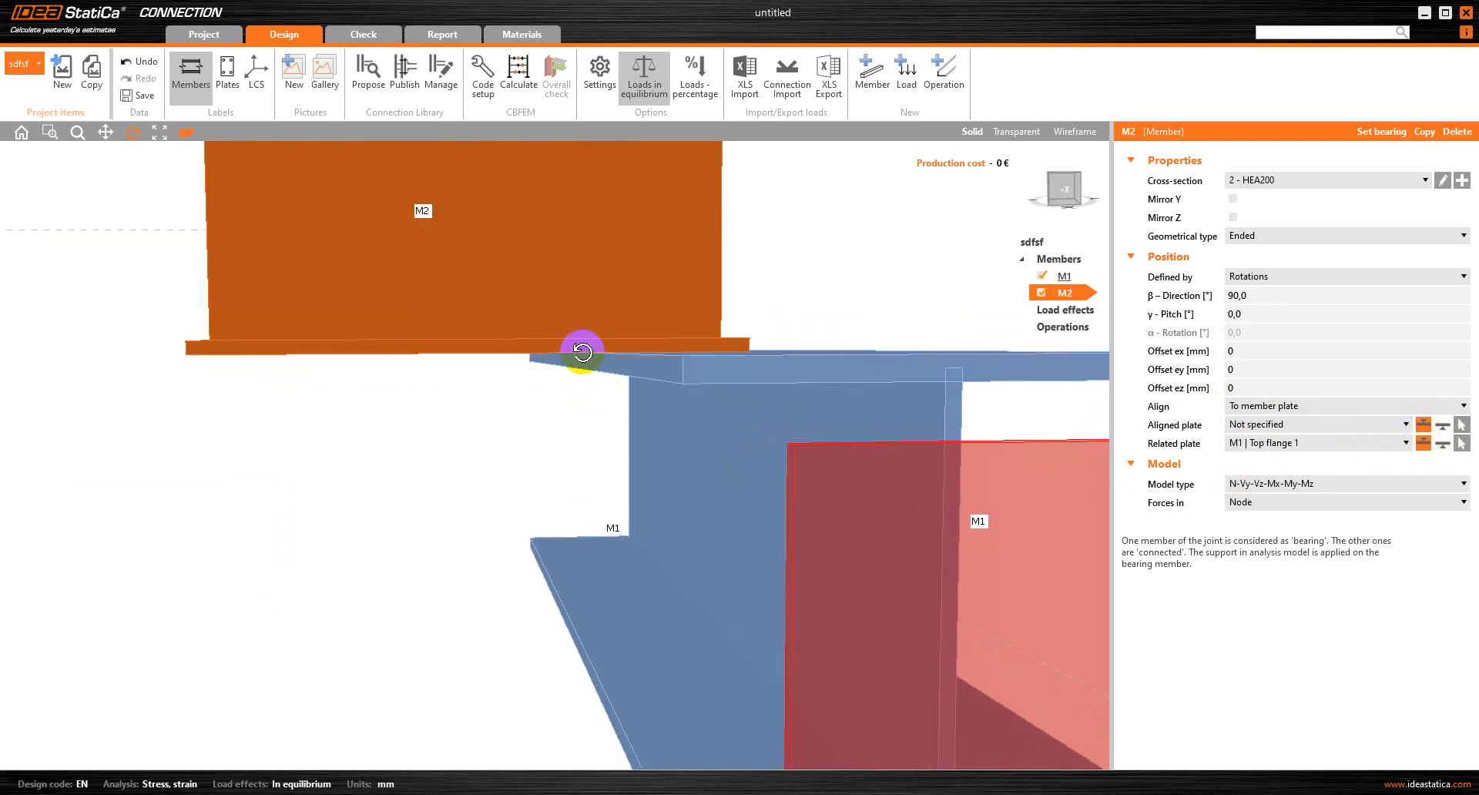
pyautogui.moveTo(582, 352); pyautogui.dragTo(591, 355)
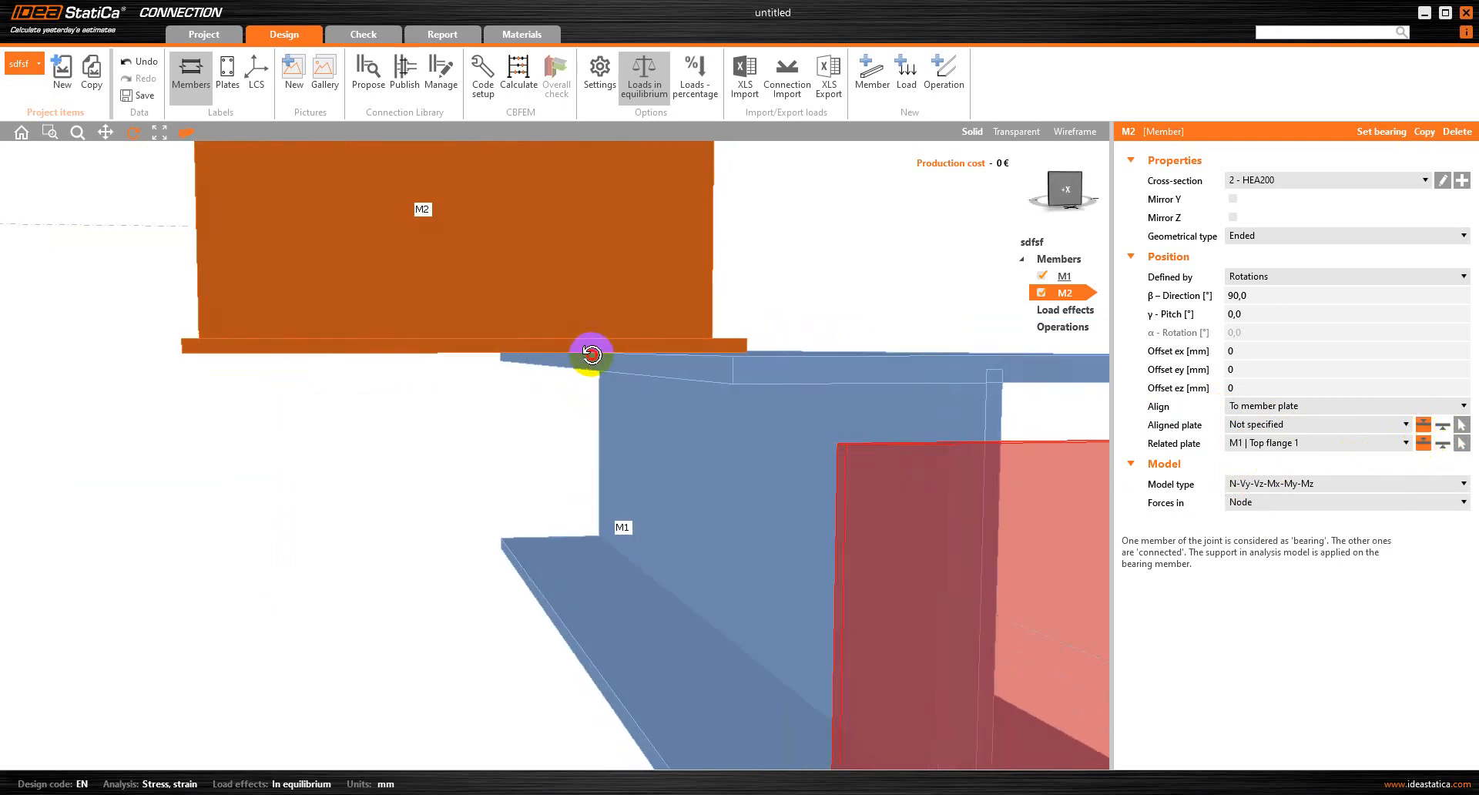
# Try Web 1 as M2's aligned plate, and settle on M2's Top flange 1
pyautogui.click(1283, 425)
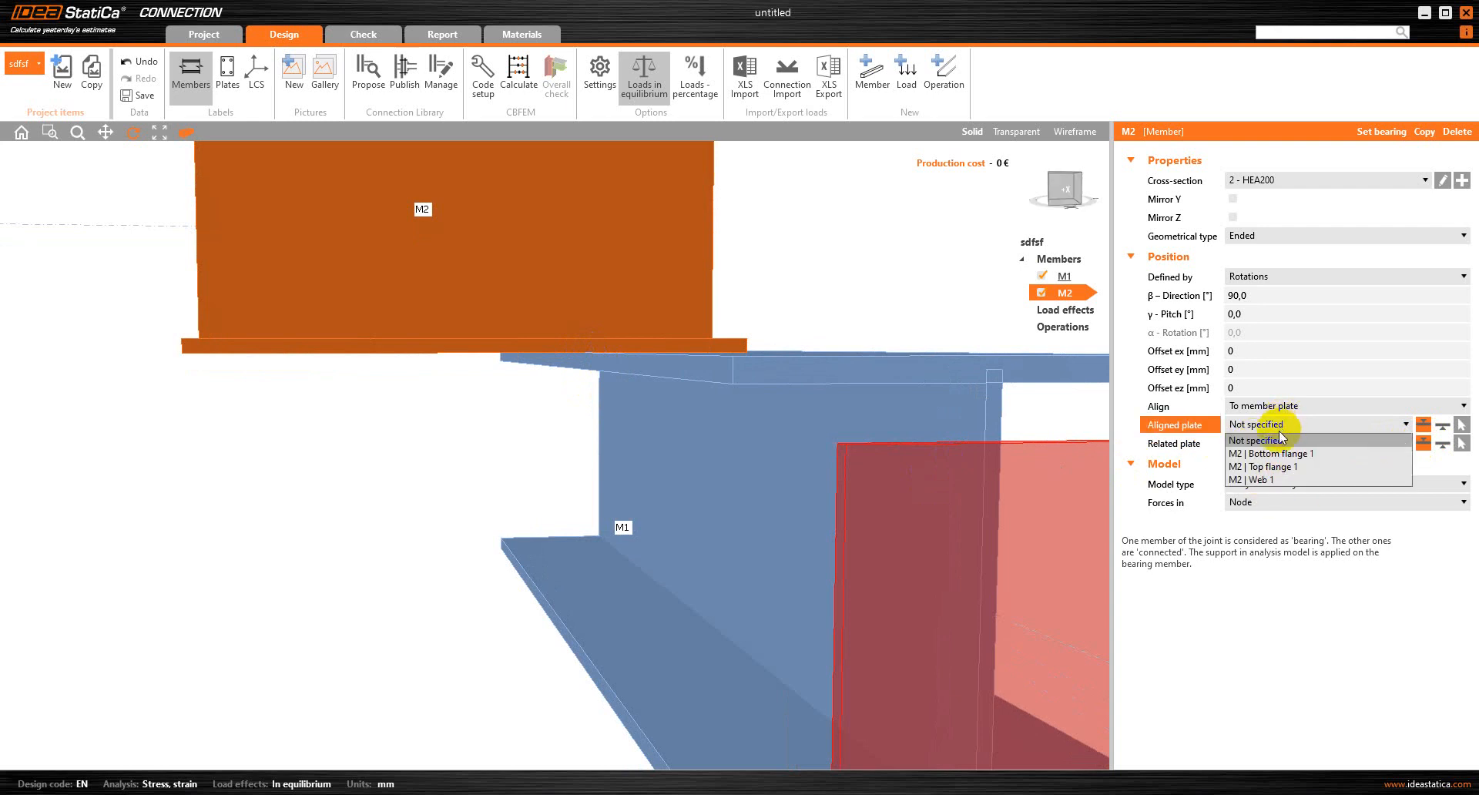
pyautogui.click(1278, 479)
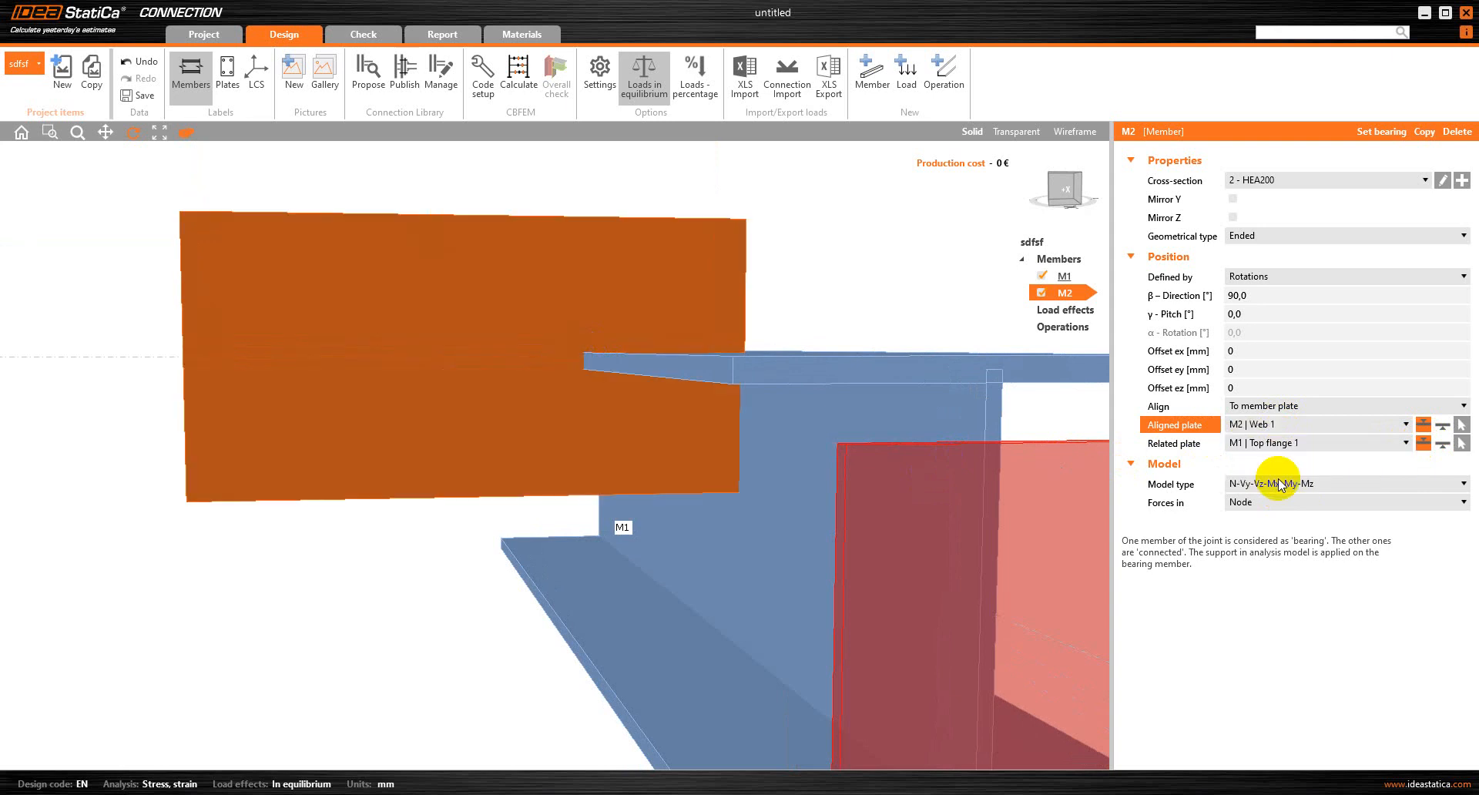
pyautogui.click(1281, 426)
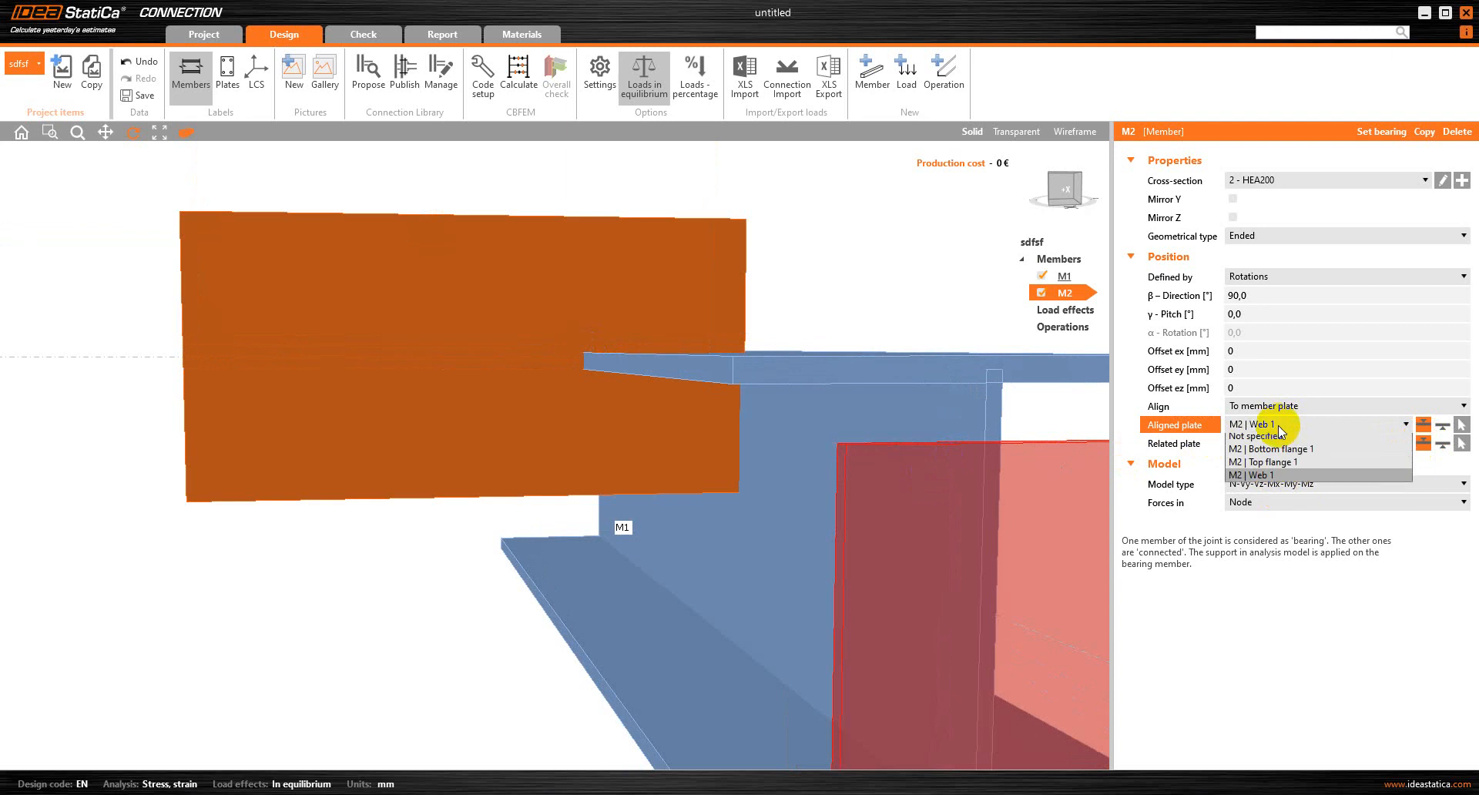
pyautogui.click(1279, 467)
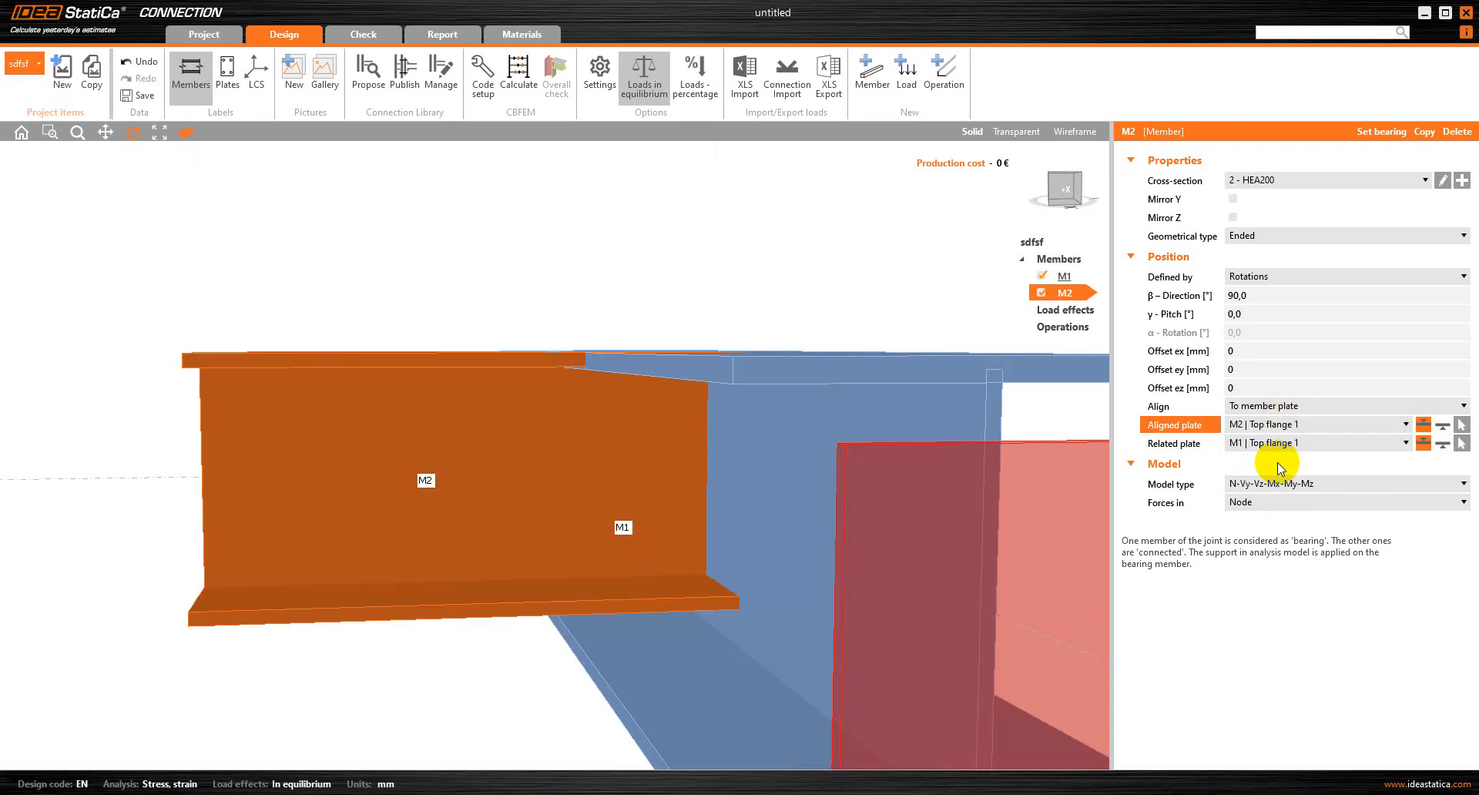
pyautogui.moveTo(578, 423); pyautogui.dragTo(599, 362, button='right')
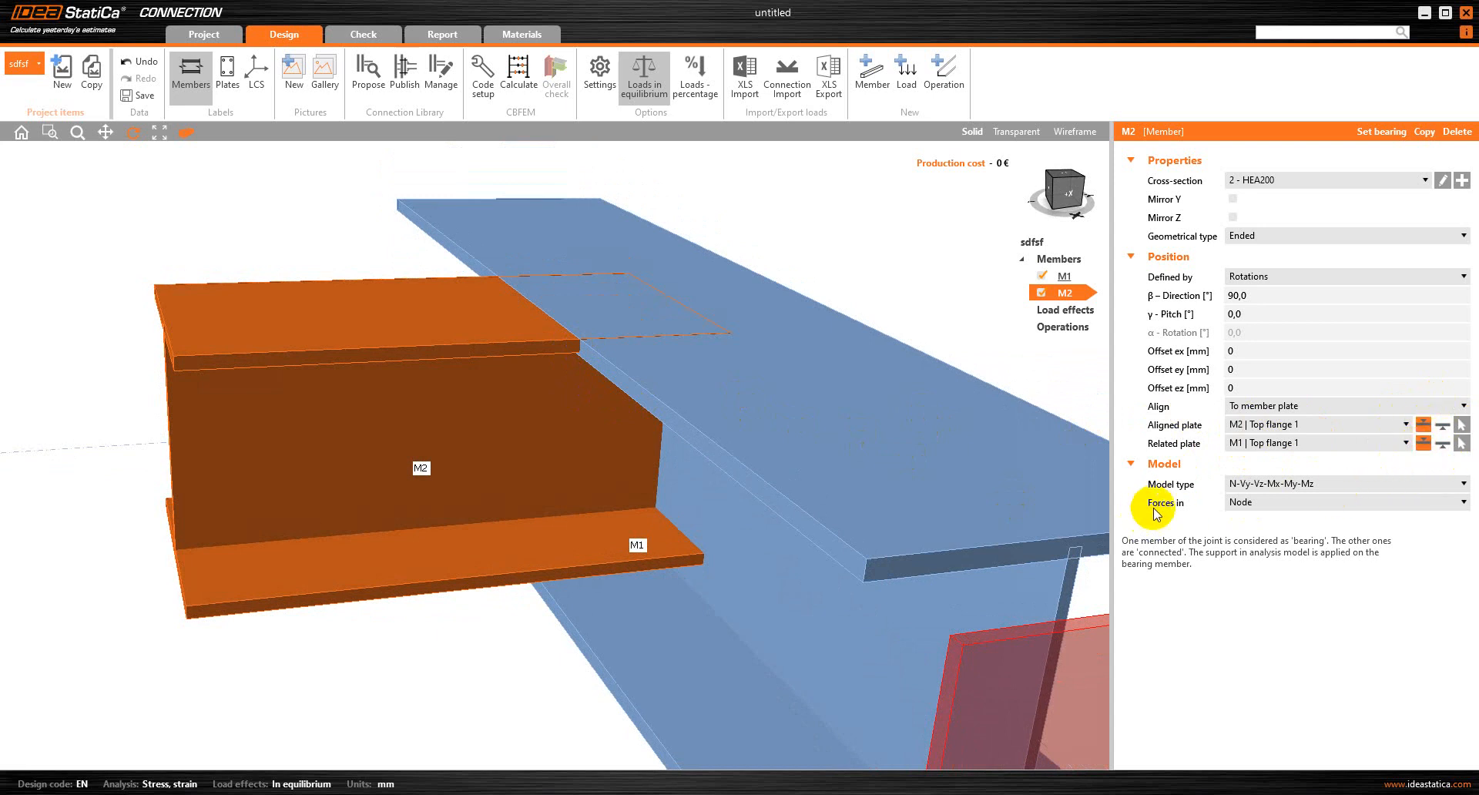
# Set M2's model type to N-Vz-My and place its forces in Bolts
pyautogui.click(1263, 484)
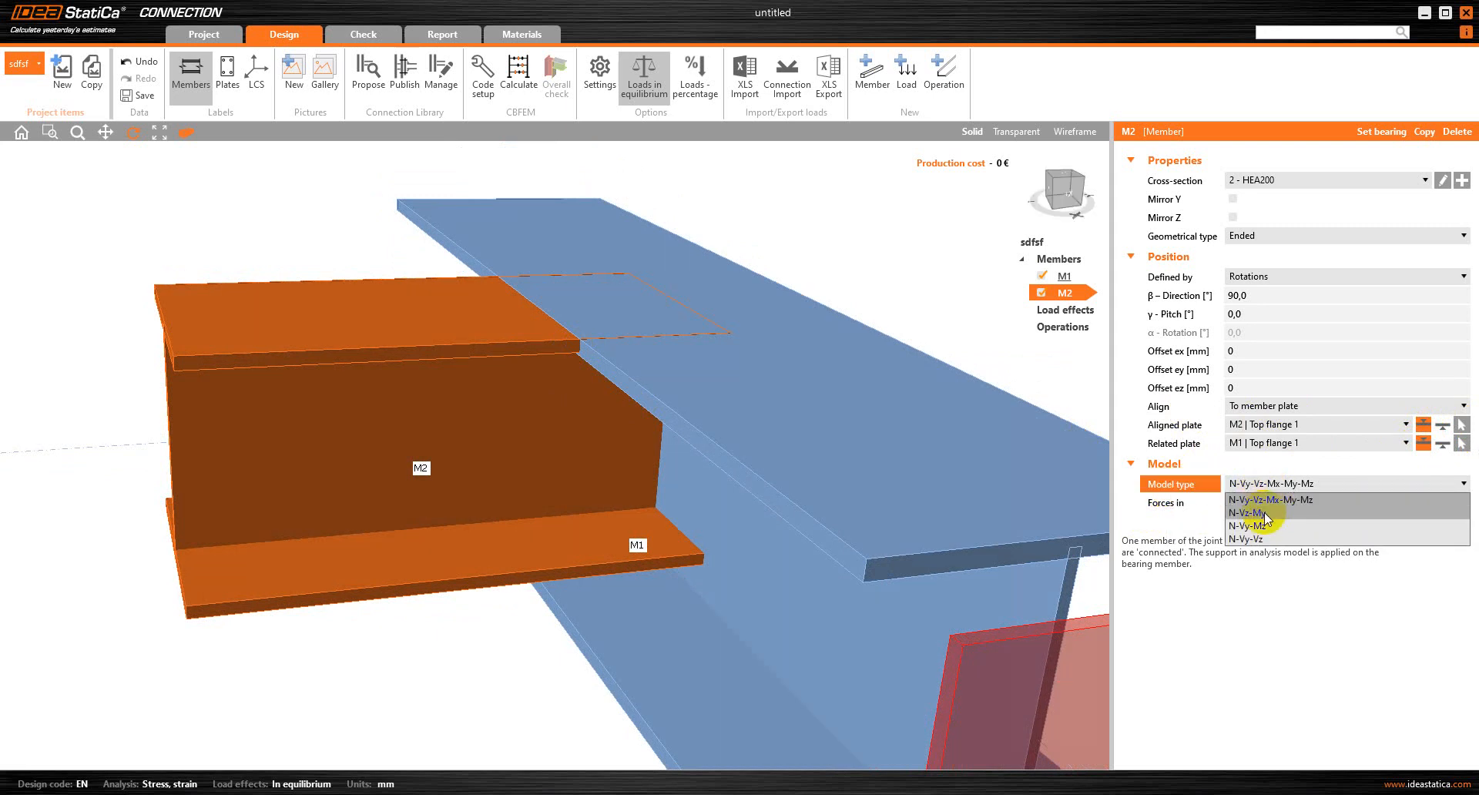
pyautogui.click(1266, 513)
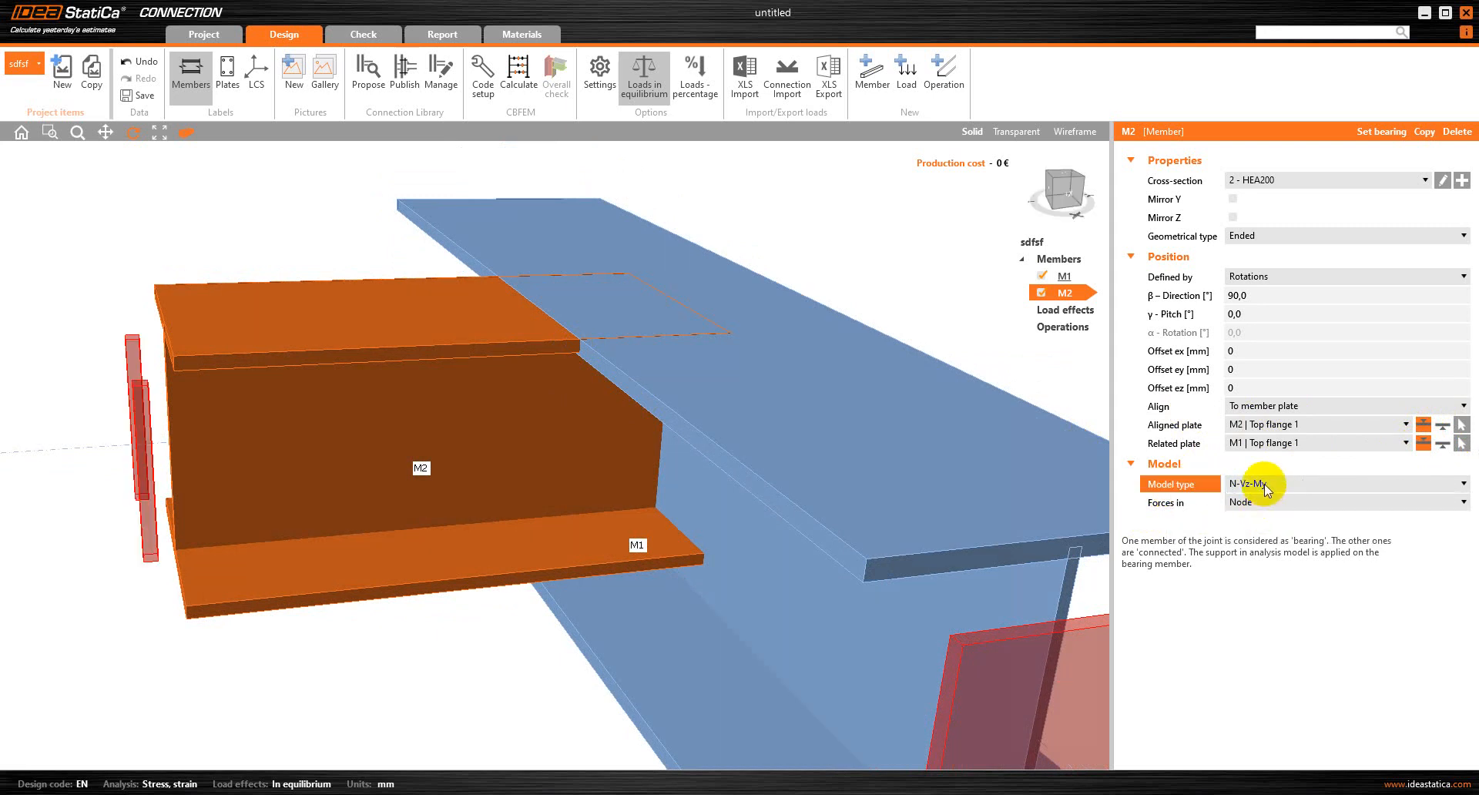
pyautogui.click(1266, 484)
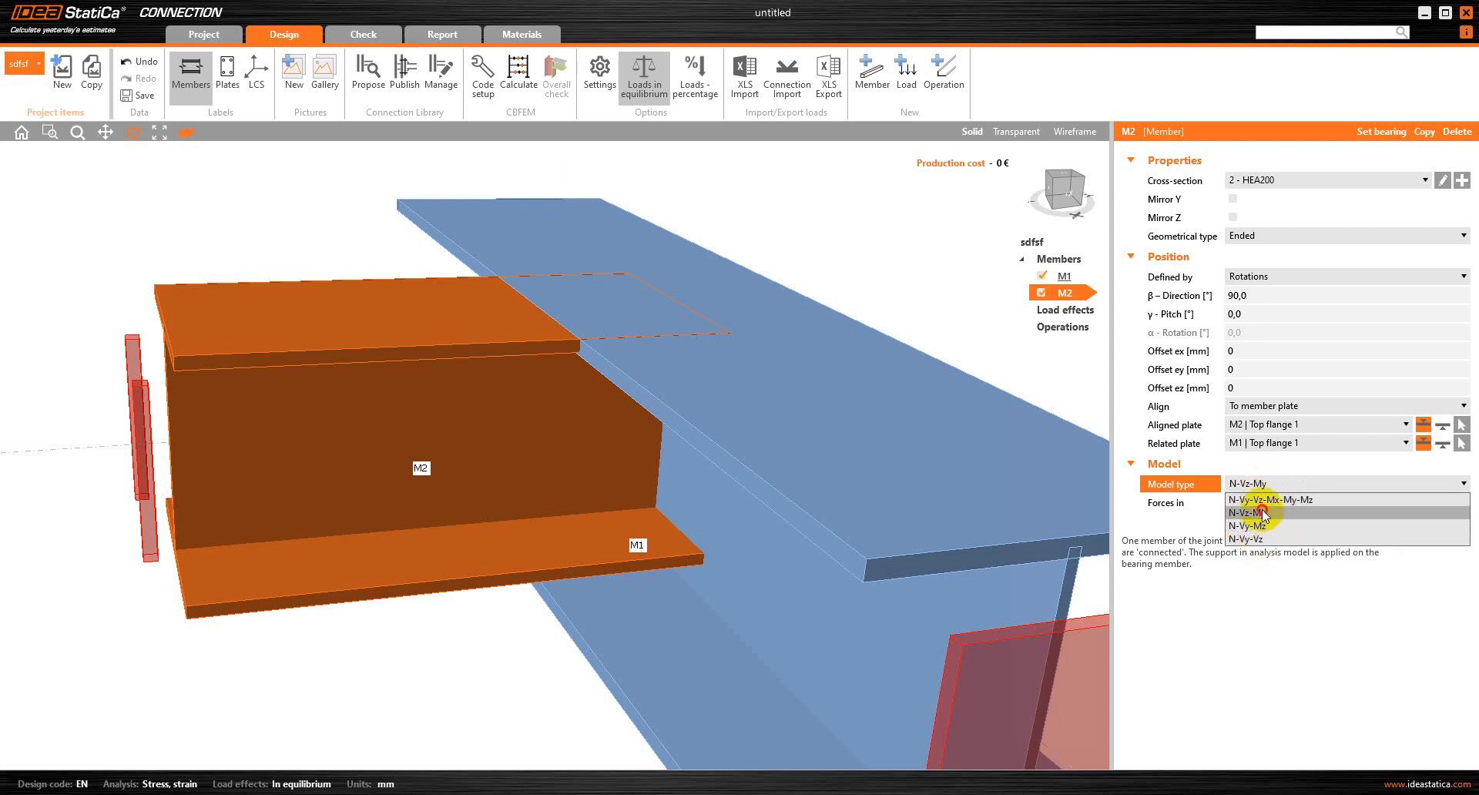
pyautogui.click(1263, 512)
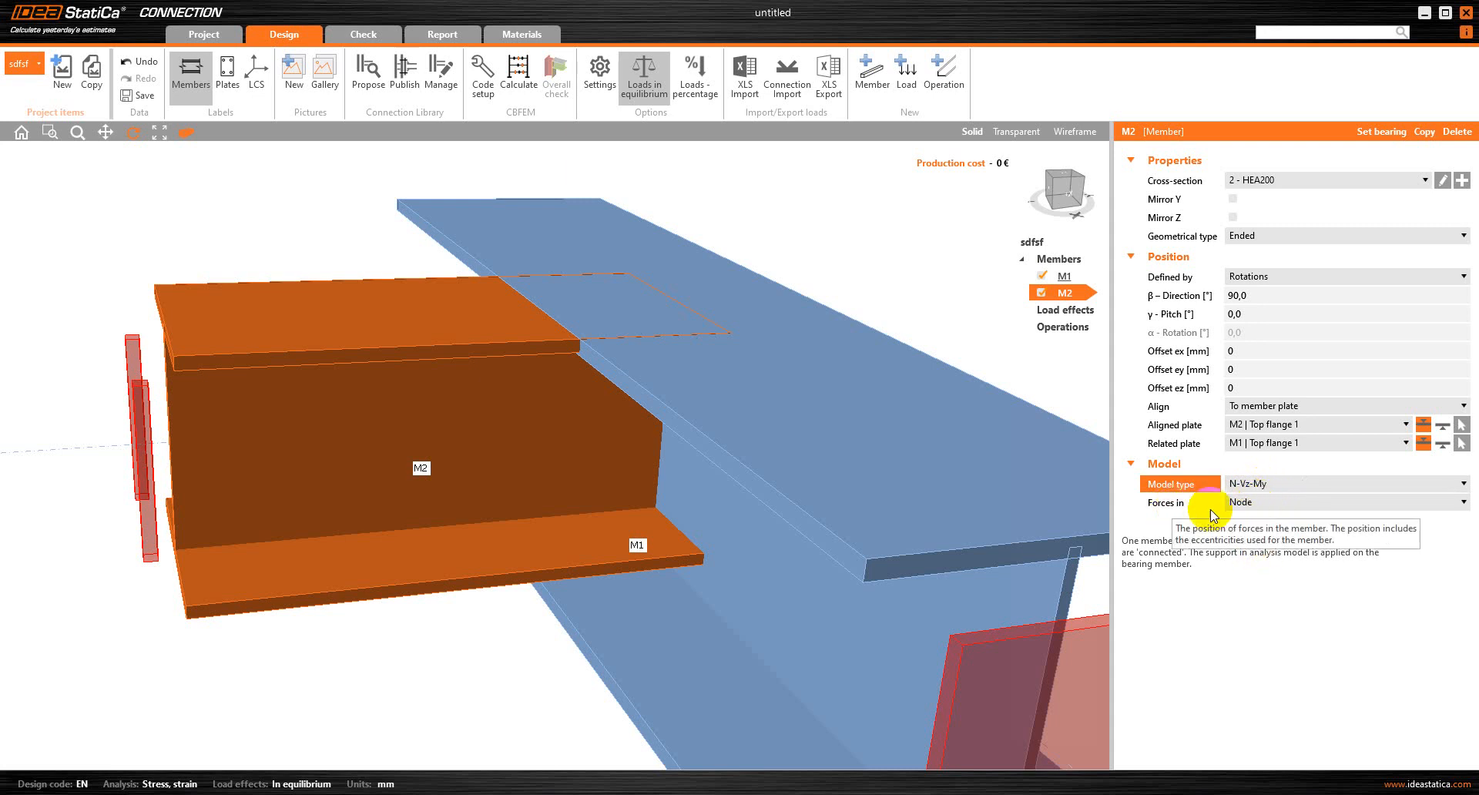
pyautogui.click(1259, 503)
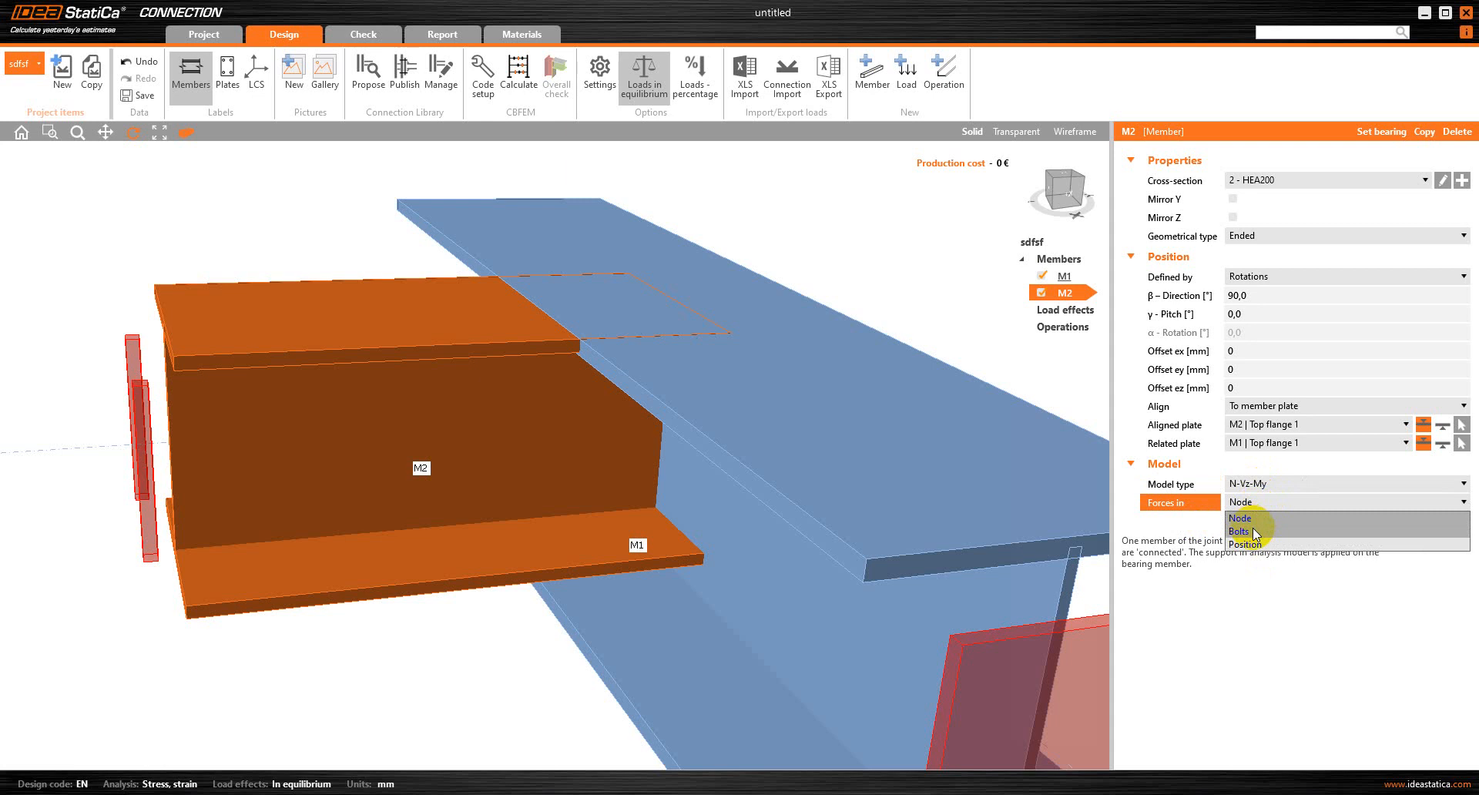
pyautogui.click(1253, 531)
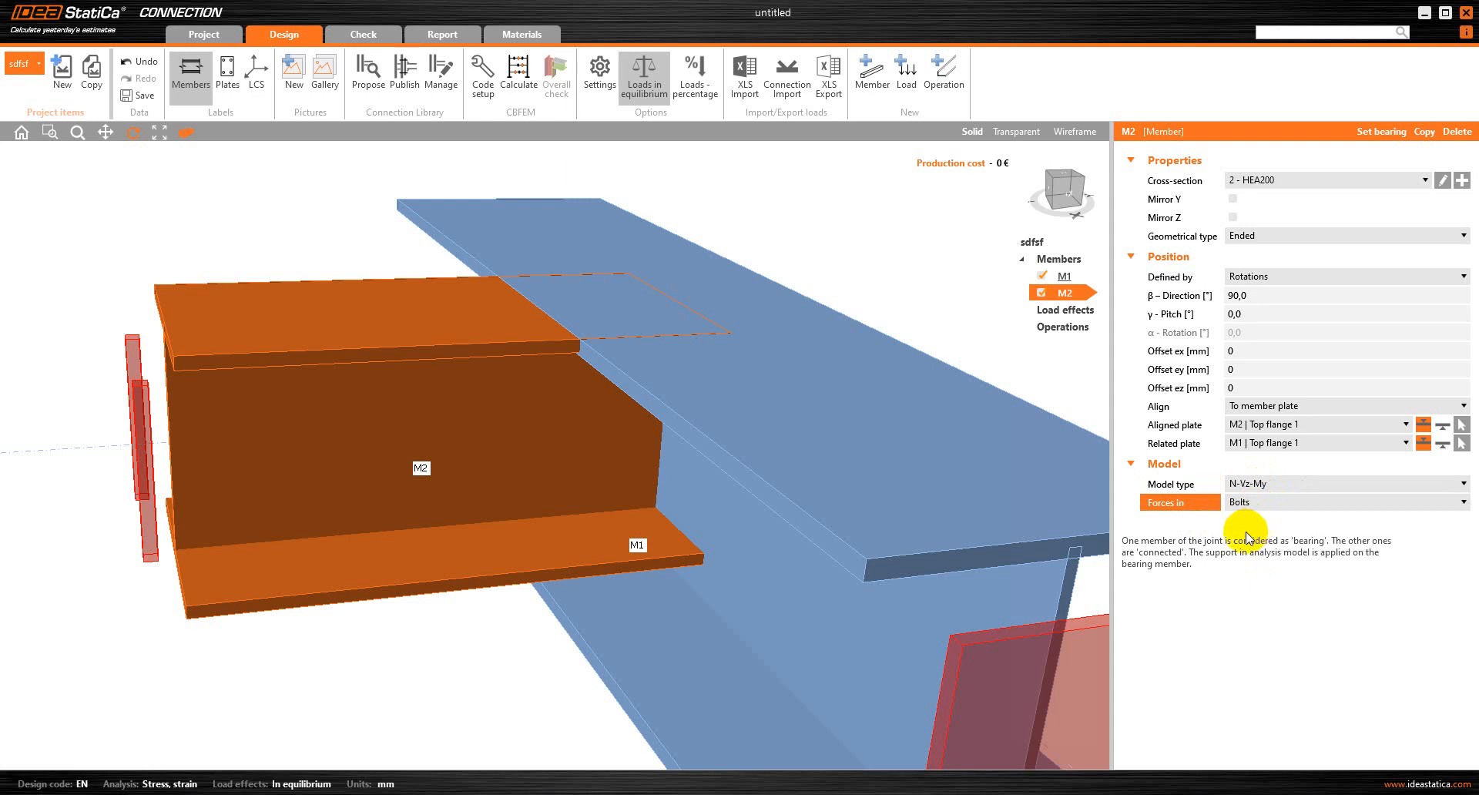
# Inspect where M2's top flange overlaps M1, and add an Opening, notch manufacturing operation
pyautogui.moveTo(578, 446); pyautogui.dragTo(617, 448, button='right')
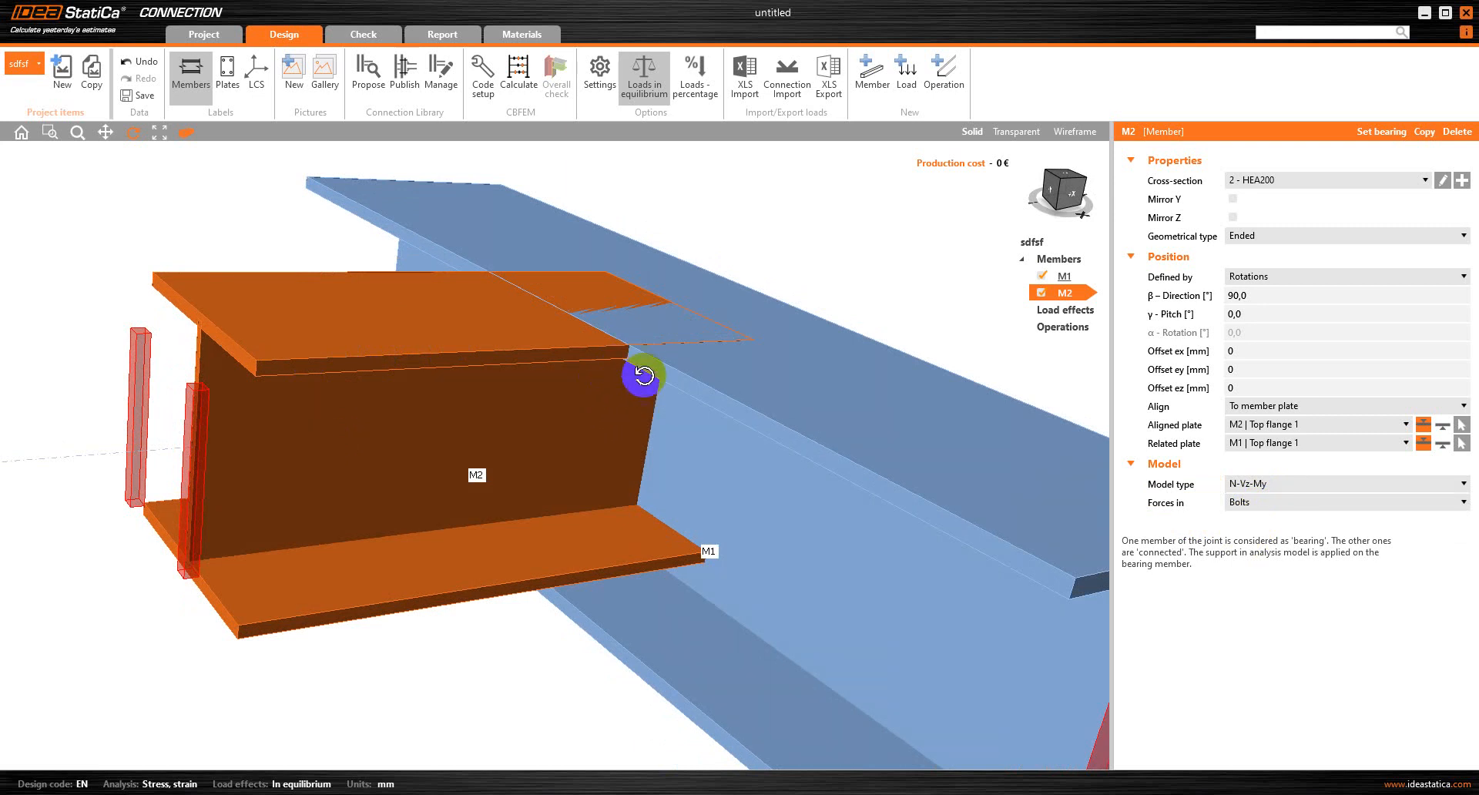
pyautogui.moveTo(617, 392); pyautogui.dragTo(629, 297)
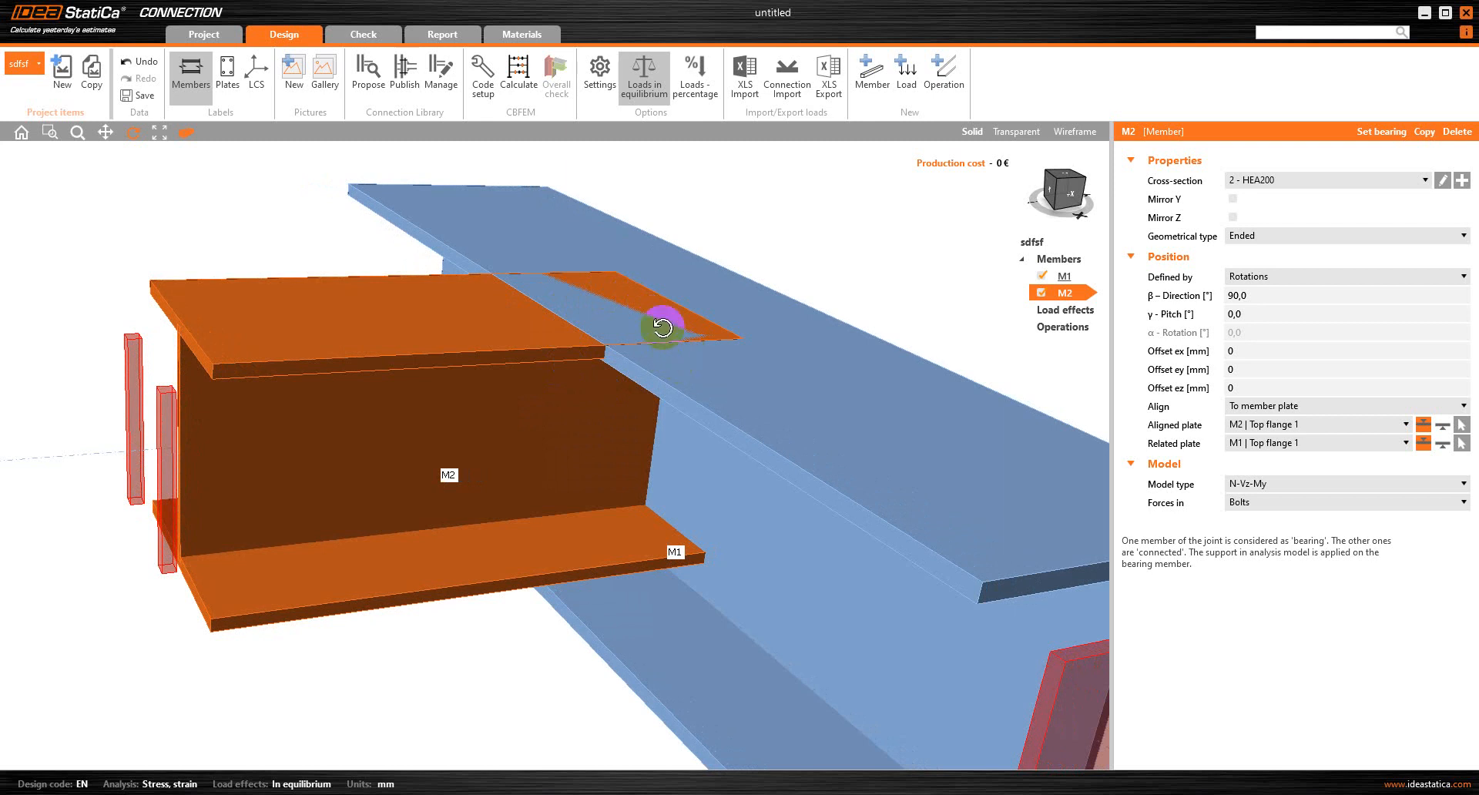
pyautogui.moveTo(658, 327); pyautogui.dragTo(628, 330)
pyautogui.scroll(5, 626, 340)
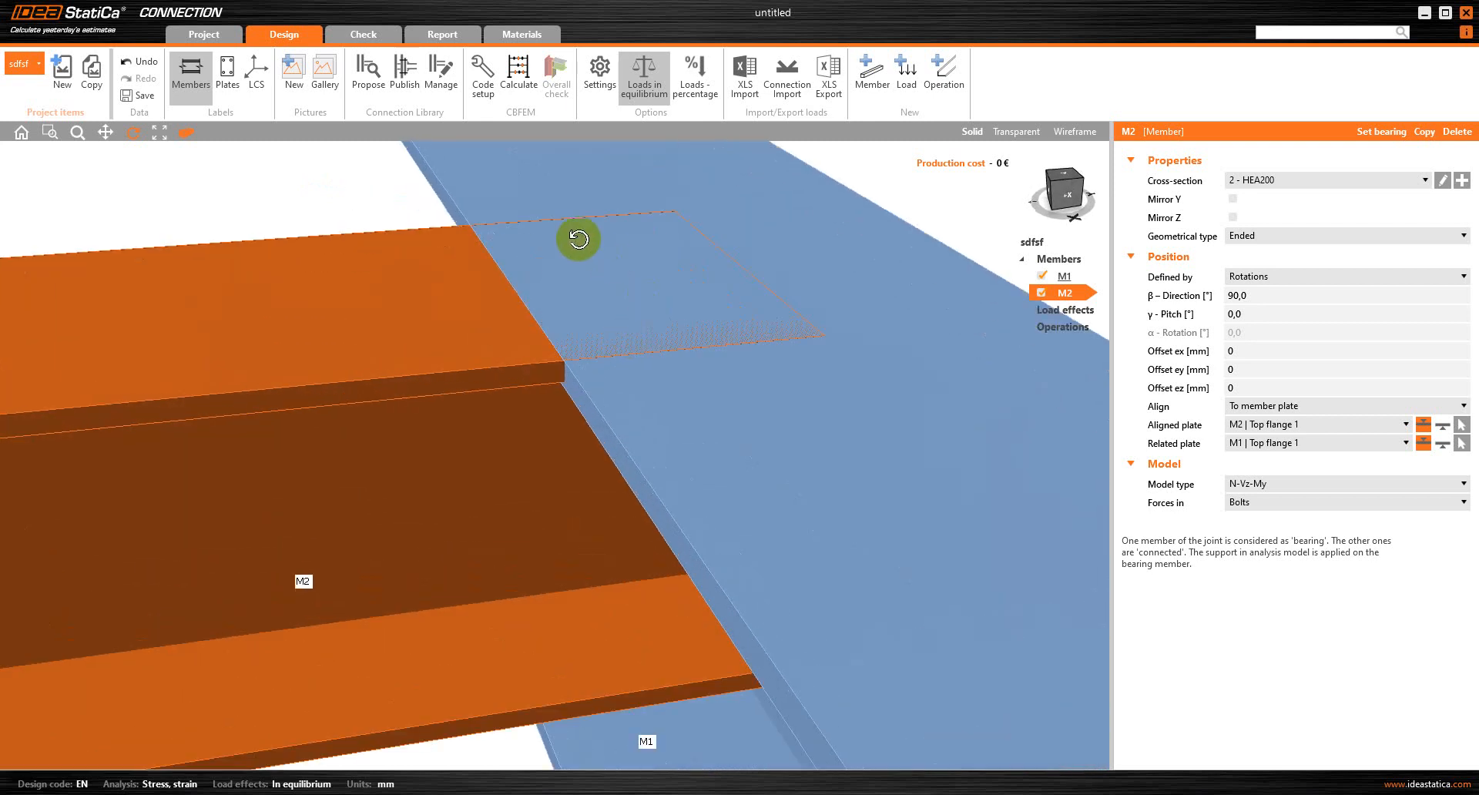
pyautogui.scroll(-3, 594, 330)
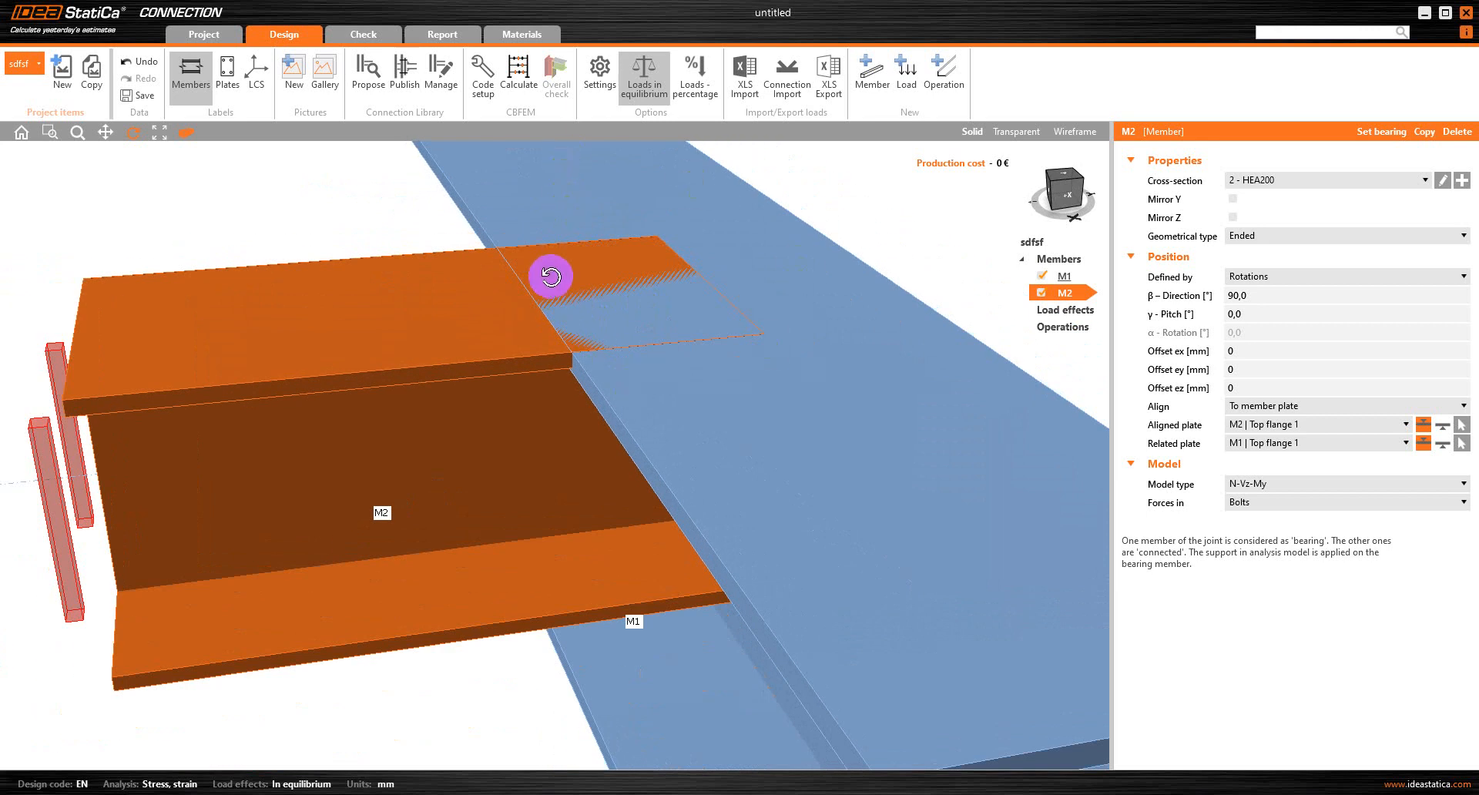
pyautogui.click(948, 76)
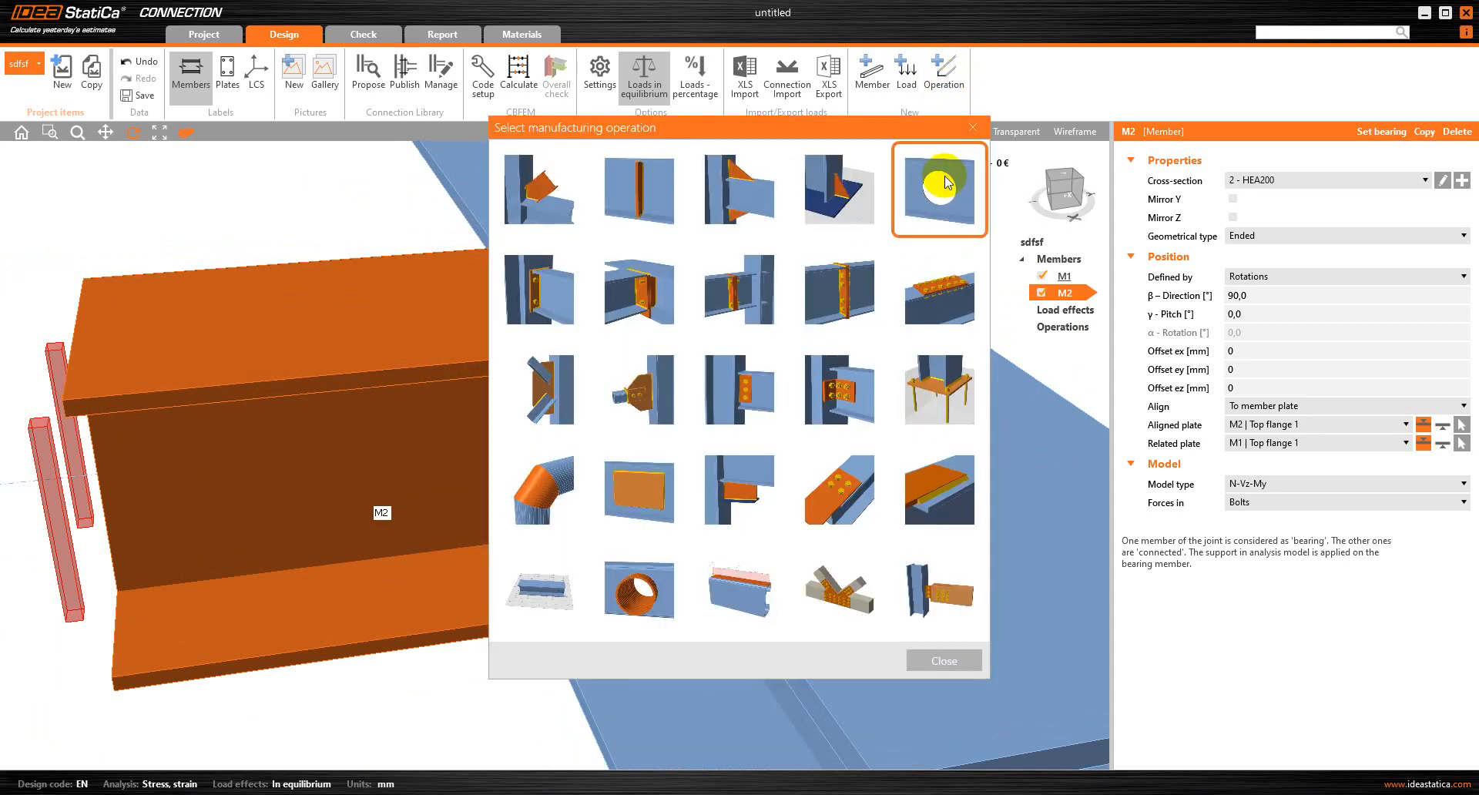
pyautogui.click(947, 183)
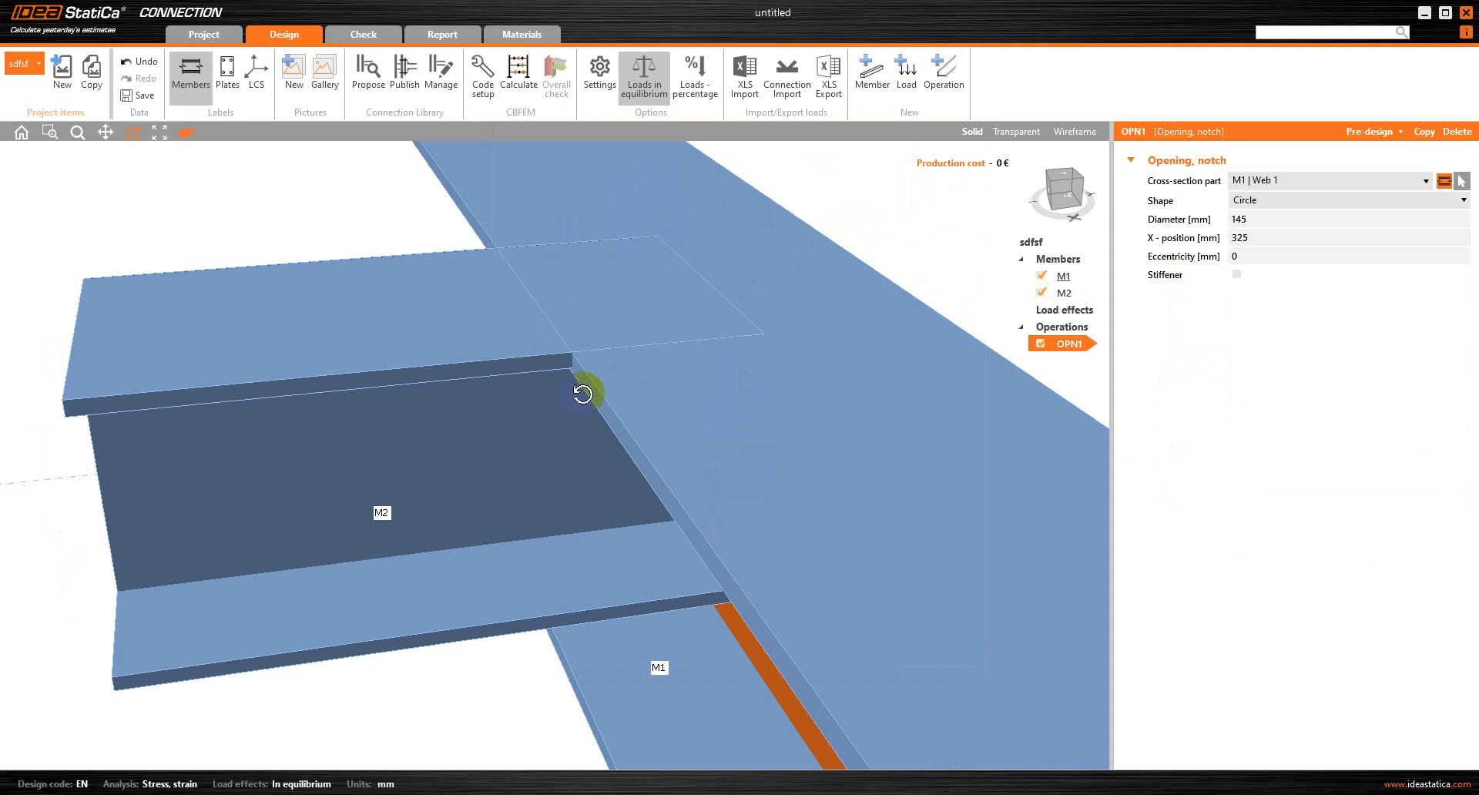
pyautogui.moveTo(579, 394); pyautogui.dragTo(691, 475)
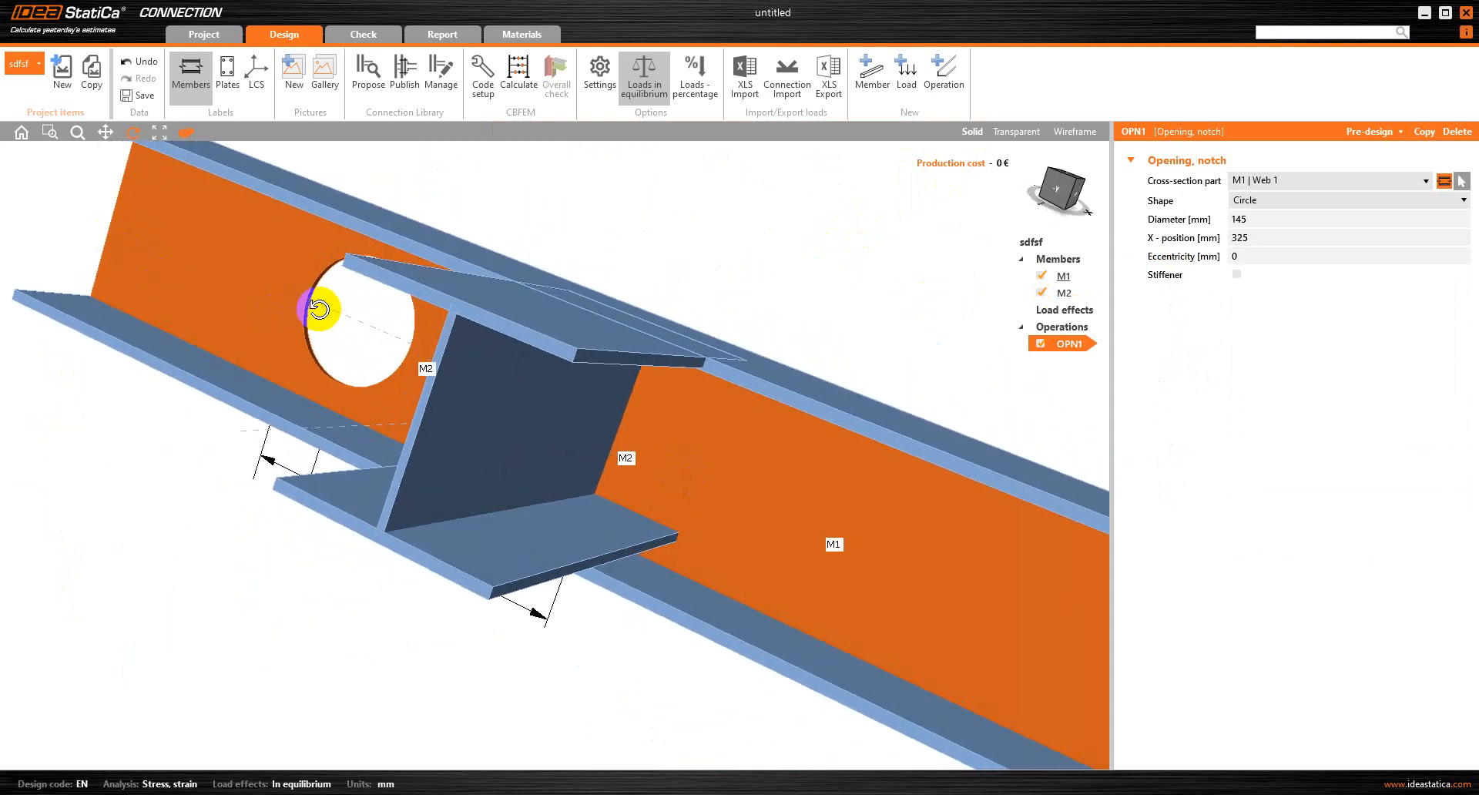
pyautogui.moveTo(511, 385); pyautogui.dragTo(512, 443)
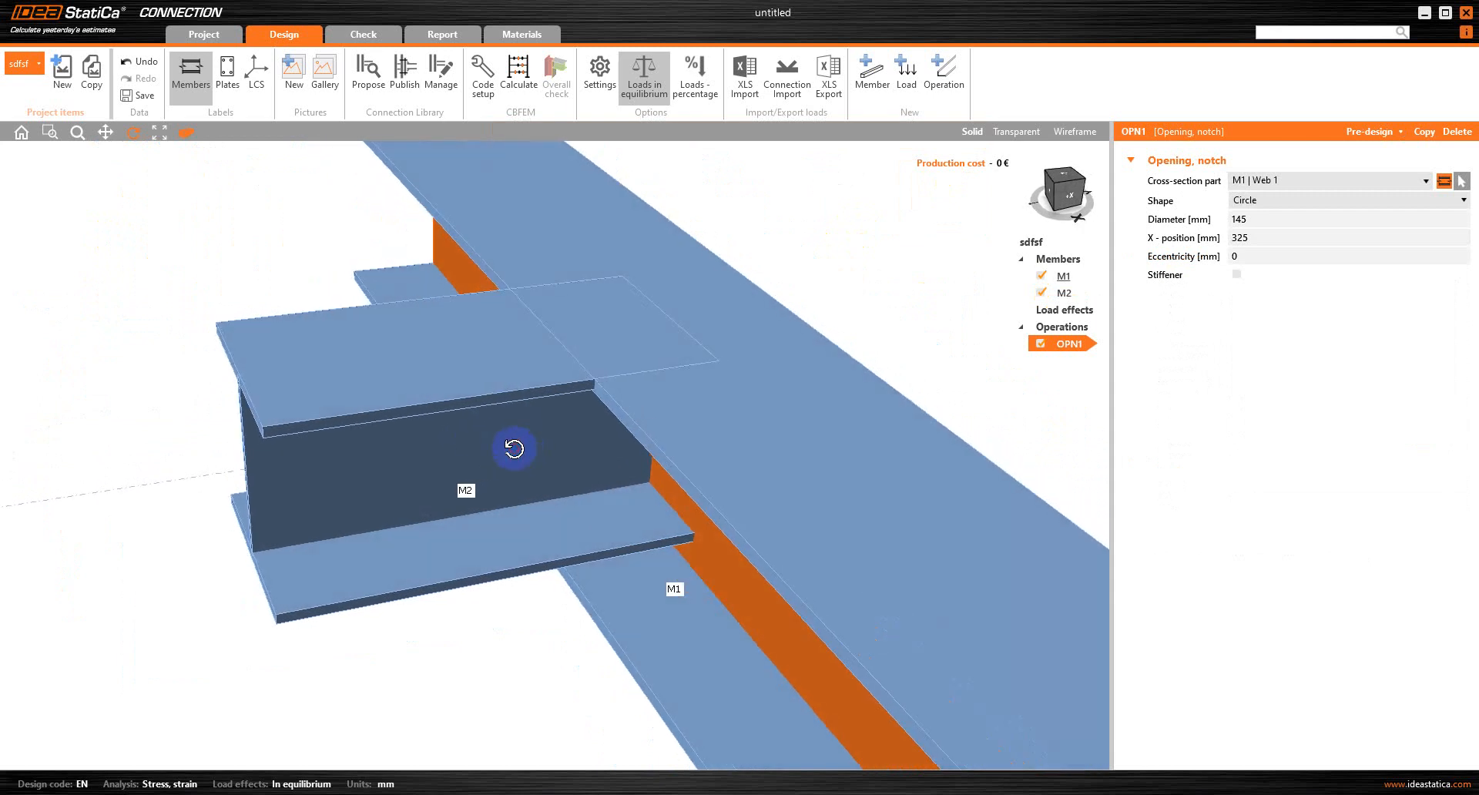
# Assign the opening to M2's Top flange 1 and change its shape to Notch
pyautogui.click(1302, 179)
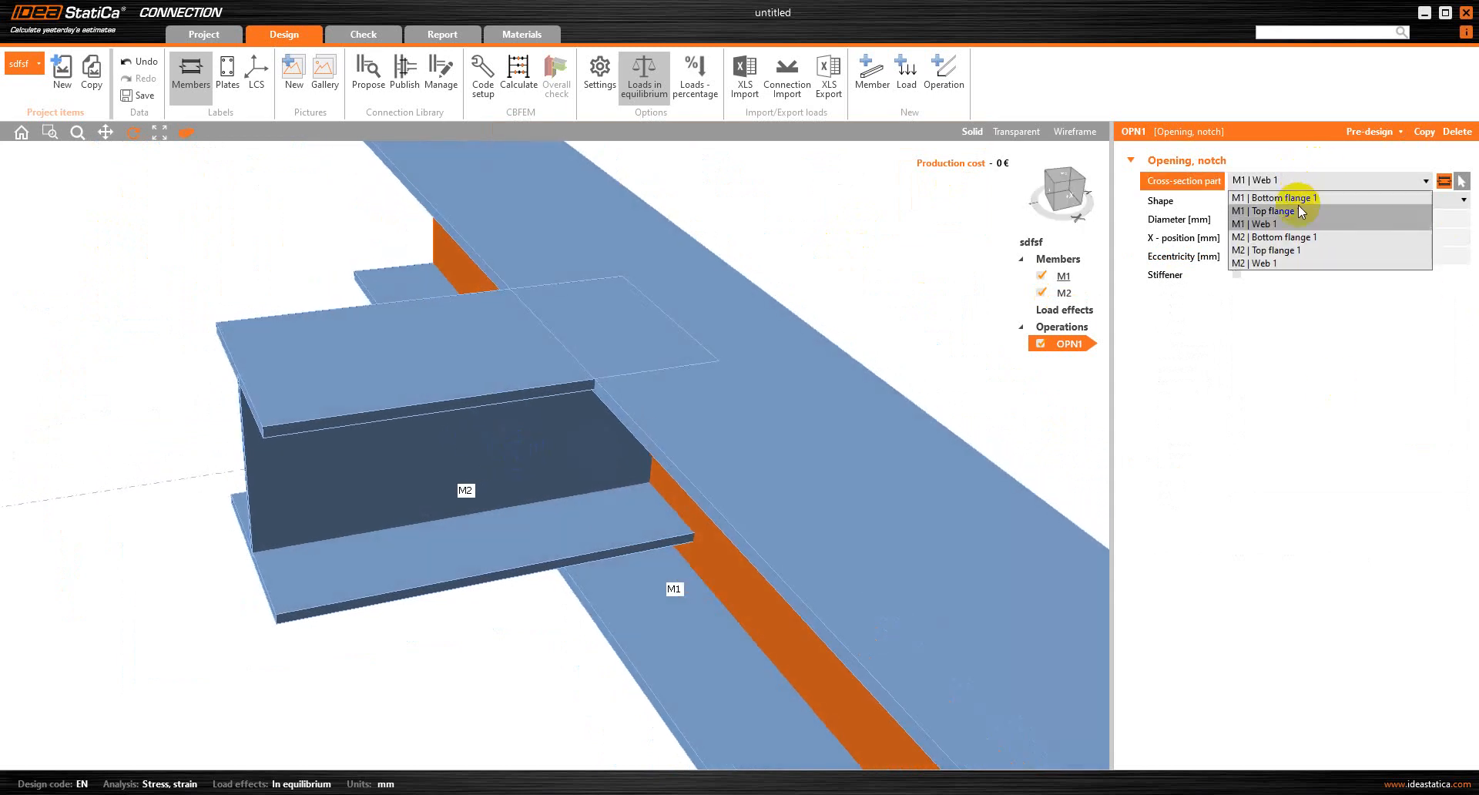
pyautogui.click(1293, 250)
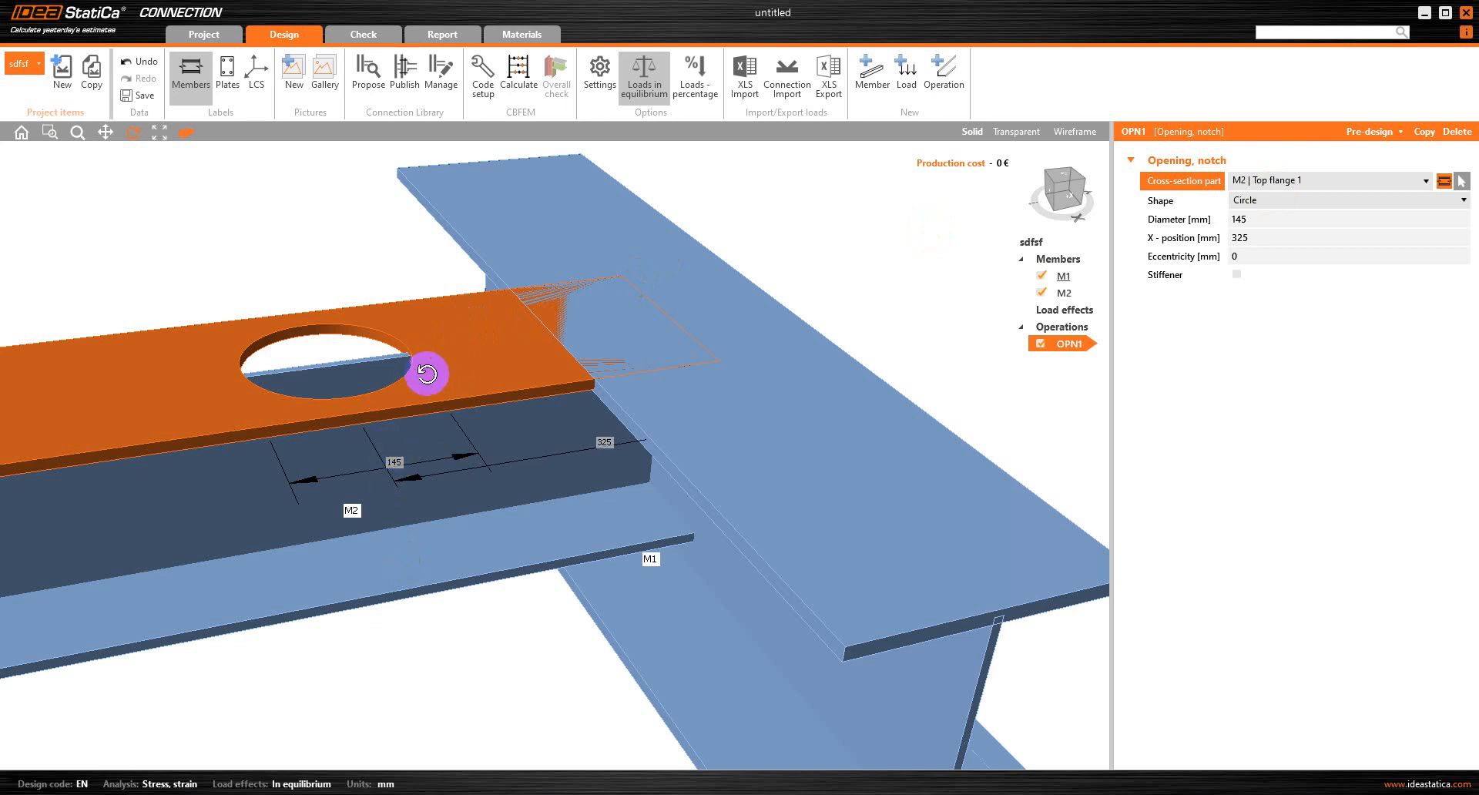
pyautogui.click(1316, 200)
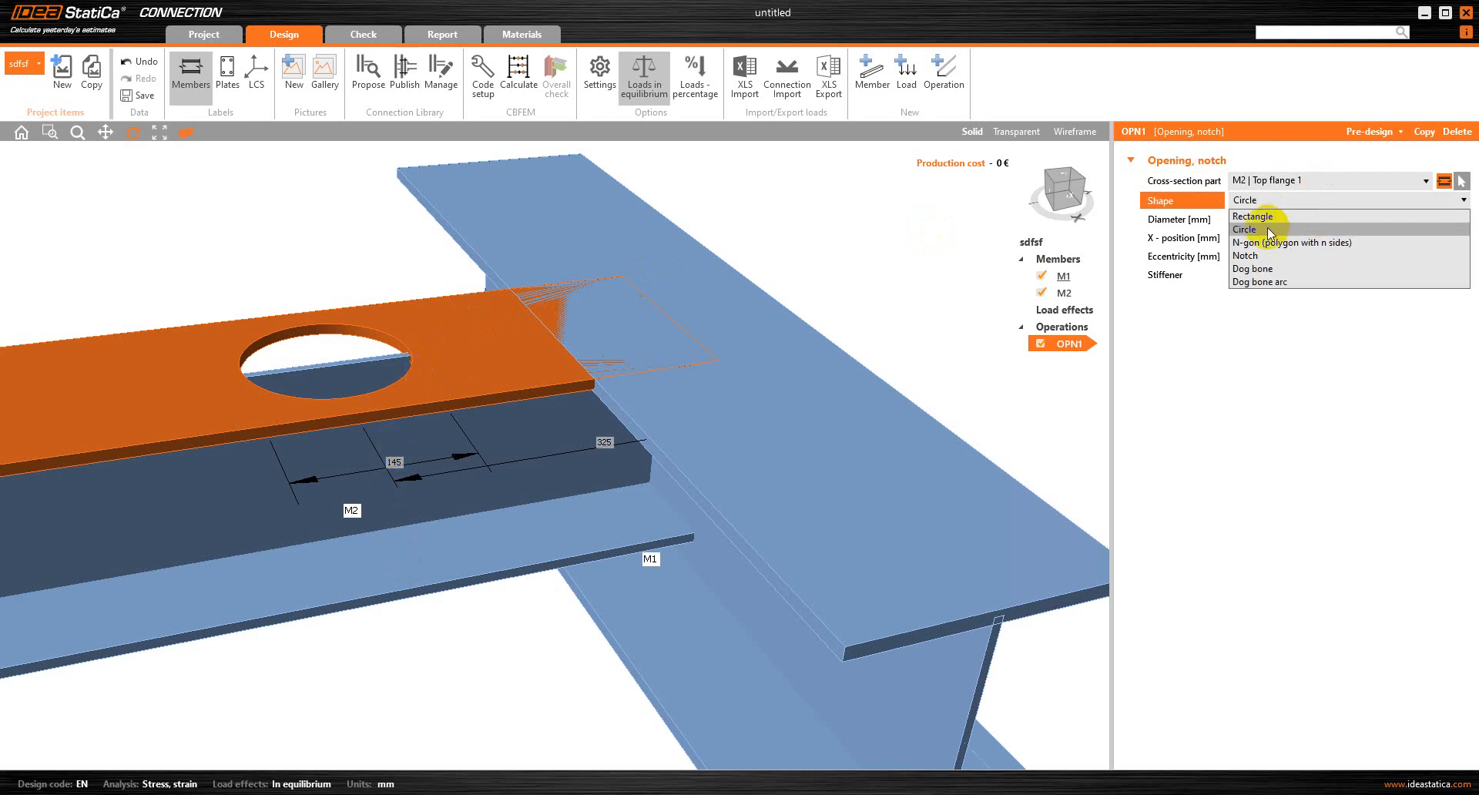
pyautogui.click(1259, 254)
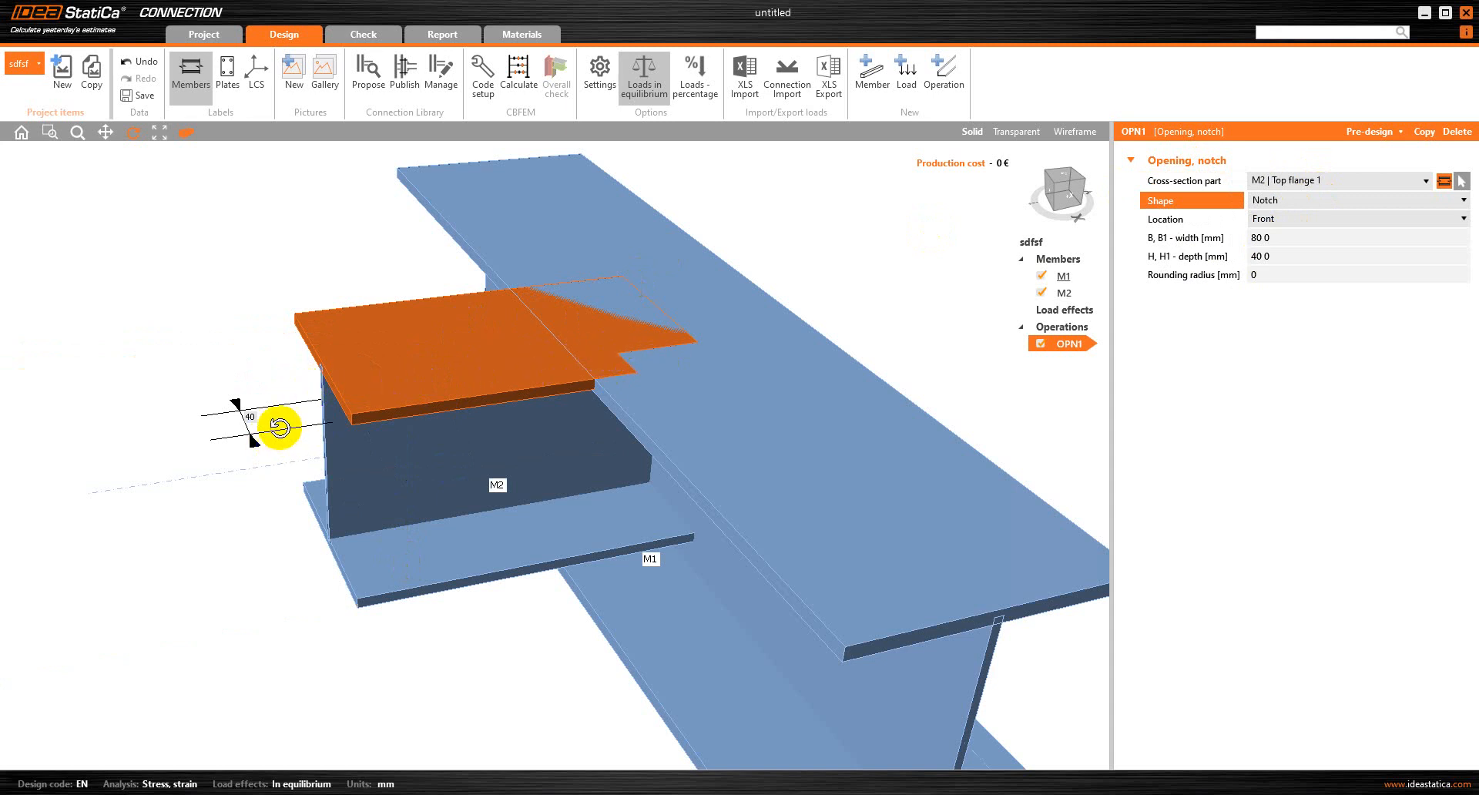
# Set the depth of the notch in M2's top flange to 200 mm
pyautogui.click(1279, 254)
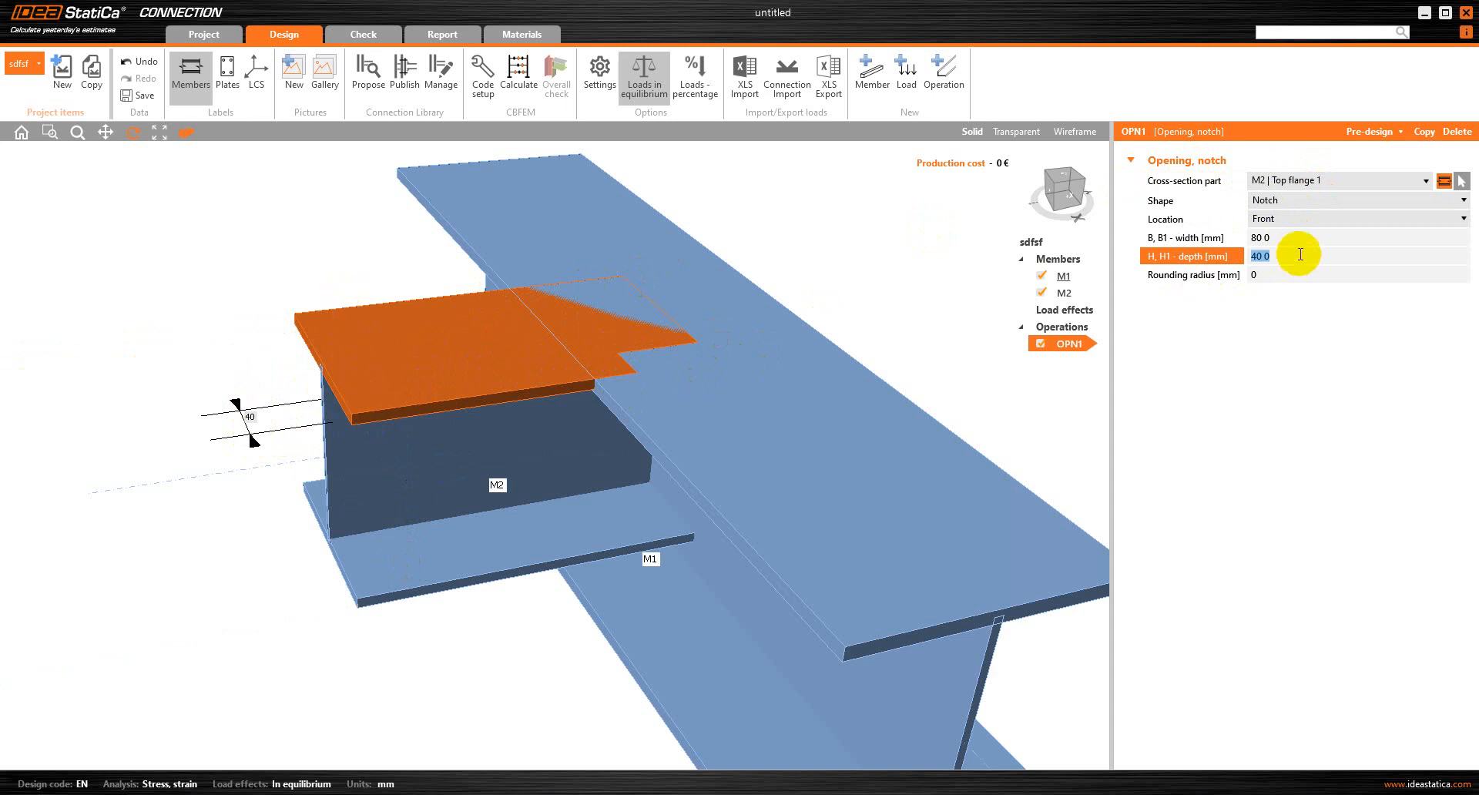
pyautogui.write('200')
pyautogui.press('Tab')
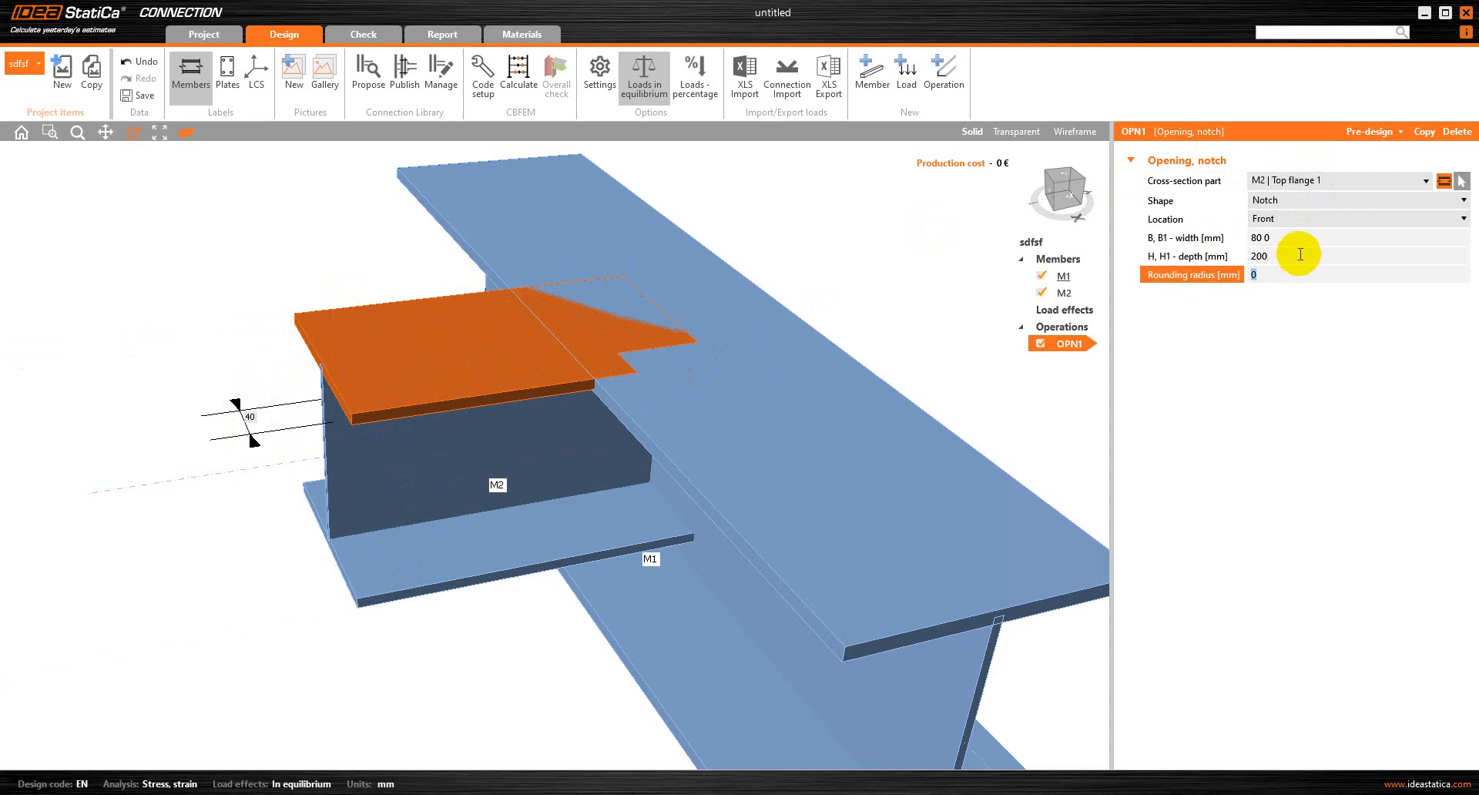
# Try a width of 120 mm for the notch in M2's top flange
pyautogui.click(1279, 239)
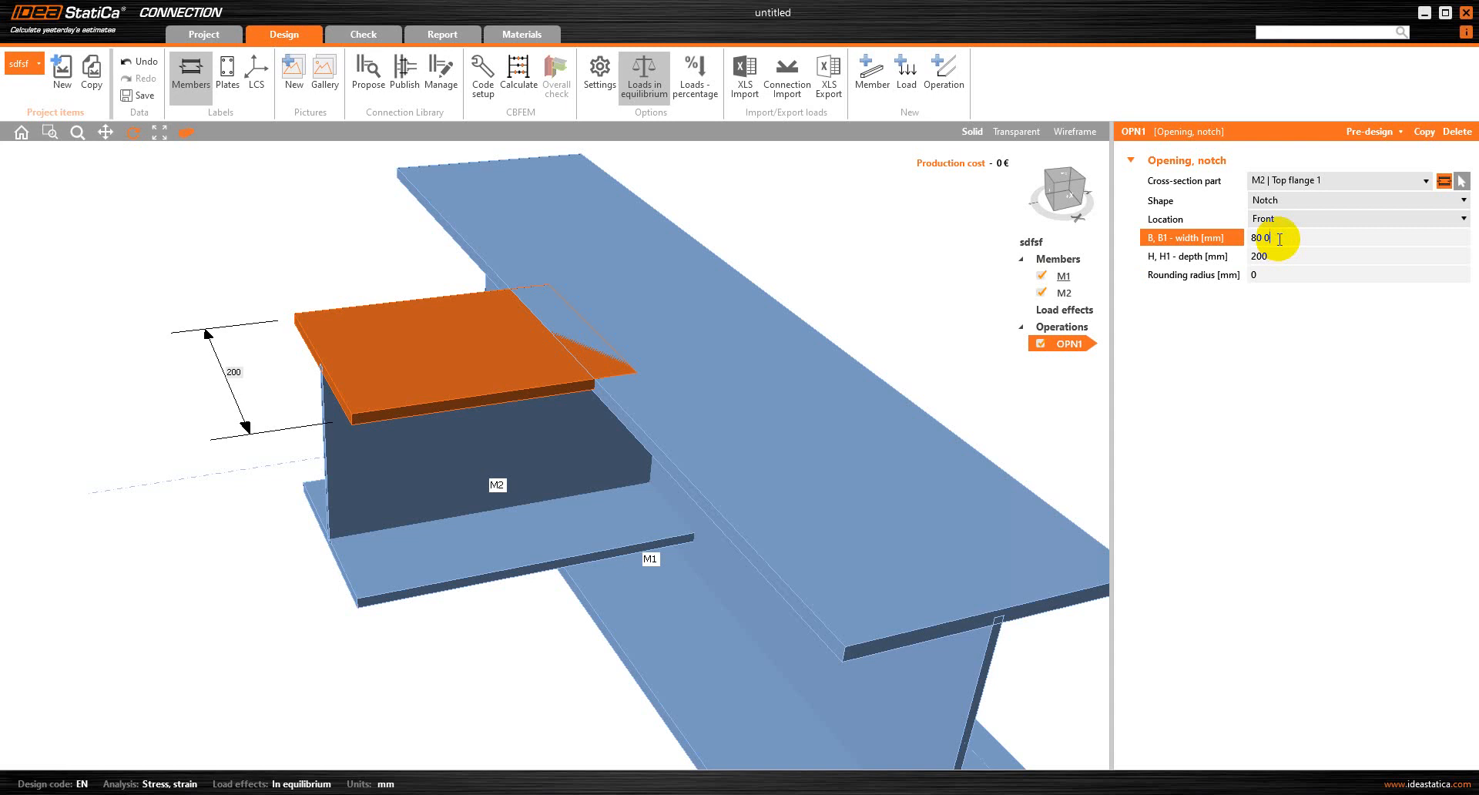
pyautogui.moveTo(674, 407); pyautogui.dragTo(680, 324, button='right')
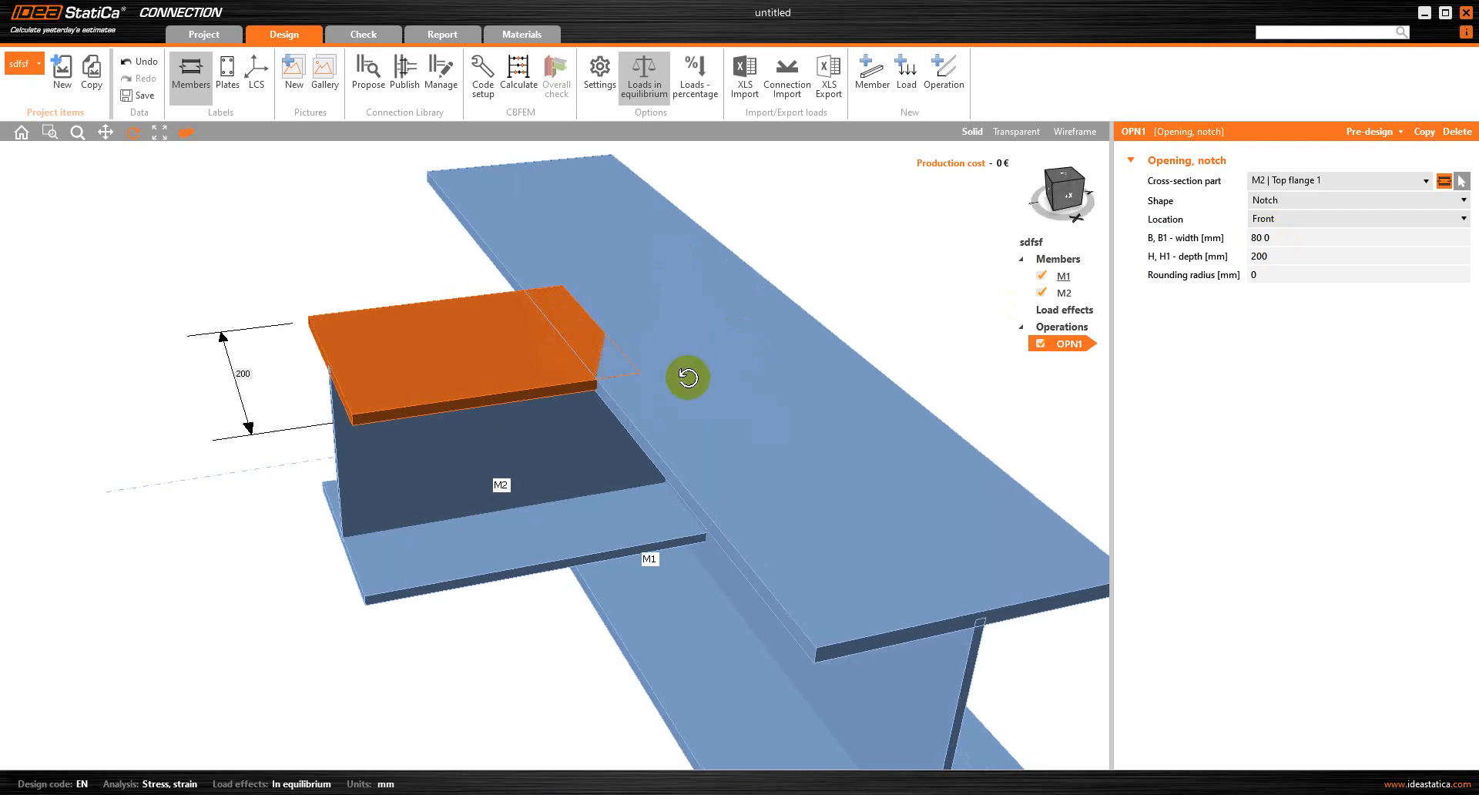
pyautogui.click(1285, 236)
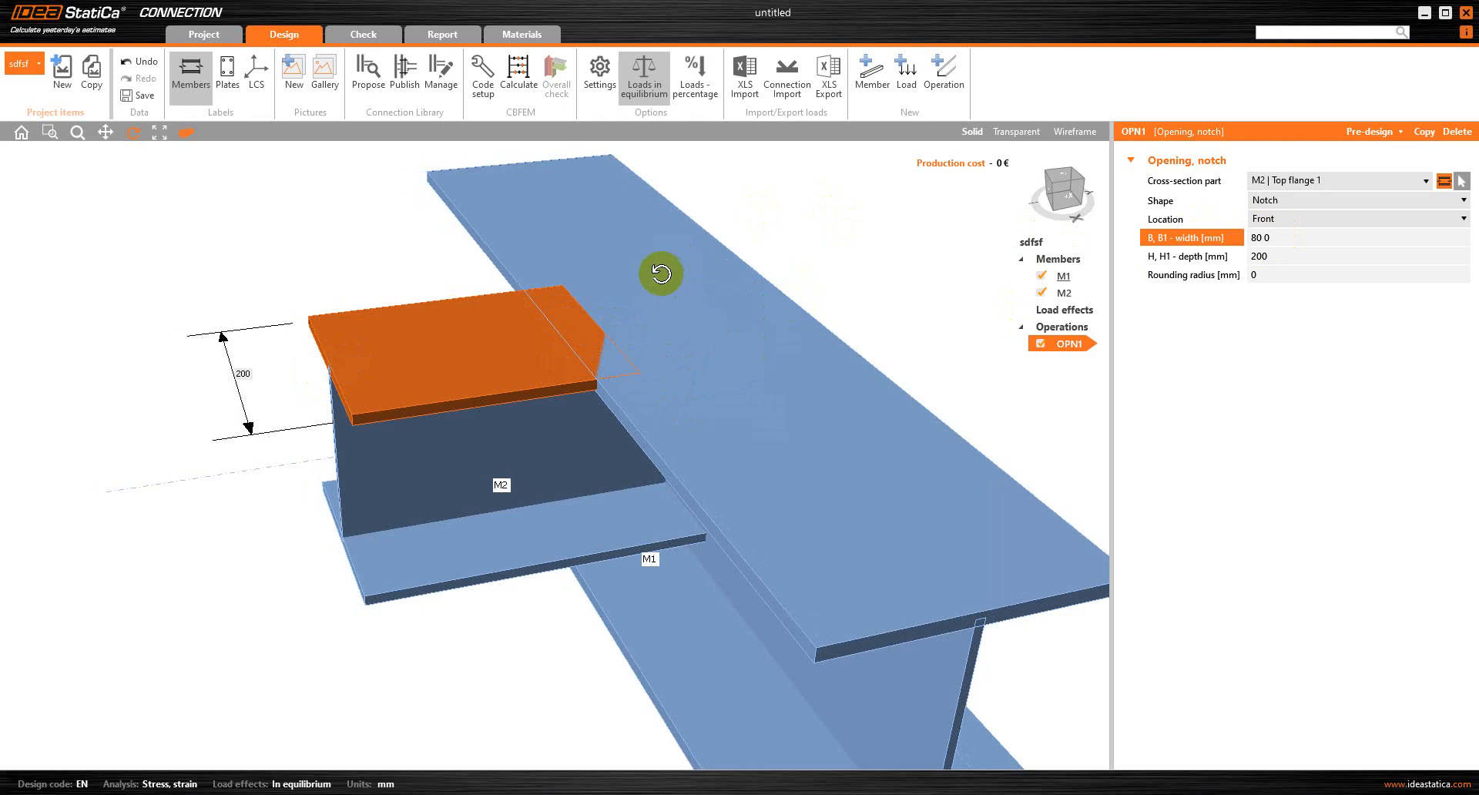
pyautogui.click(1252, 238)
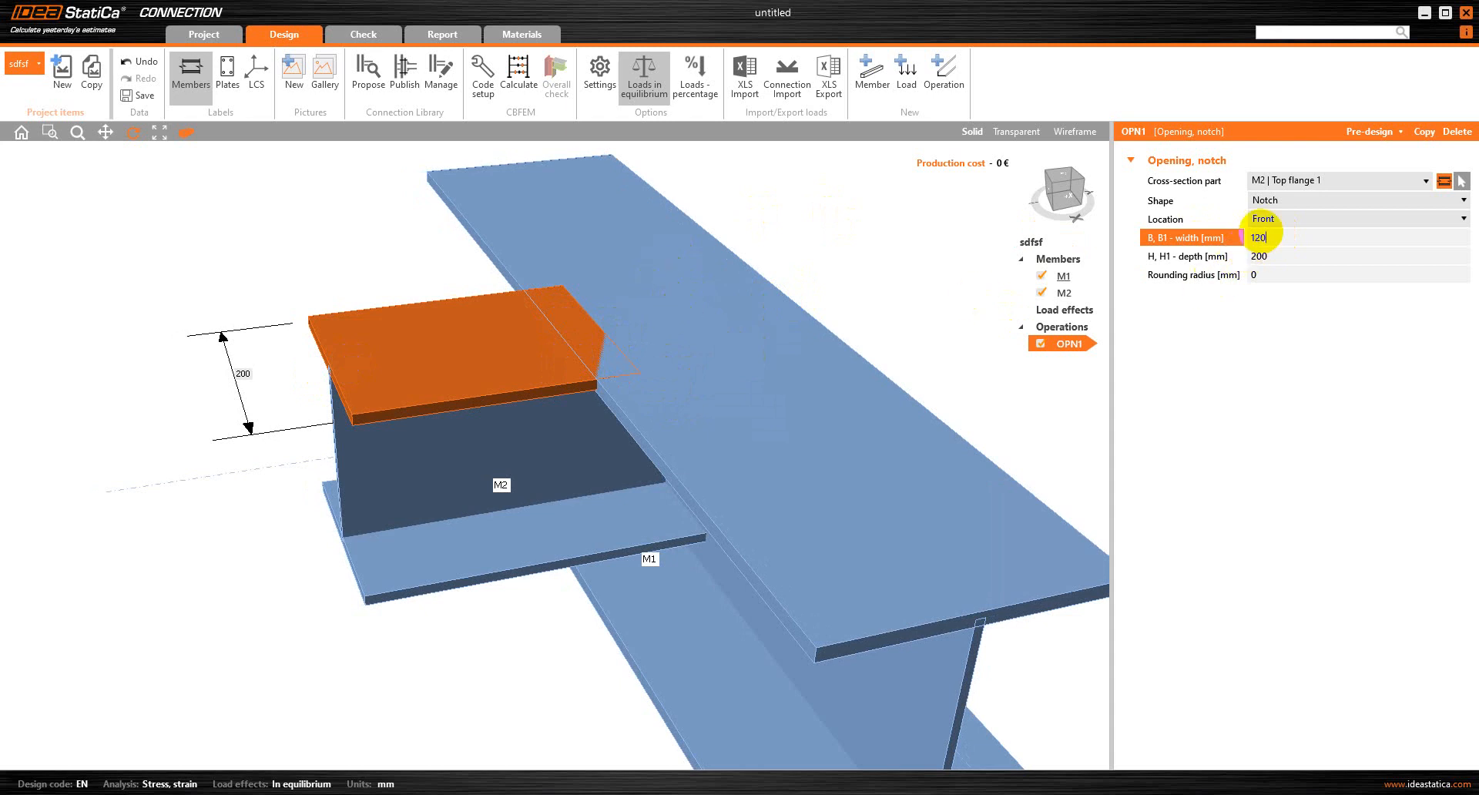
pyautogui.write('120')
pyautogui.press('Tab')
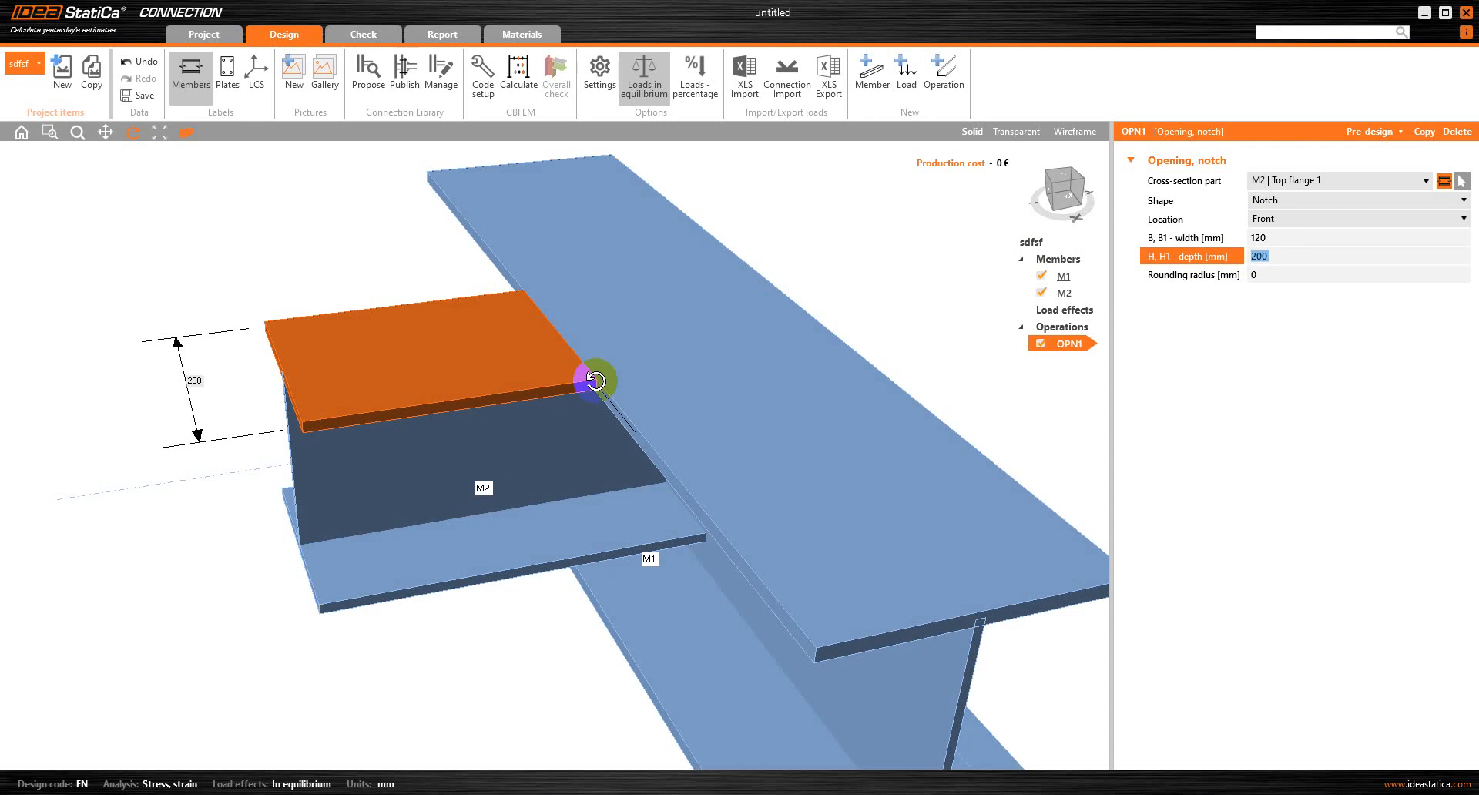
# Set the width of M2's top flange notch to 140 mm and check its clearance from M1's flange
pyautogui.scroll(2, 595, 381)
pyautogui.scroll(2, 601, 391)
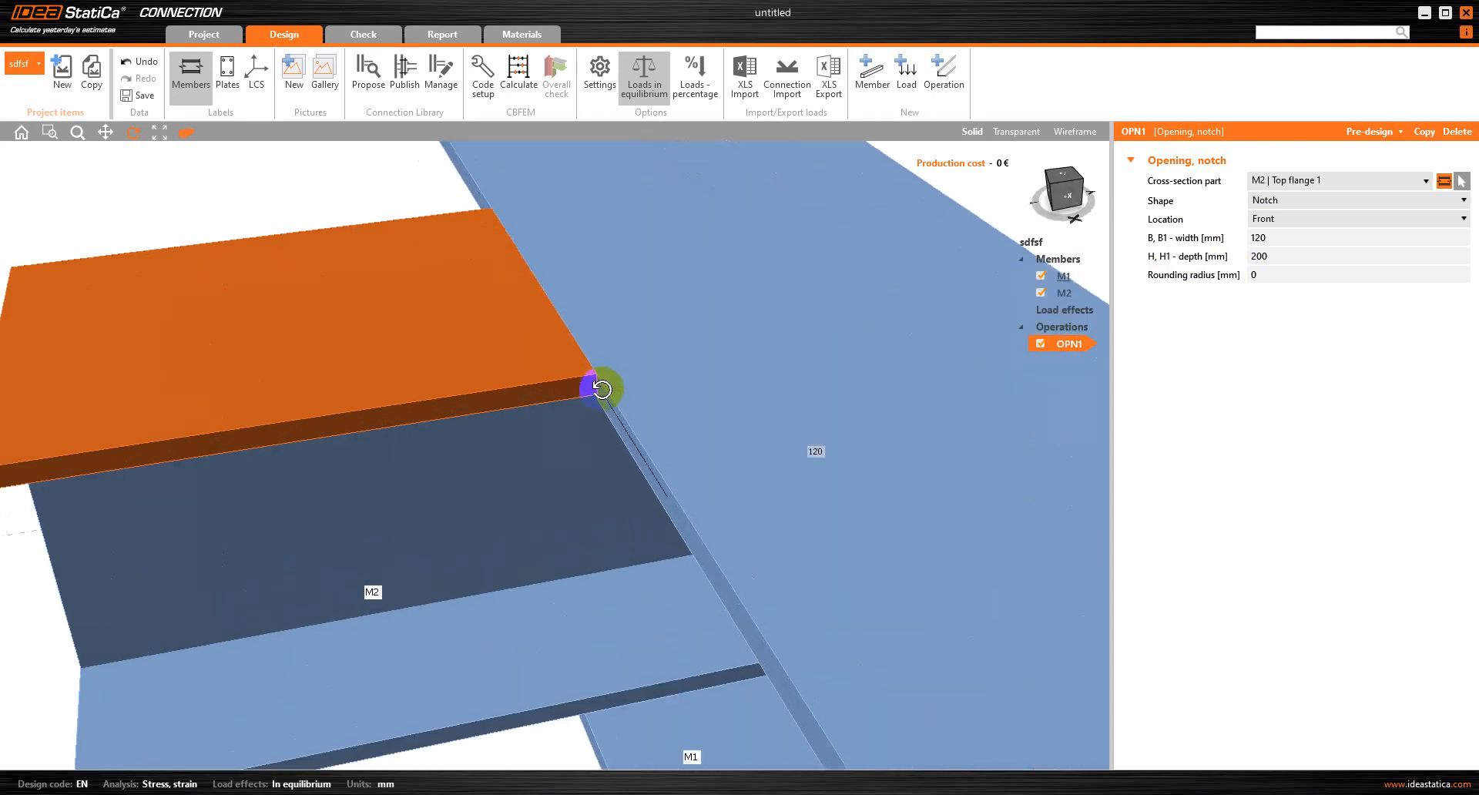
pyautogui.click(1275, 237)
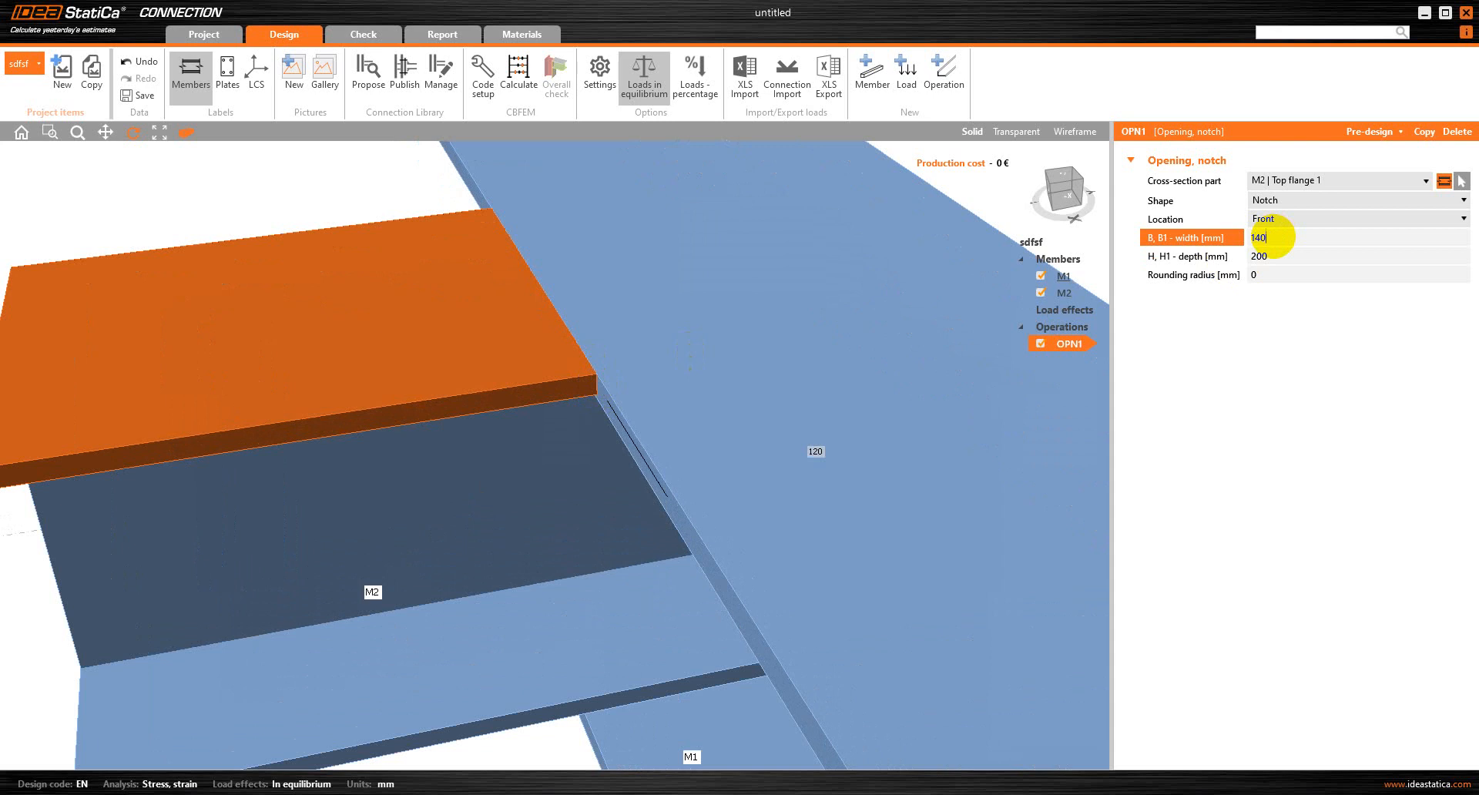
pyautogui.press('Return')
pyautogui.moveTo(792, 336); pyautogui.dragTo(675, 342)
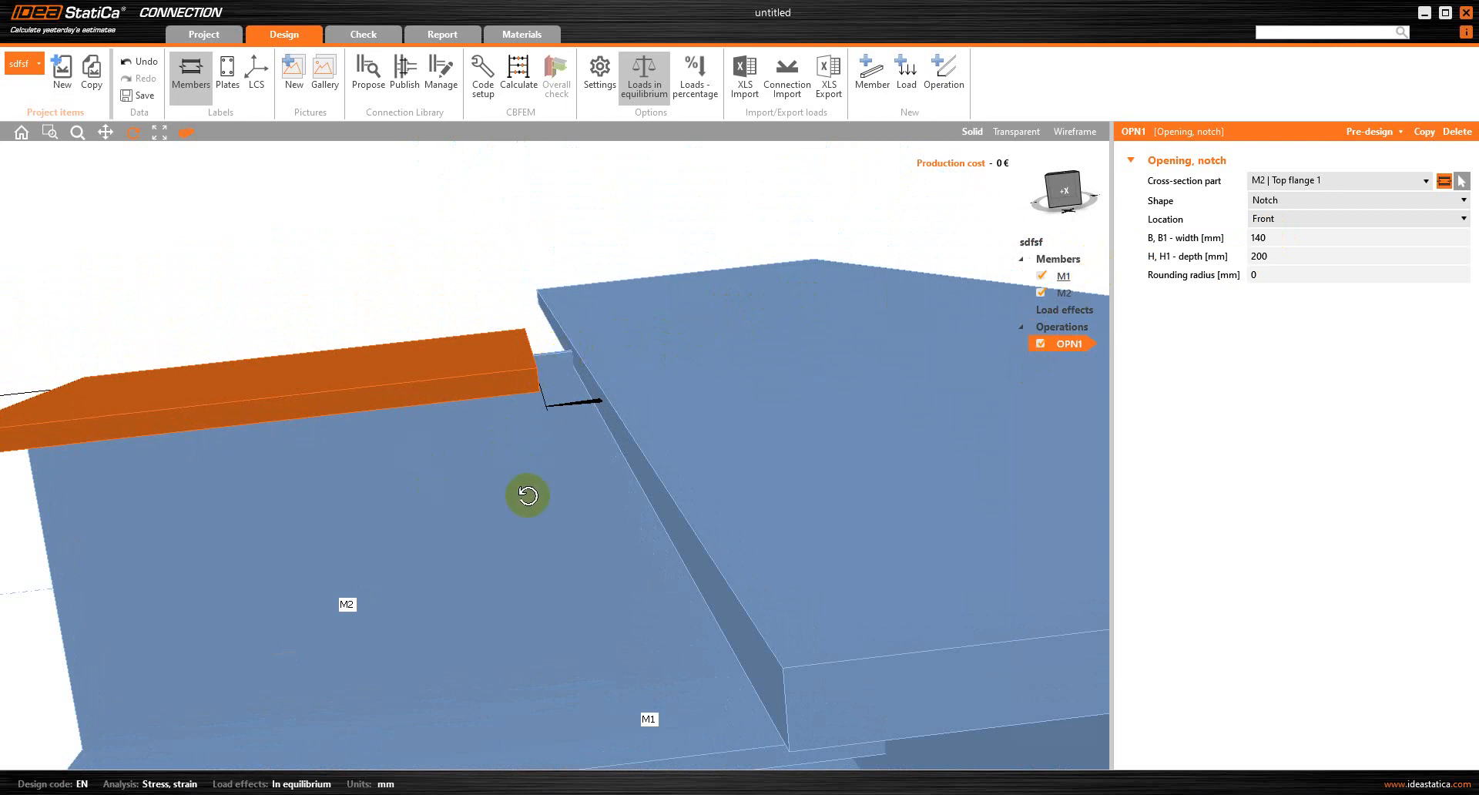
pyautogui.click(477, 363)
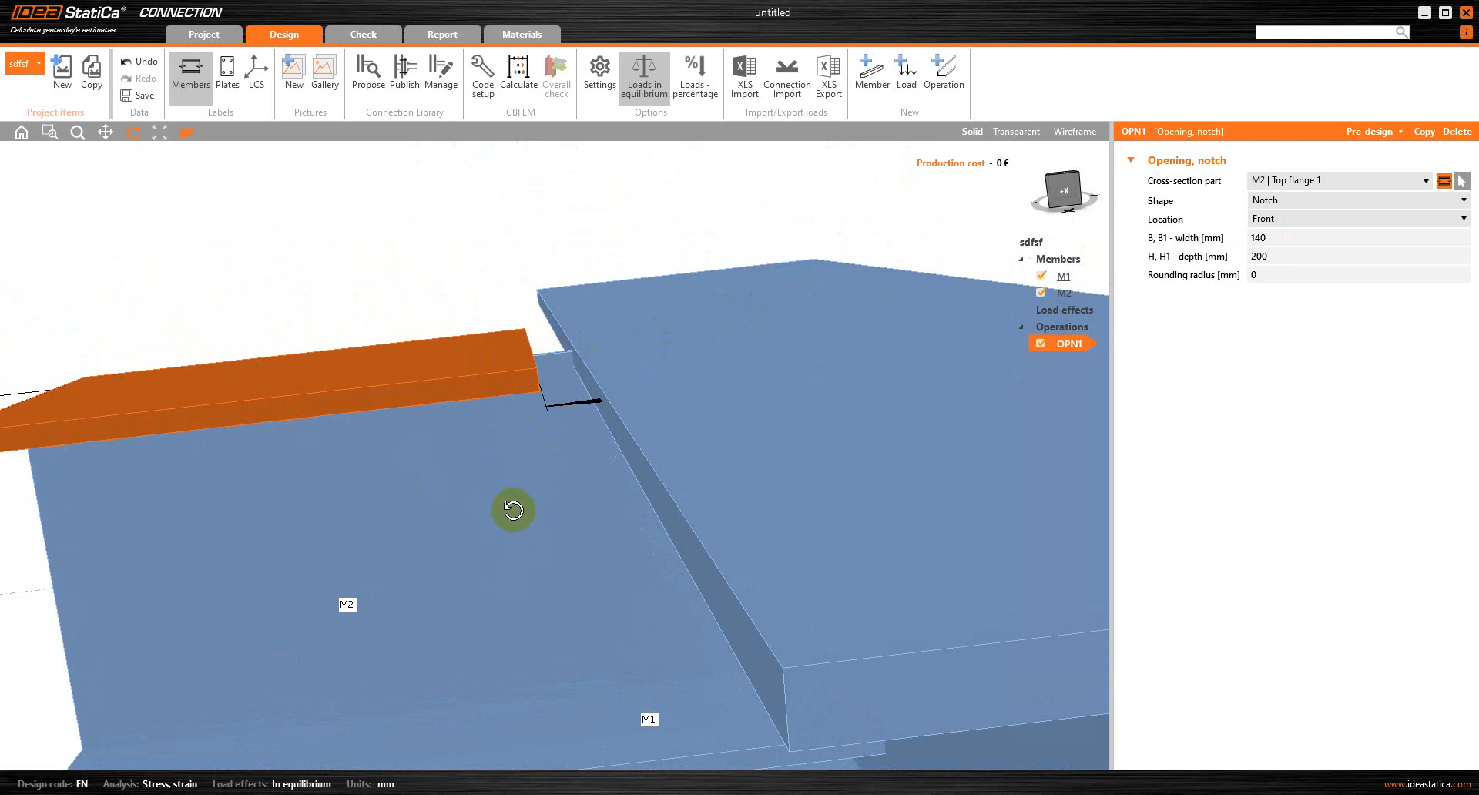
# Add a second Opening, notch operation on M2's Web 1 with the Notch shape
pyautogui.click(944, 73)
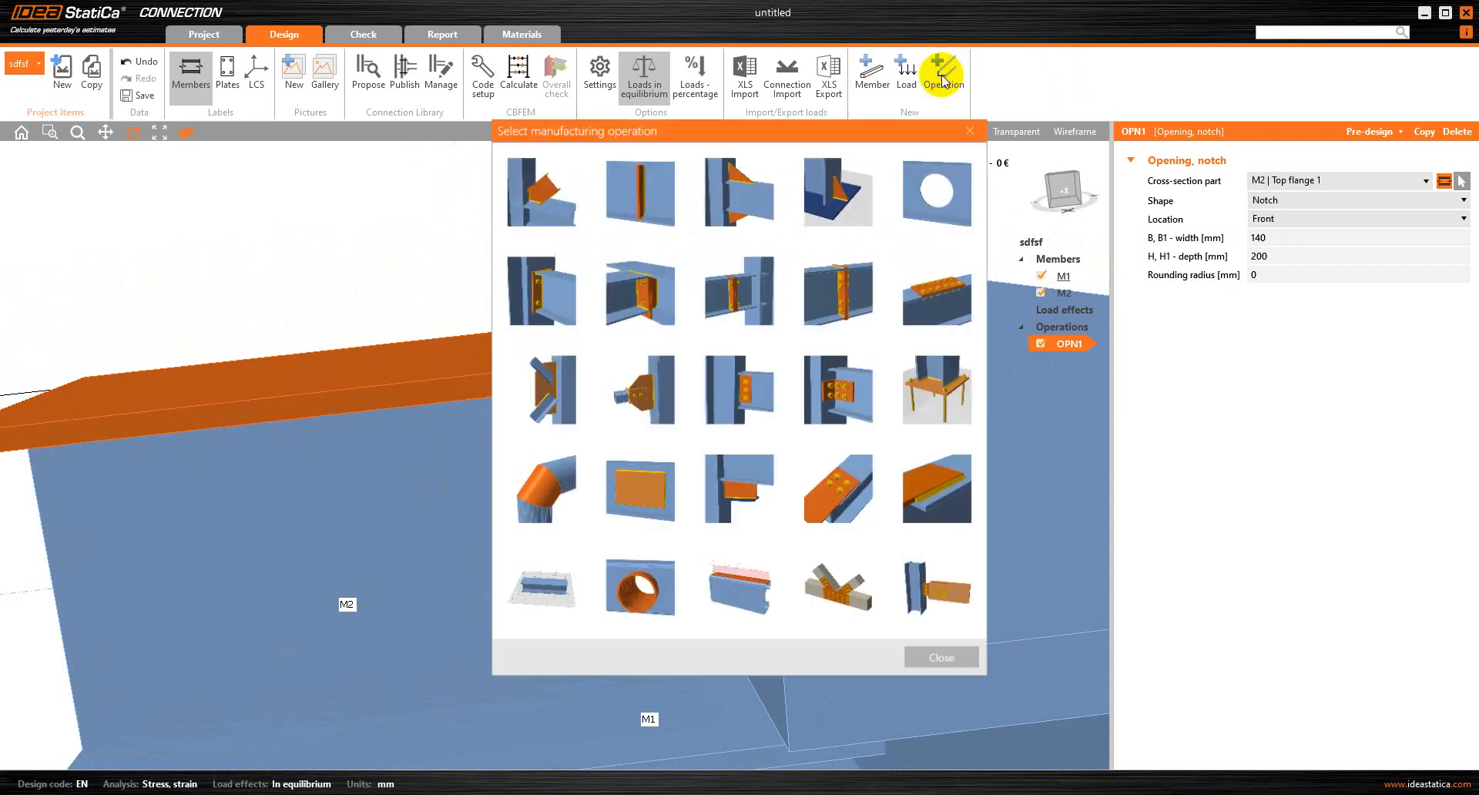
pyautogui.doubleClick(932, 168)
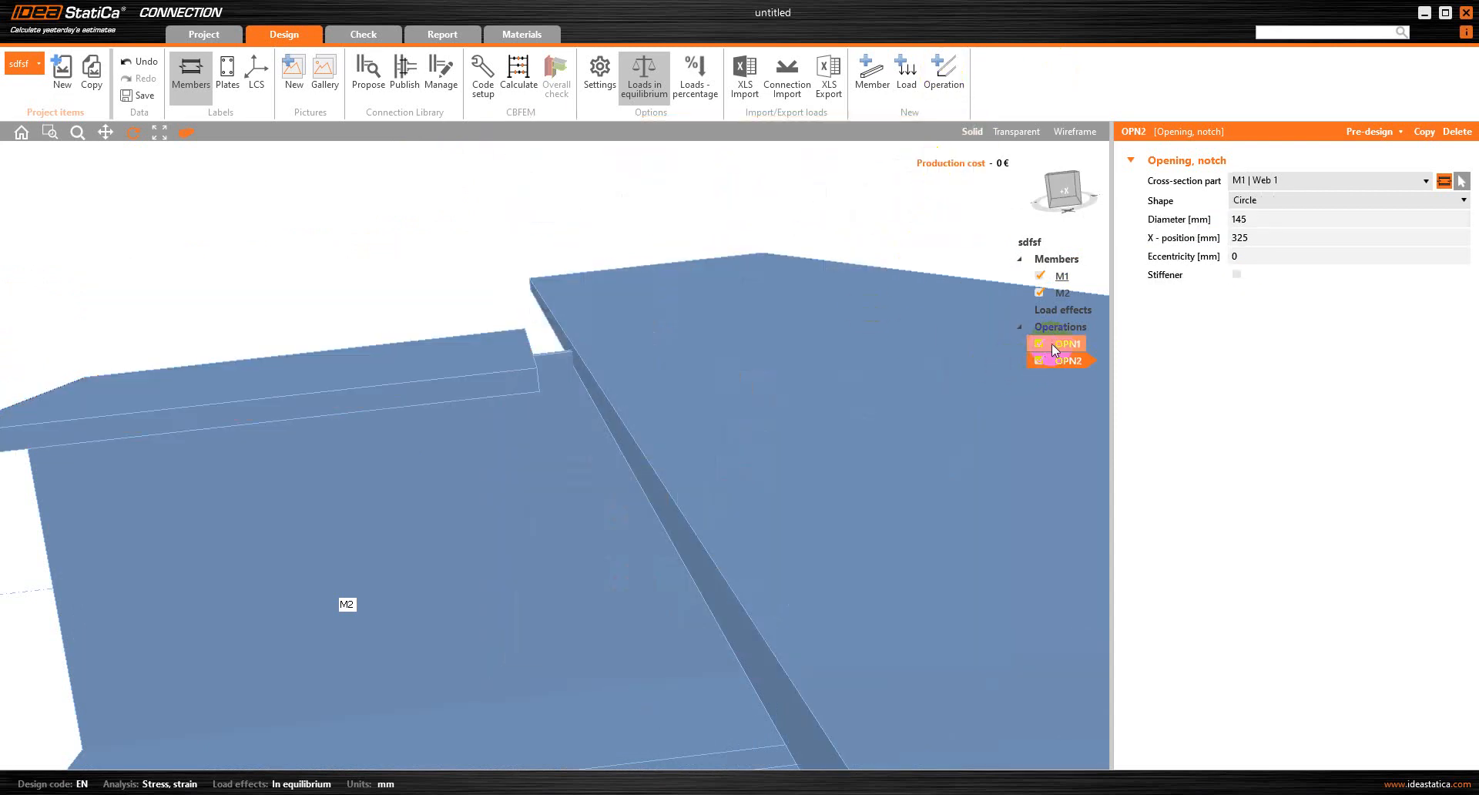
pyautogui.click(1297, 183)
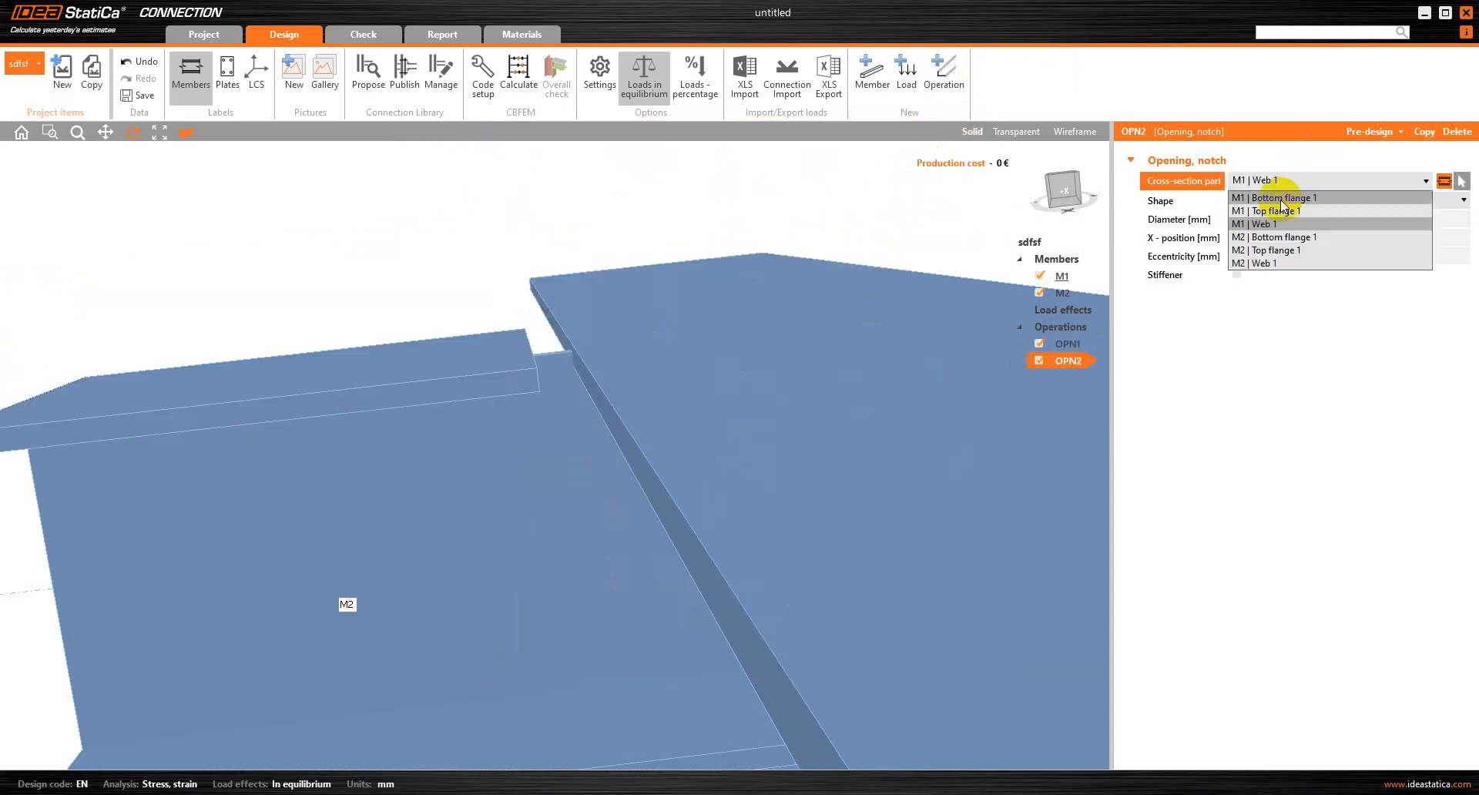
pyautogui.click(1269, 262)
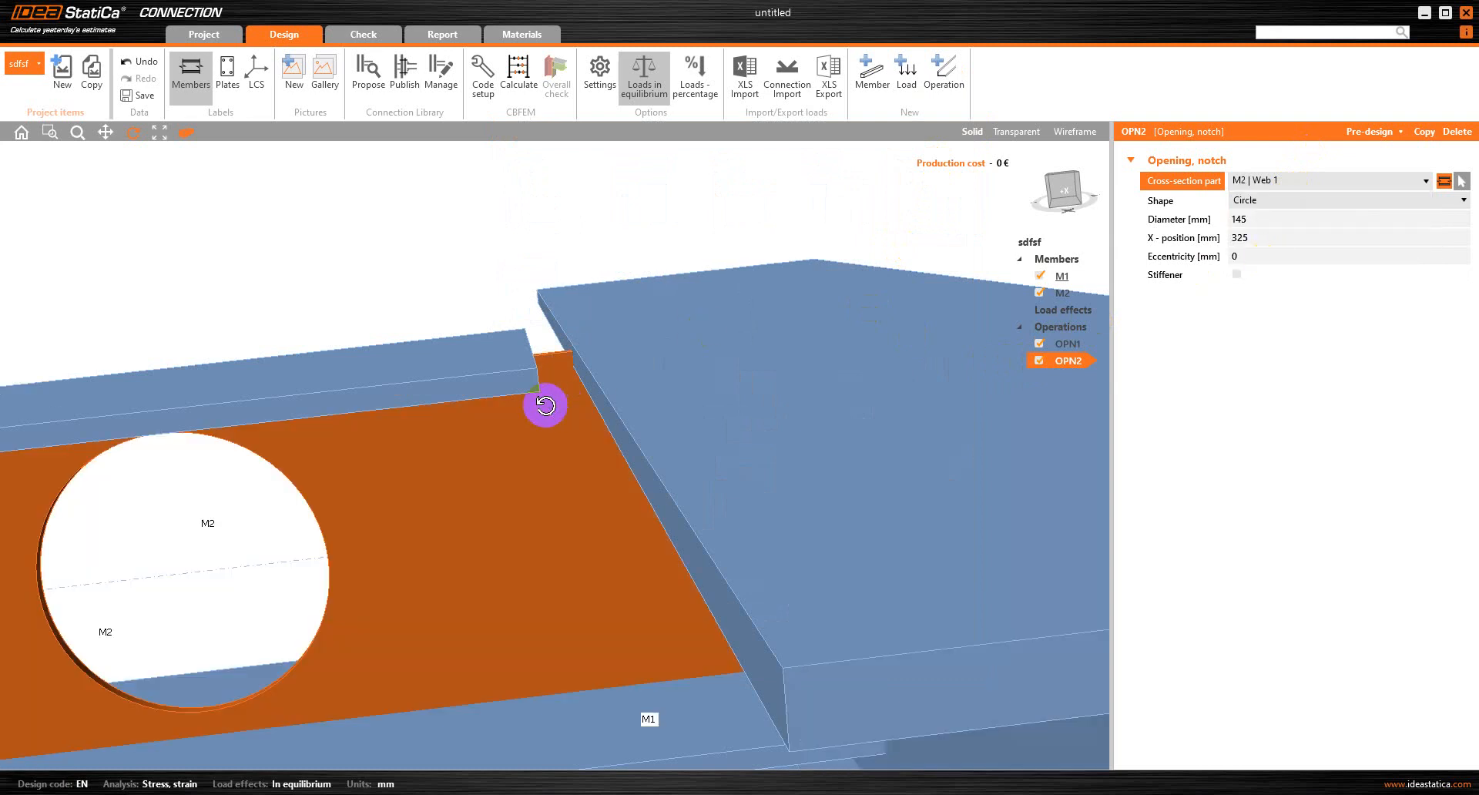
pyautogui.click(1256, 202)
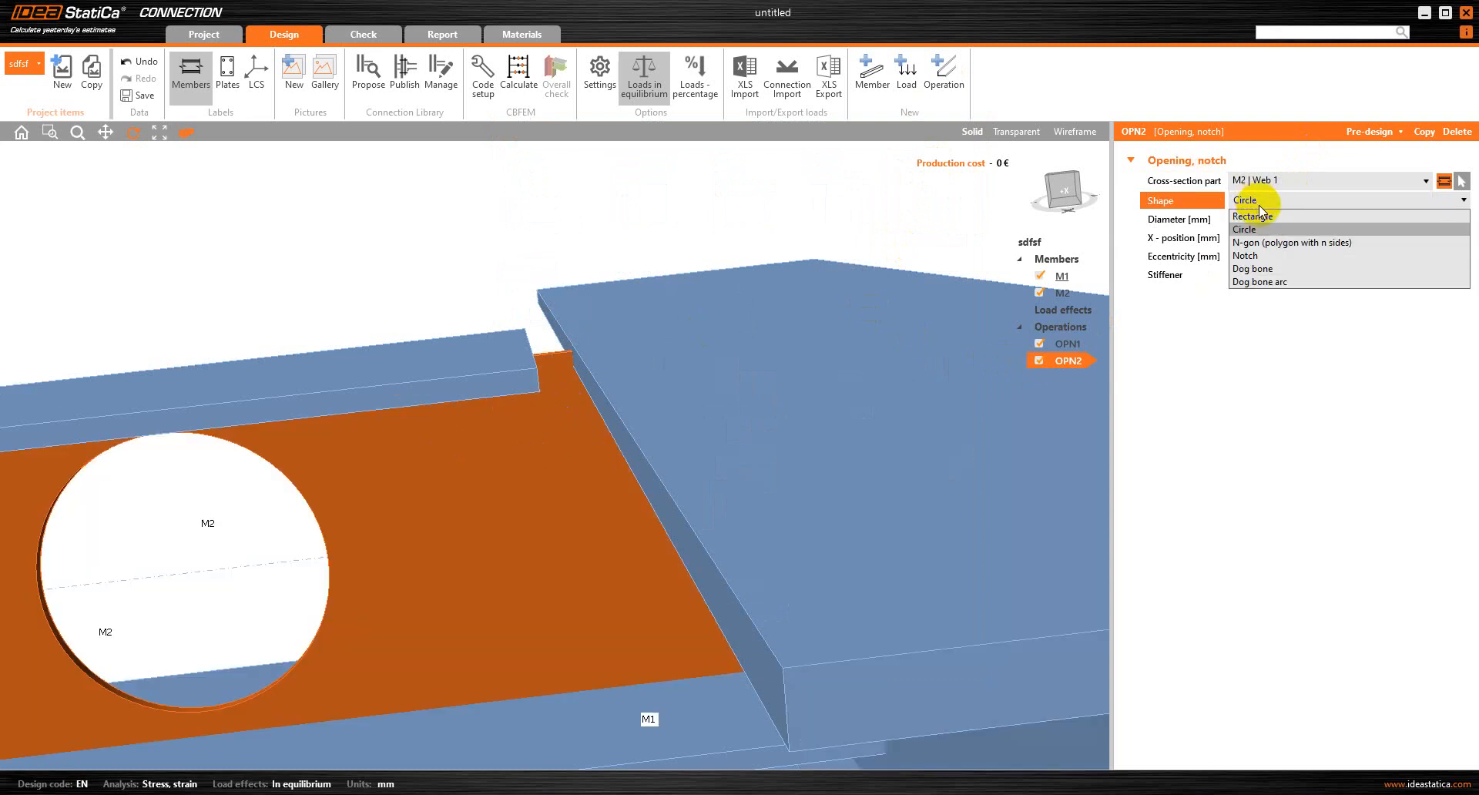
pyautogui.click(1253, 255)
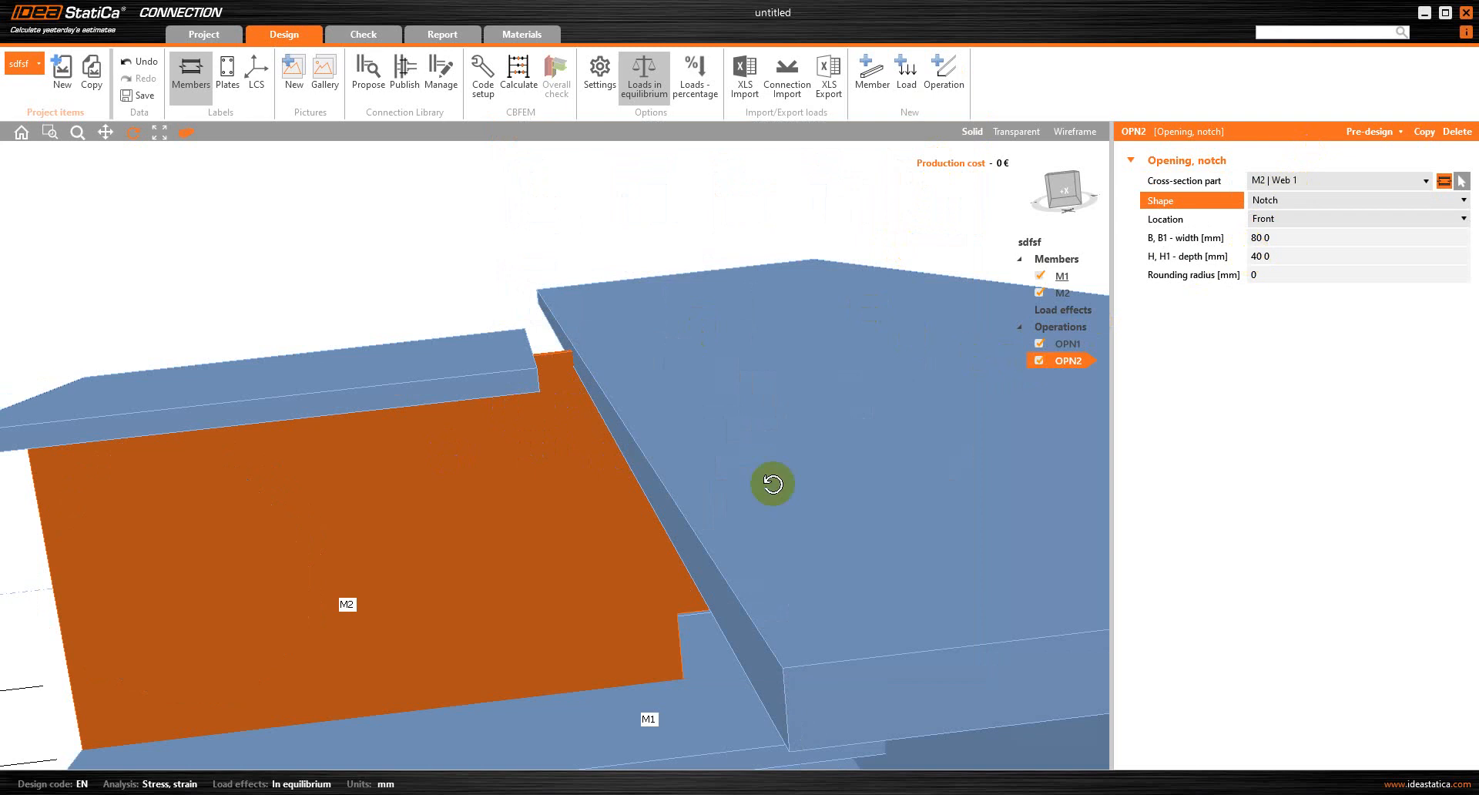
# Set the web notch's location to Rear and inspect it beneath M1's top flange
pyautogui.moveTo(663, 524)
pyautogui.mouseDown()
pyautogui.moveTo(538, 321)
pyautogui.moveTo(594, 452)
pyautogui.moveTo(647, 502)
pyautogui.moveTo(637, 513)
pyautogui.mouseUp()
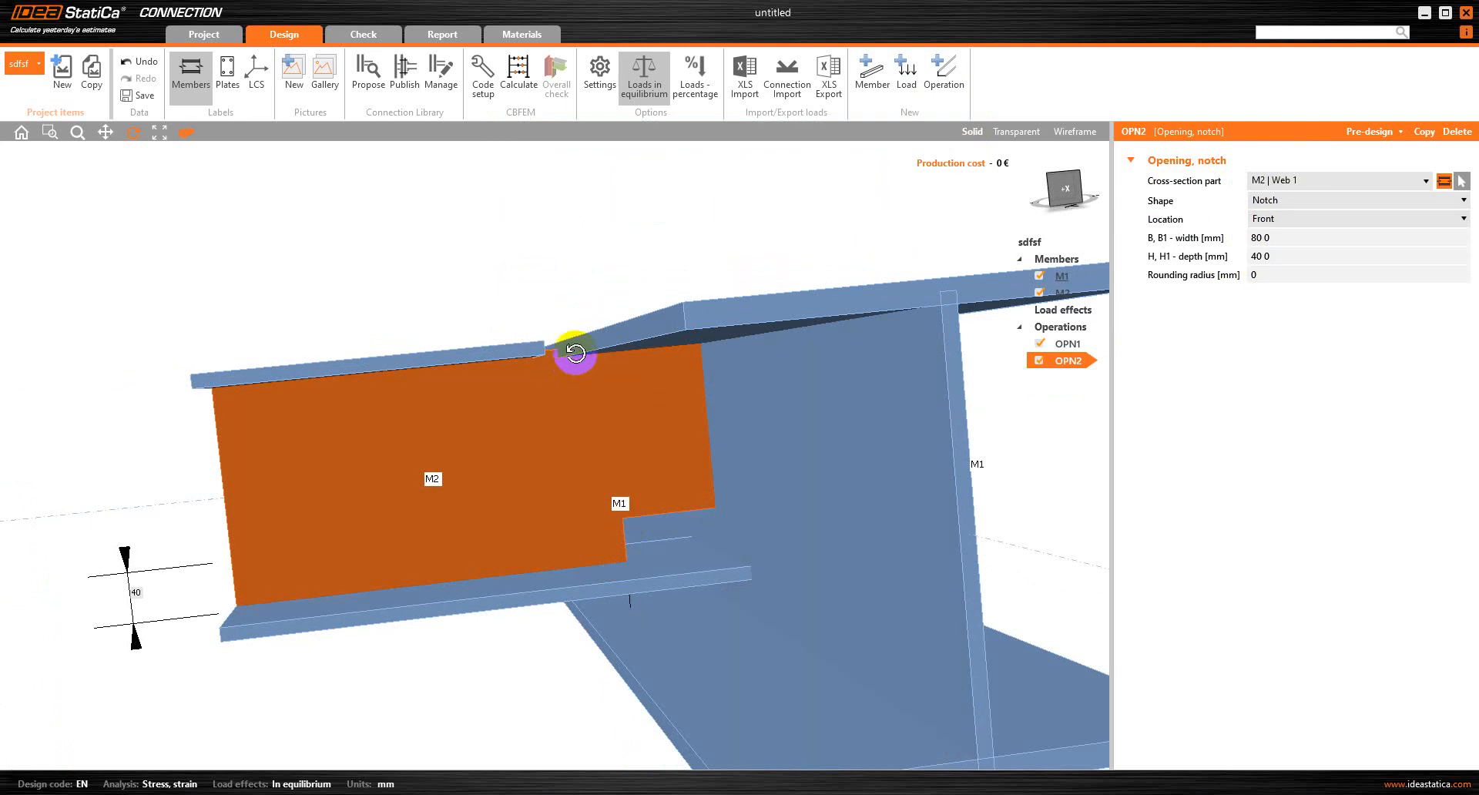
pyautogui.click(1304, 219)
pyautogui.click(1285, 247)
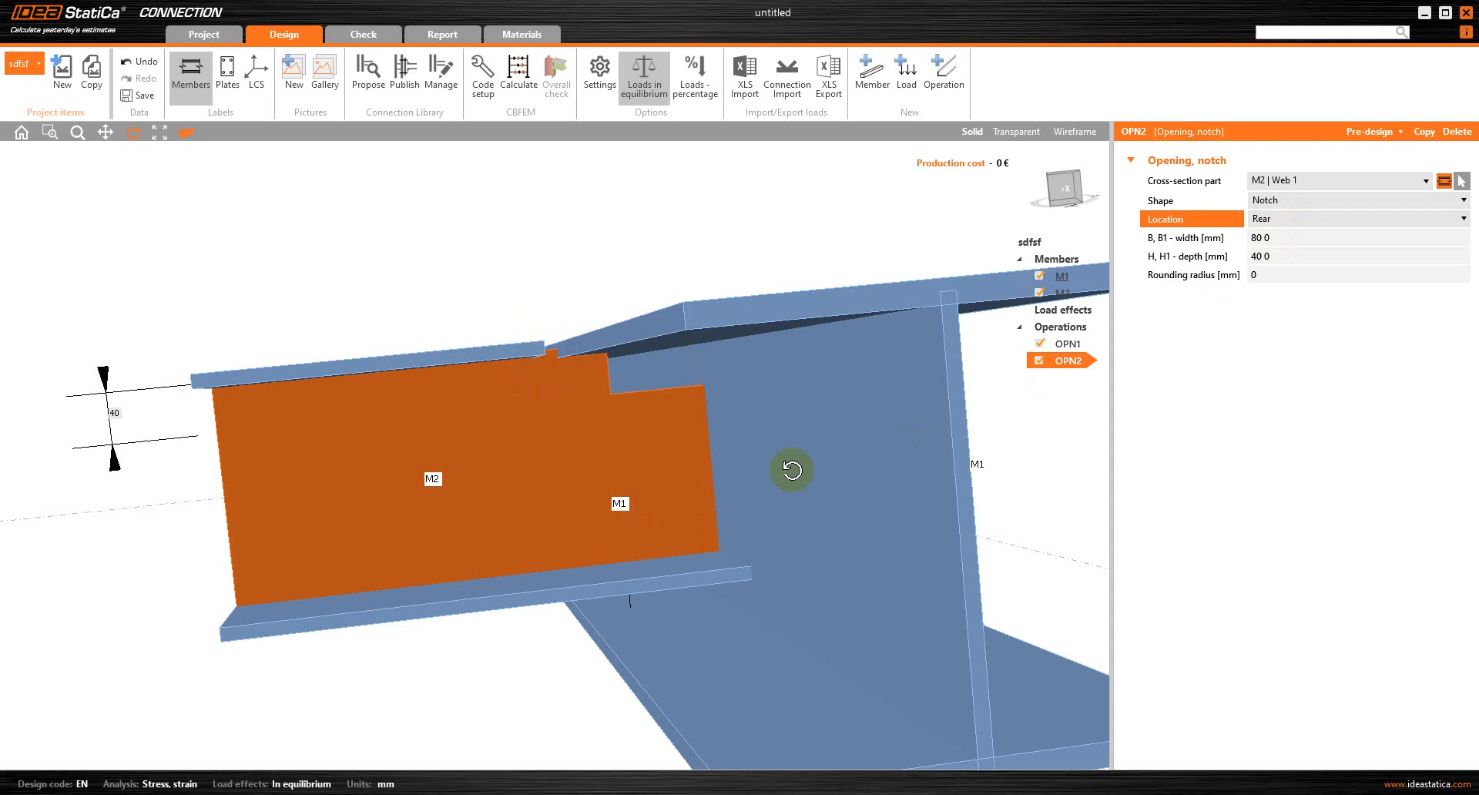
pyautogui.moveTo(650, 394); pyautogui.dragTo(693, 390)
pyautogui.moveTo(641, 343)
pyautogui.mouseDown()
pyautogui.moveTo(605, 367)
pyautogui.moveTo(590, 340)
pyautogui.moveTo(667, 346)
pyautogui.mouseUp()
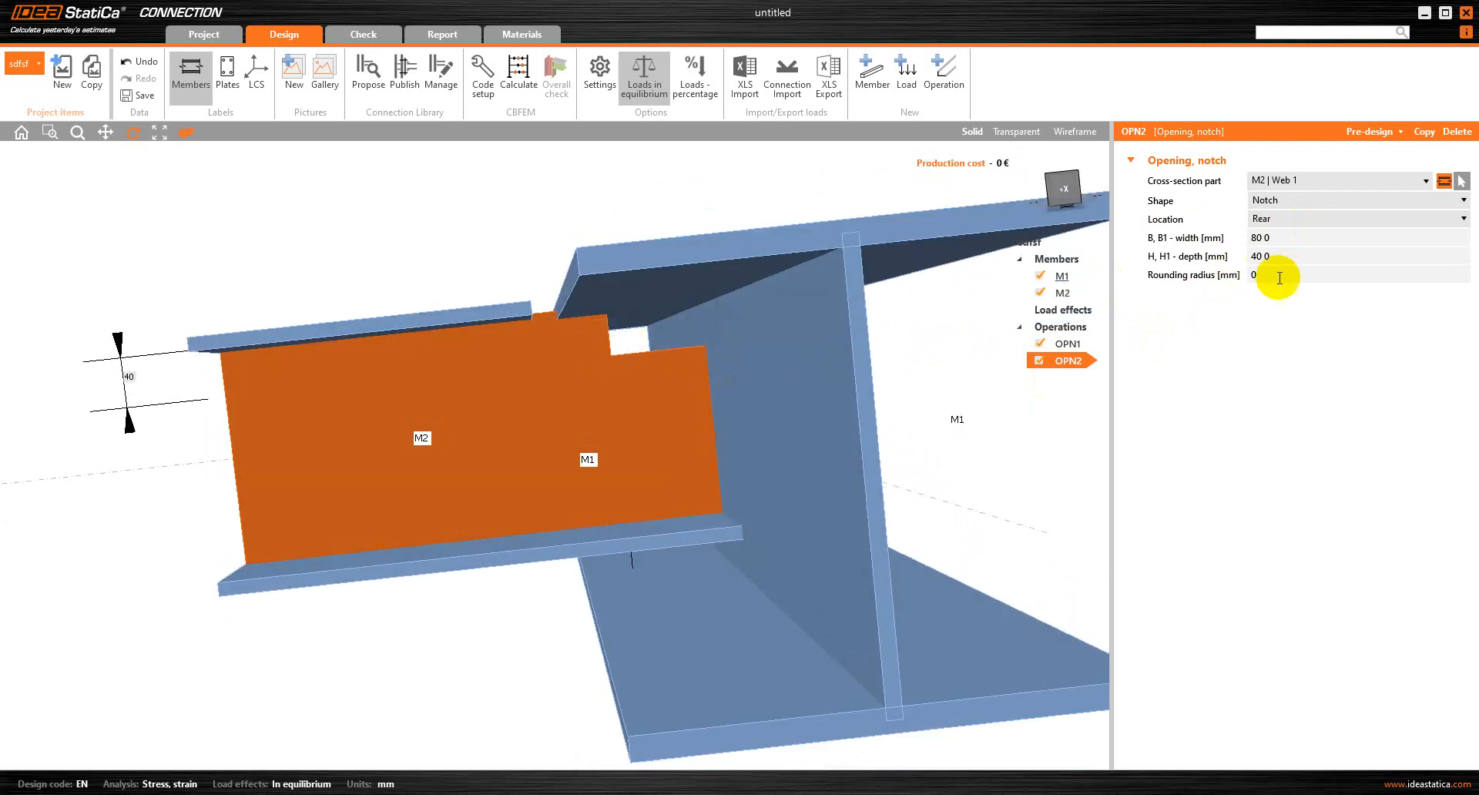
# Try a width of 130 mm for the notch in M2's web
pyautogui.scroll(3, 653, 330)
pyautogui.moveTo(667, 331); pyautogui.dragTo(670, 334)
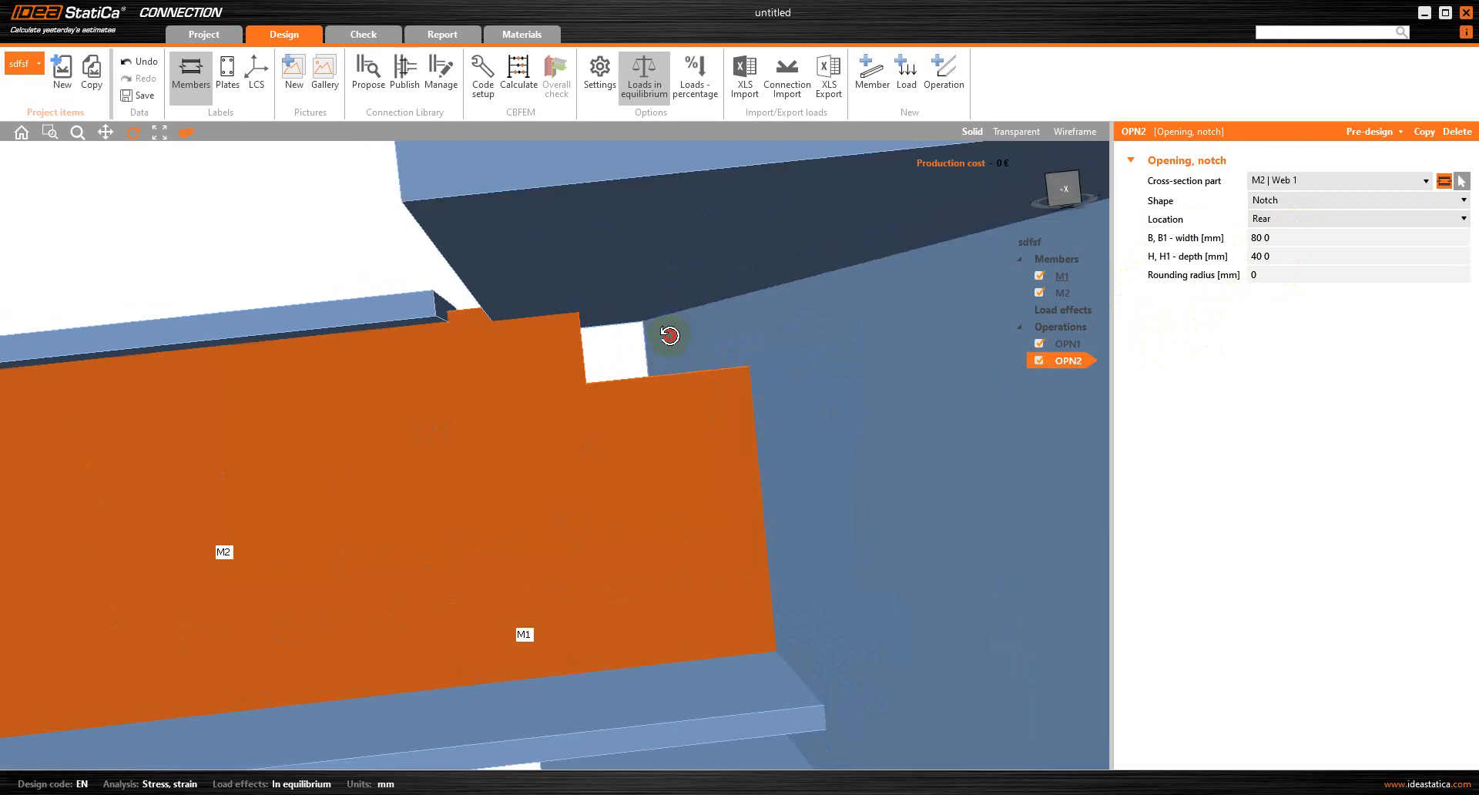
pyautogui.click(1240, 241)
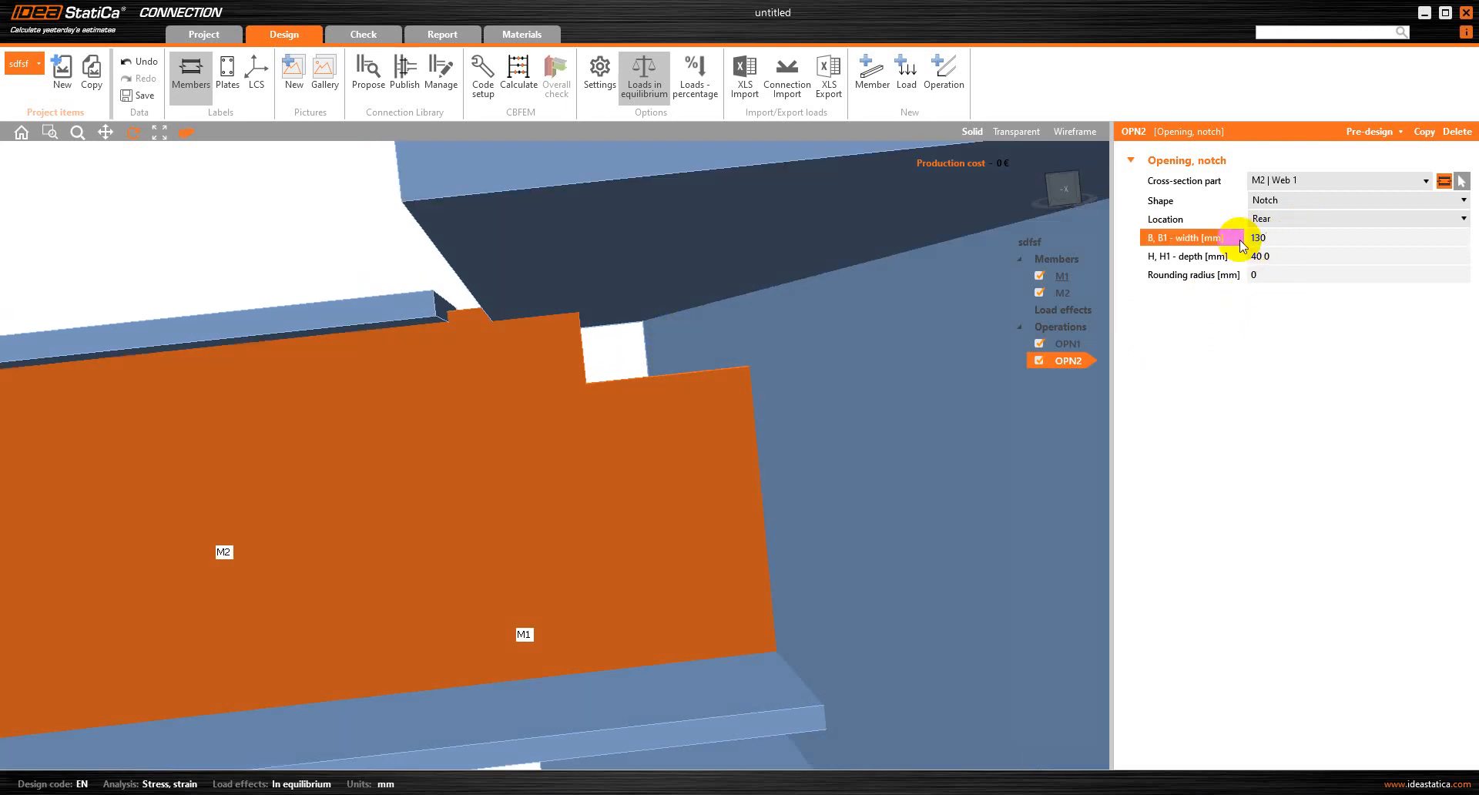
pyautogui.press('Tab')
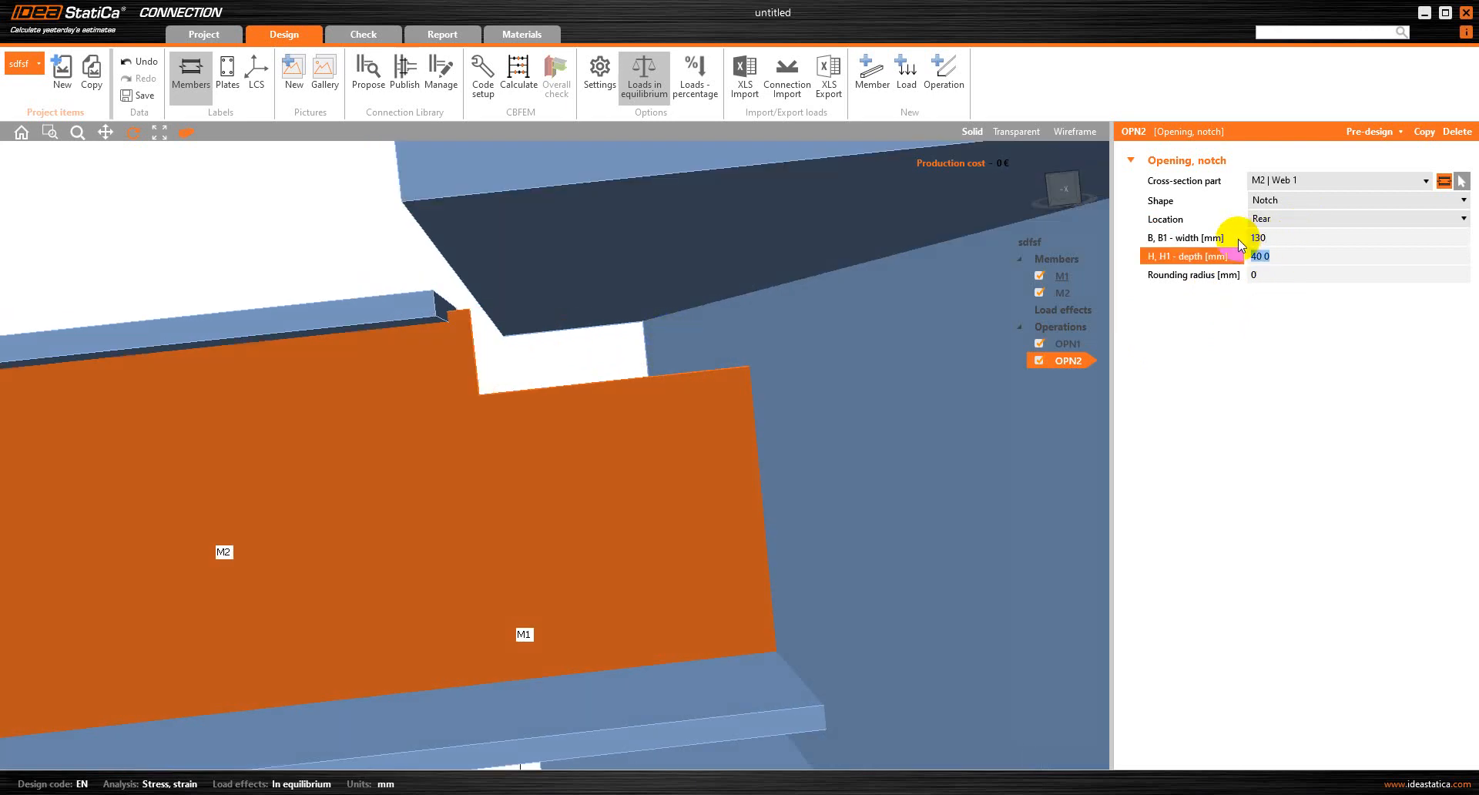
# Set the web notch's width to 140 mm, try a depth of 20 mm, and settle on 25 mm
pyautogui.click(1278, 240)
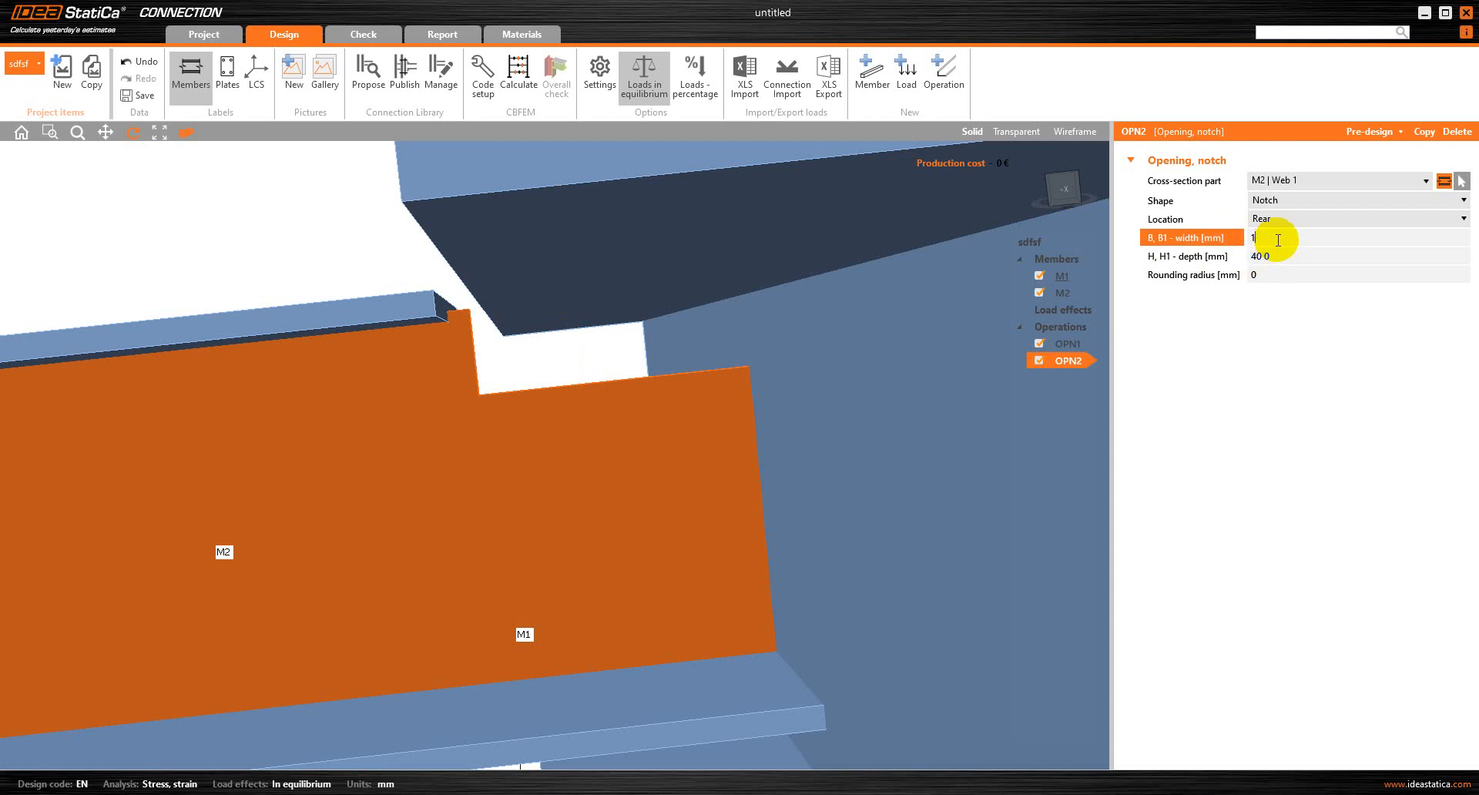
pyautogui.press('Tab')
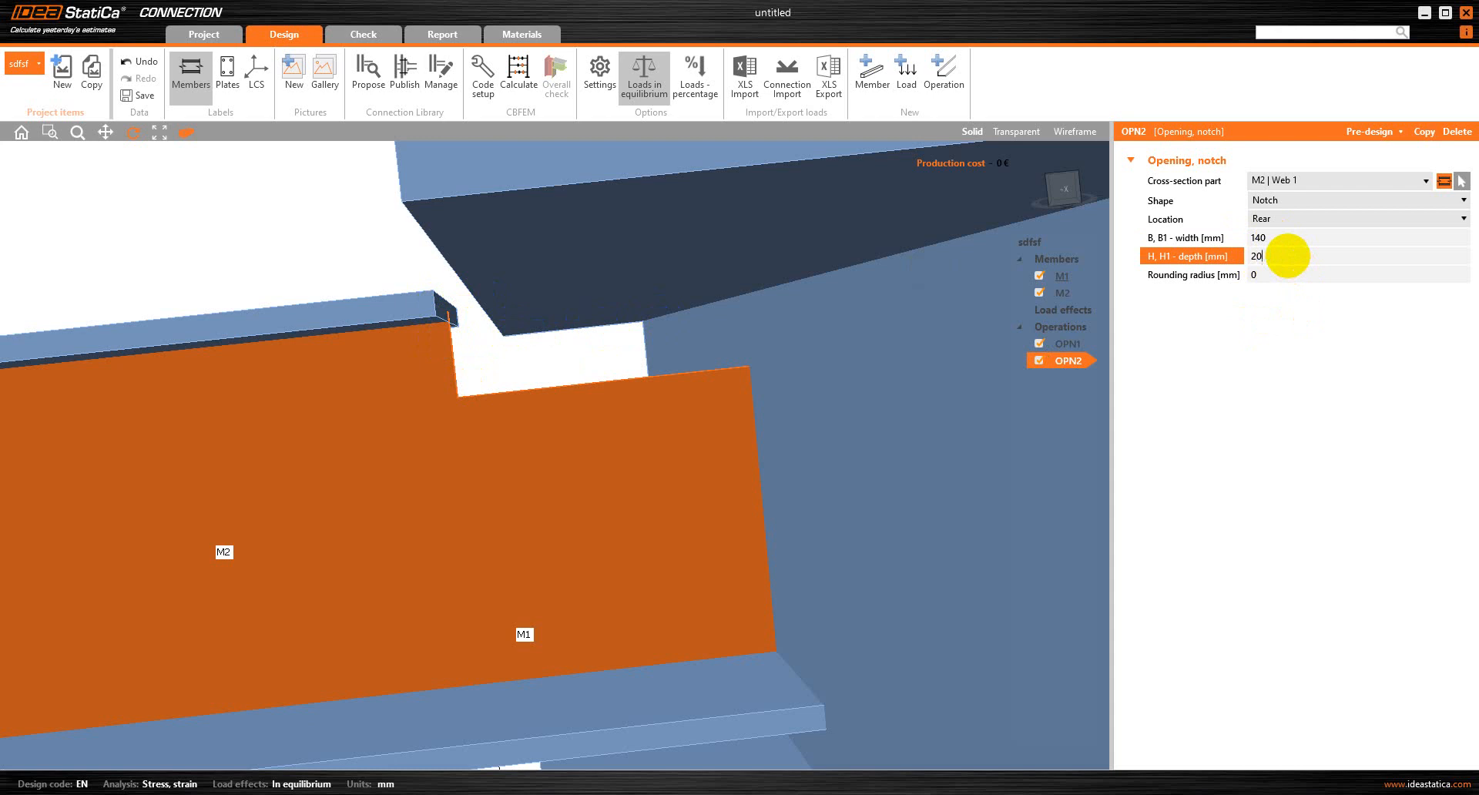
pyautogui.press('Tab')
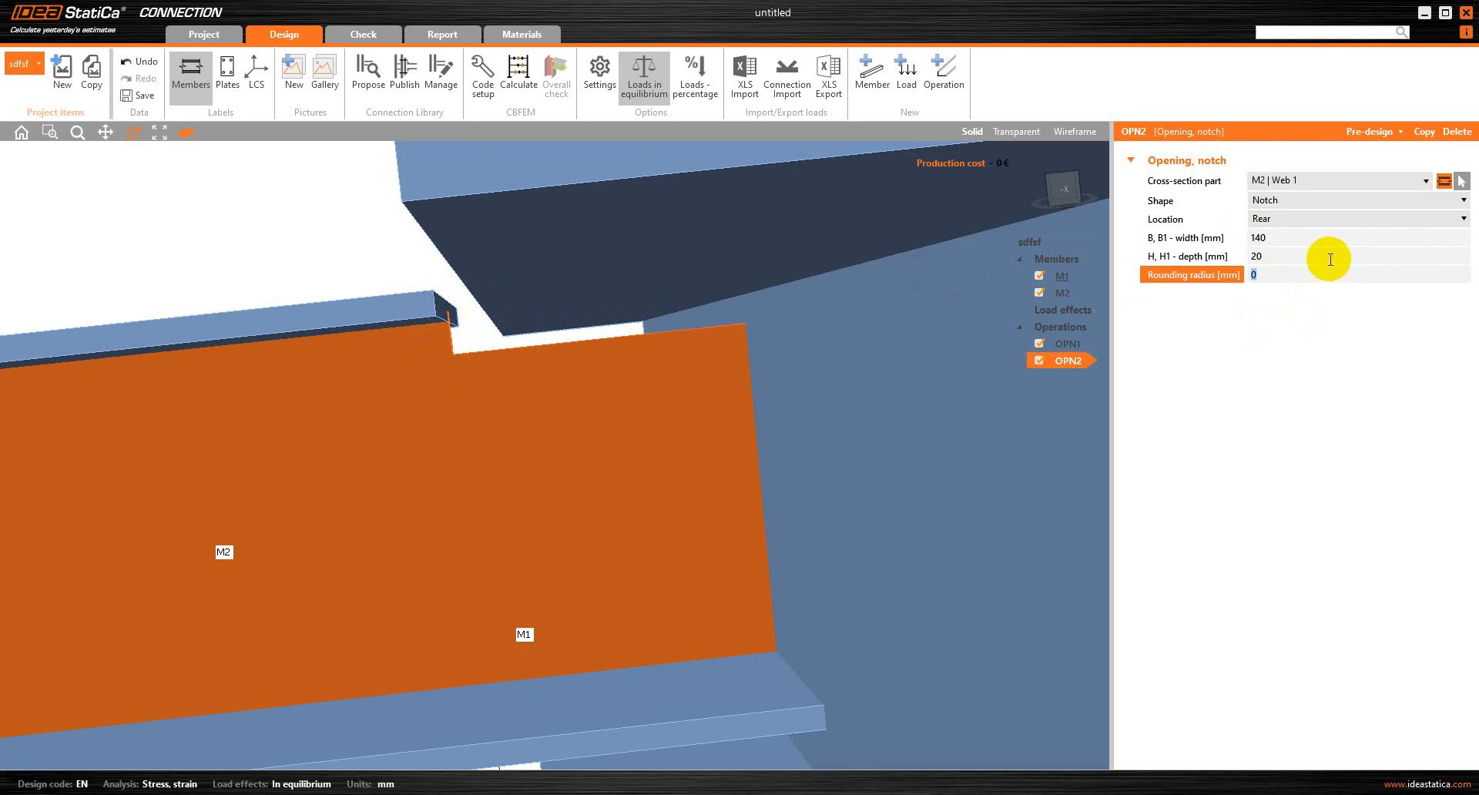
pyautogui.click(1306, 252)
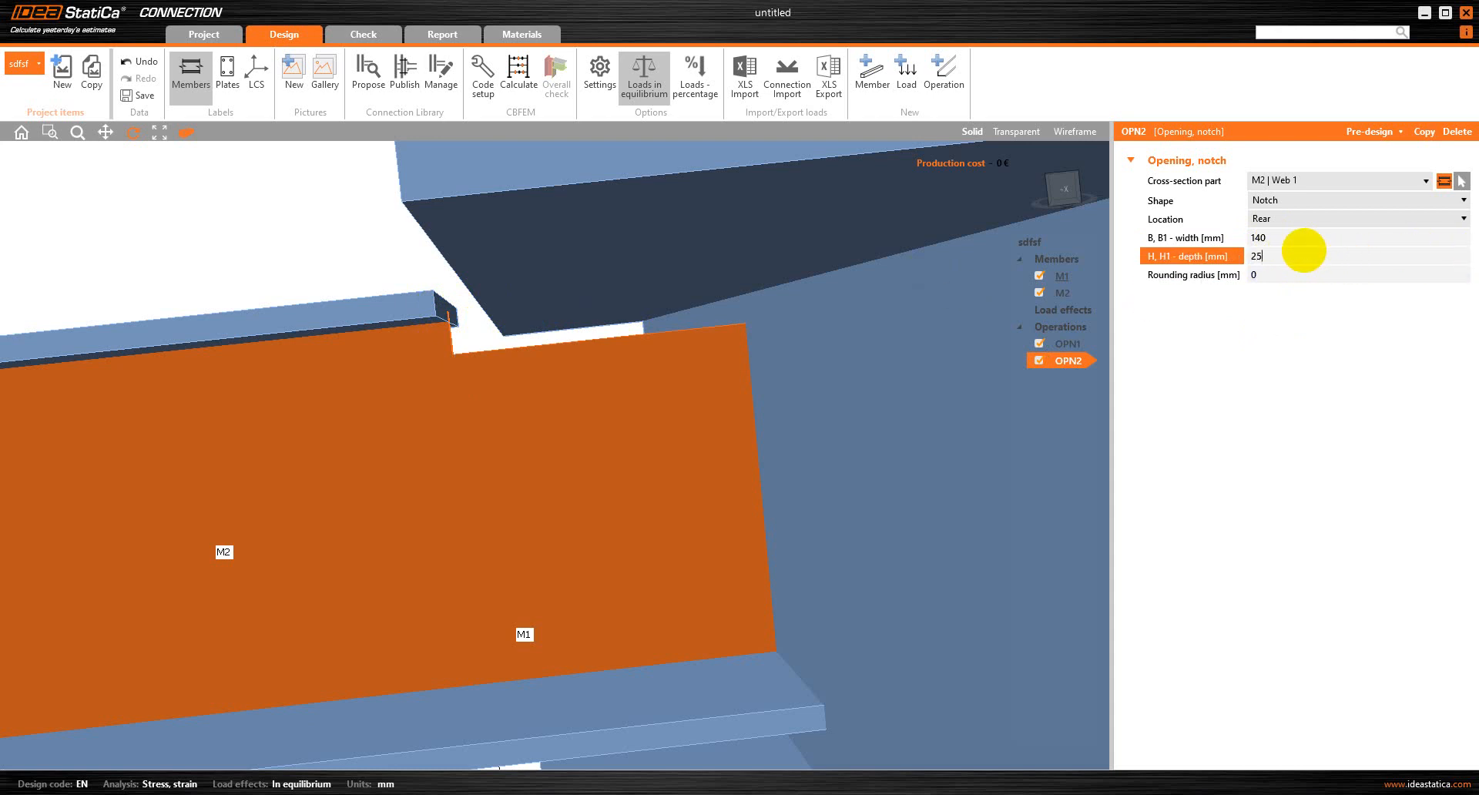
pyautogui.press('Tab')
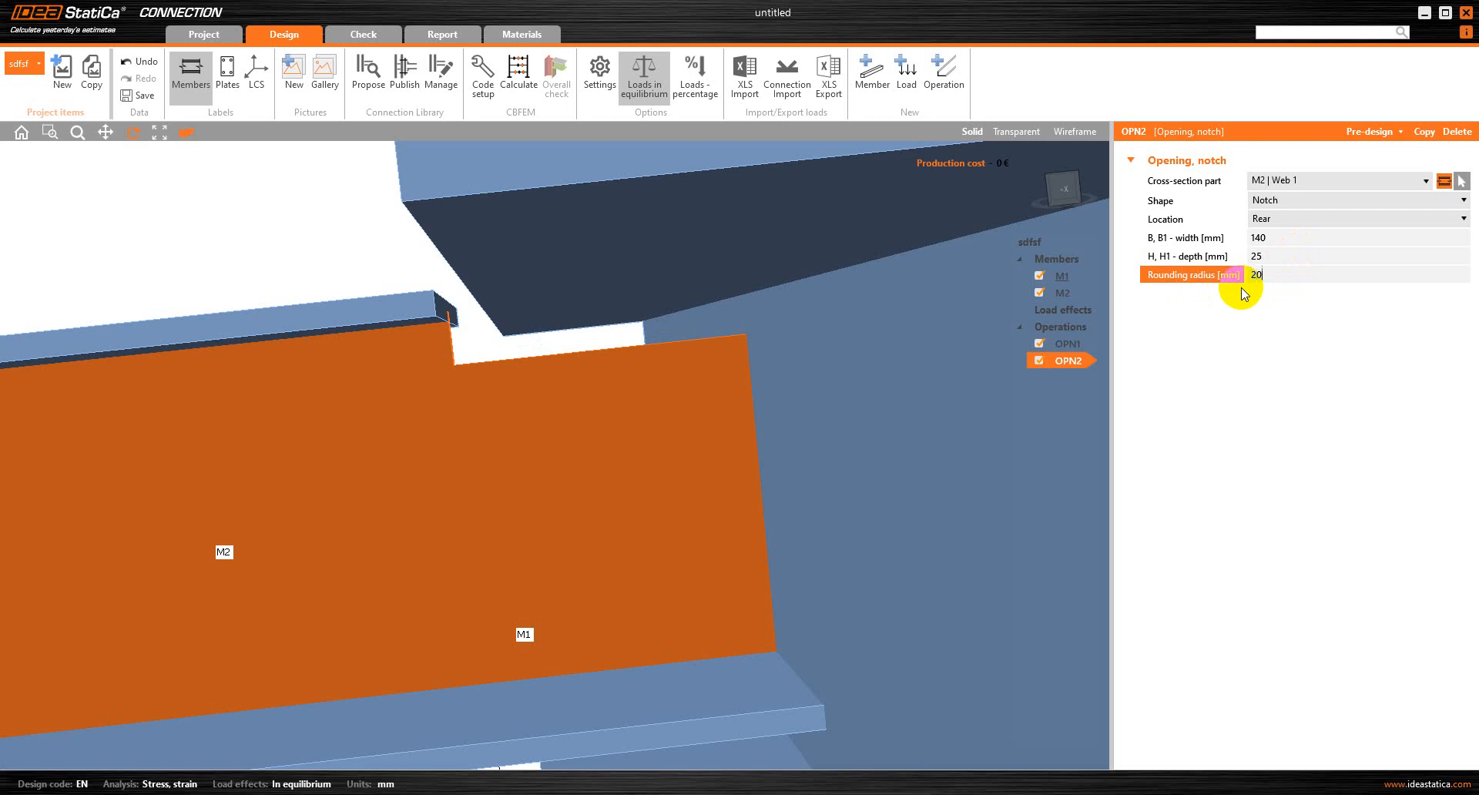
# Round the web notch's corner with a 20 mm radius and inspect the finished cut
pyautogui.write('20')
pyautogui.press('Tab')
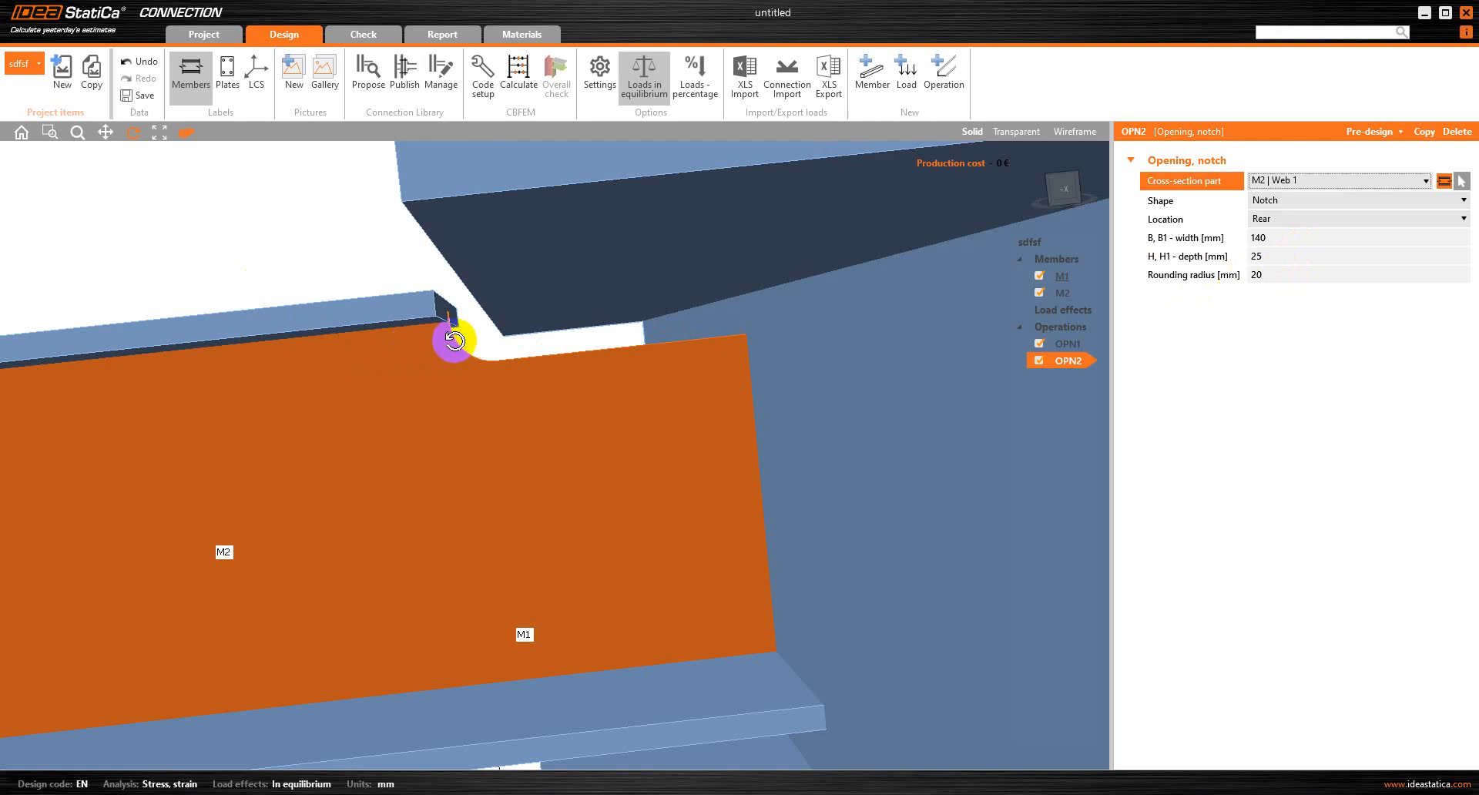
pyautogui.scroll(-3, 503, 358)
pyautogui.moveTo(515, 406)
pyautogui.mouseDown()
pyautogui.moveTo(527, 426)
pyautogui.moveTo(511, 418)
pyautogui.mouseUp()
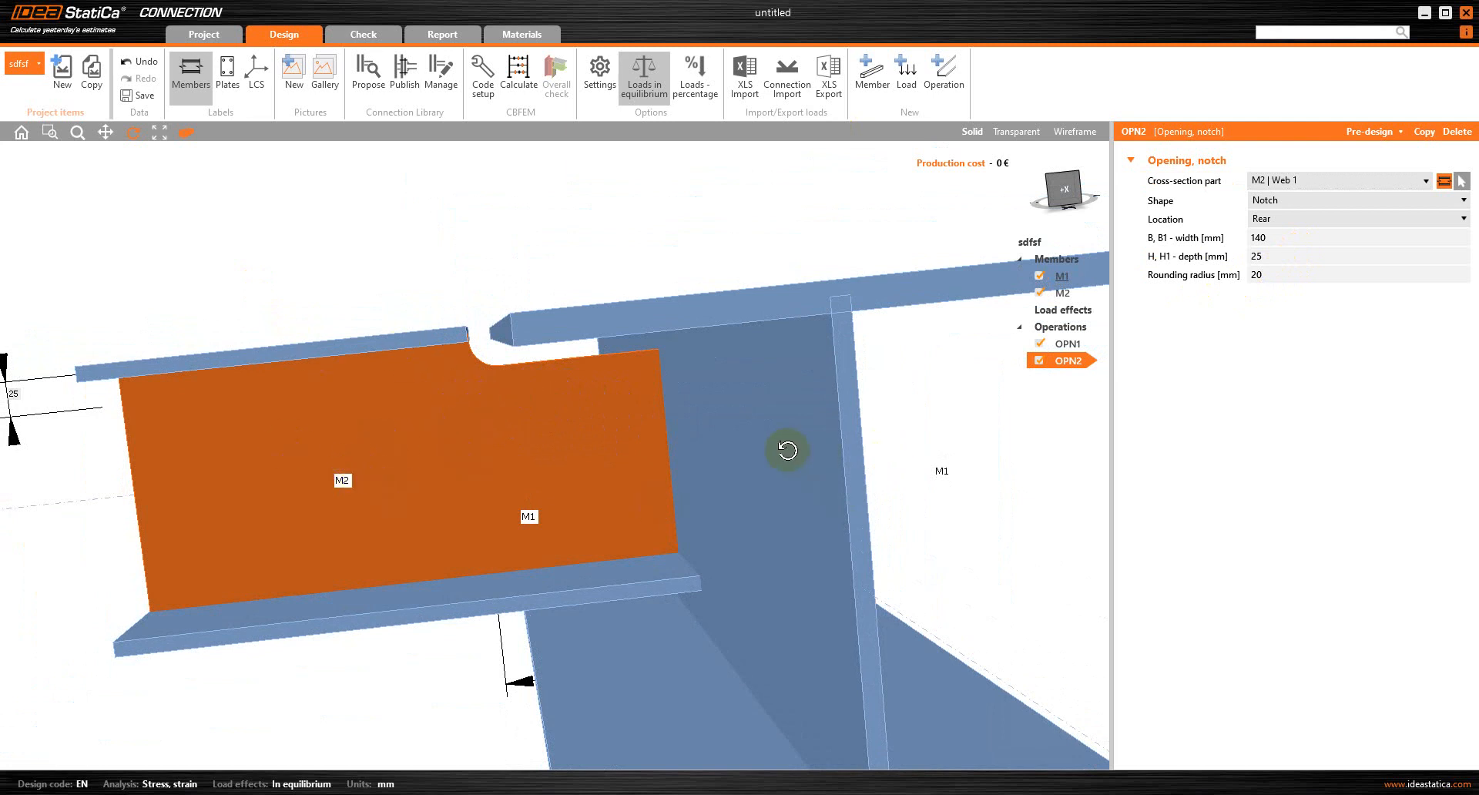
# Add a bolted end plate operation joining M2 to M1, using M20 bolts of grade 8.8
pyautogui.click(940, 74)
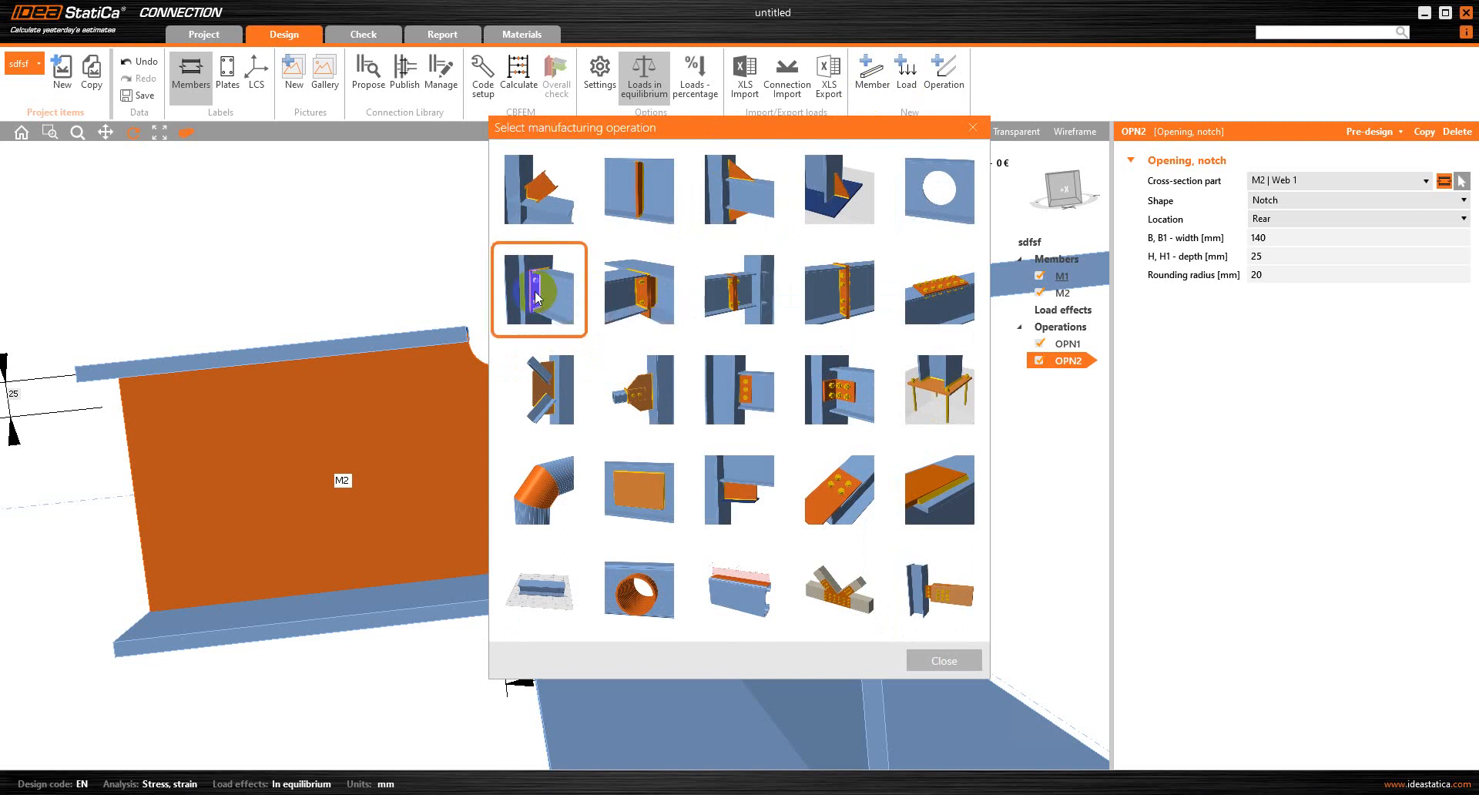
pyautogui.click(537, 297)
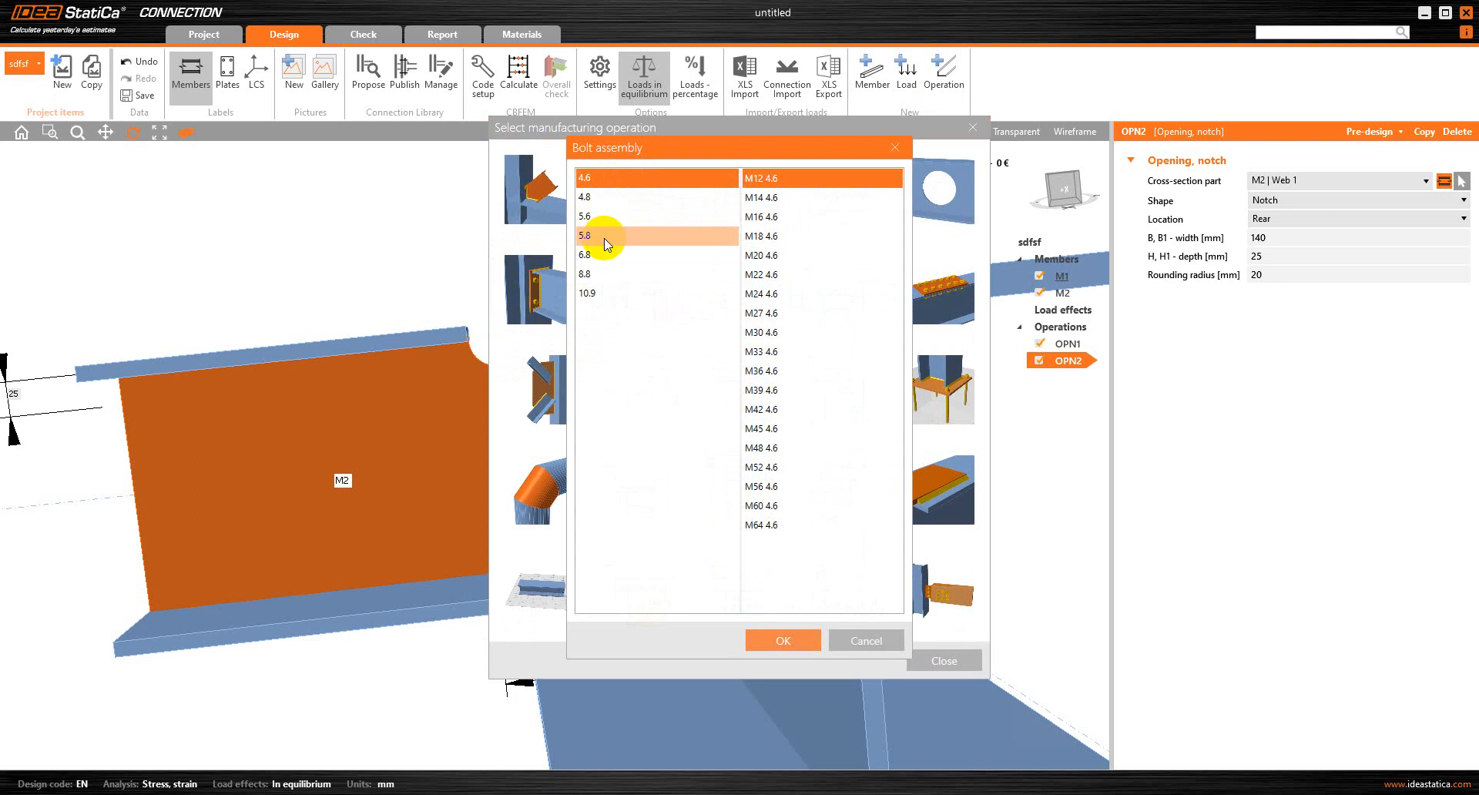
pyautogui.click(605, 275)
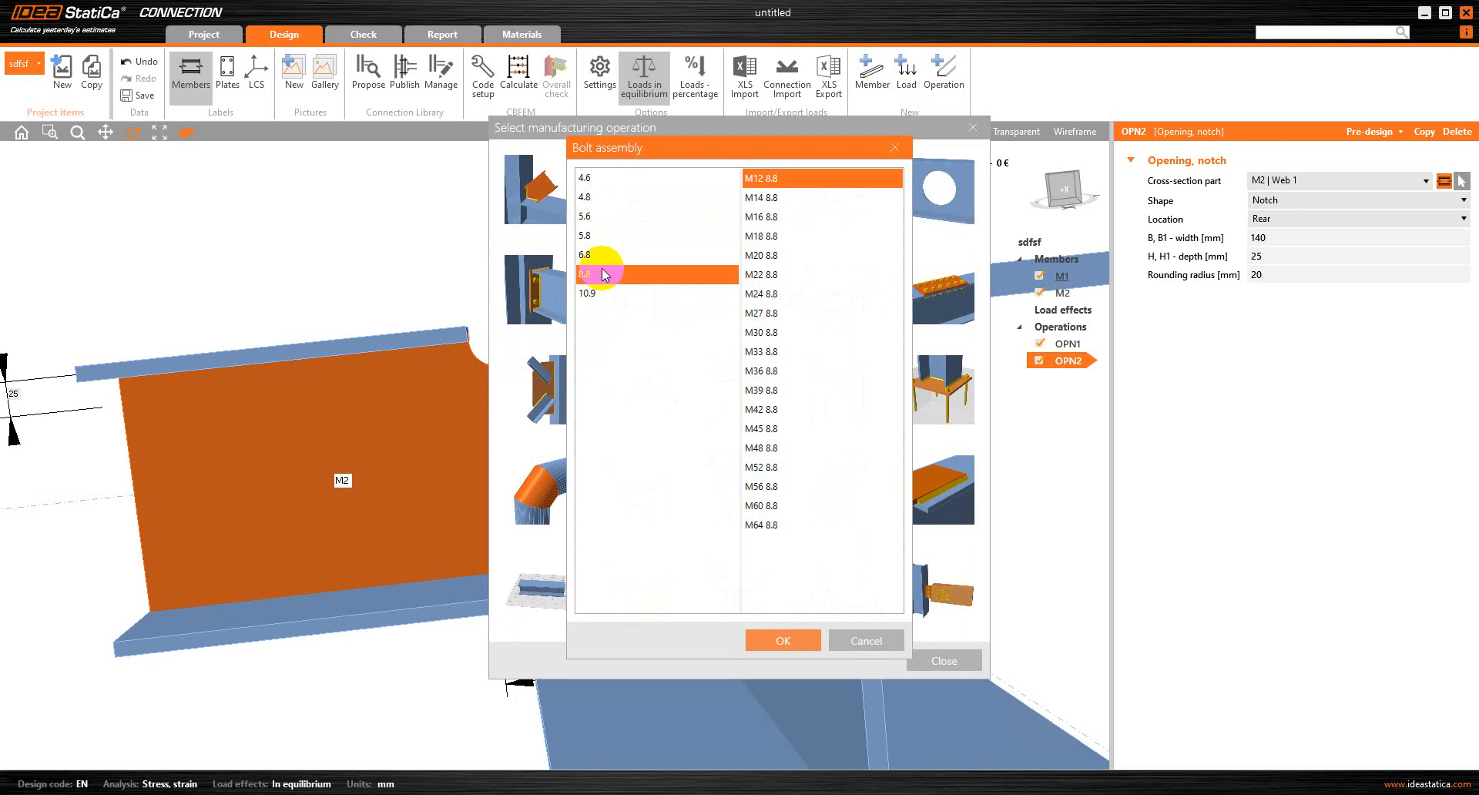
pyautogui.click(783, 254)
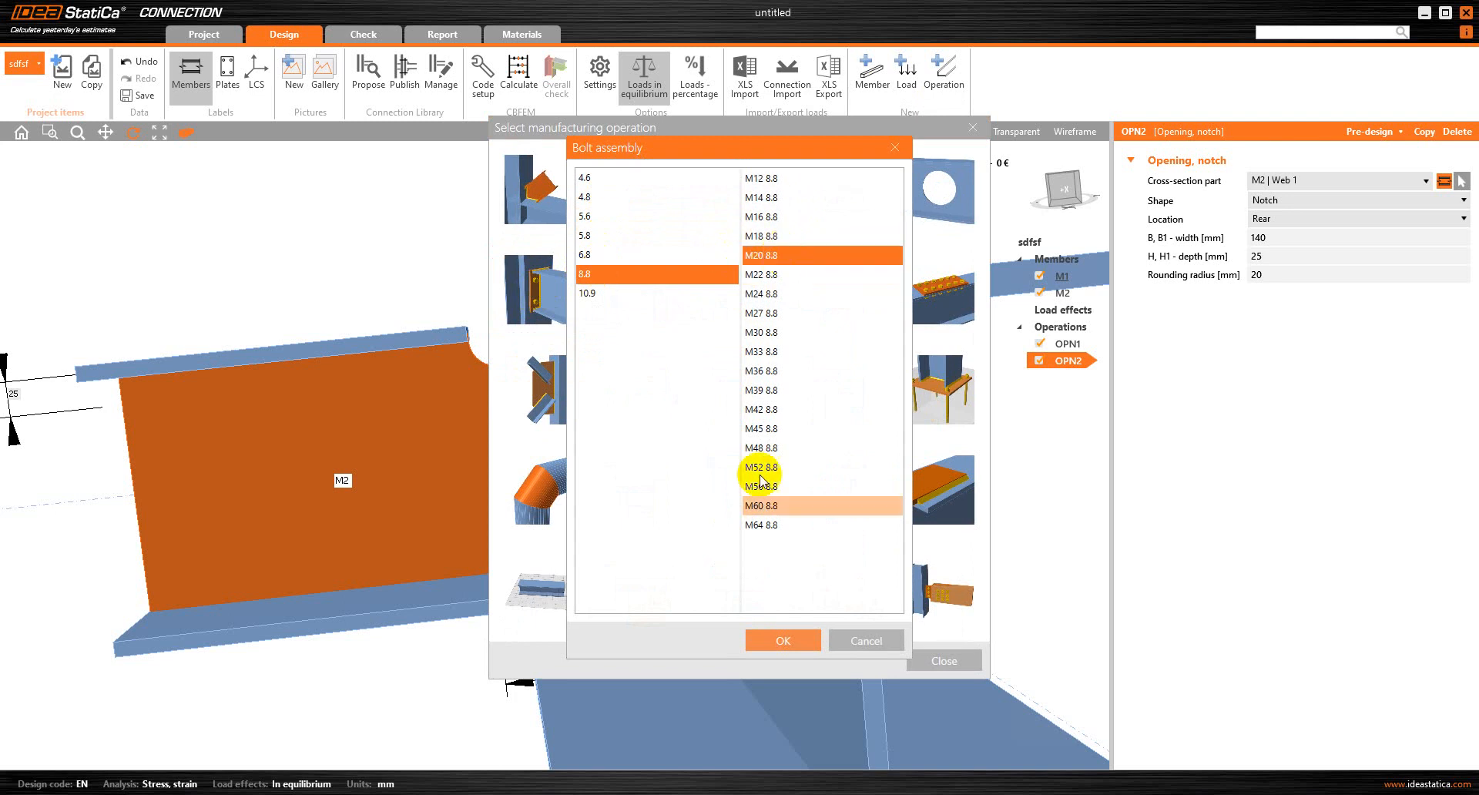
pyautogui.click(773, 638)
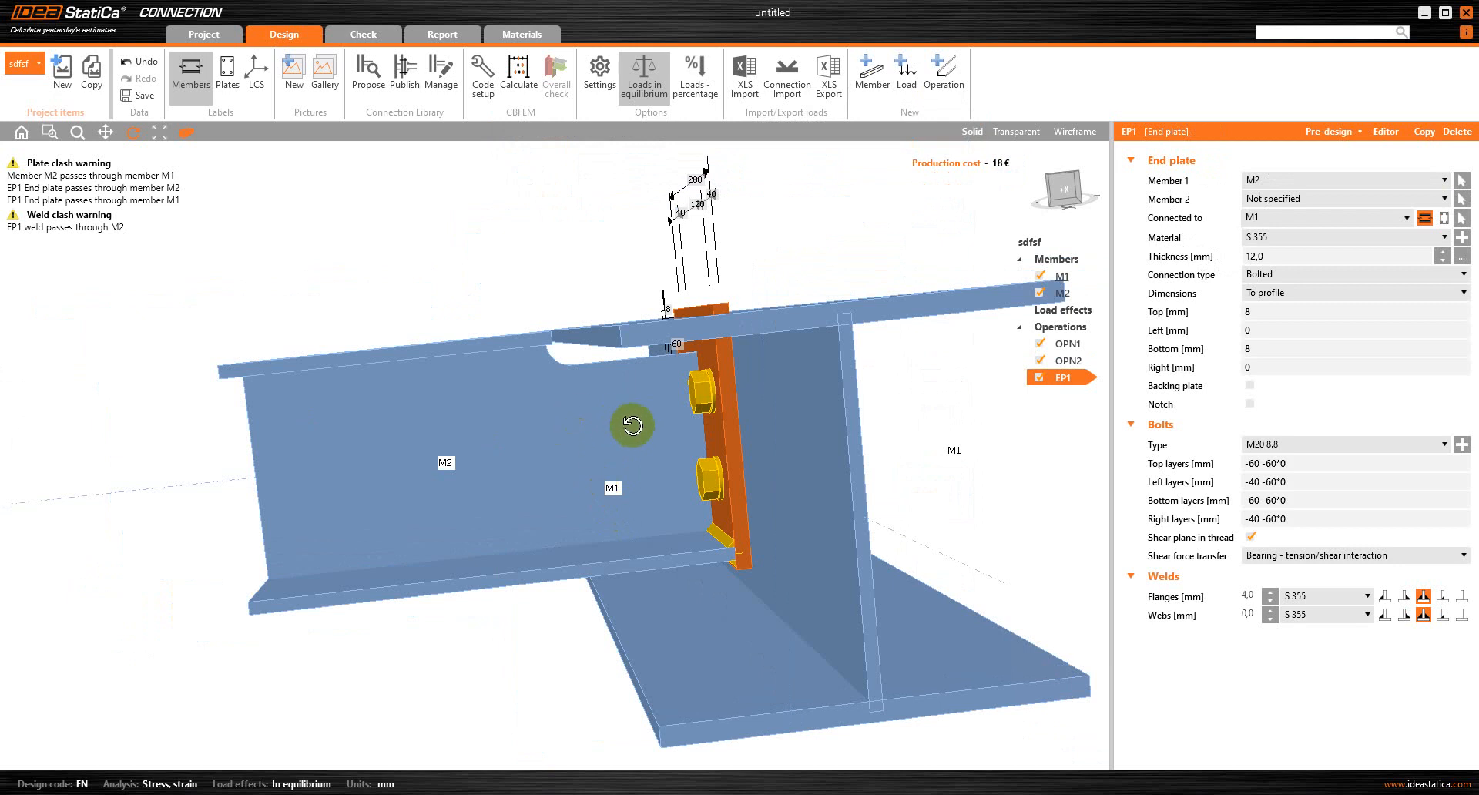
# Inspect the new end plate from several angles and in transparent display to find where plates and welds clash
pyautogui.moveTo(631, 425); pyautogui.dragTo(664, 426)
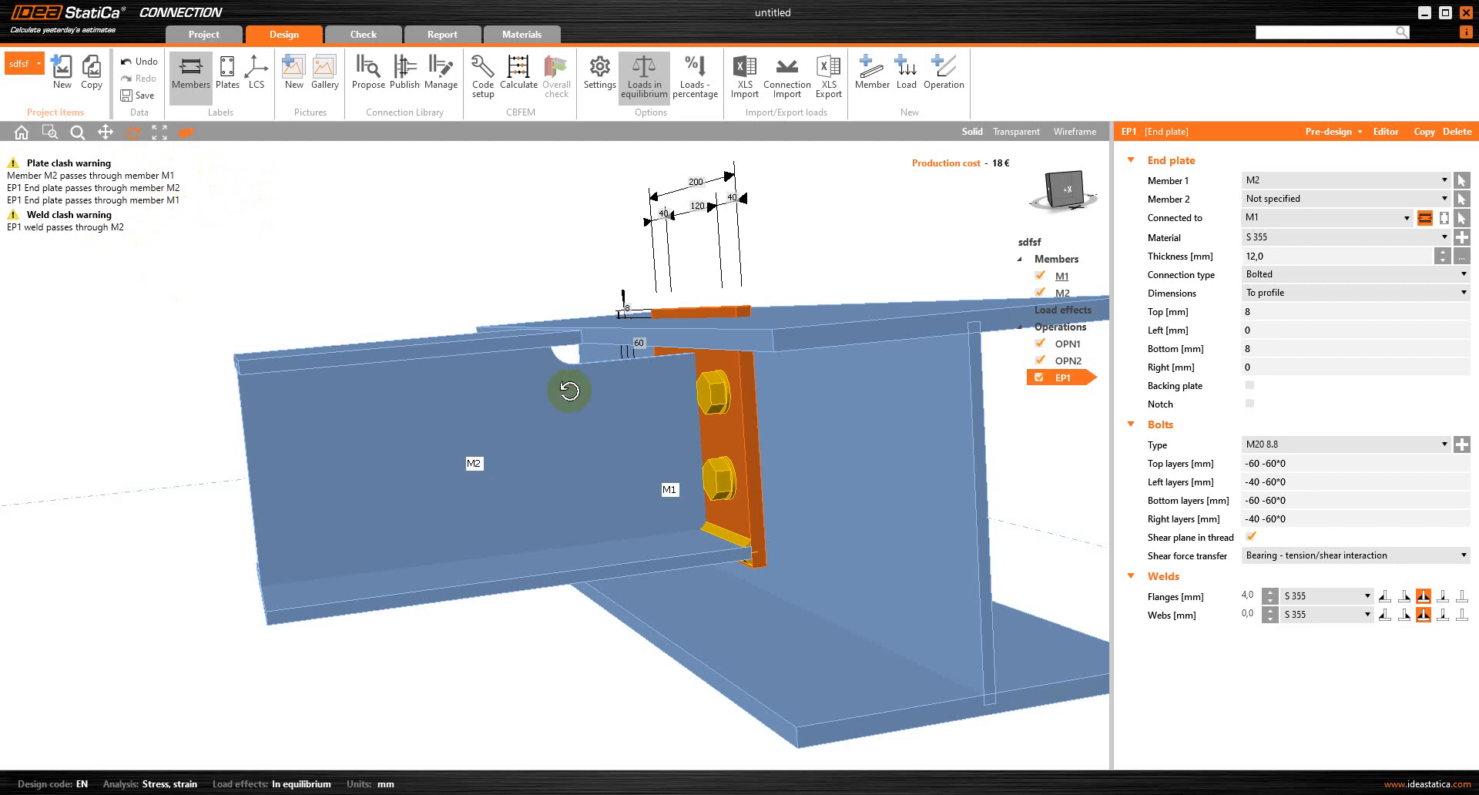
pyautogui.moveTo(728, 395); pyautogui.dragTo(683, 465)
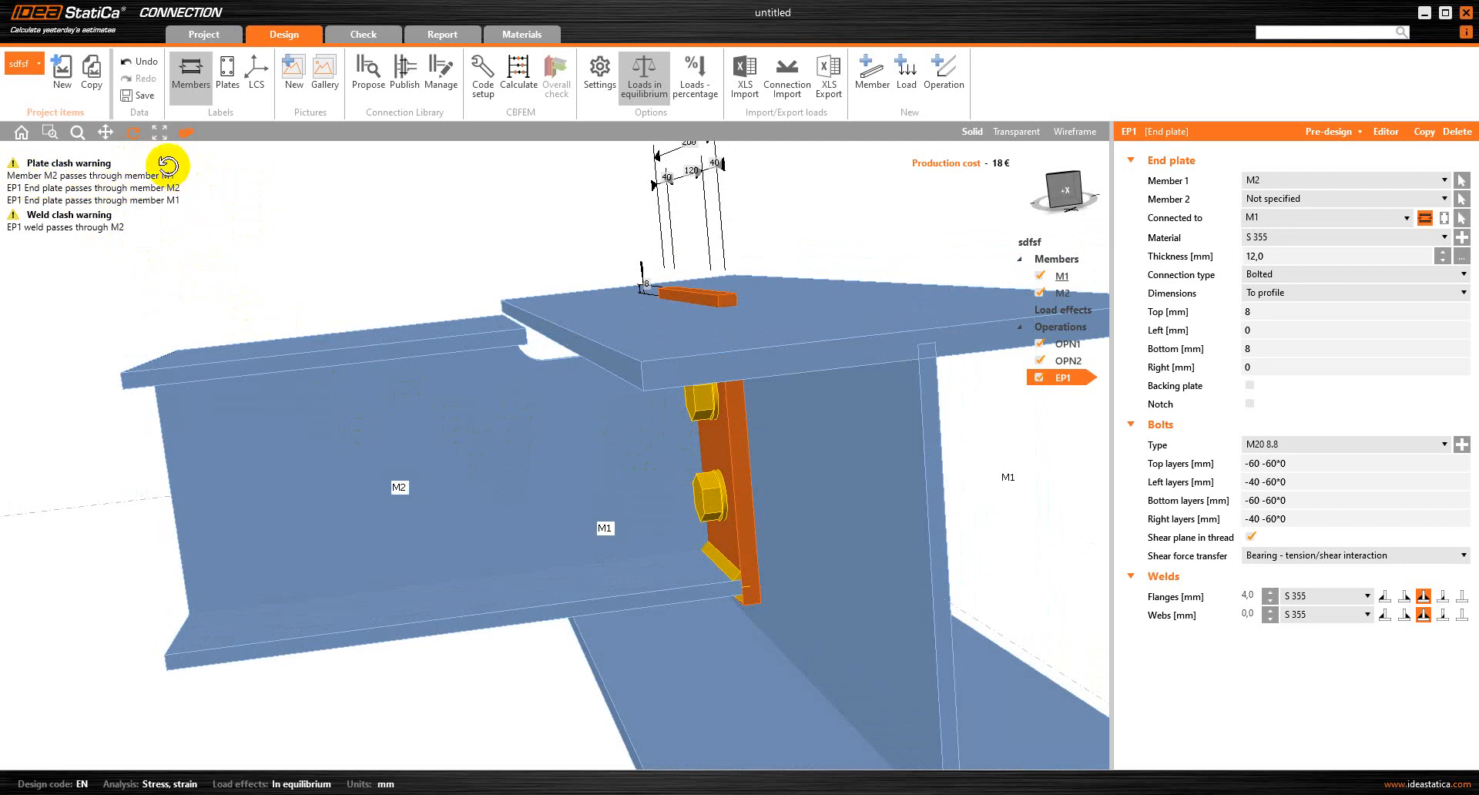
pyautogui.scroll(2, 763, 442)
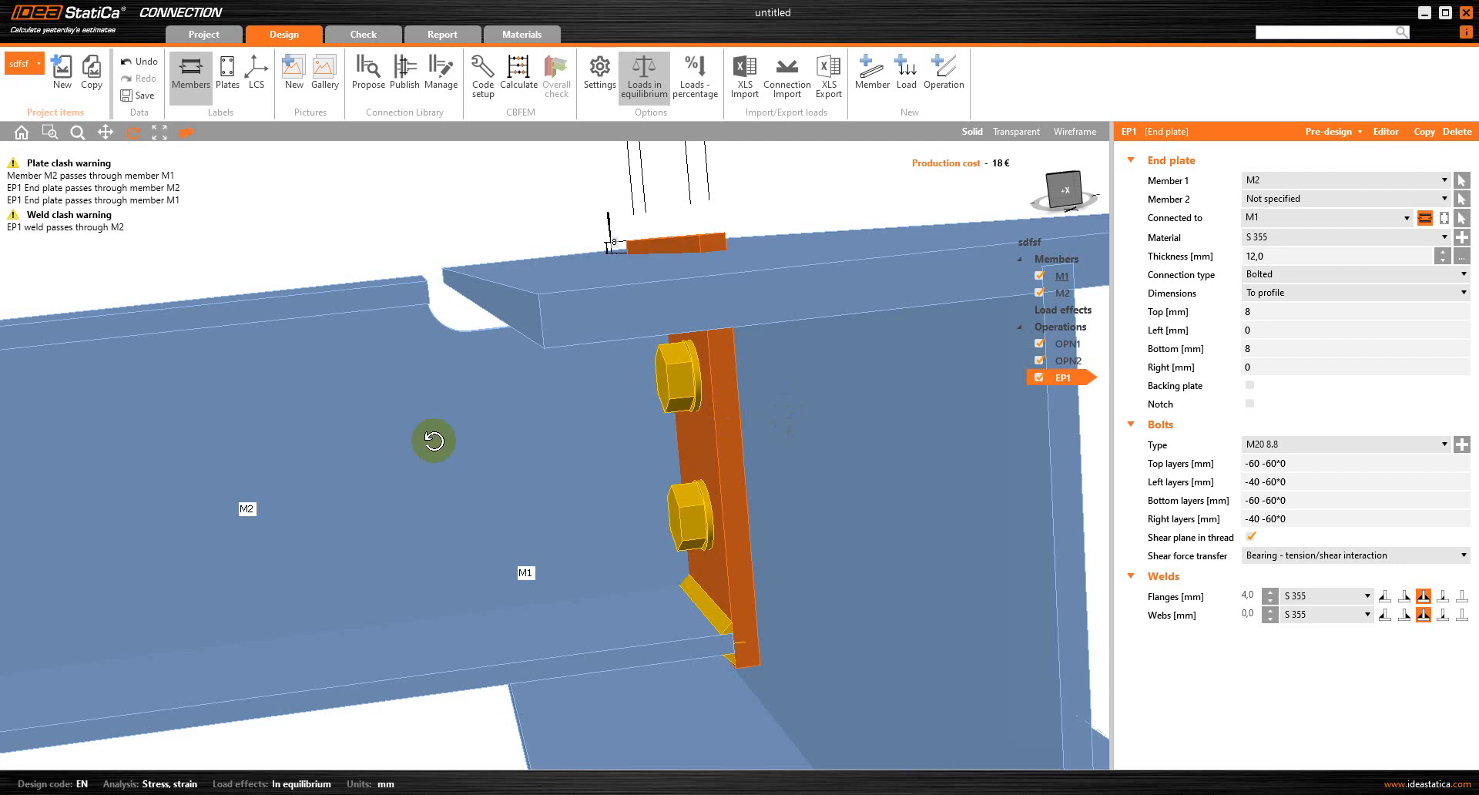
pyautogui.moveTo(433, 440); pyautogui.dragTo(584, 459)
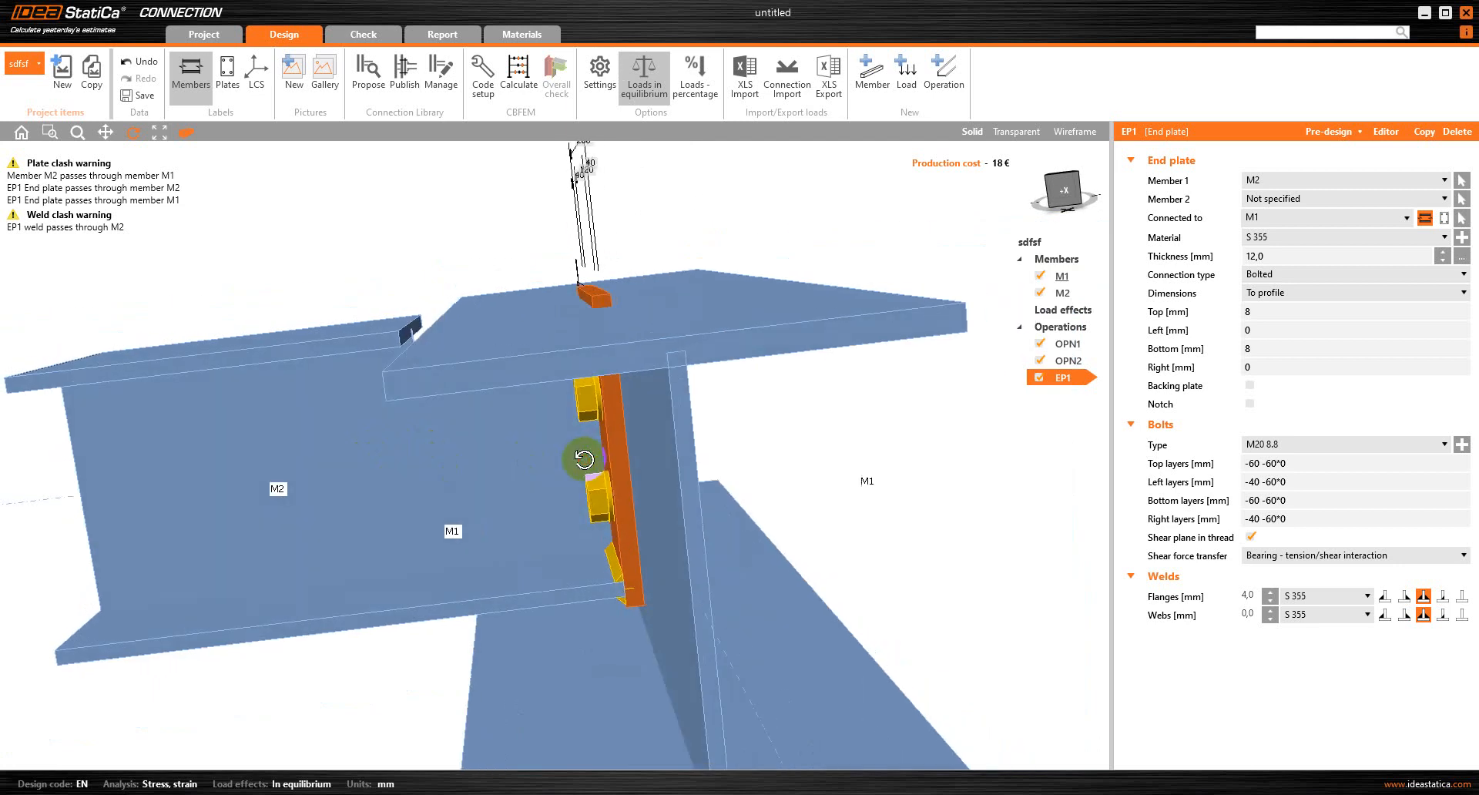
pyautogui.click(1016, 132)
pyautogui.moveTo(700, 448); pyautogui.dragTo(611, 429)
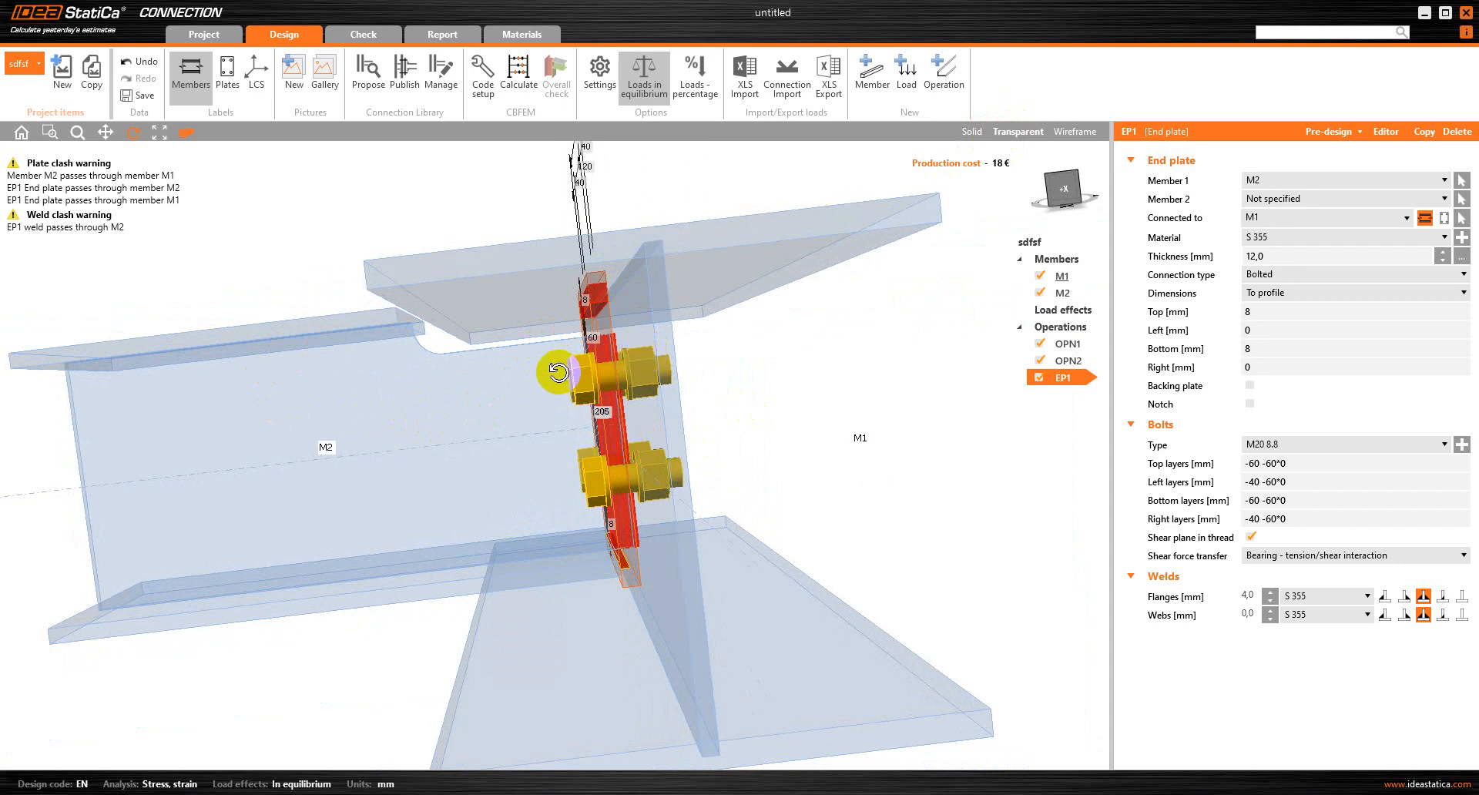
# Try an offset ex of 14 mm for member M2
pyautogui.click(1075, 294)
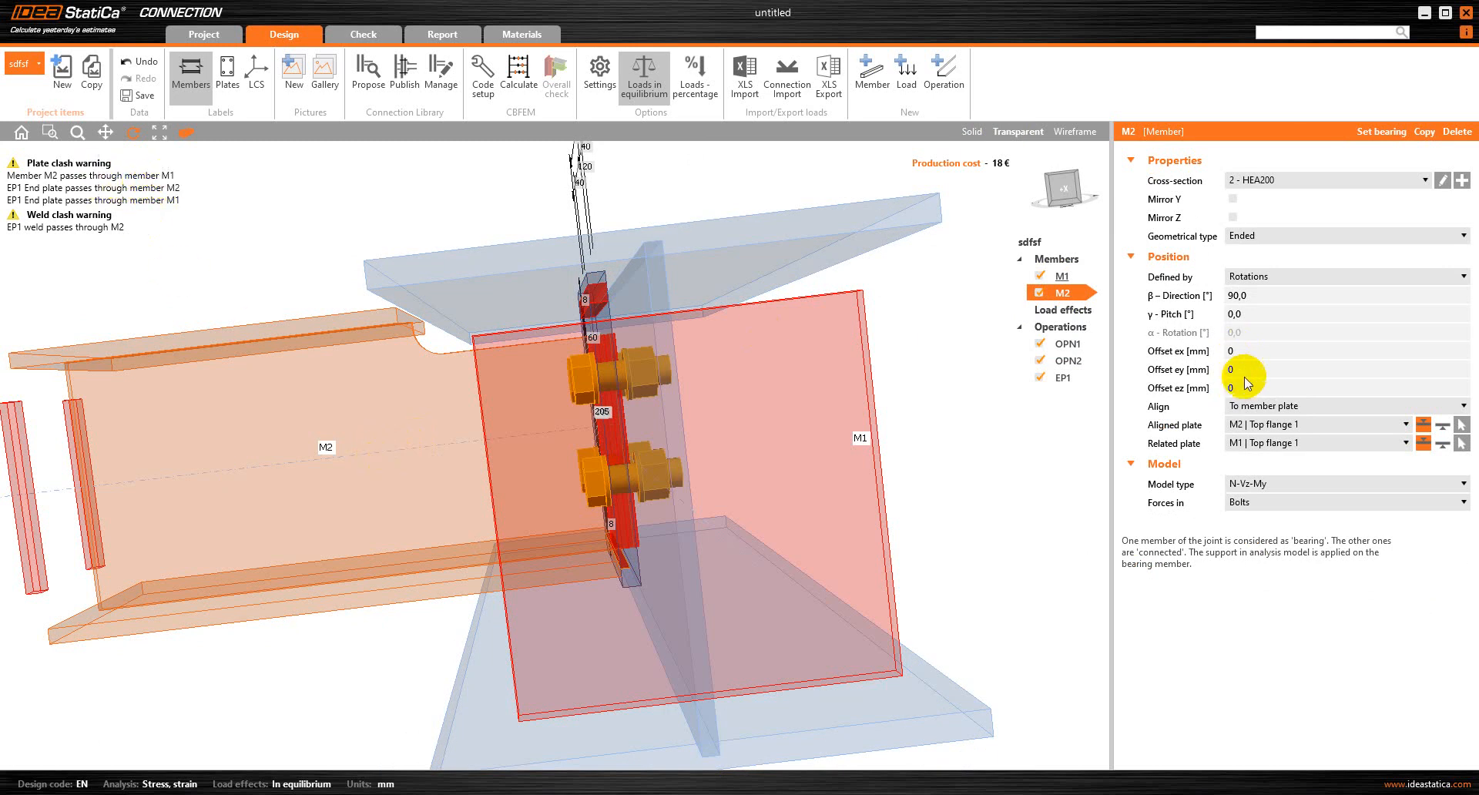
pyautogui.click(1250, 352)
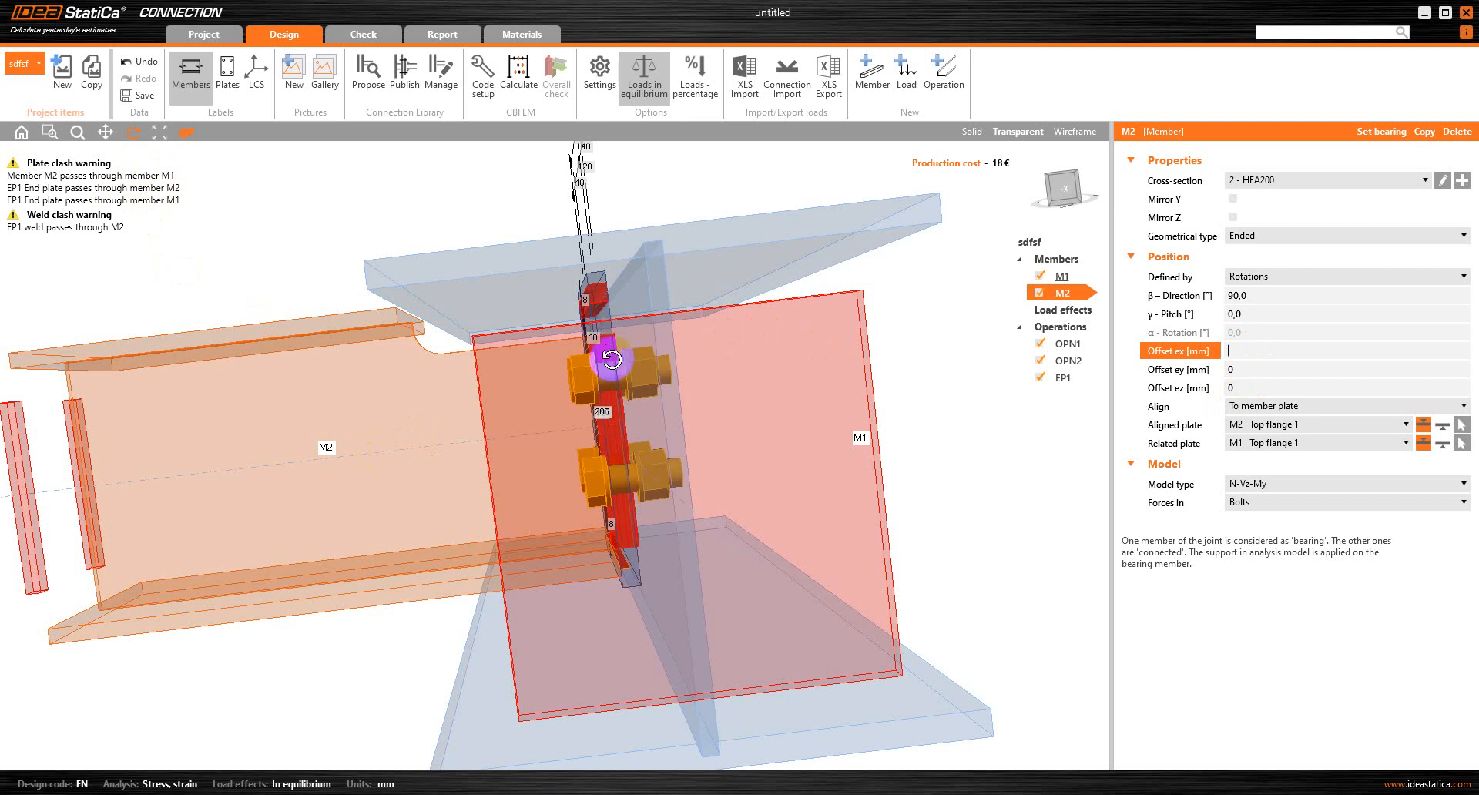
pyautogui.click(517, 383)
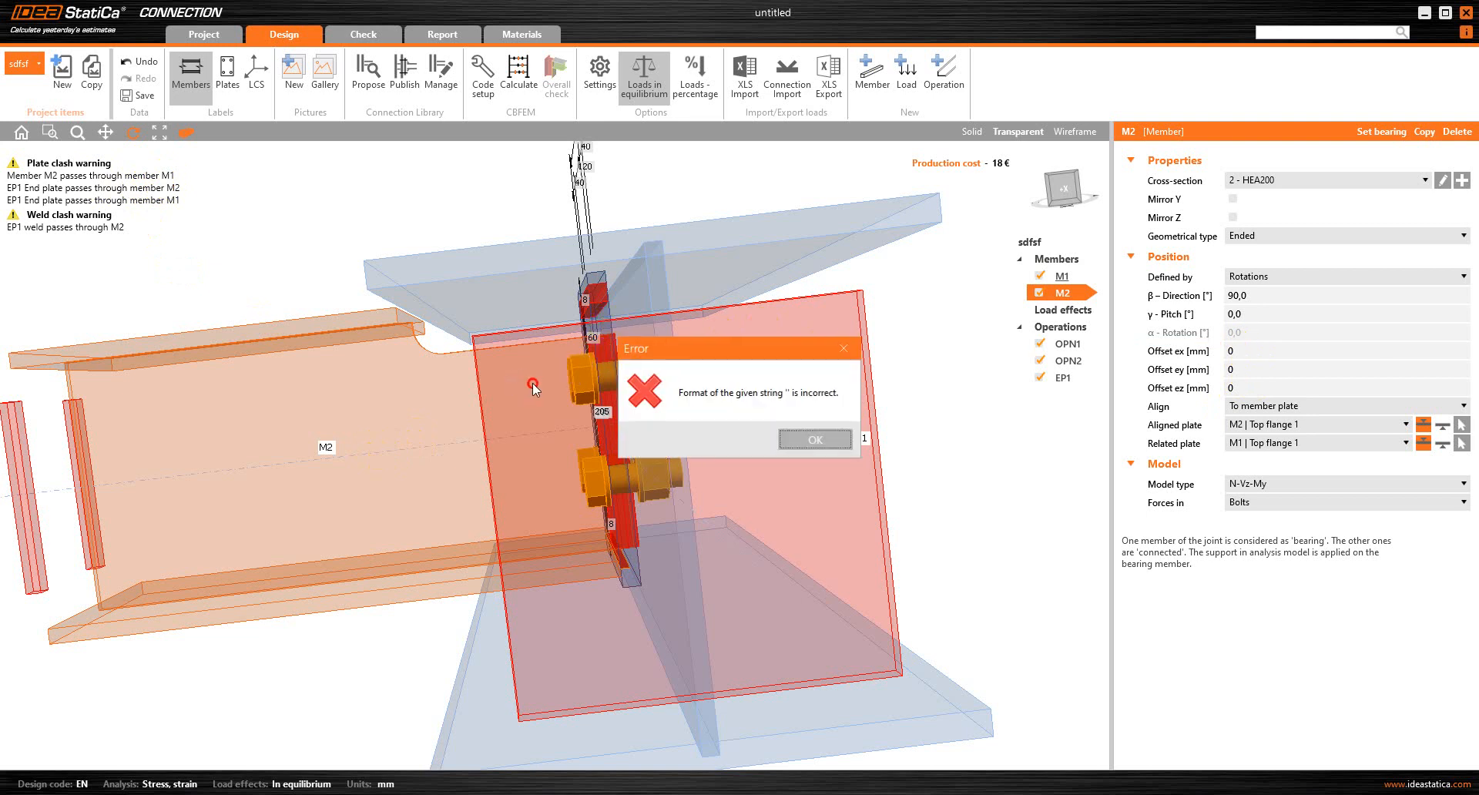
pyautogui.click(816, 440)
pyautogui.moveTo(801, 443); pyautogui.dragTo(616, 377)
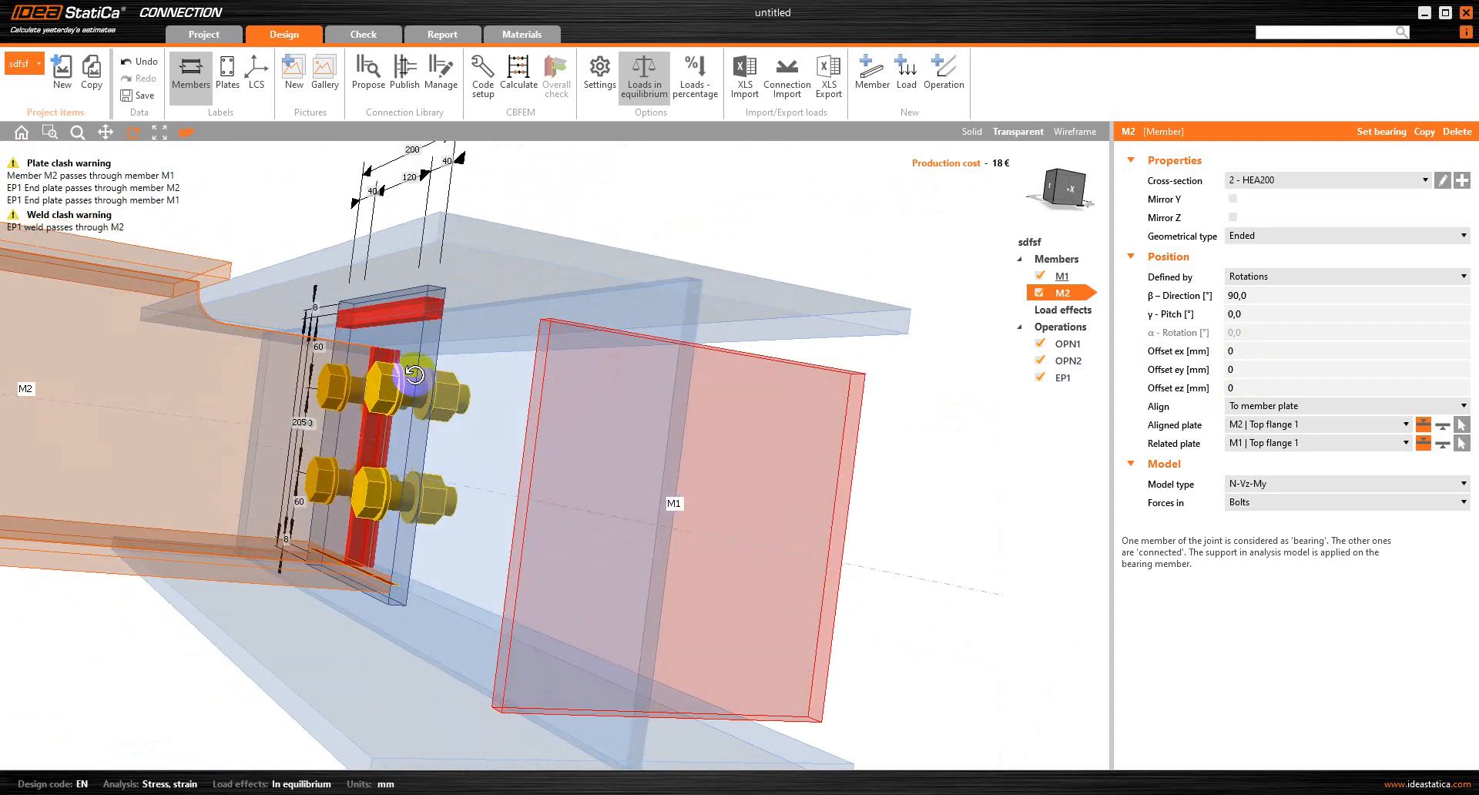
pyautogui.scroll(2, 496, 372)
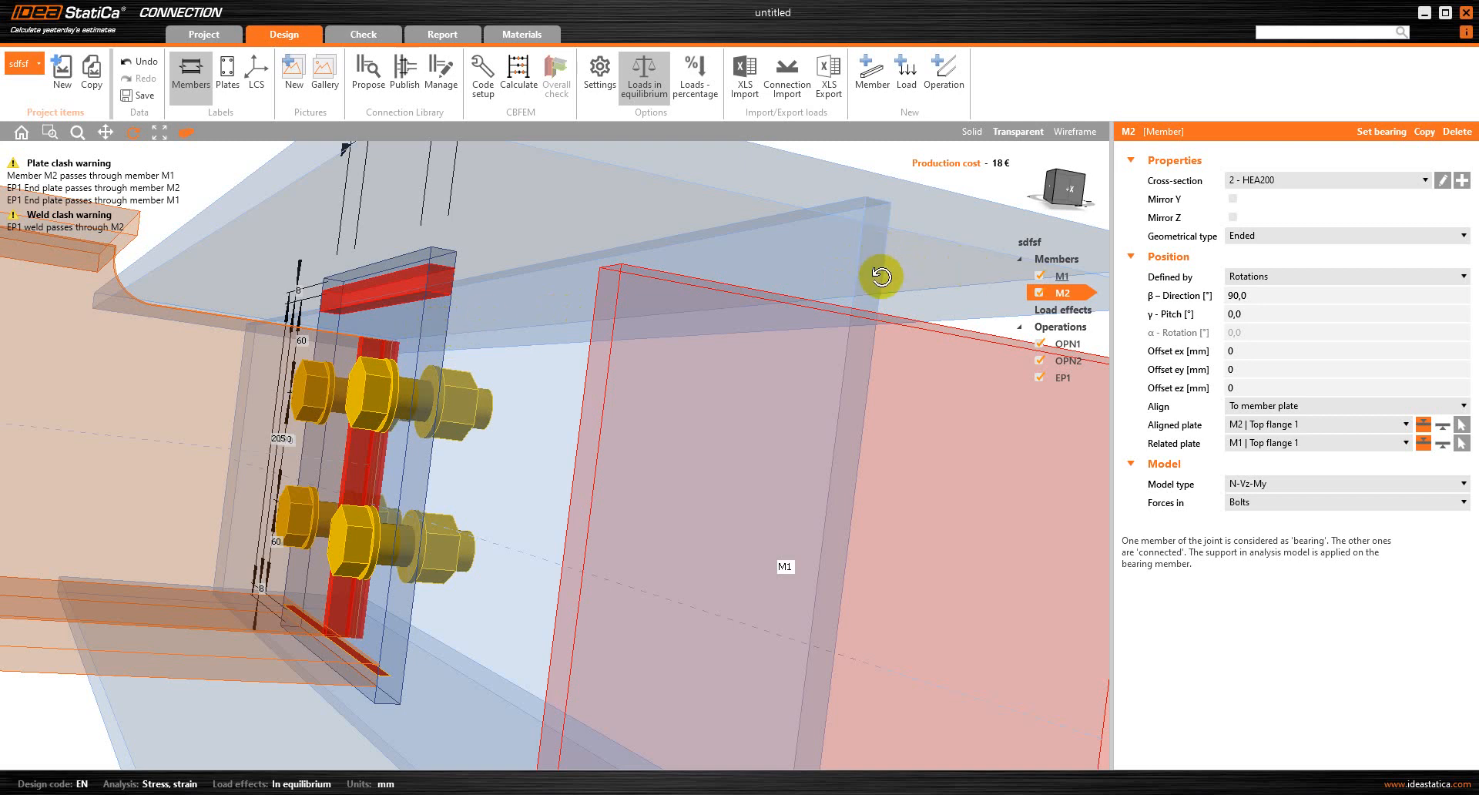
pyautogui.click(1234, 351)
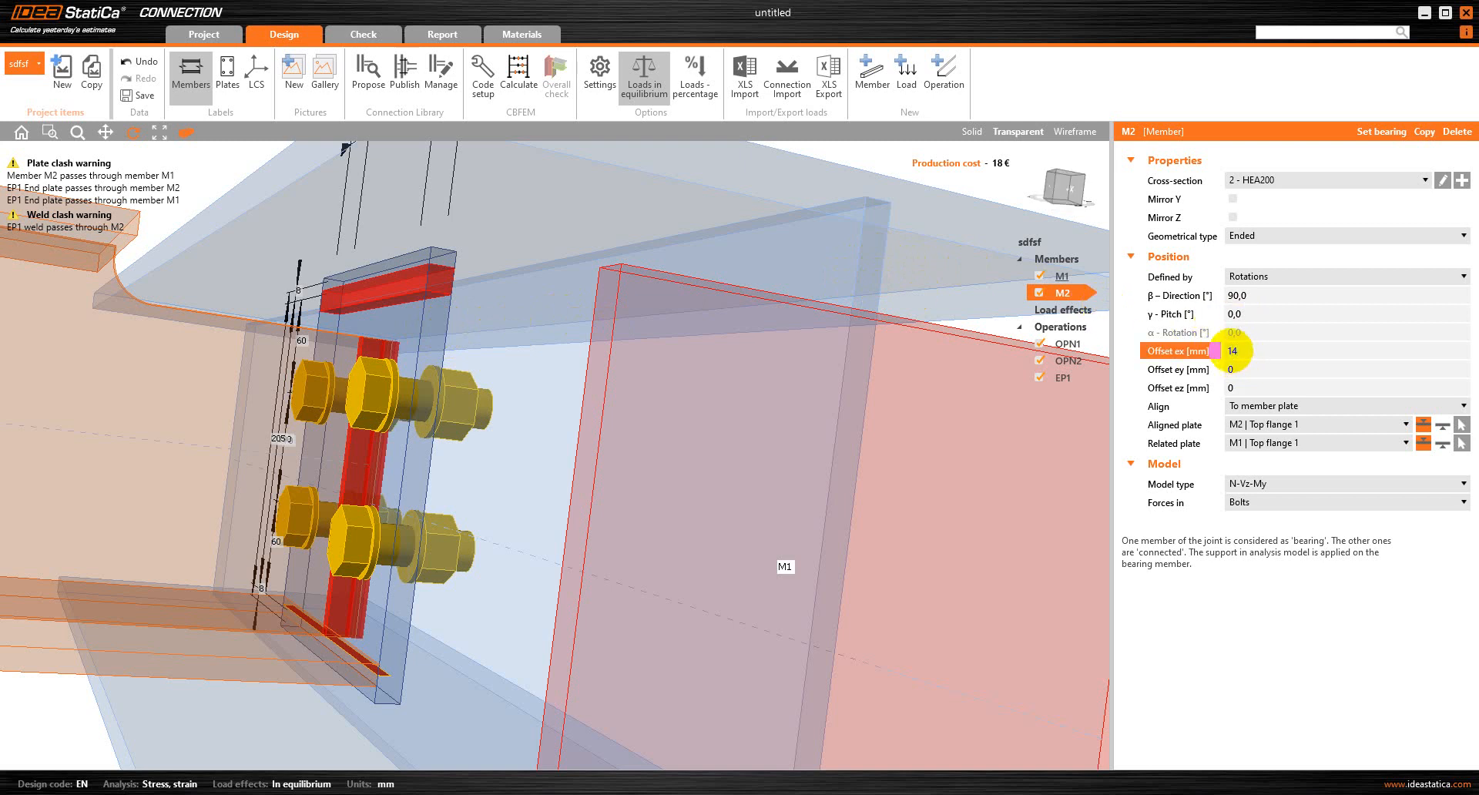
pyautogui.press('Tab')
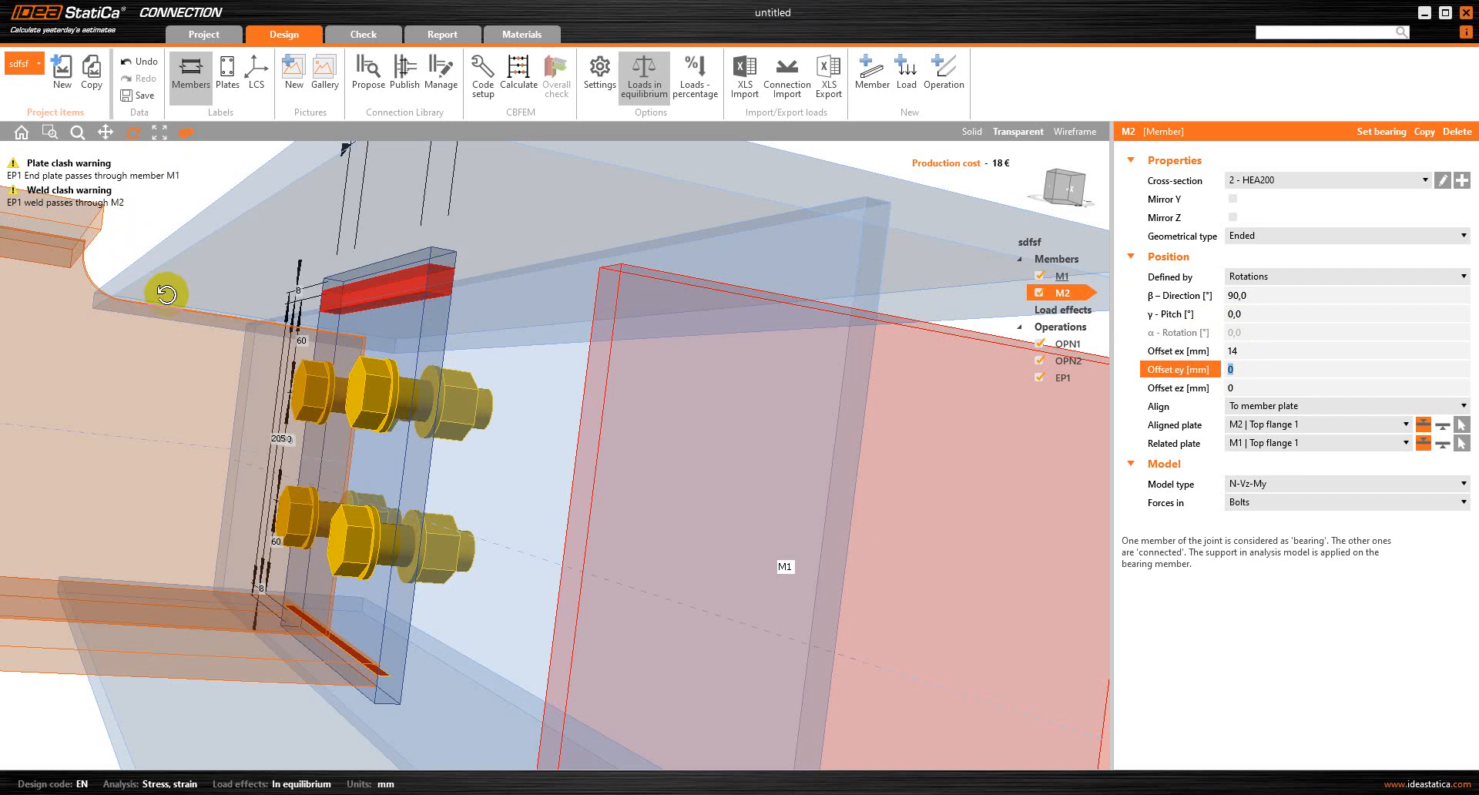
# Examine M2's end and lower flange against the end plate, and check the end plate's properties
pyautogui.moveTo(177, 339)
pyautogui.mouseDown()
pyautogui.moveTo(139, 333)
pyautogui.moveTo(147, 353)
pyautogui.moveTo(170, 343)
pyautogui.moveTo(178, 305)
pyautogui.moveTo(156, 330)
pyautogui.moveTo(170, 334)
pyautogui.mouseUp()
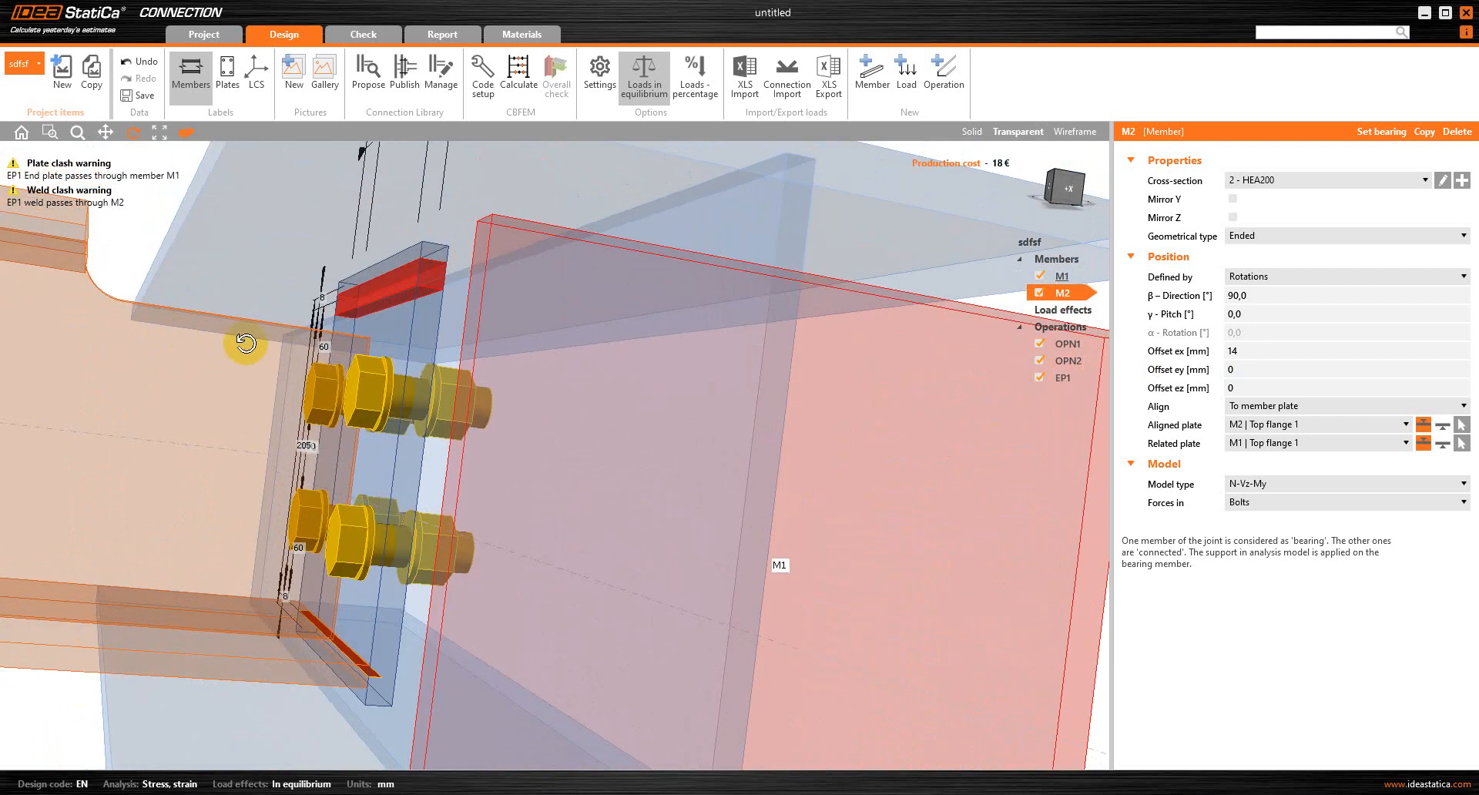
pyautogui.moveTo(798, 228); pyautogui.dragTo(792, 231)
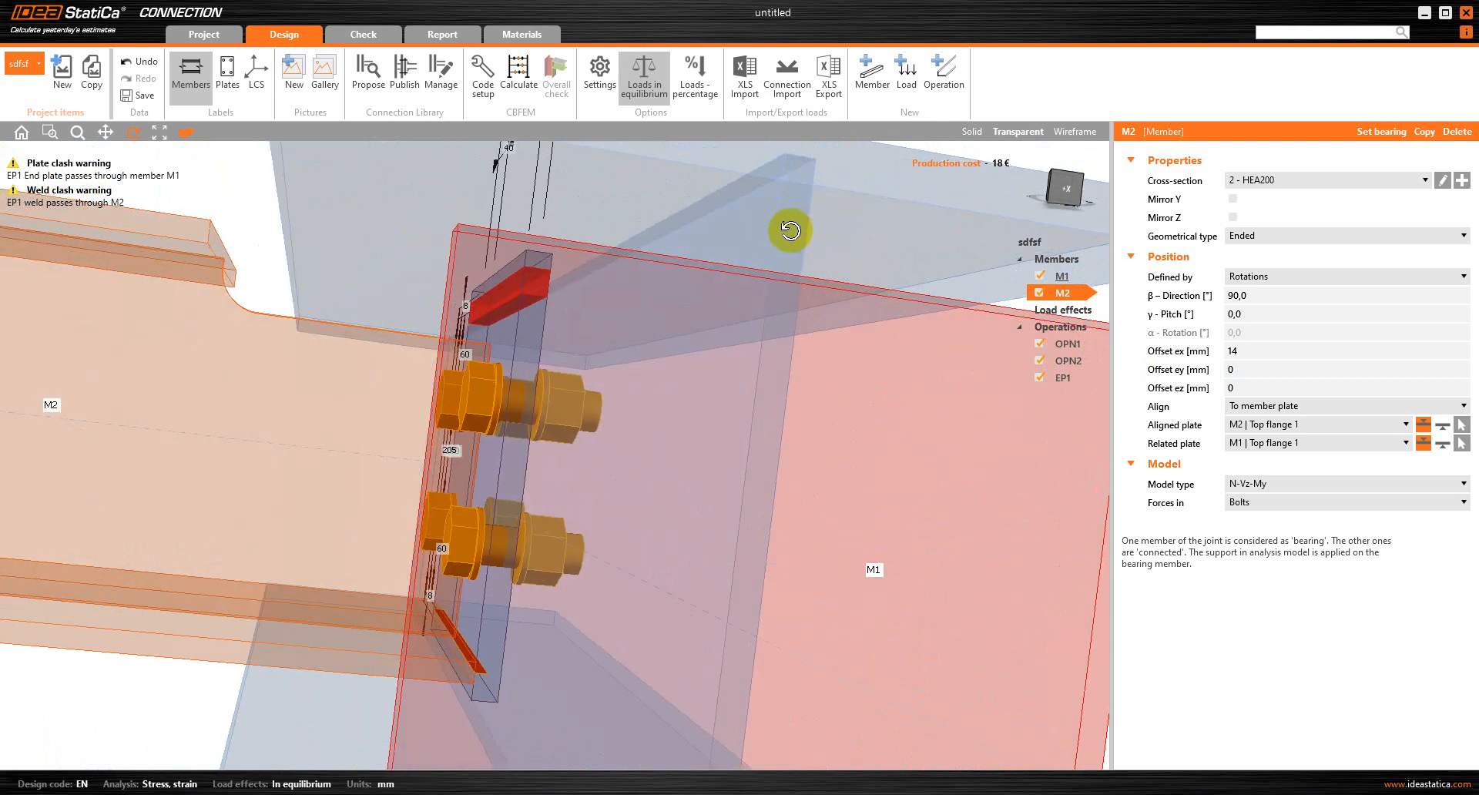
pyautogui.moveTo(770, 231); pyautogui.dragTo(466, 192)
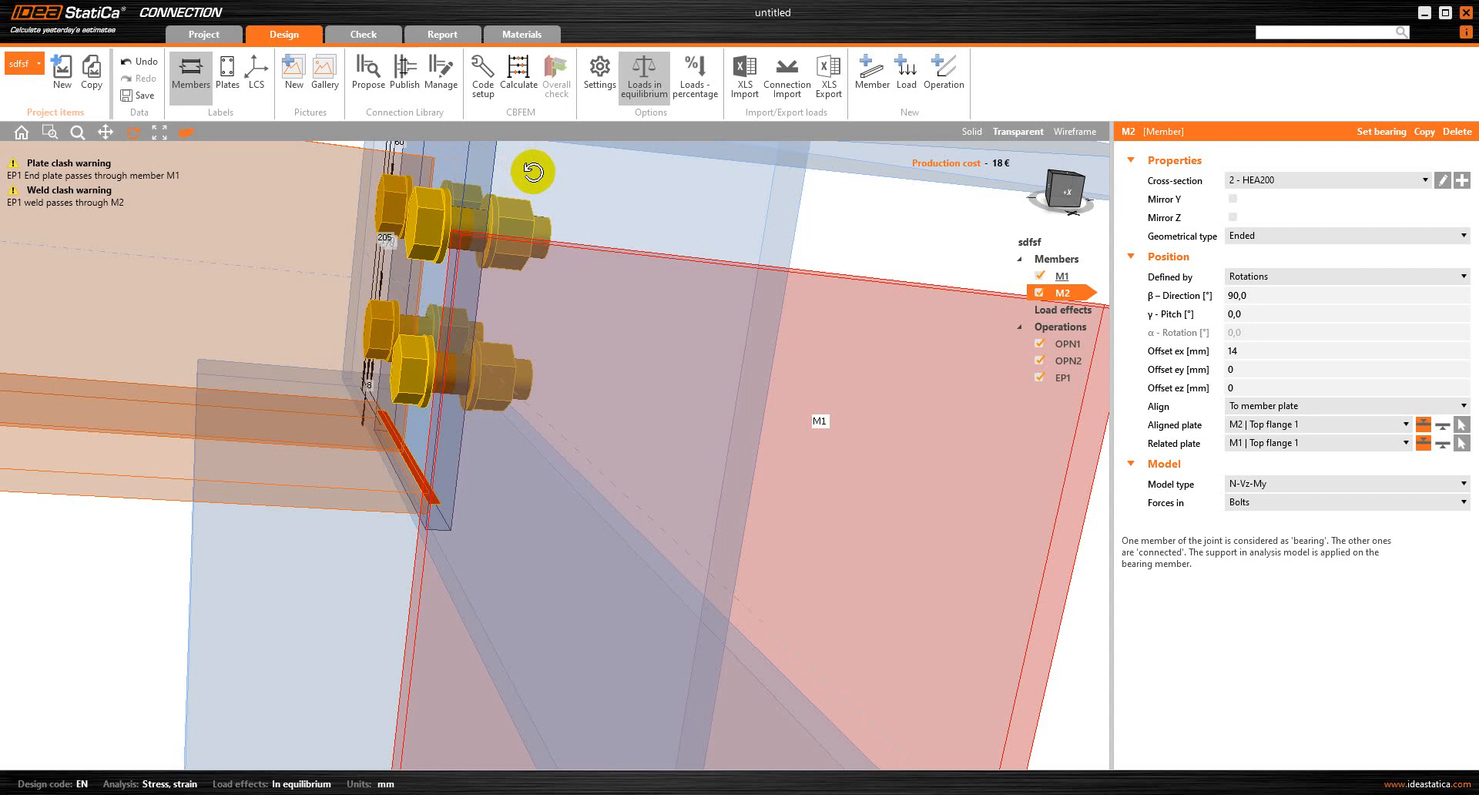
pyautogui.click(1063, 377)
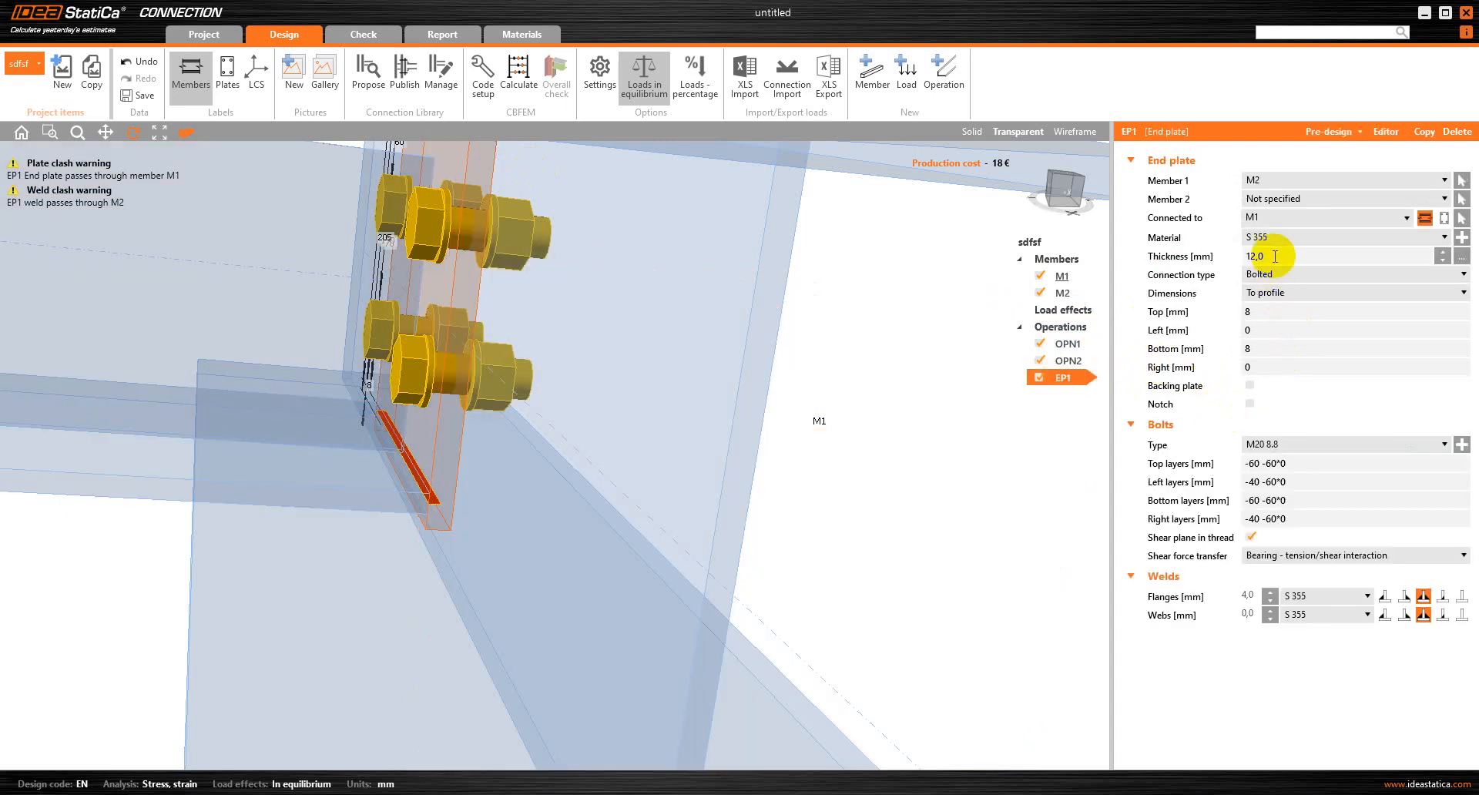
# Return to solid display, set M2's offset ex to 16 mm, and inspect its fit against the end plate
pyautogui.click(1071, 292)
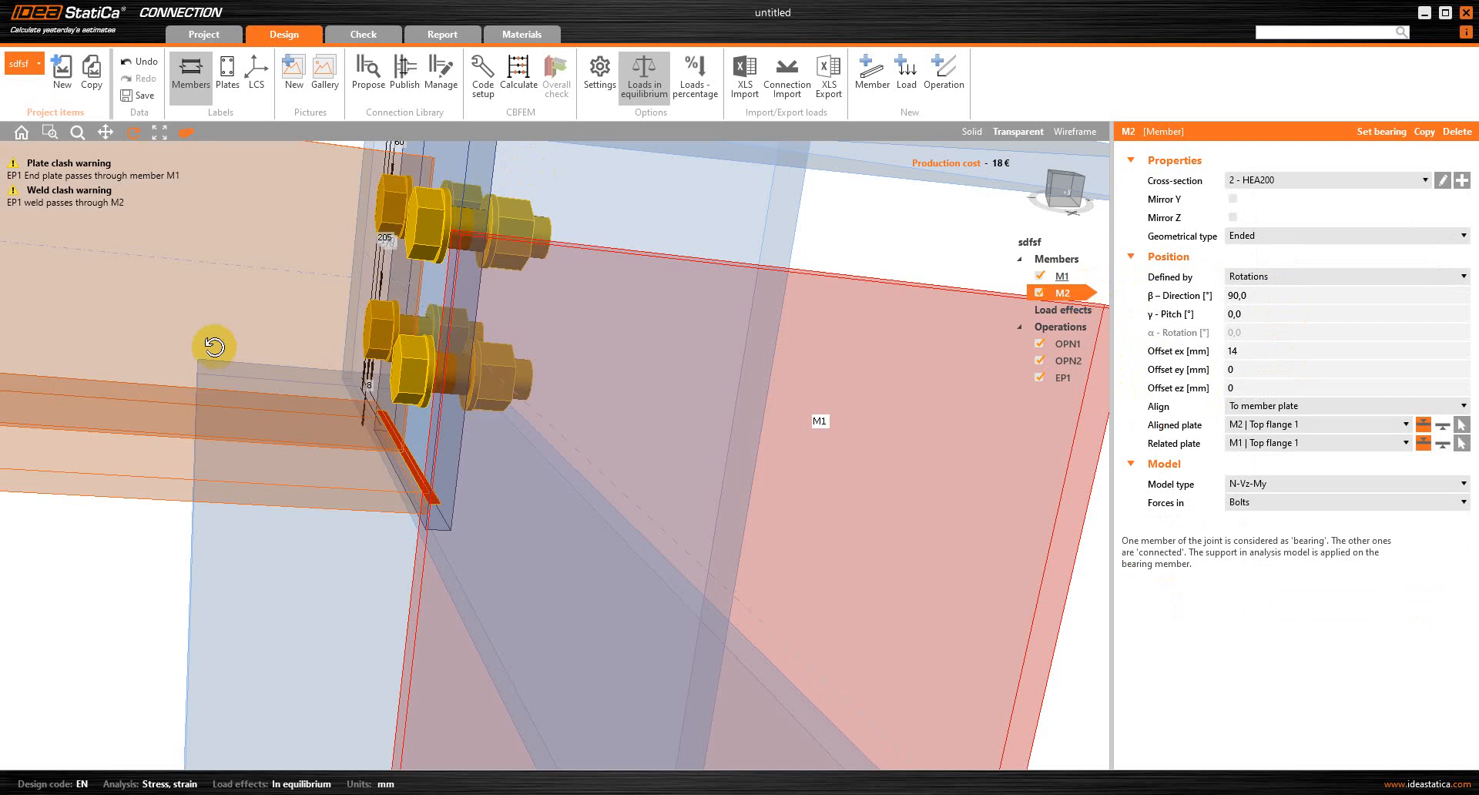
pyautogui.click(984, 134)
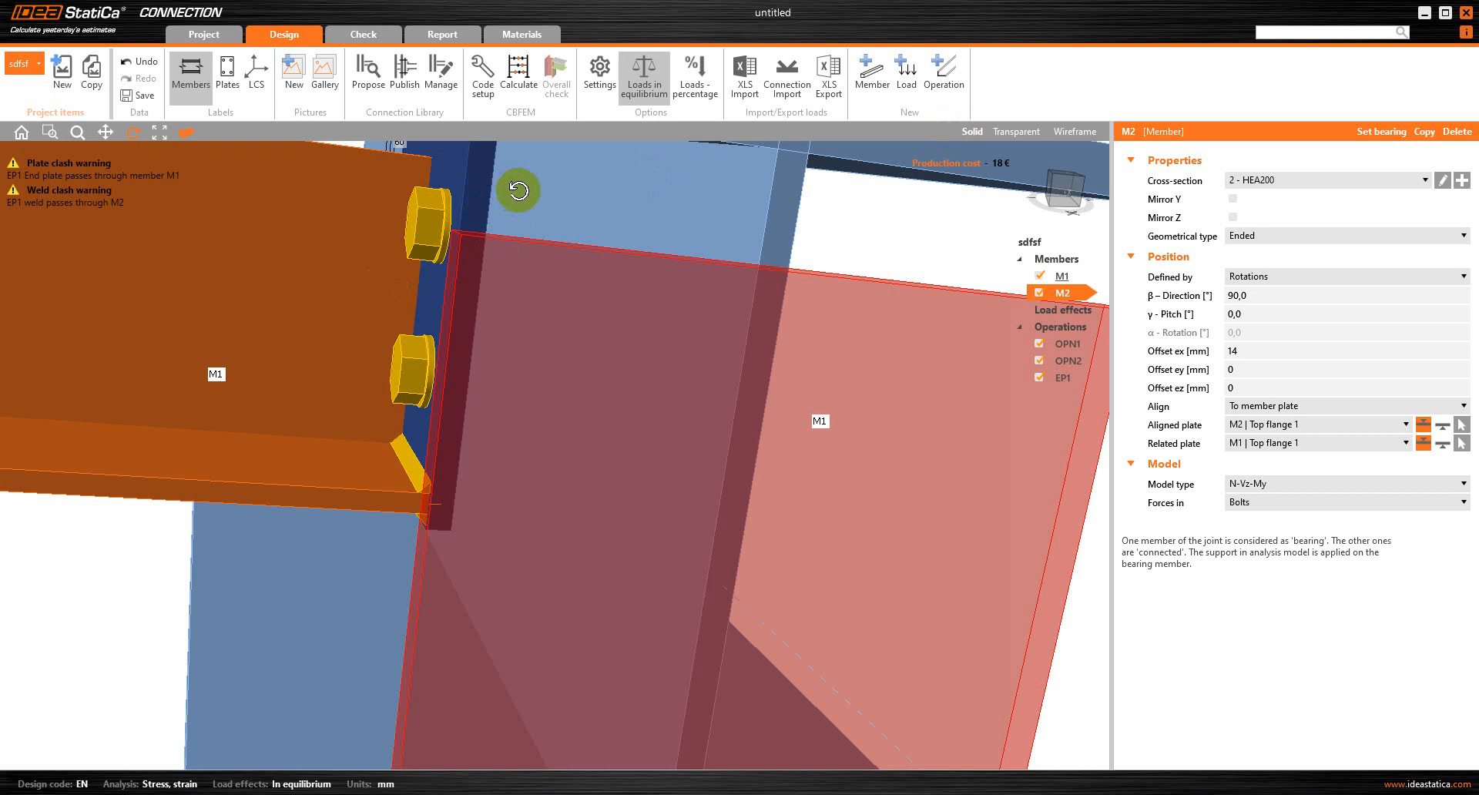
pyautogui.click(1242, 352)
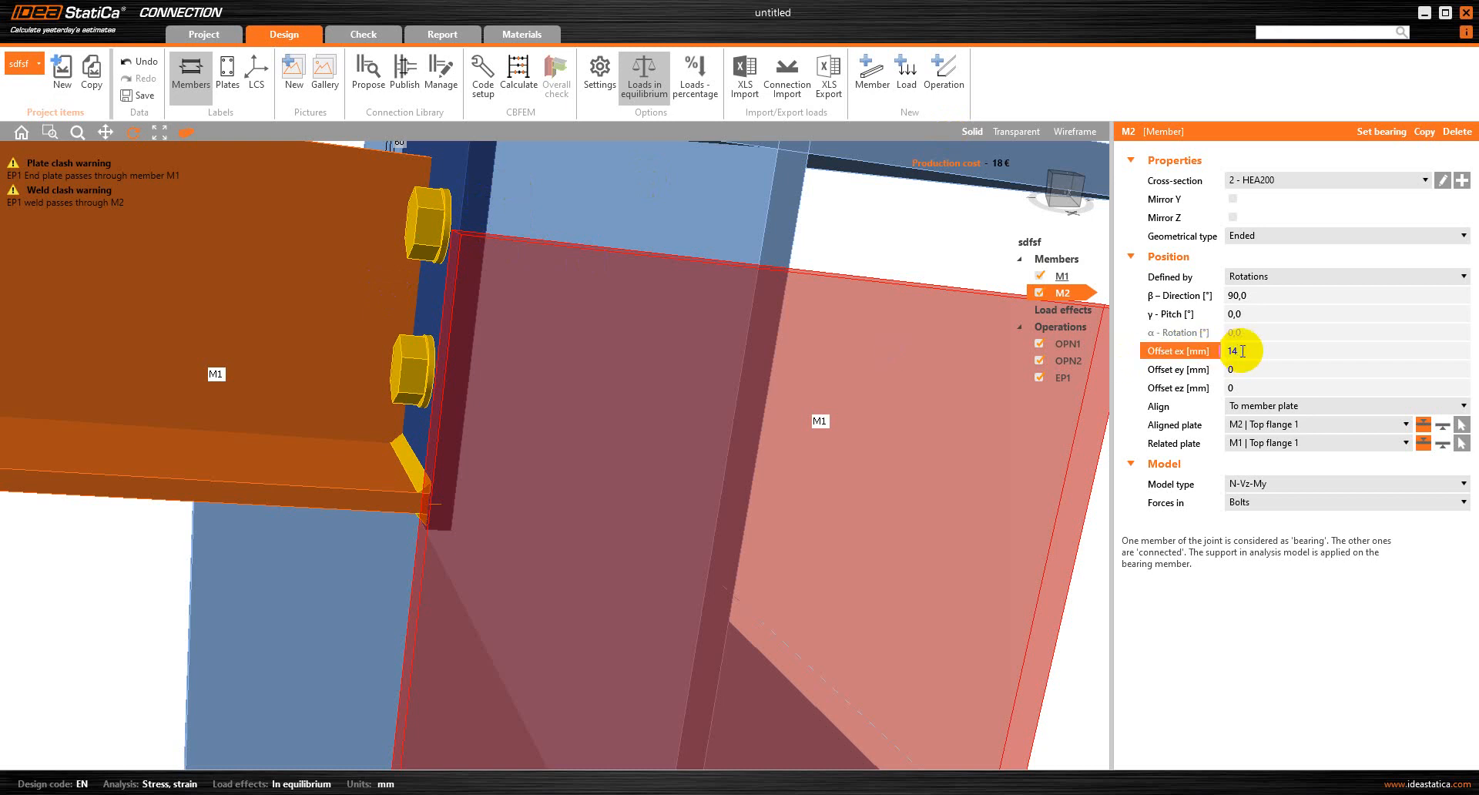
pyautogui.press('Return')
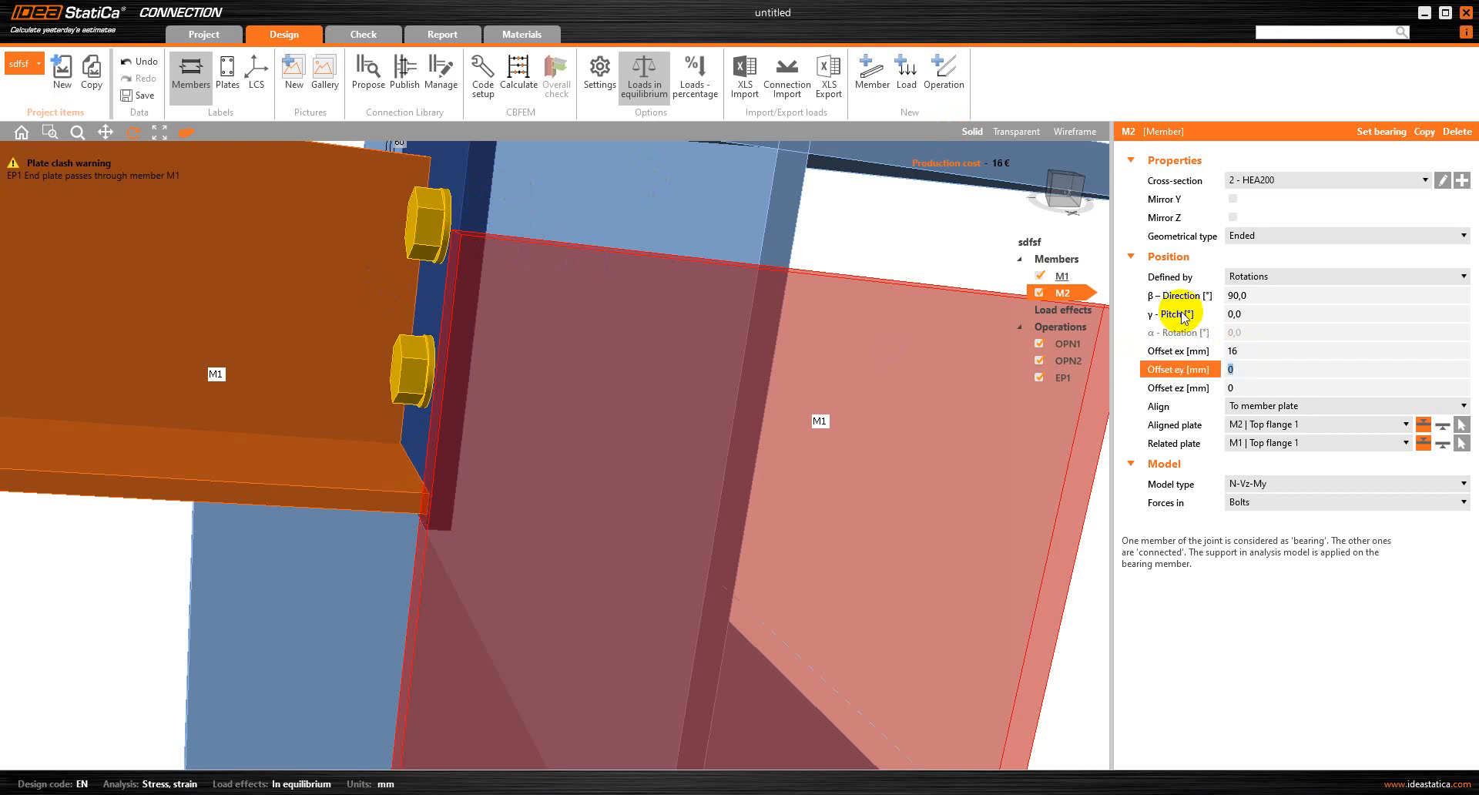
pyautogui.moveTo(471, 391); pyautogui.dragTo(478, 387)
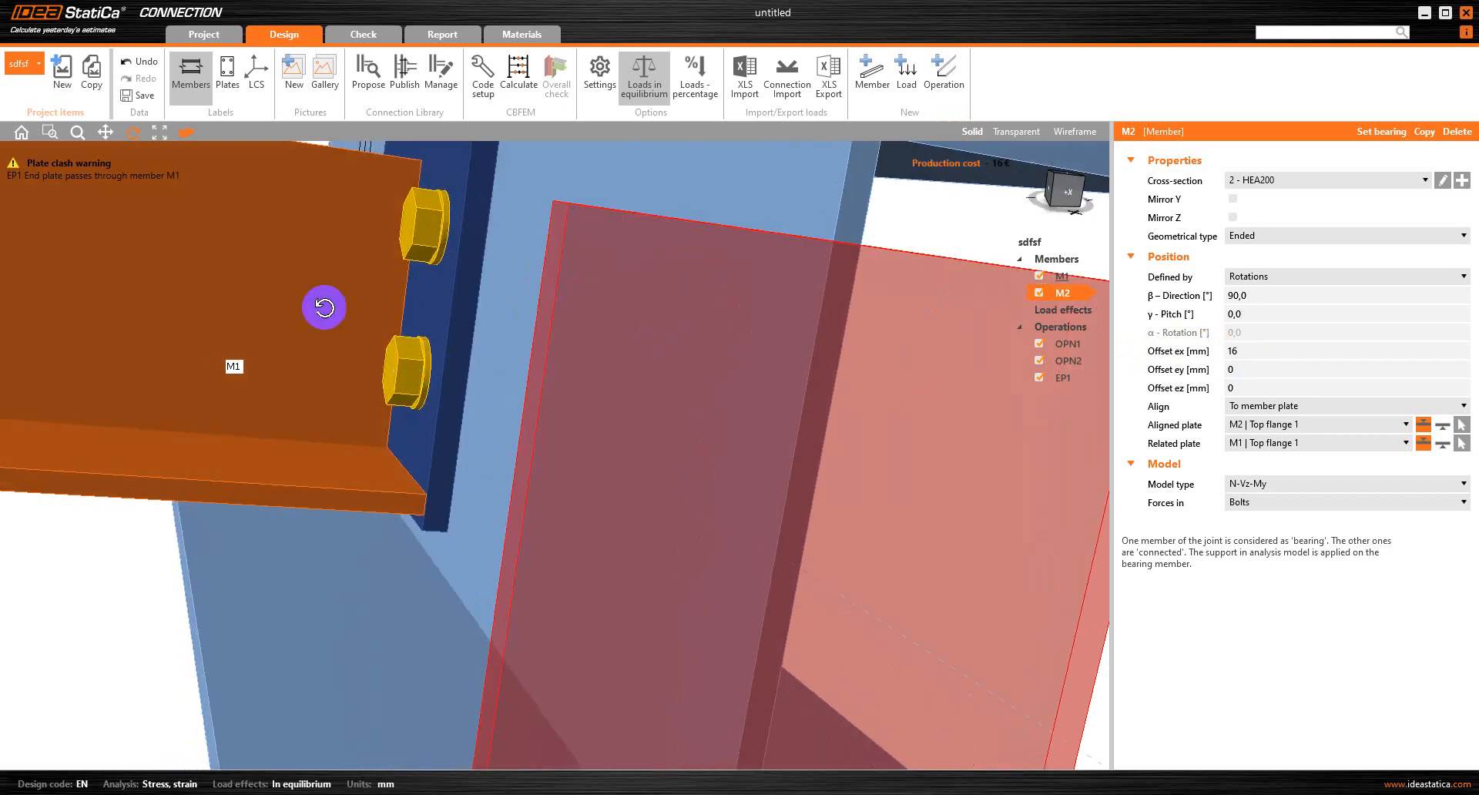
pyautogui.moveTo(223, 225); pyautogui.dragTo(12, 196)
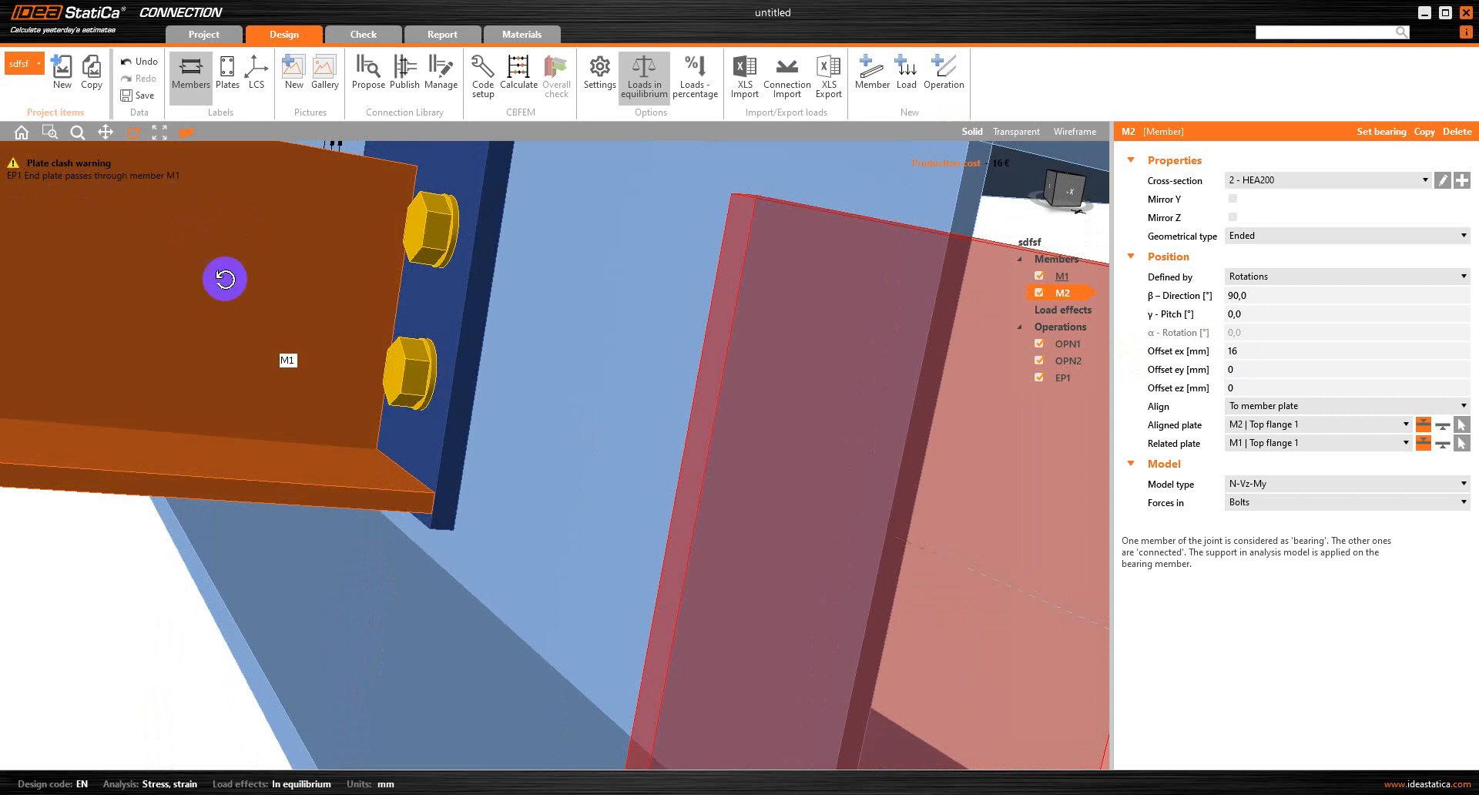
pyautogui.scroll(-5, 459, 453)
pyautogui.moveTo(209, 387); pyautogui.dragTo(354, 426)
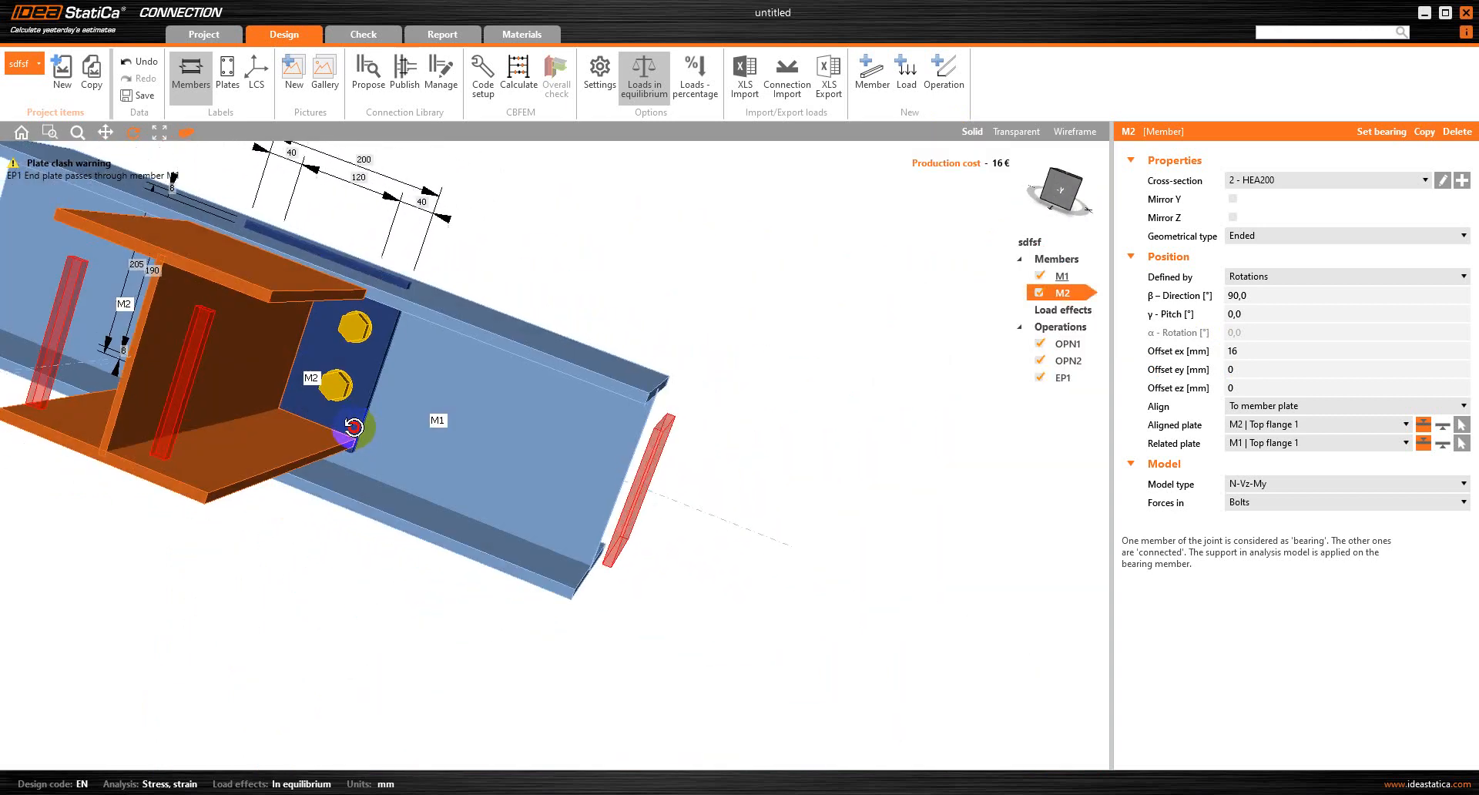
# Switch off perspective, examine the end plate against M1's top flange in side and front elevations, and open the EP1 properties
pyautogui.click(185, 131)
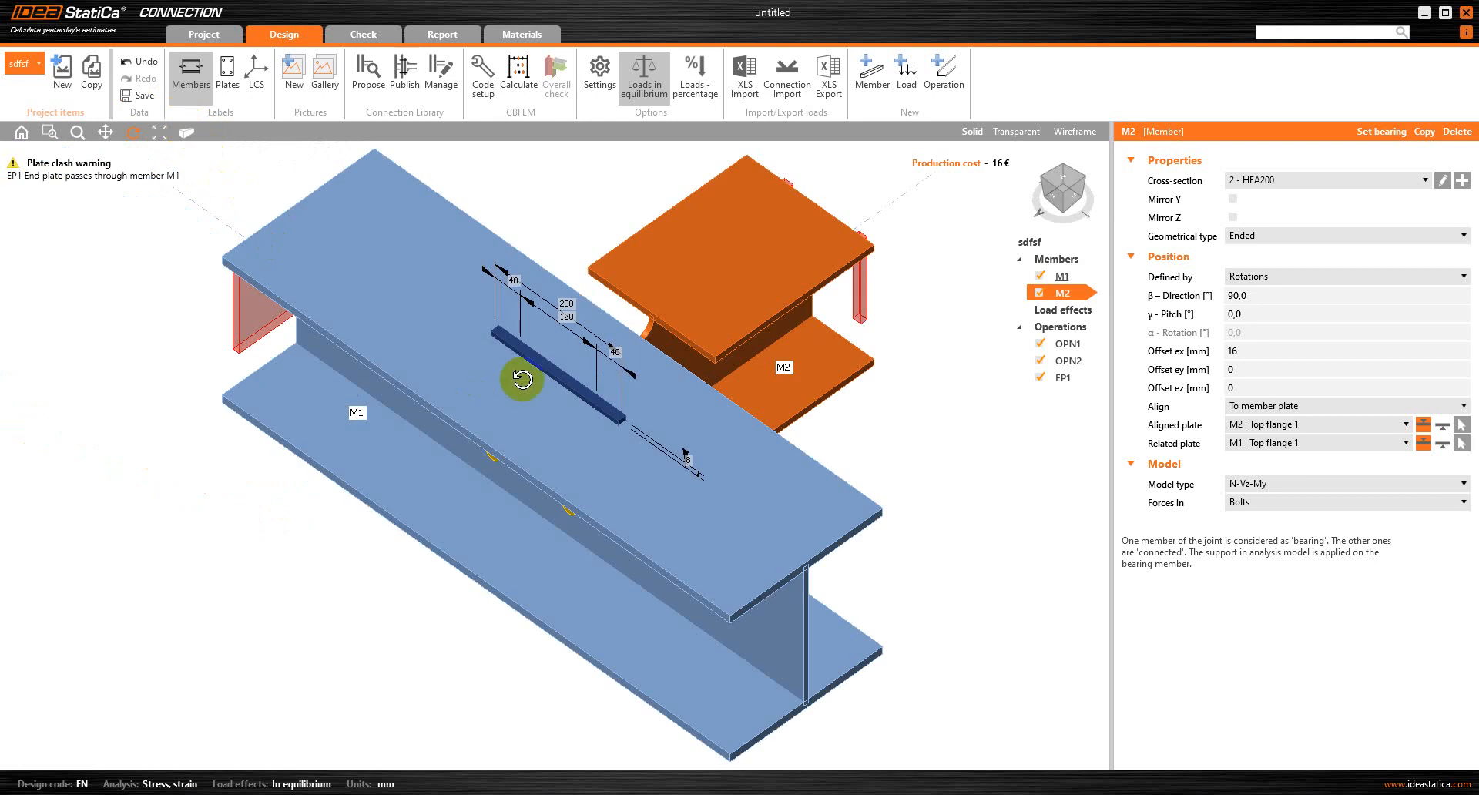
pyautogui.moveTo(756, 455); pyautogui.dragTo(631, 442)
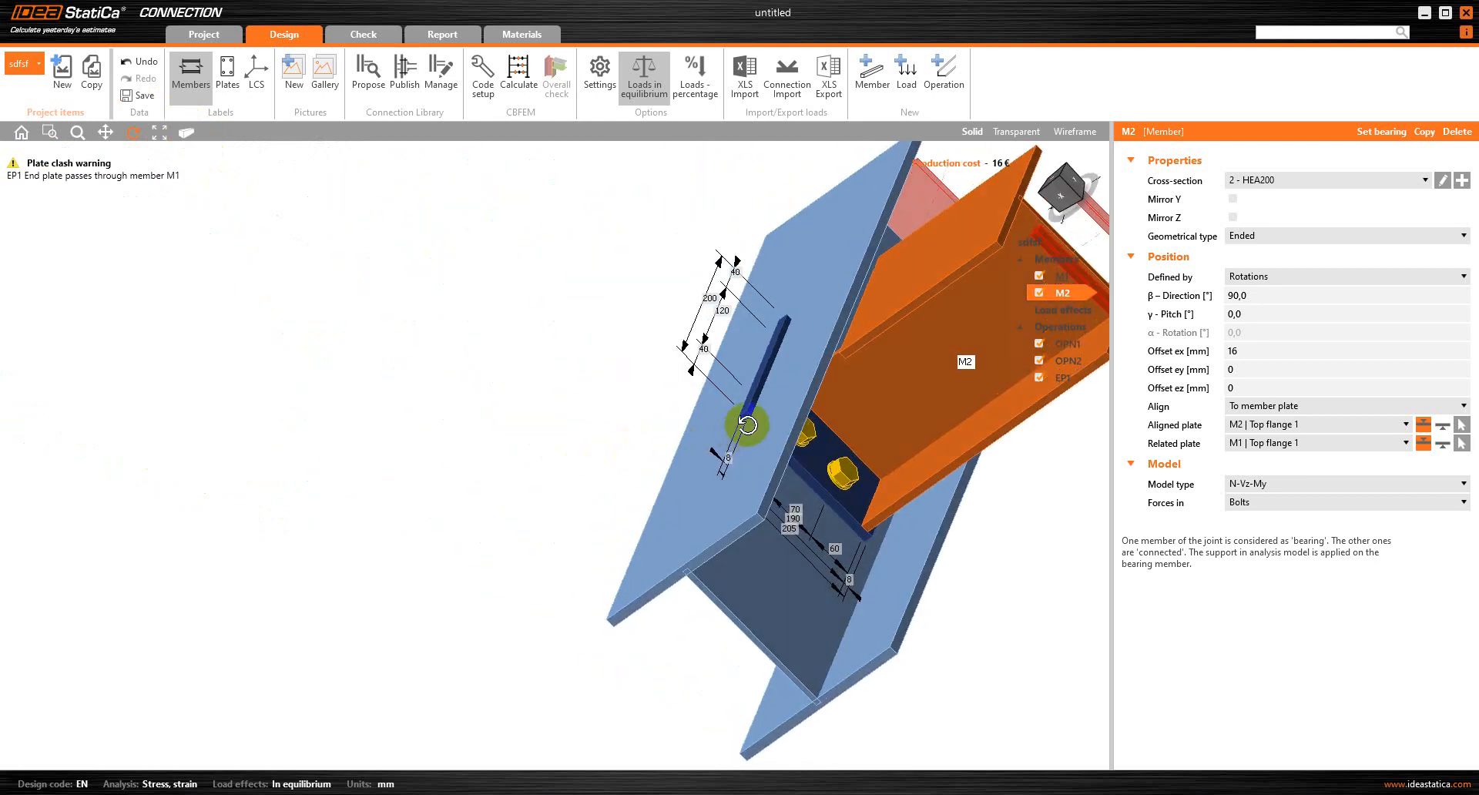
pyautogui.scroll(-3, 850, 444)
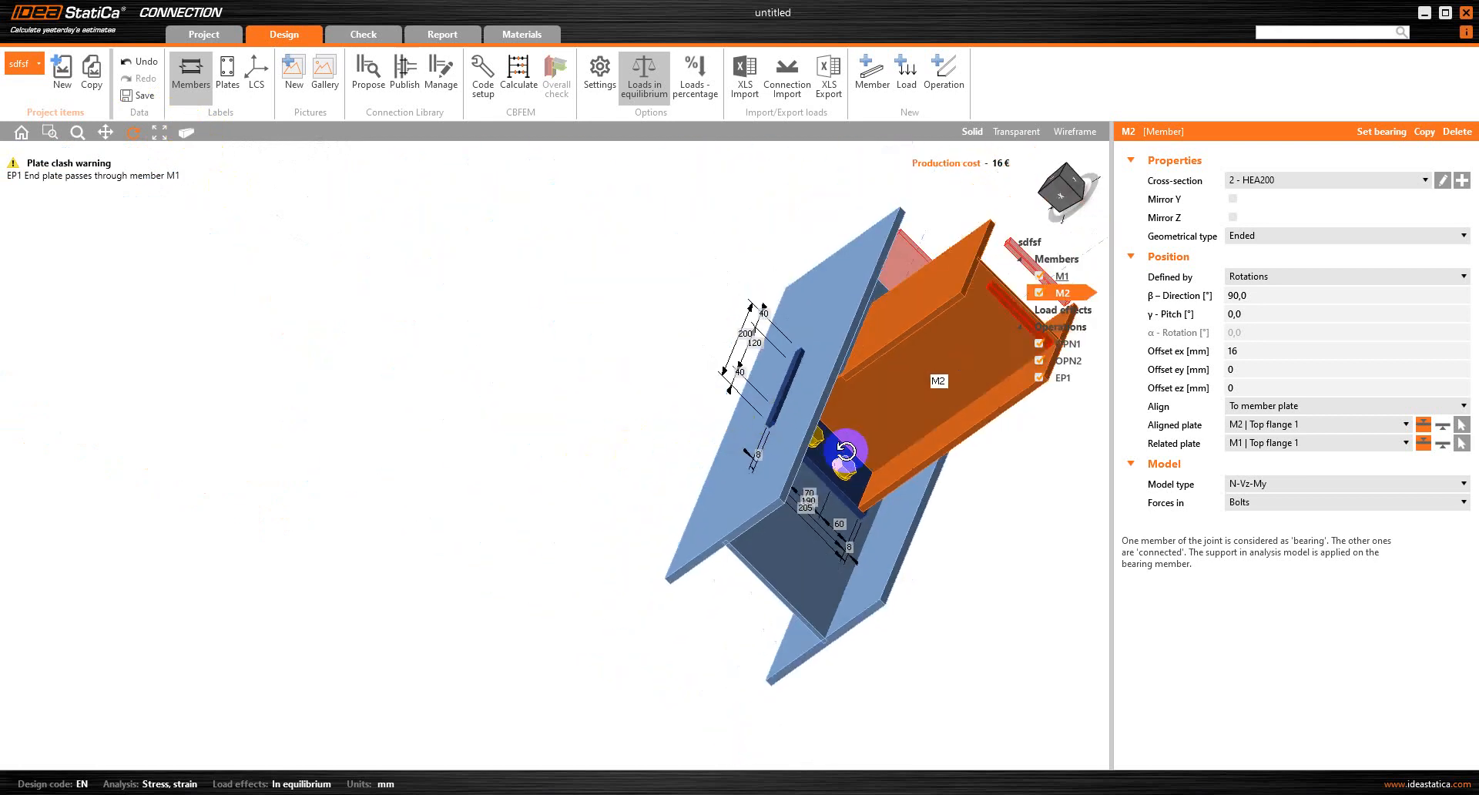
pyautogui.click(1065, 202)
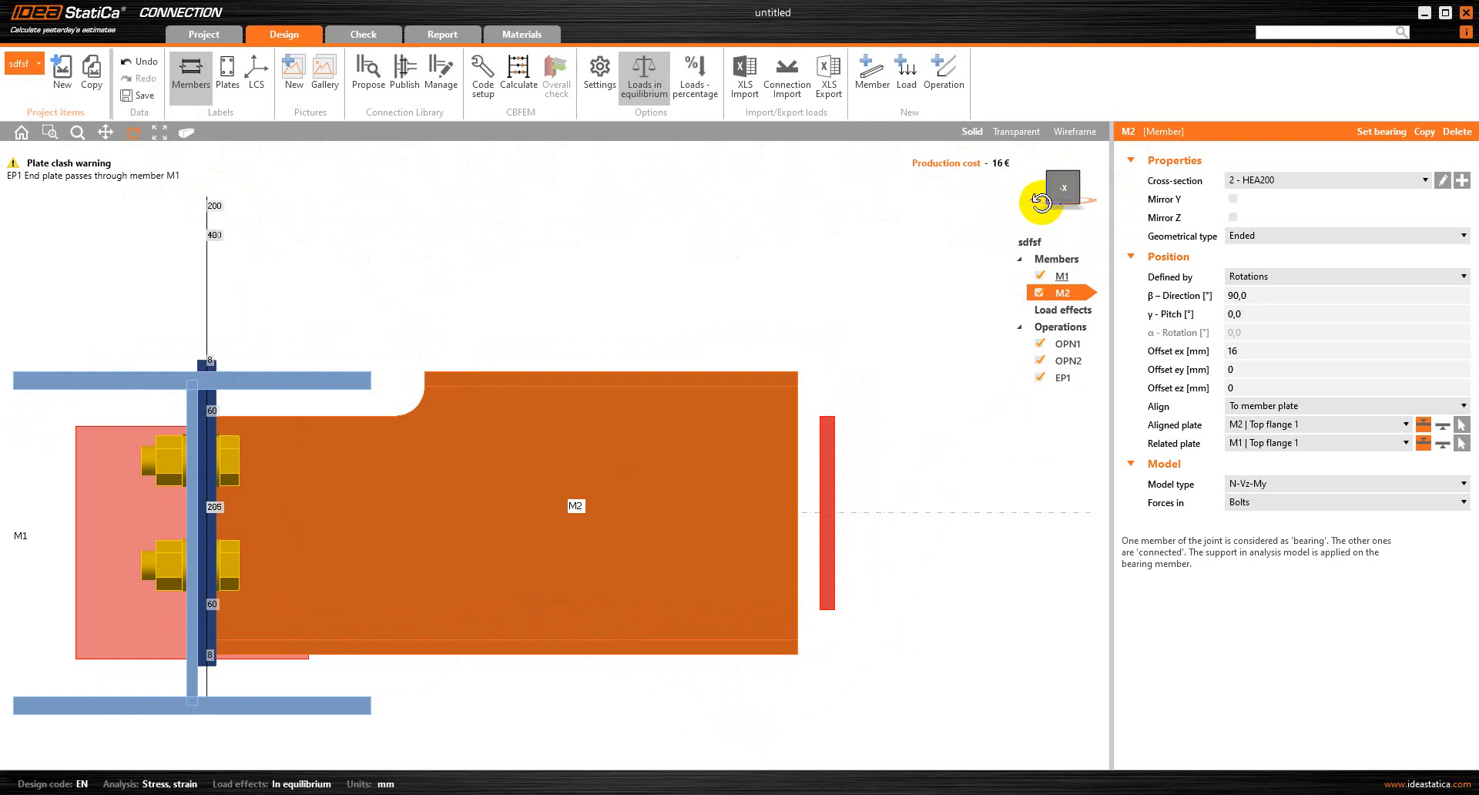
pyautogui.click(1065, 202)
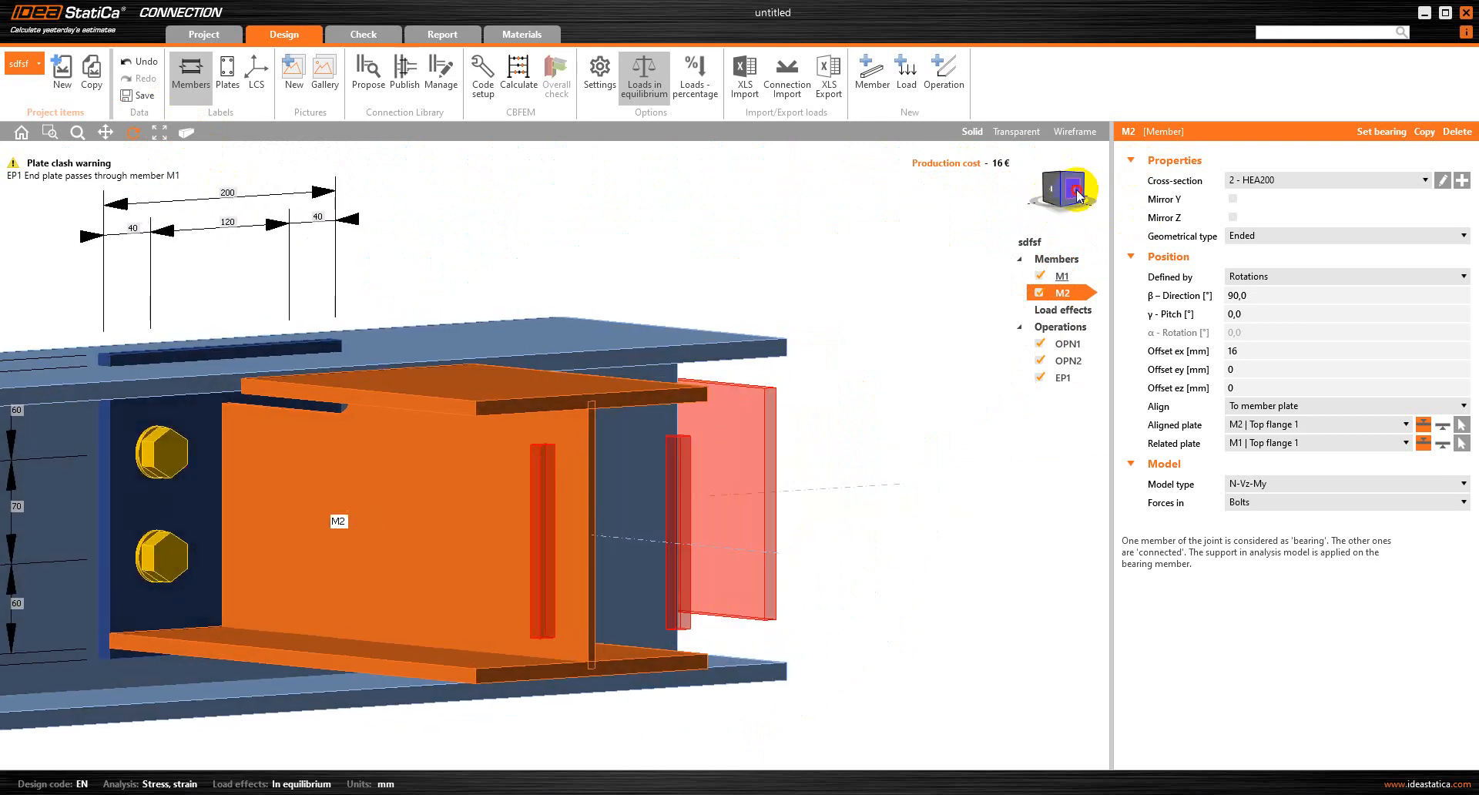
pyautogui.click(1078, 194)
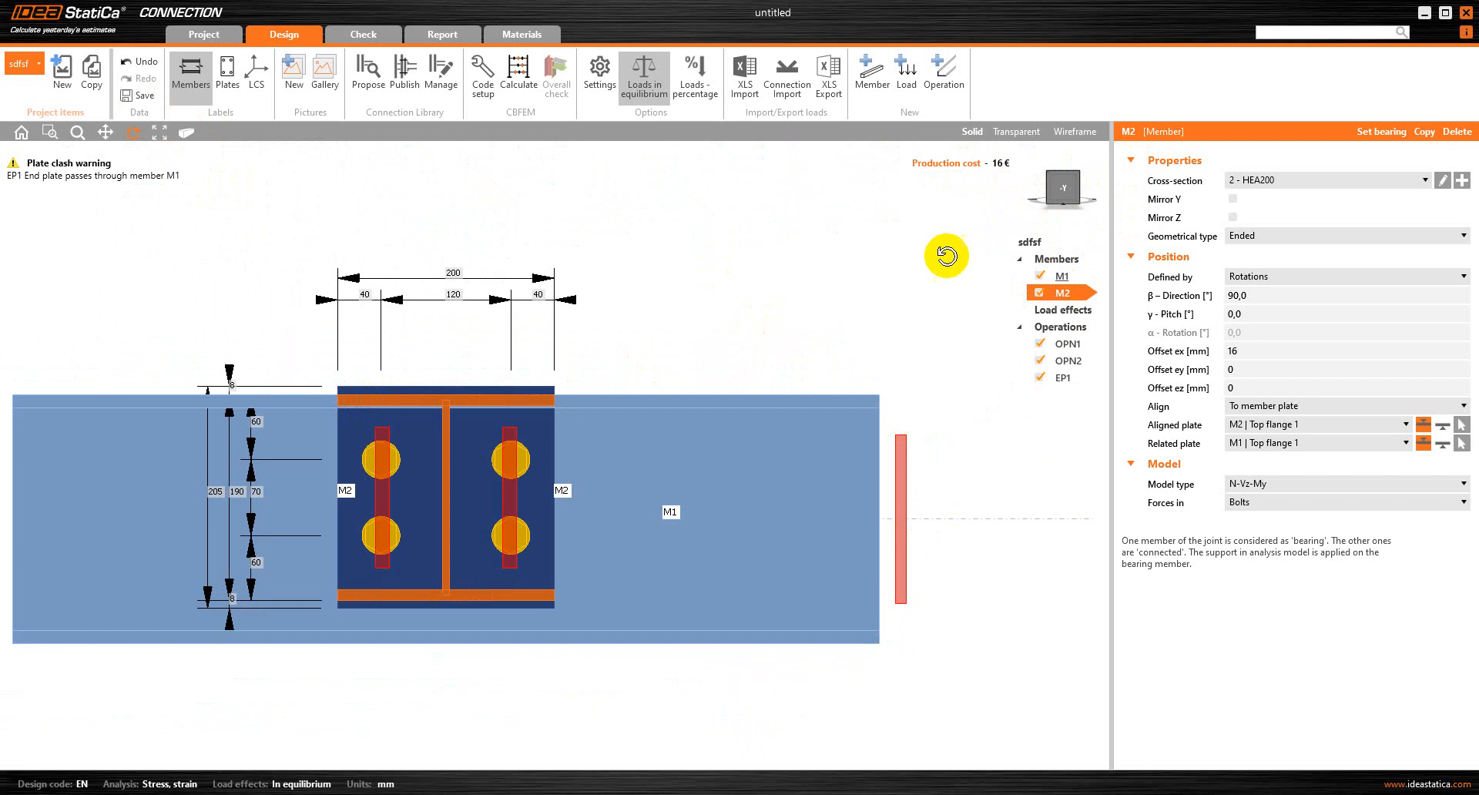
pyautogui.click(1062, 377)
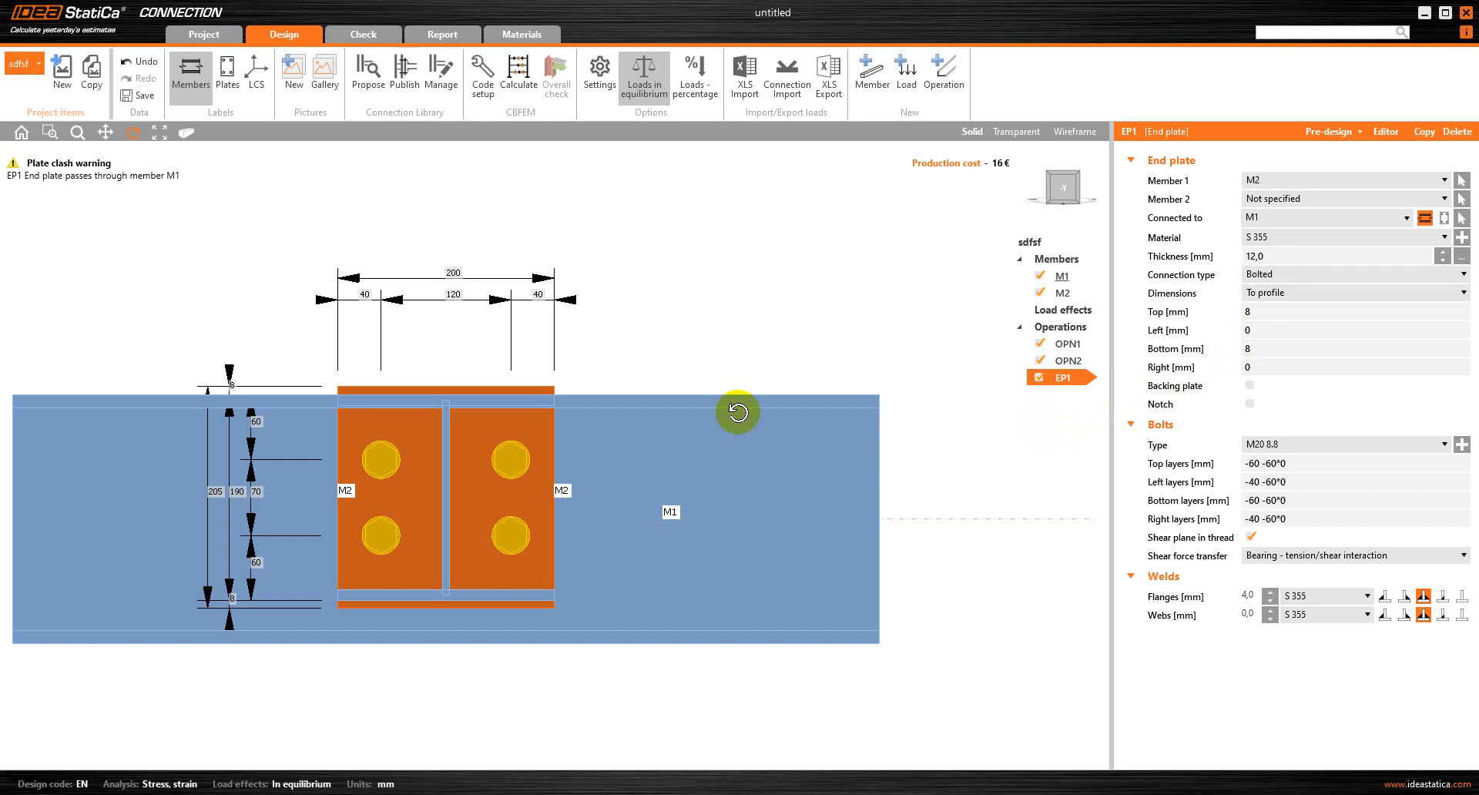
# Try a top extension of 15 mm for end plate EP1, and replace it with -20 mm
pyautogui.click(1261, 311)
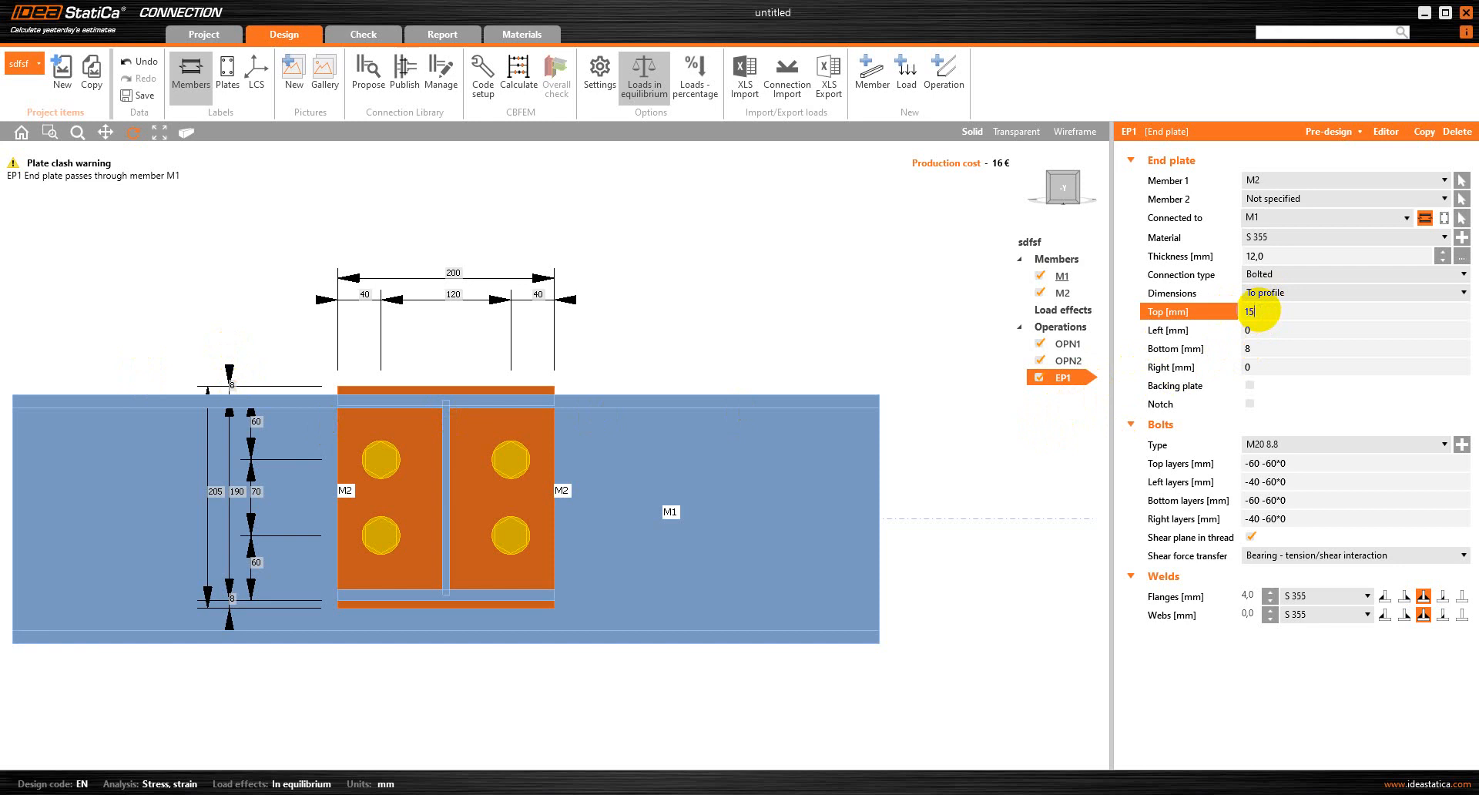
pyautogui.press('Tab')
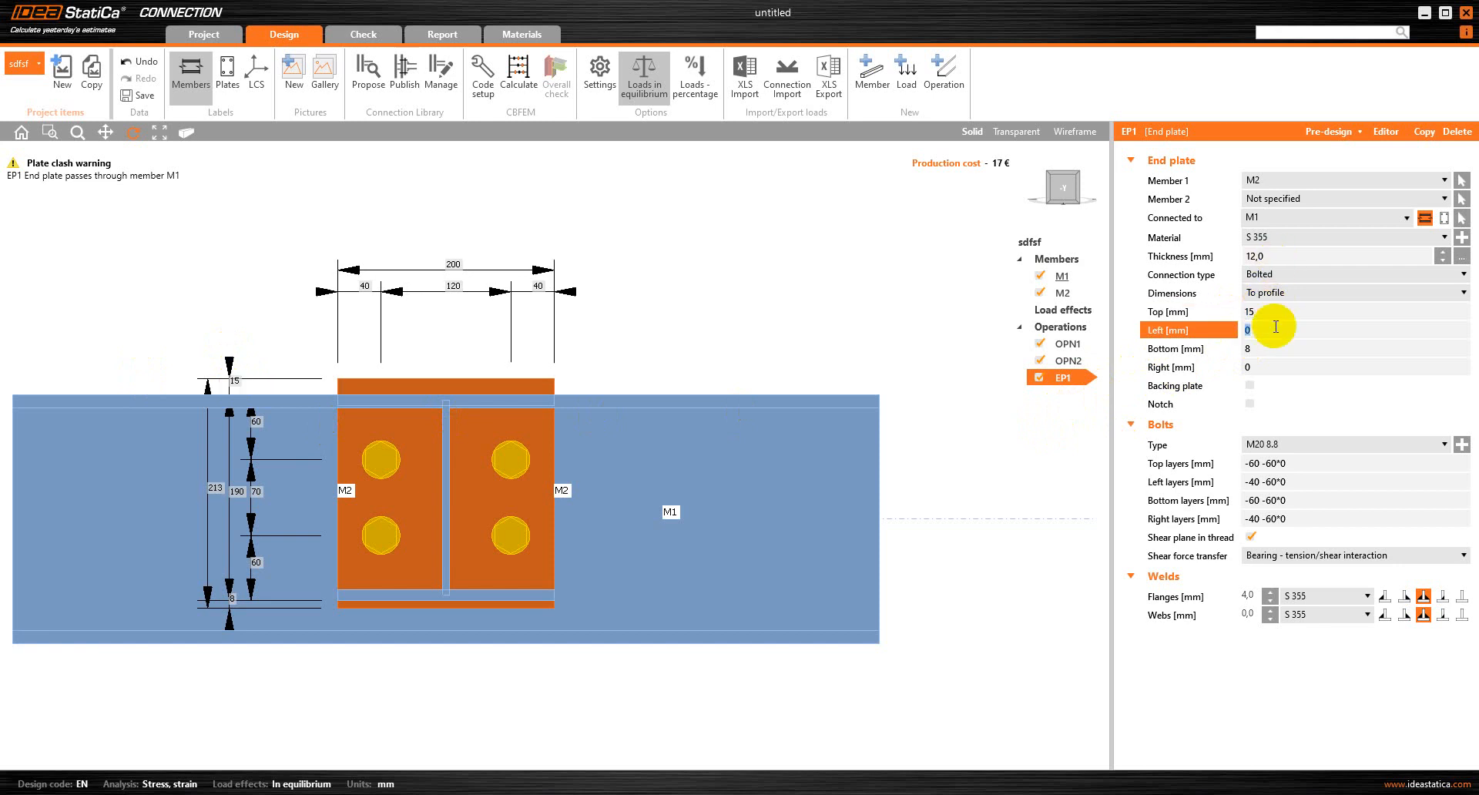
pyautogui.click(1190, 312)
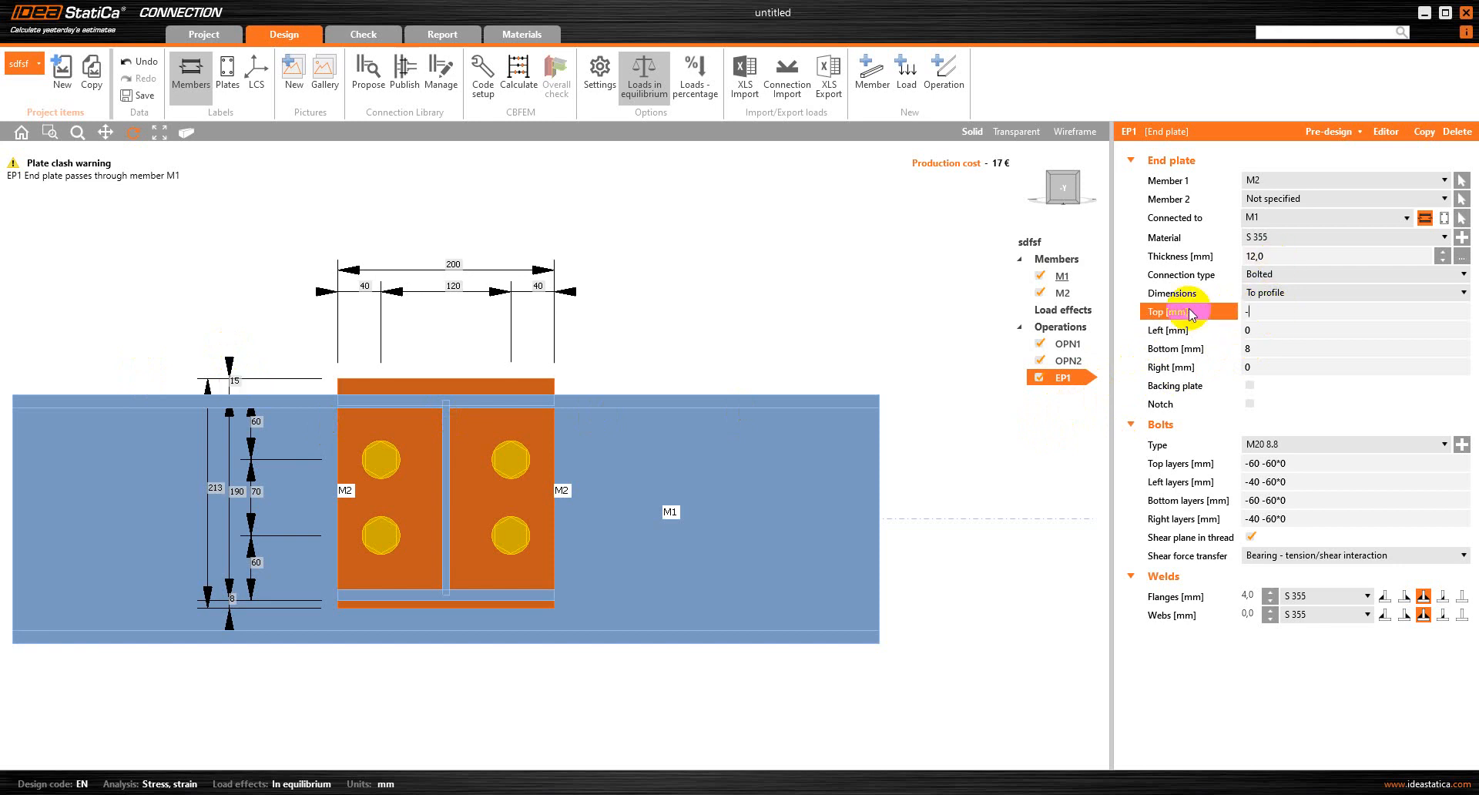
pyautogui.write('-20')
pyautogui.press('Tab')
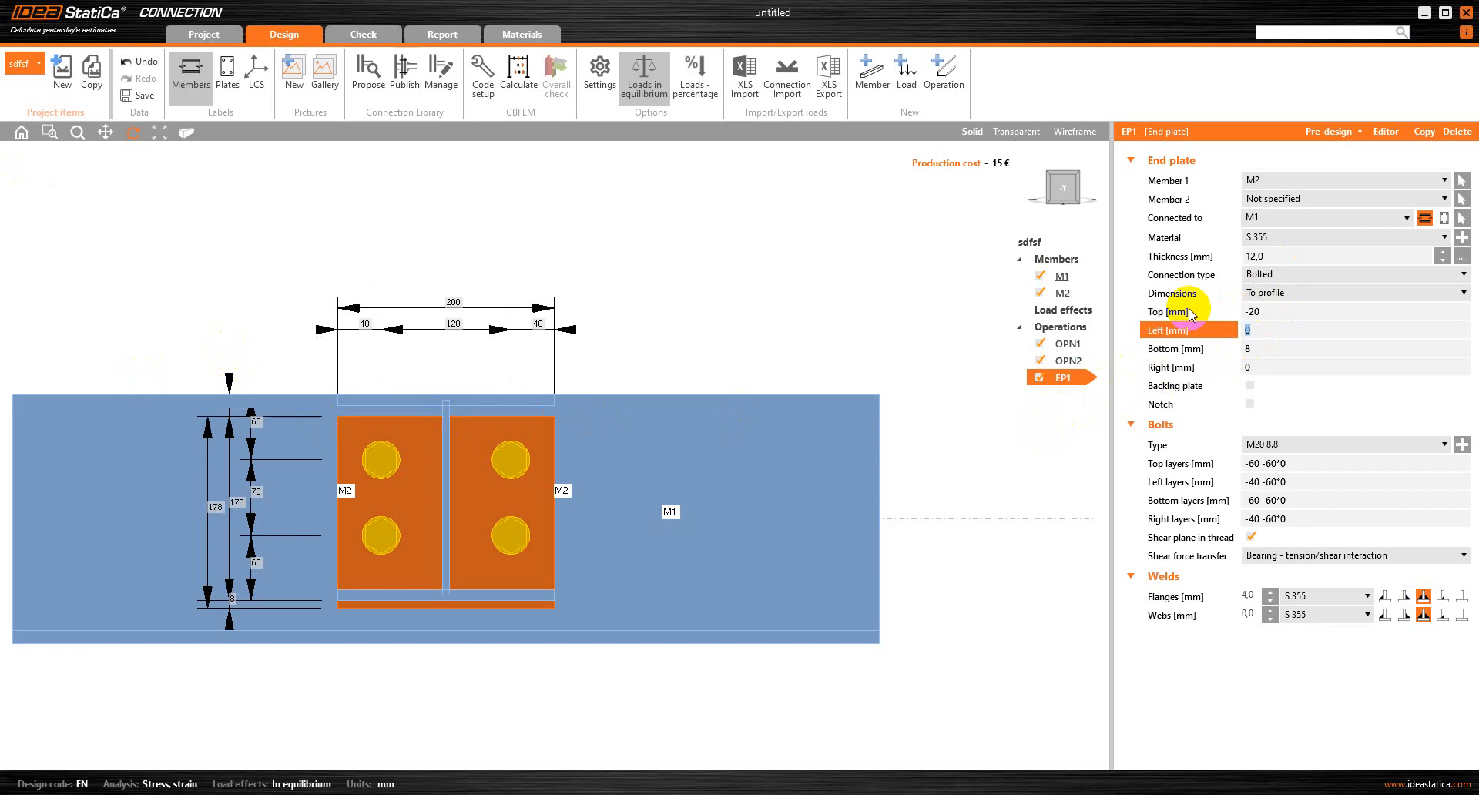
# Check the end plate against M2's flanges and set its bottom dimension to -10 mm
pyautogui.moveTo(396, 433); pyautogui.dragTo(343, 394)
pyautogui.scroll(3, 364, 406)
pyautogui.moveTo(389, 410); pyautogui.dragTo(400, 413)
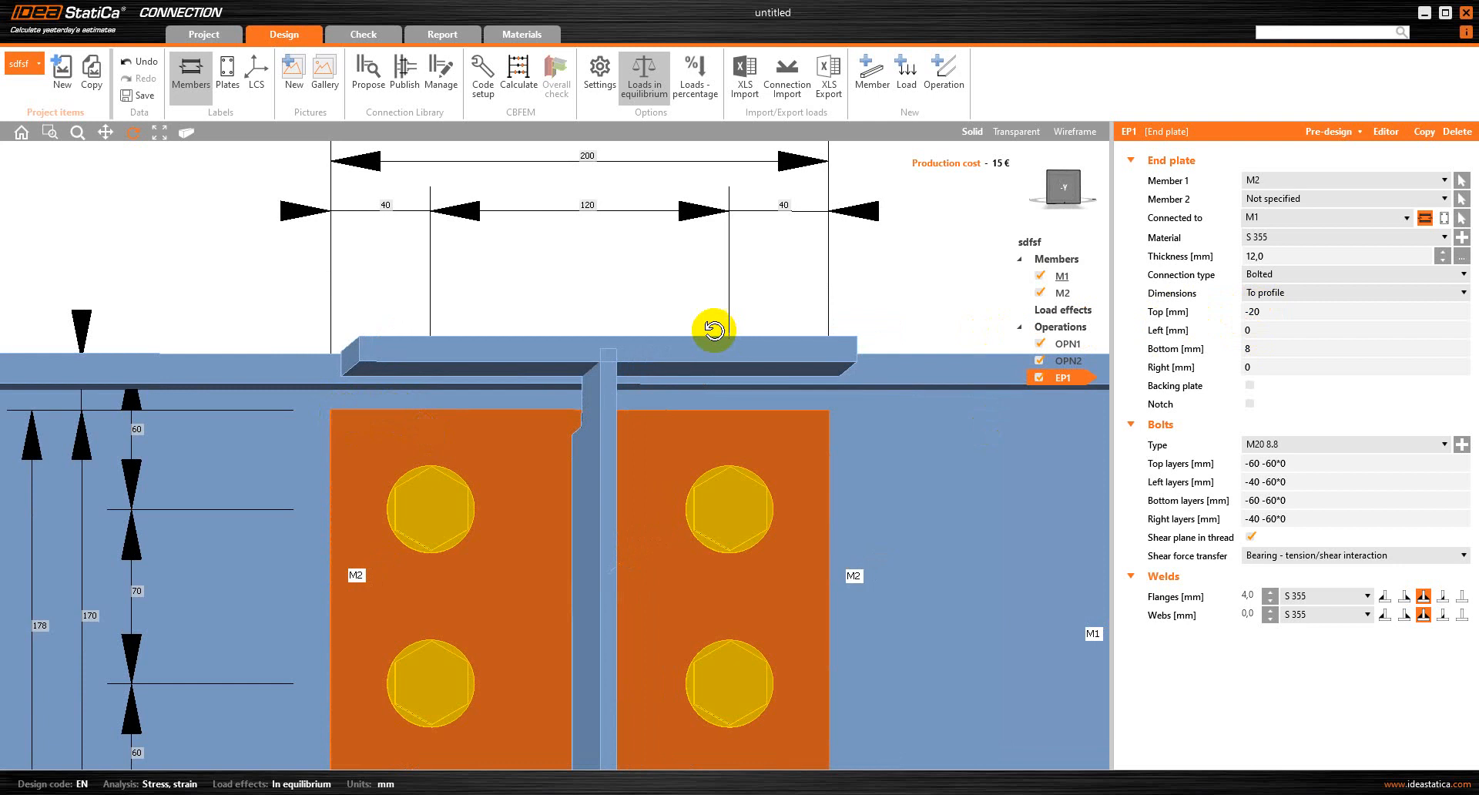
pyautogui.scroll(-3, 588, 501)
pyautogui.scroll(3, 477, 631)
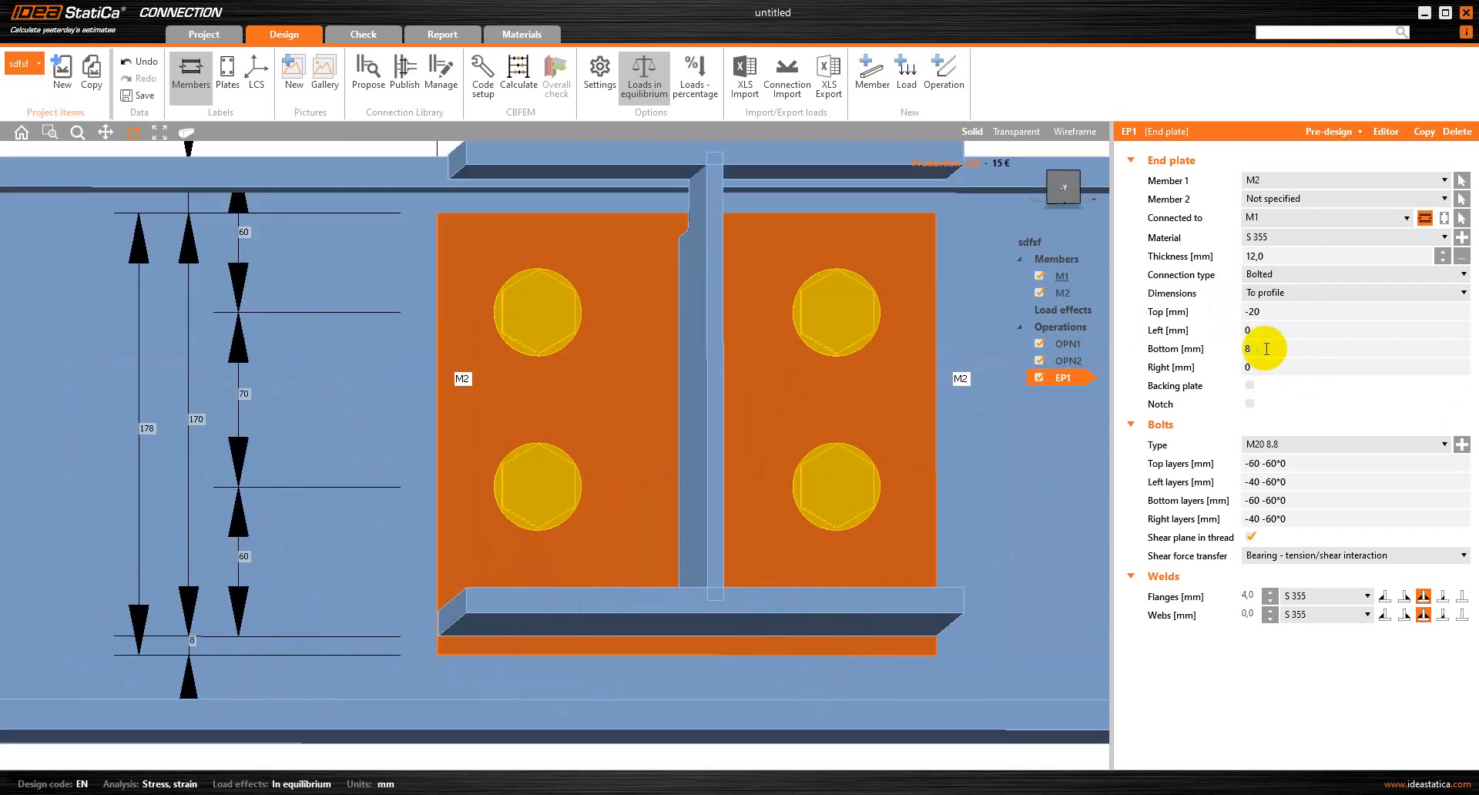
pyautogui.click(1269, 349)
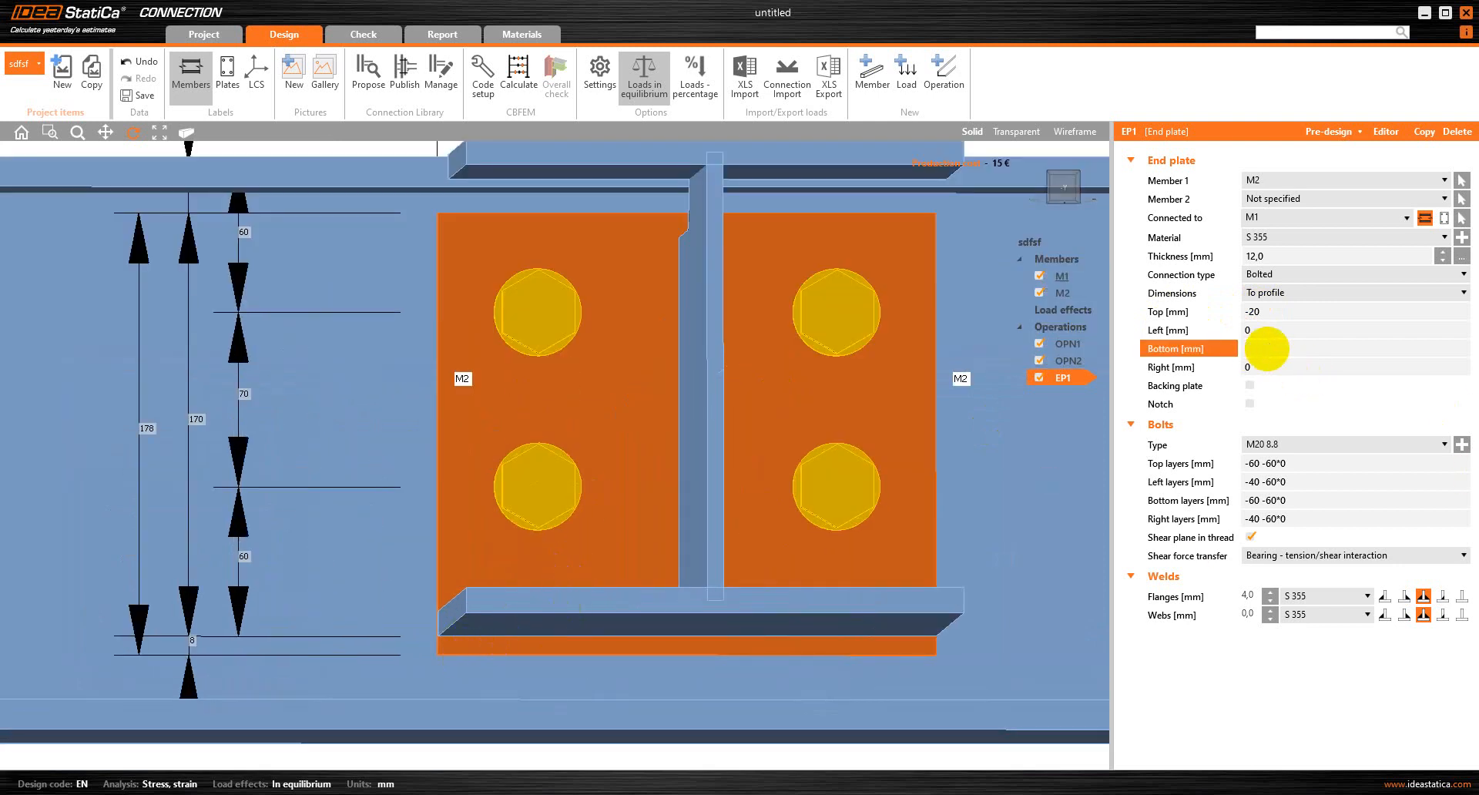
pyautogui.press('Return')
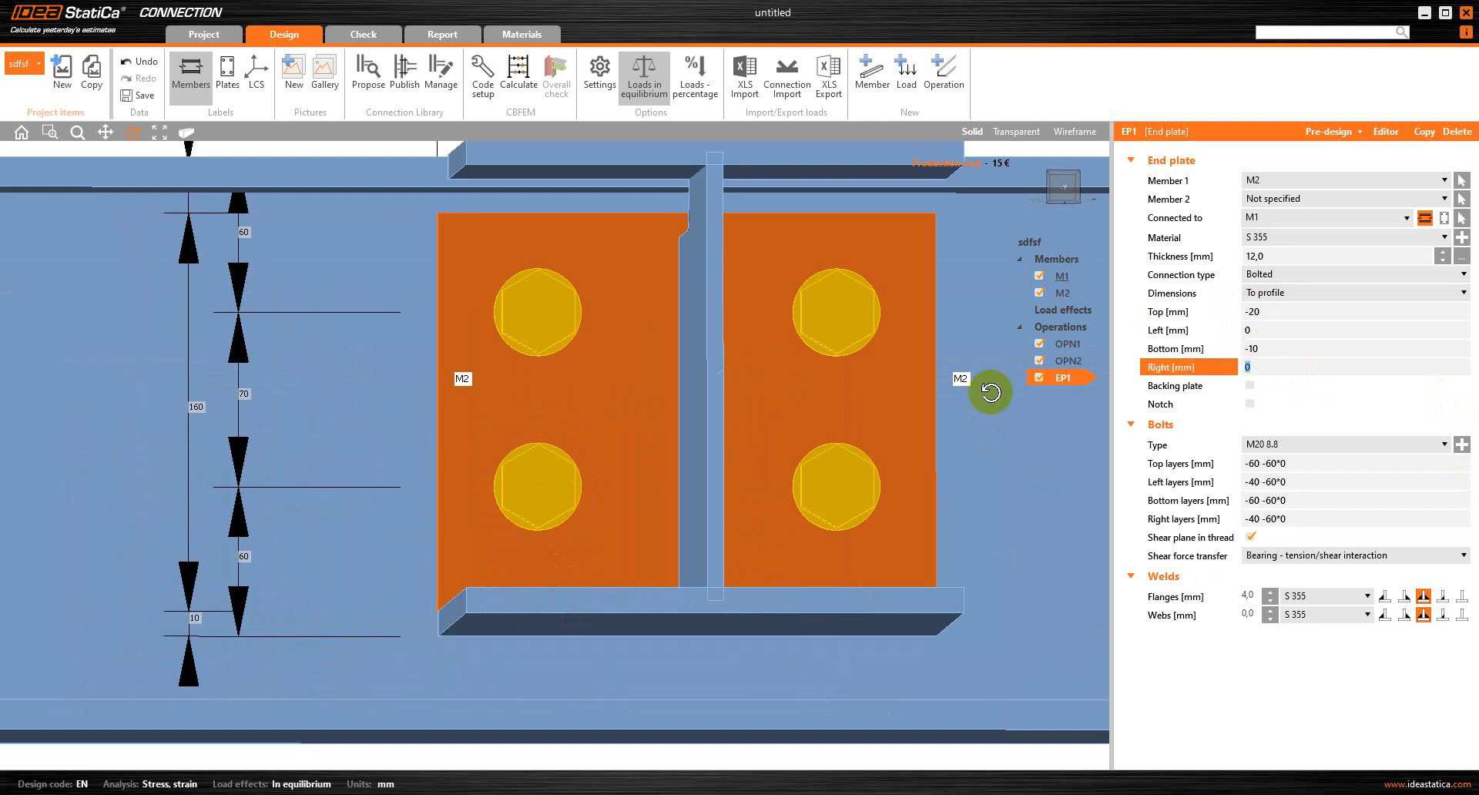
# Widen the end plate by setting its left and right dimensions to 10 mm each
pyautogui.moveTo(443, 613); pyautogui.dragTo(367, 622)
pyautogui.scroll(-3, 366, 622)
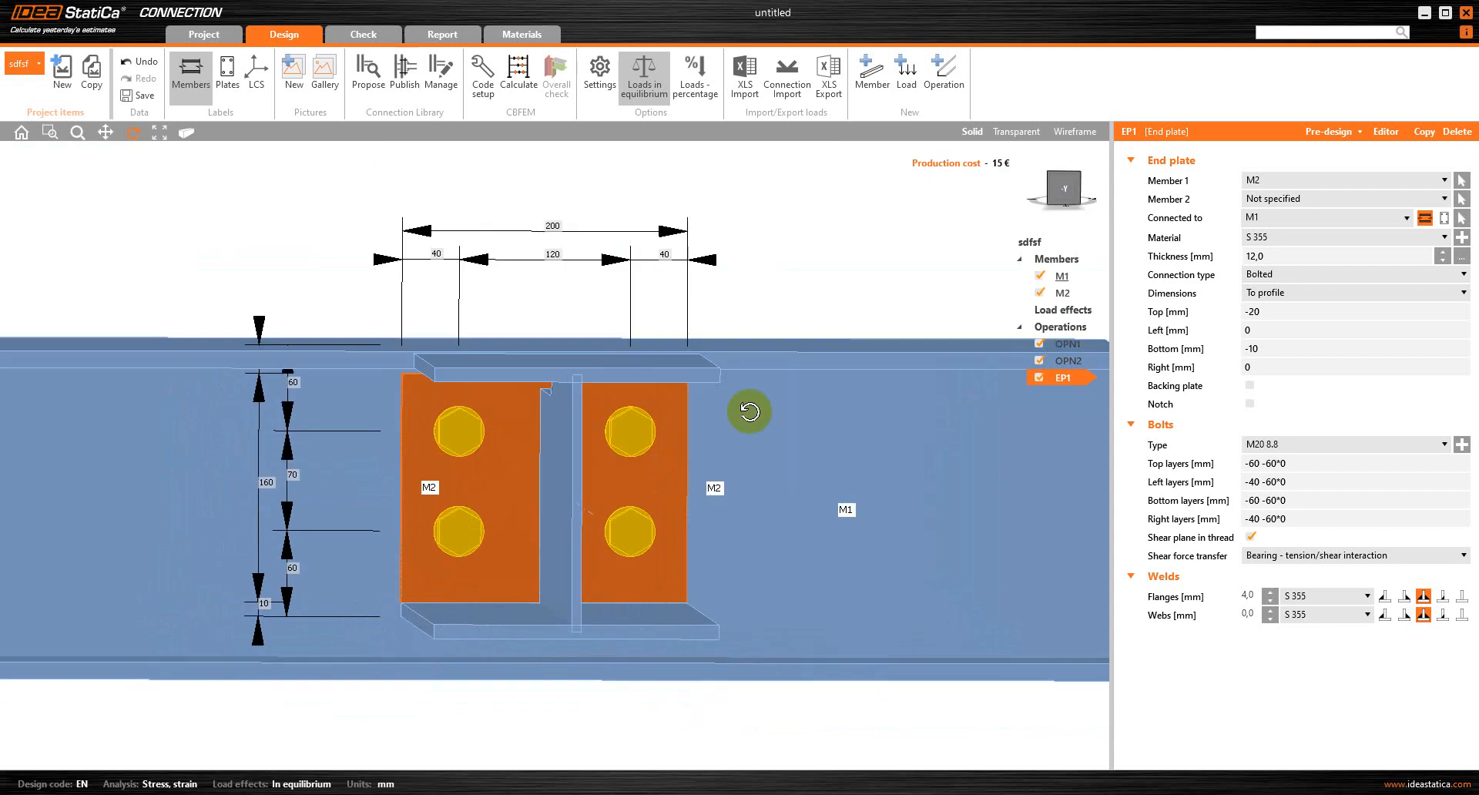
pyautogui.click(1060, 195)
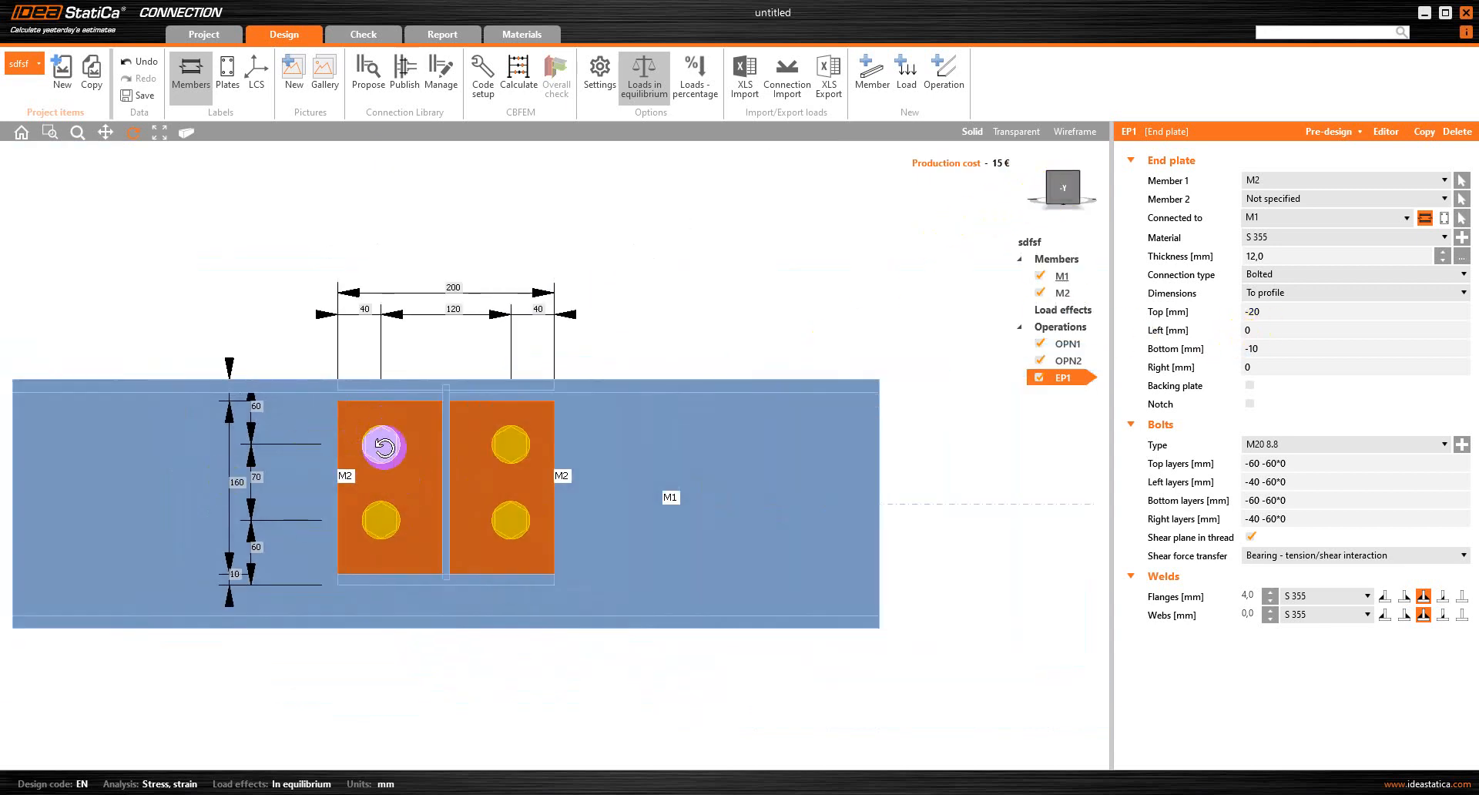
pyautogui.click(1260, 330)
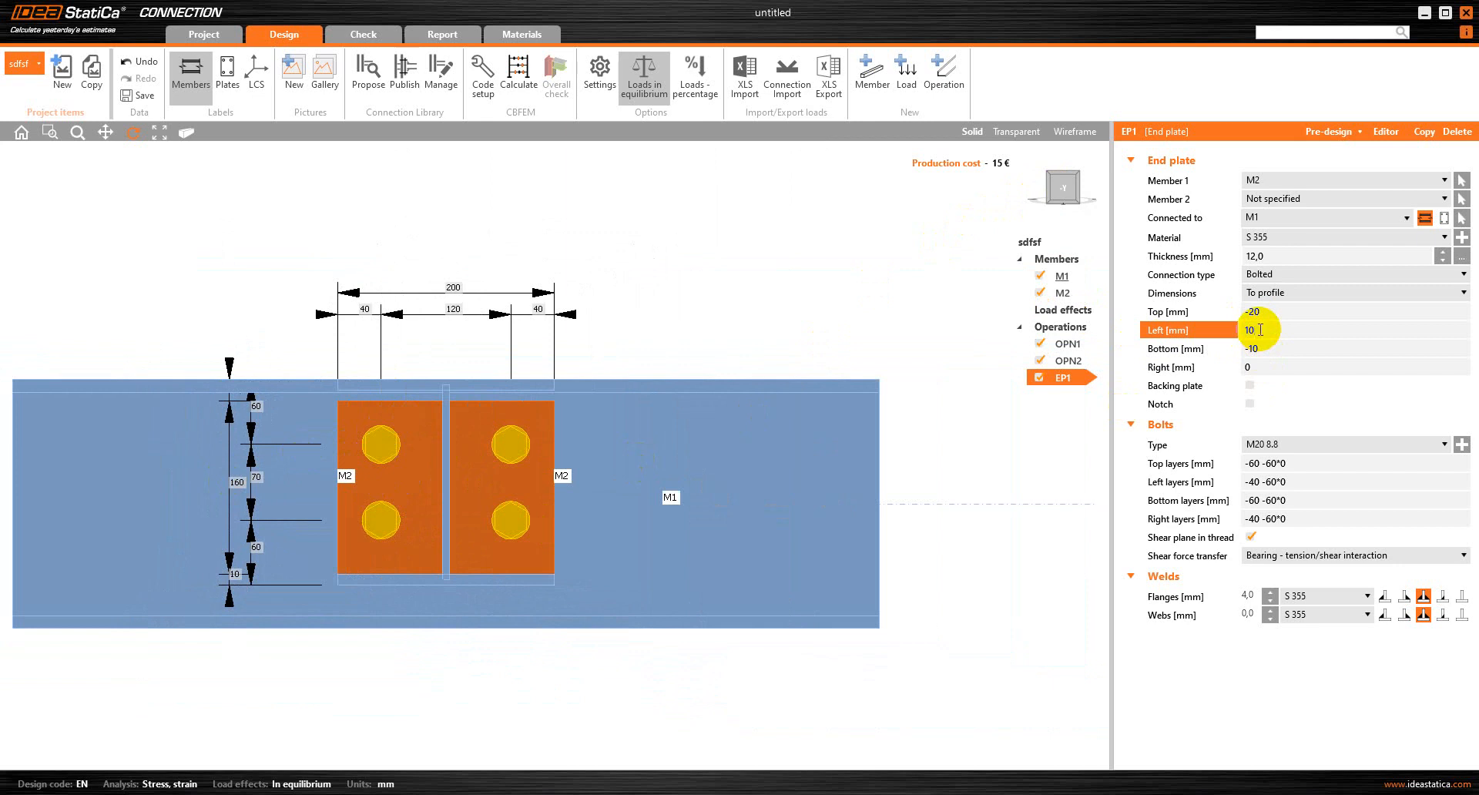
pyautogui.write('10')
pyautogui.press('Tab')
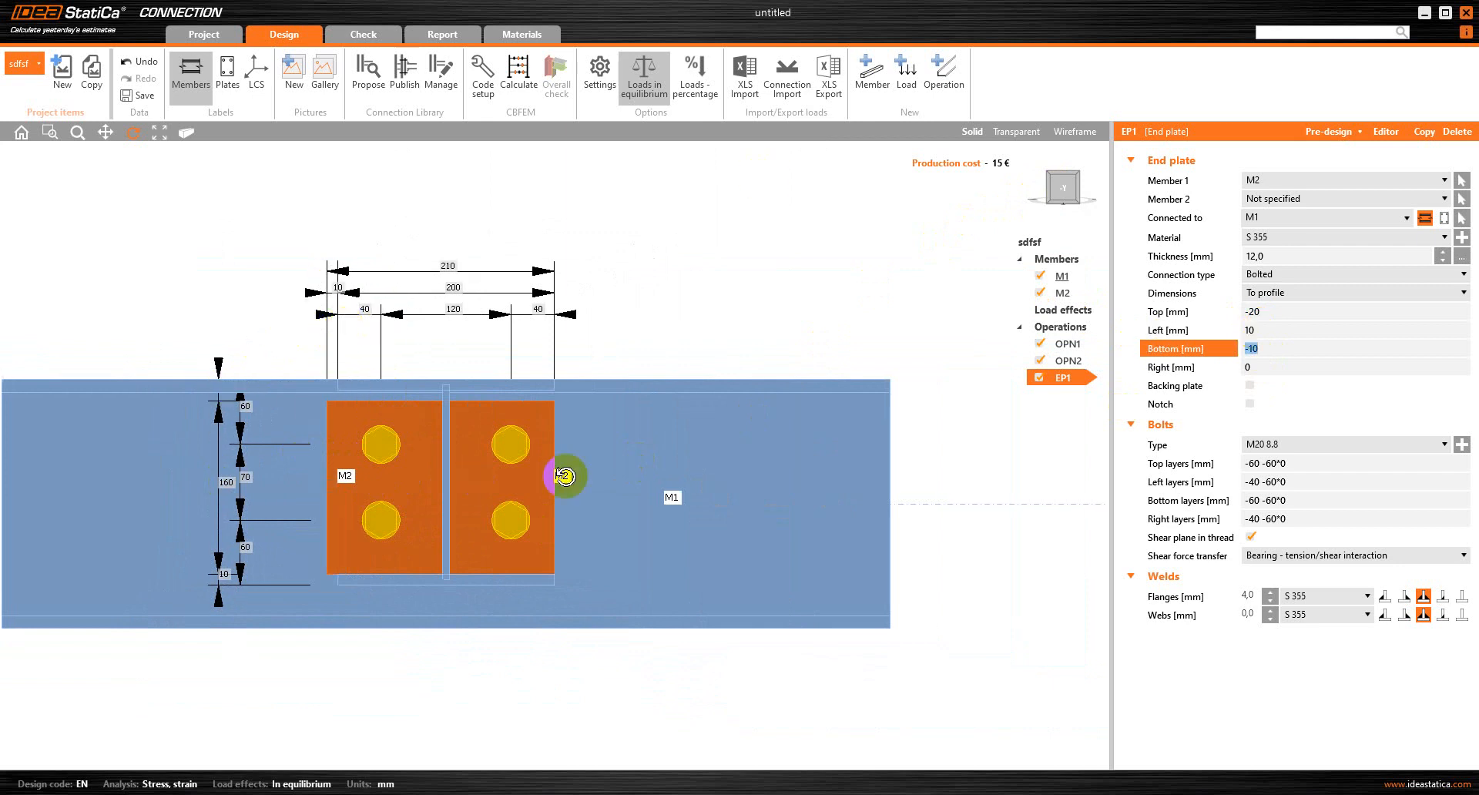
pyautogui.click(1255, 366)
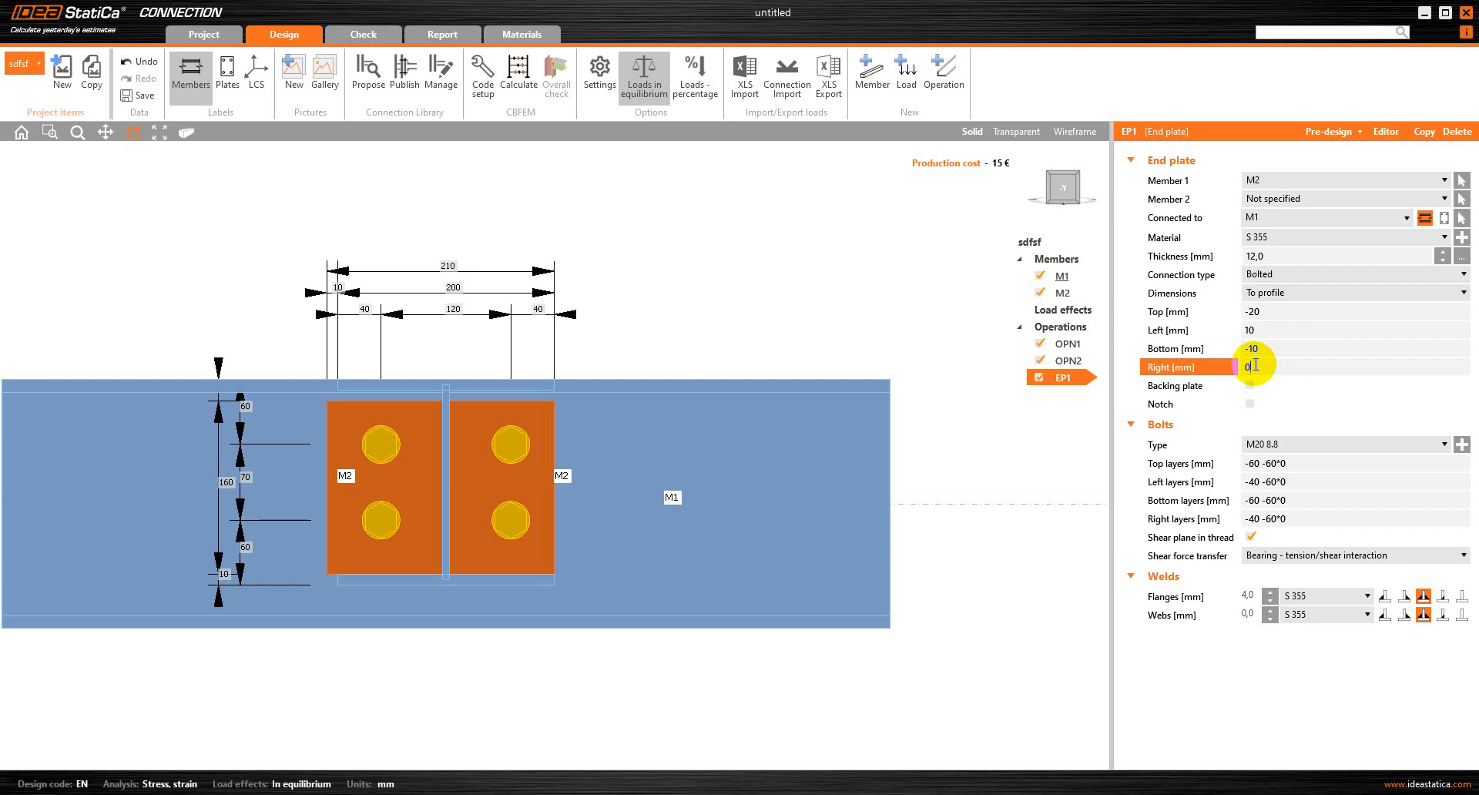
pyautogui.write('10')
pyautogui.press('Tab')
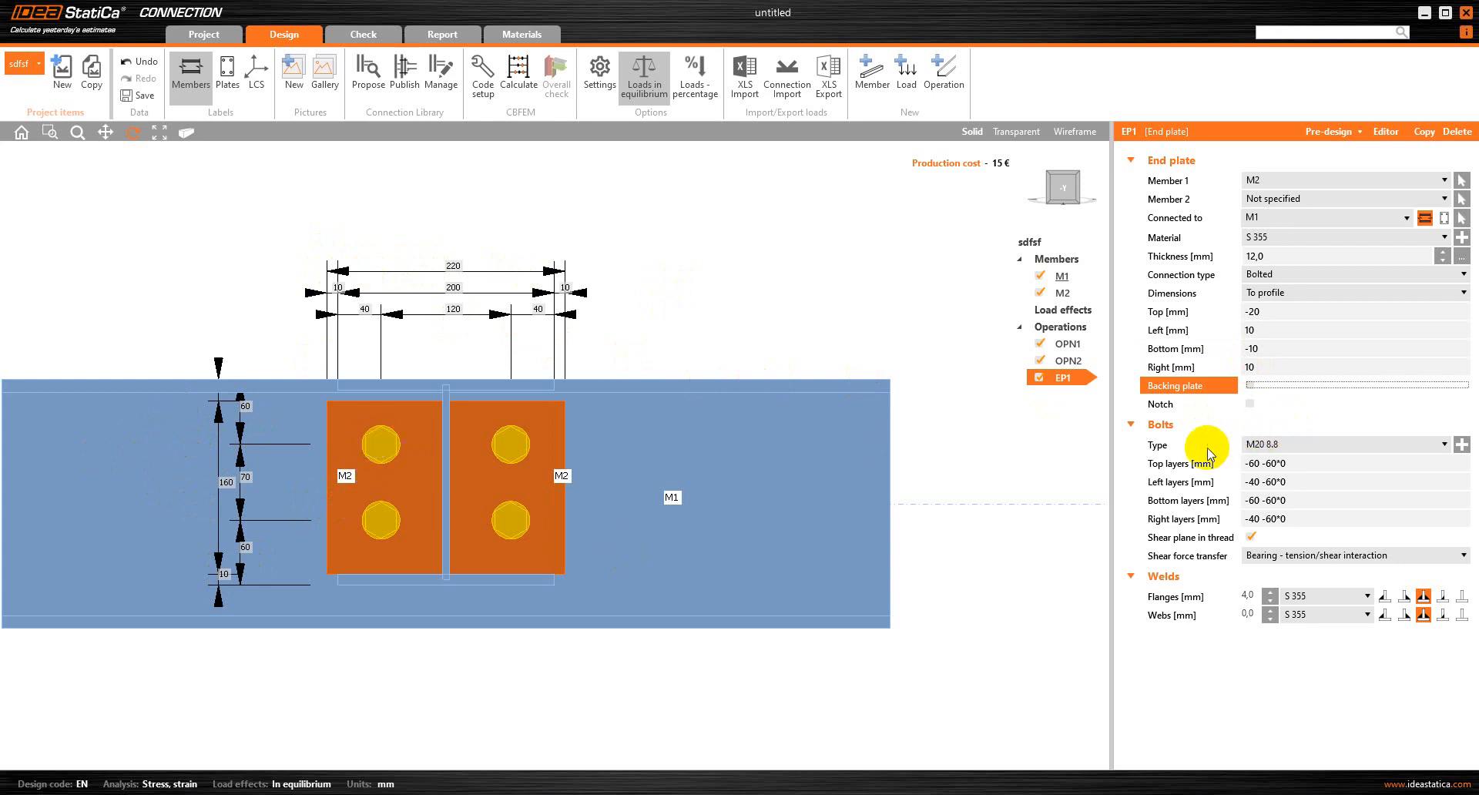
# Change the end plate's bolt assembly to M16 8.8
pyautogui.click(1292, 446)
pyautogui.click(1462, 441)
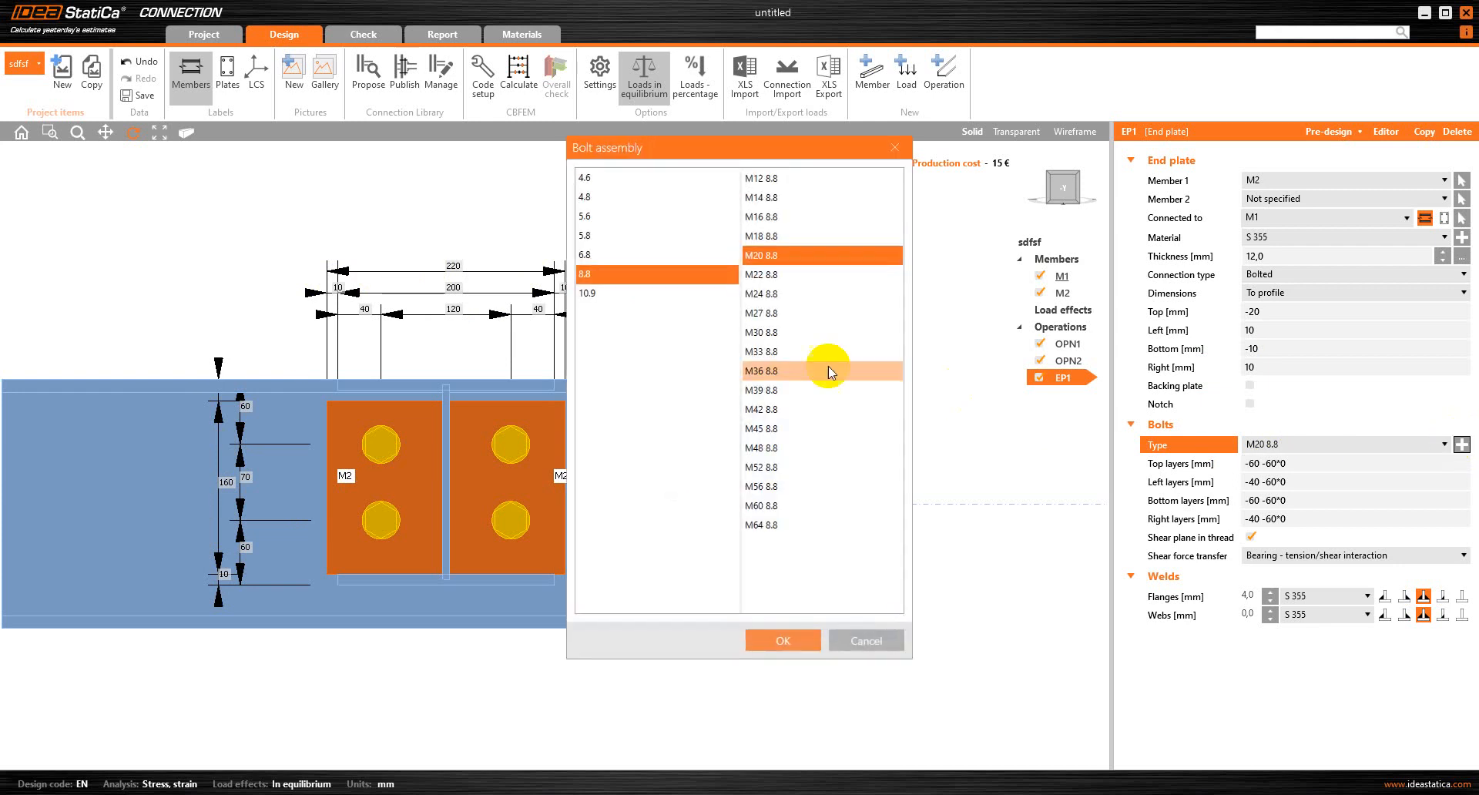
pyautogui.click(702, 275)
pyautogui.click(768, 221)
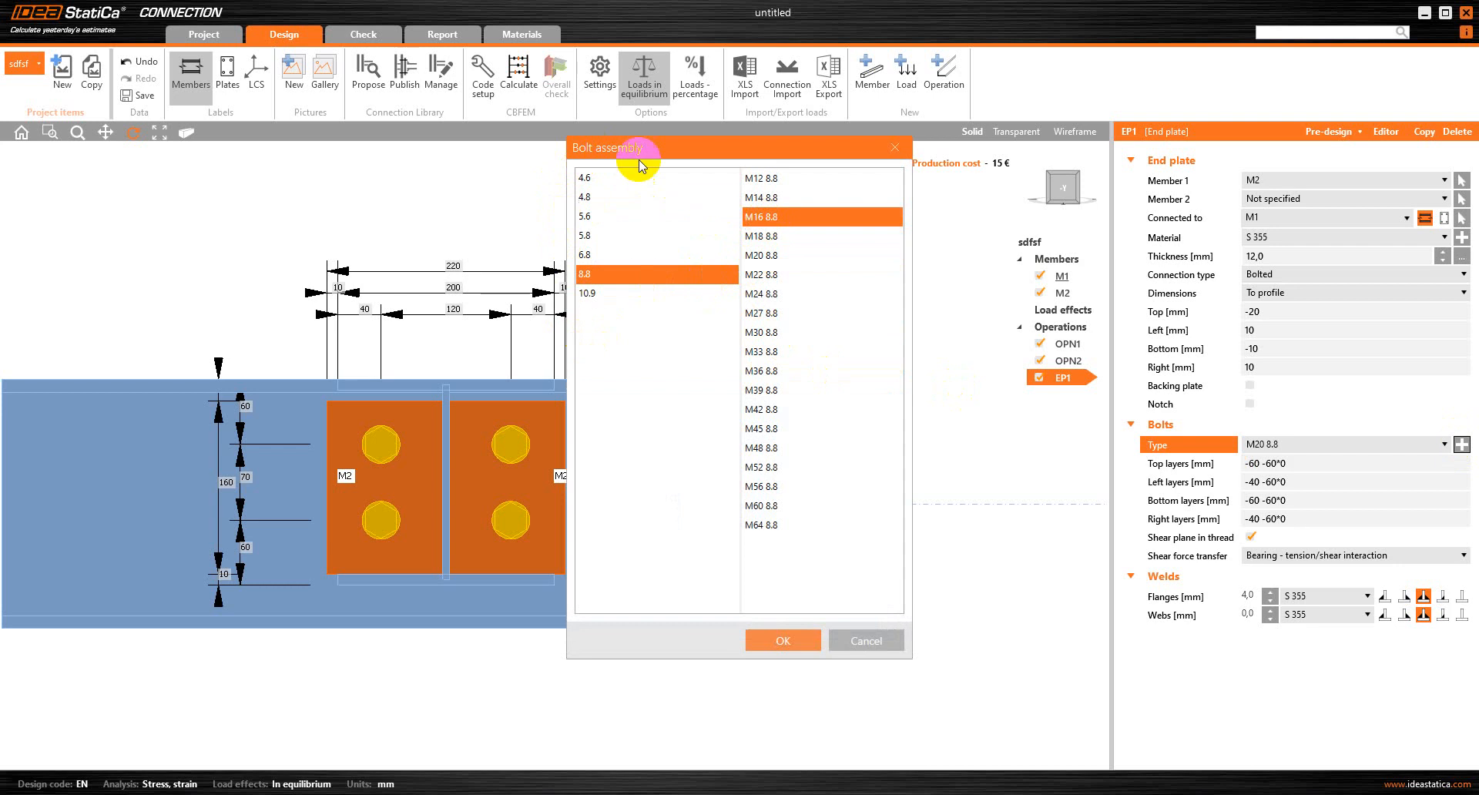
pyautogui.click(791, 220)
pyautogui.click(803, 639)
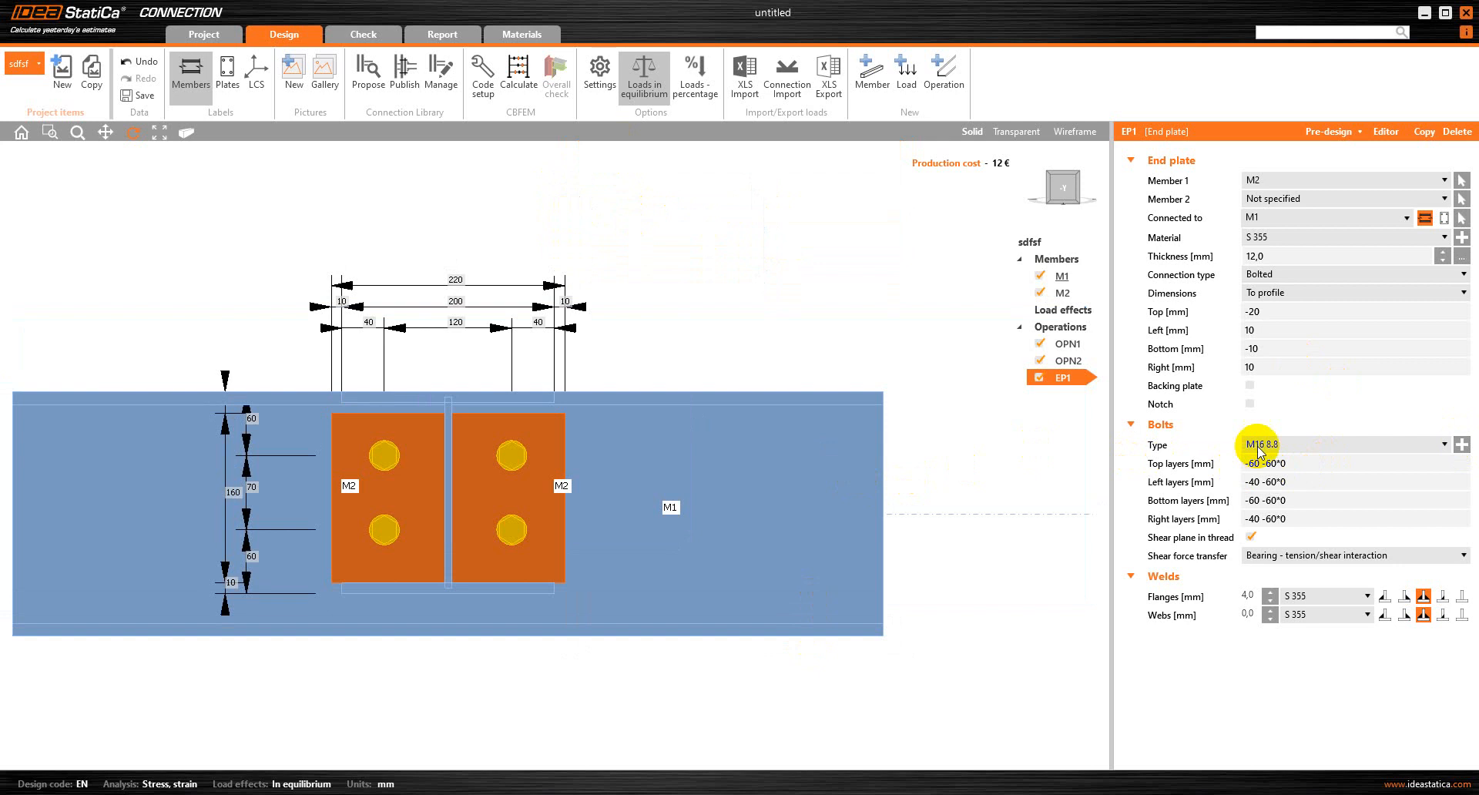
# Clear the right, bottom, left and top bolt layer values of the end plate
pyautogui.click(1193, 520)
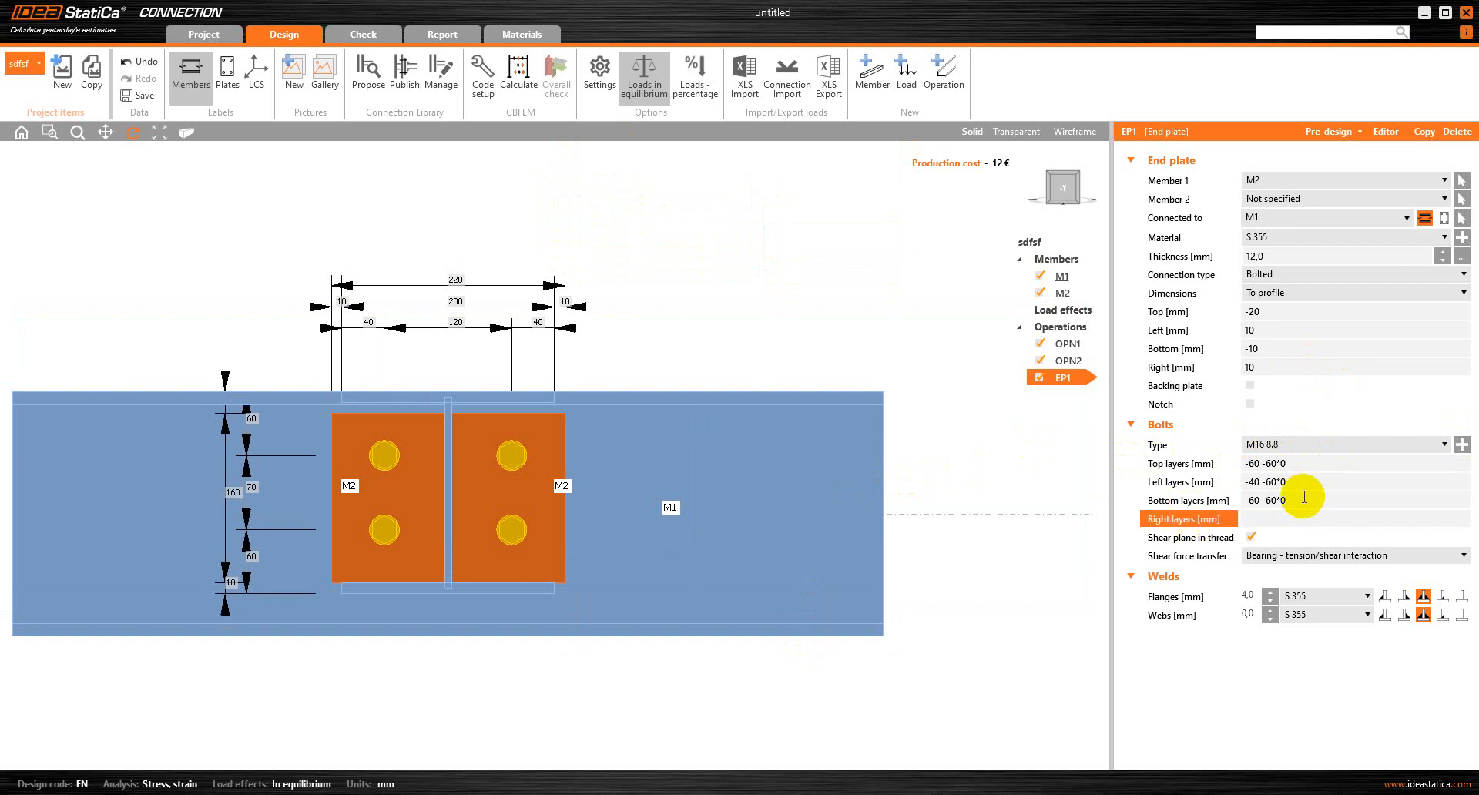
pyautogui.press('Delete')
pyautogui.hotkey('shift', 'Tab')
pyautogui.press('Delete')
pyautogui.click(1228, 482)
pyautogui.press('Delete')
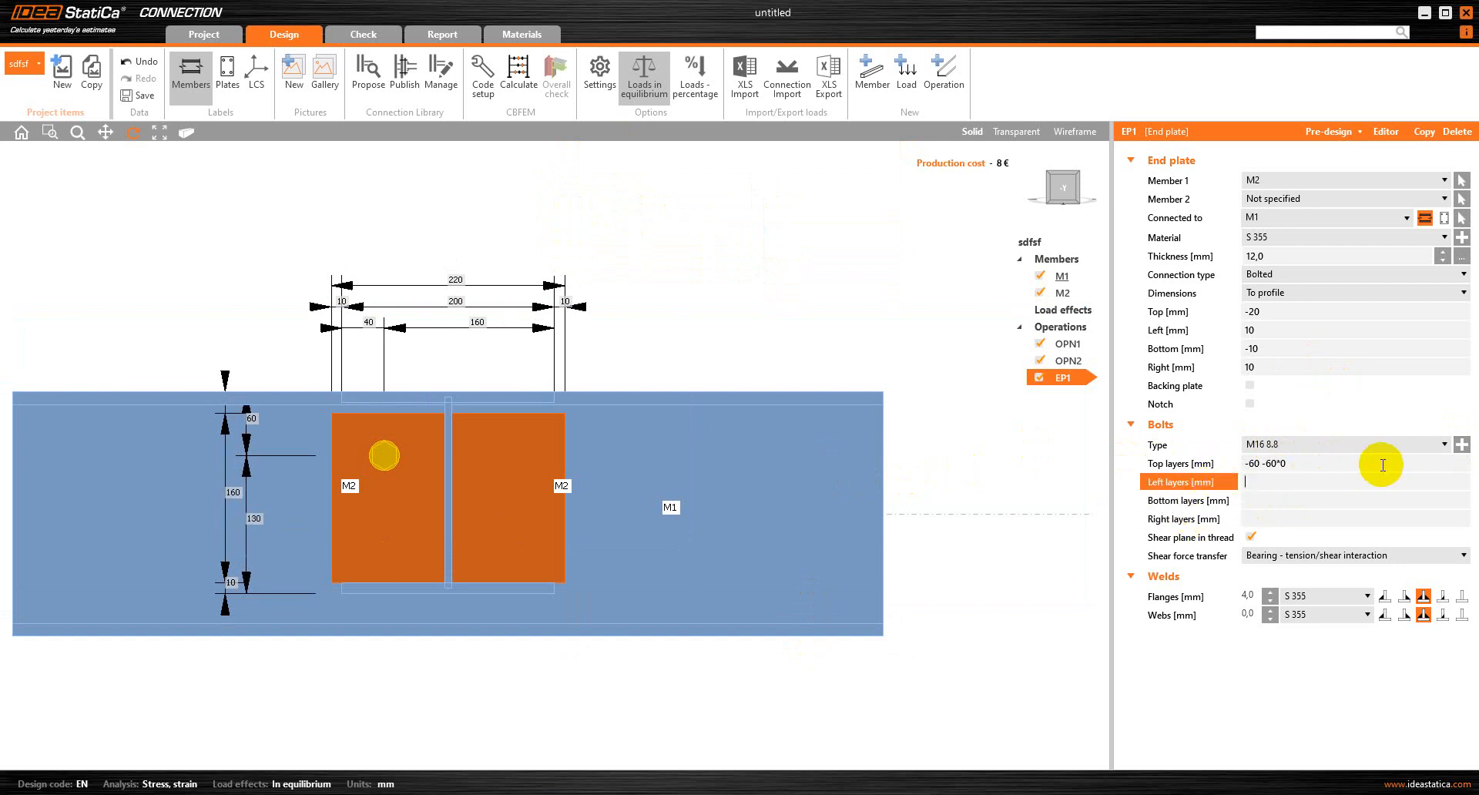
pyautogui.click(1239, 464)
pyautogui.press('Delete')
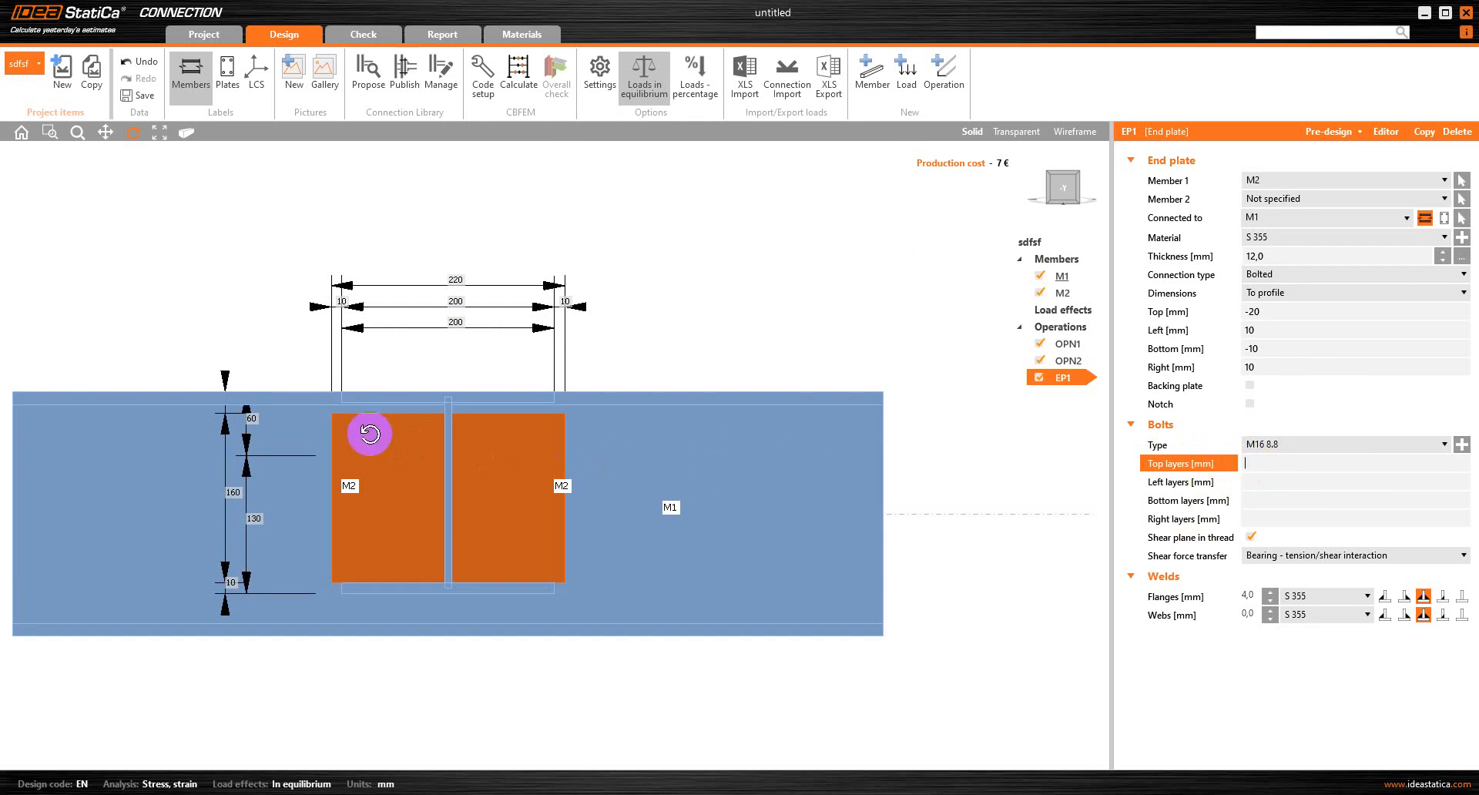
# Set the top bolt layers to -50 mm and try -60 mm for the left bolt layers
pyautogui.click(1250, 464)
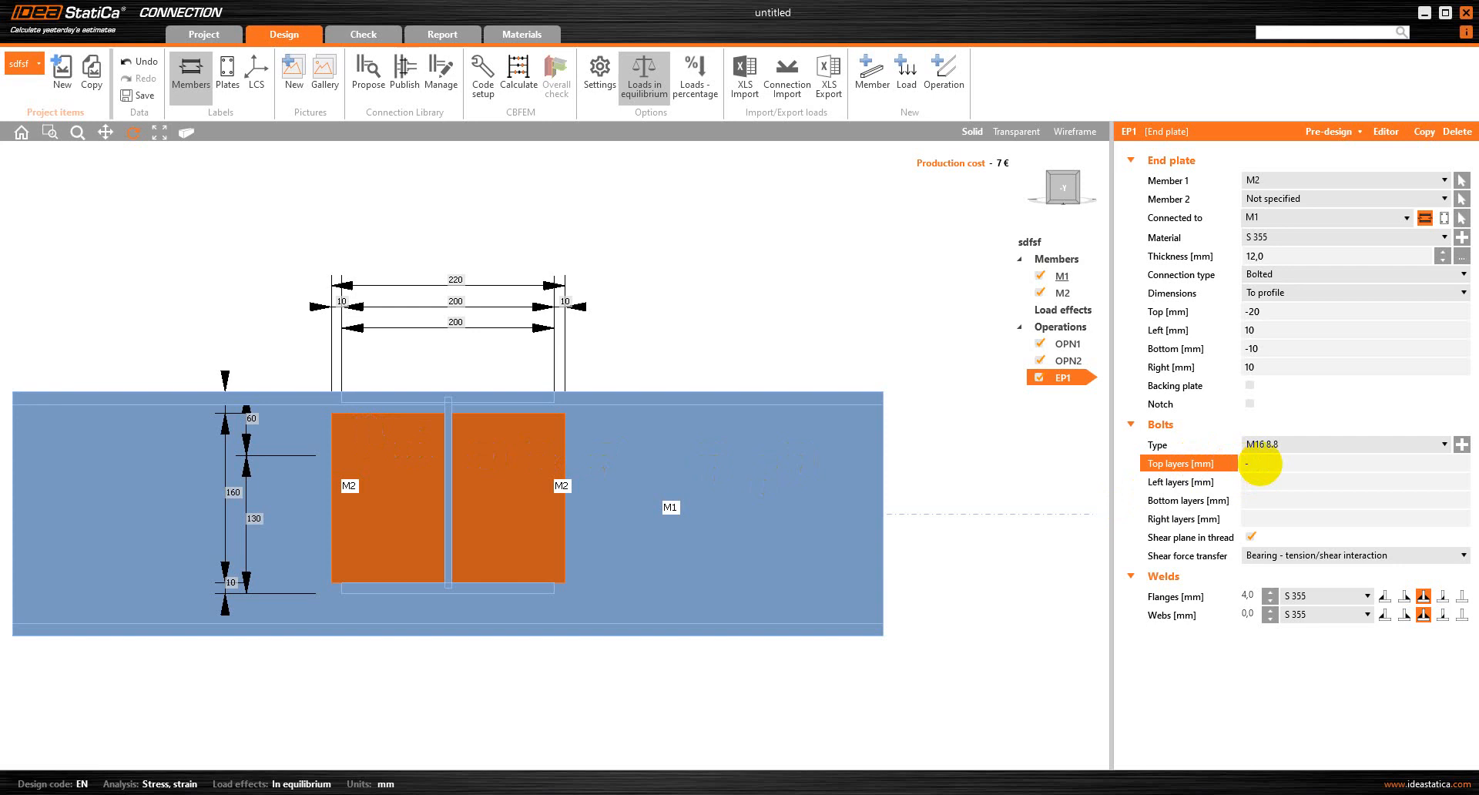
pyautogui.press('Tab')
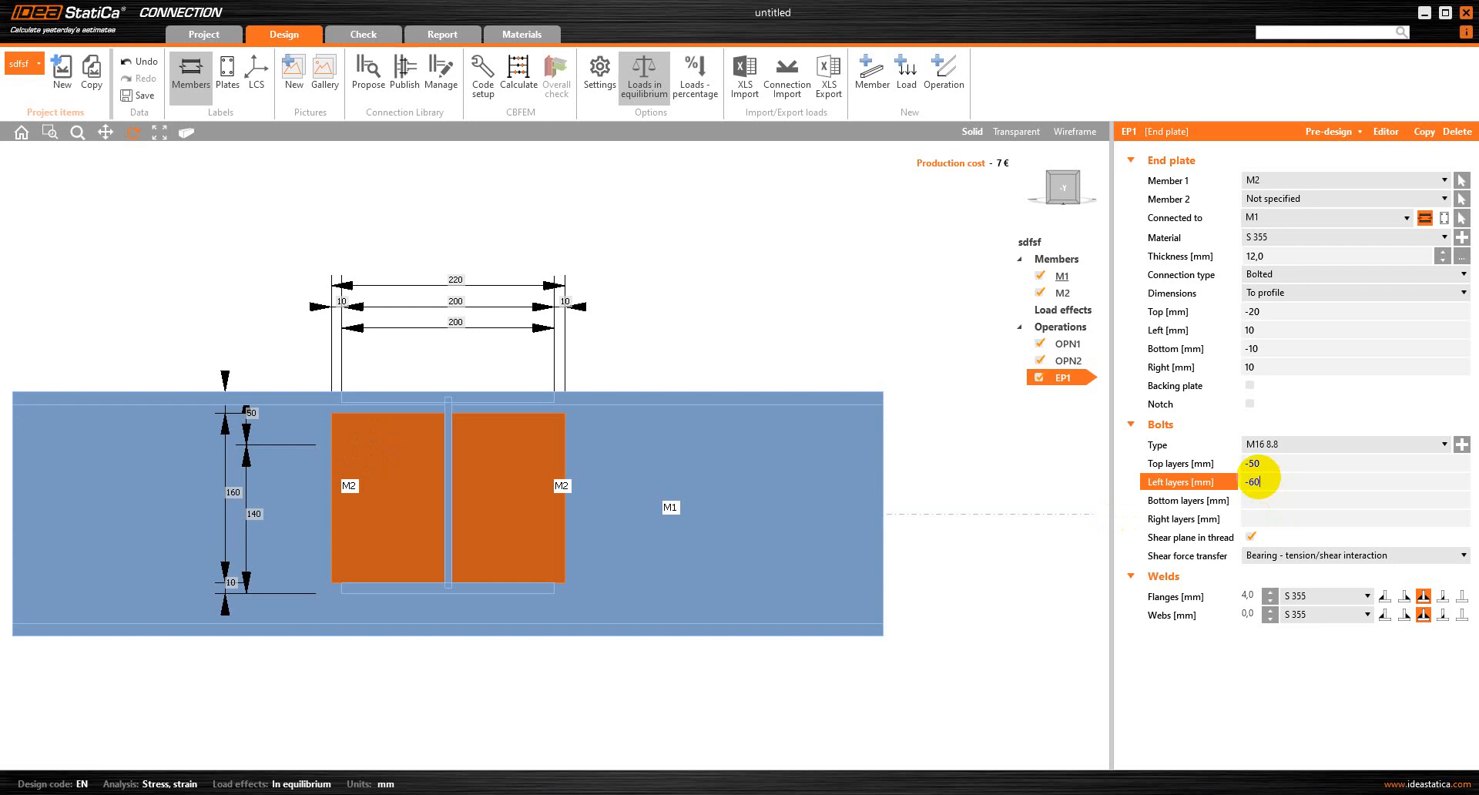
pyautogui.press('Tab')
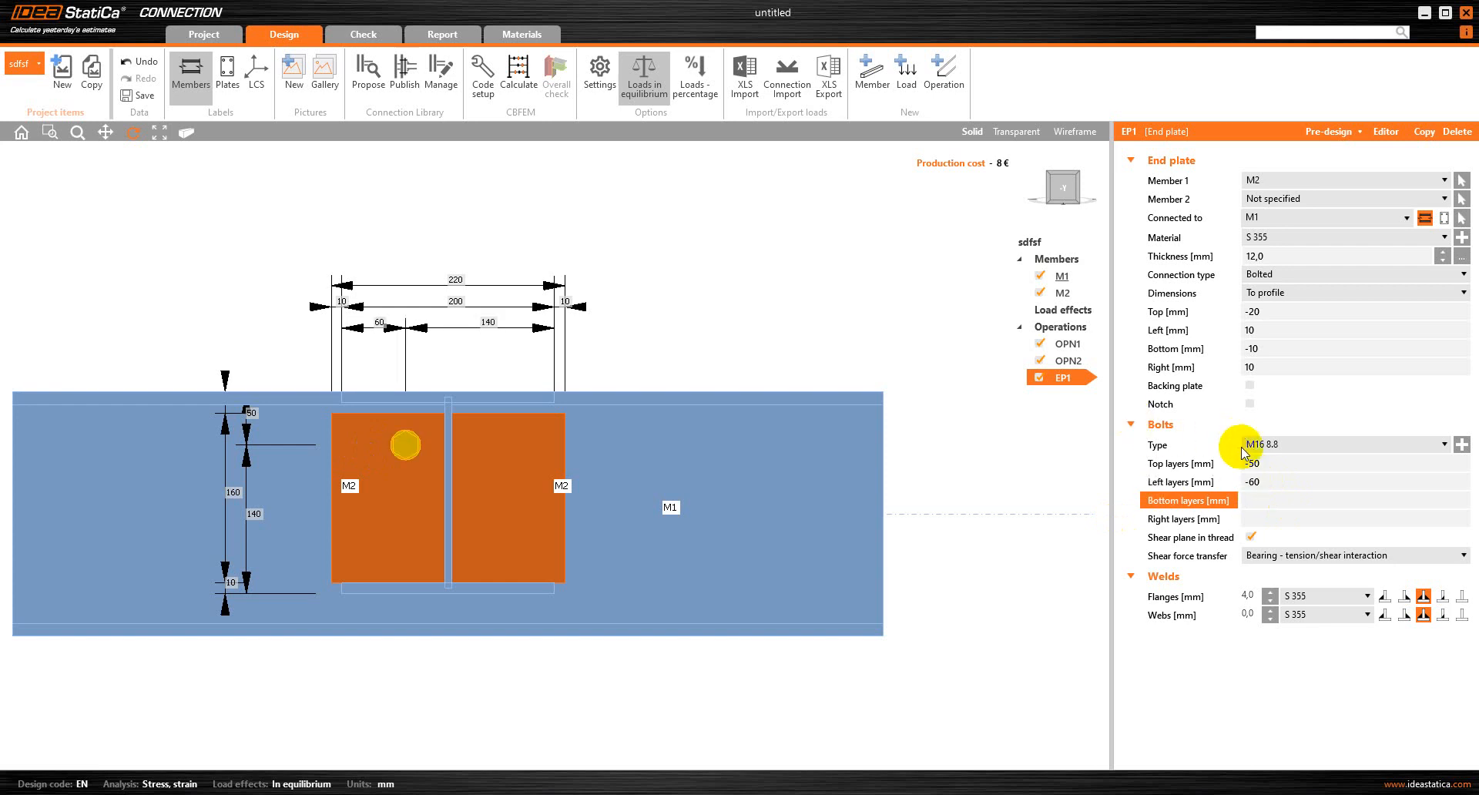
# Set the left and right bolt layers to -30 mm each
pyautogui.click(1253, 483)
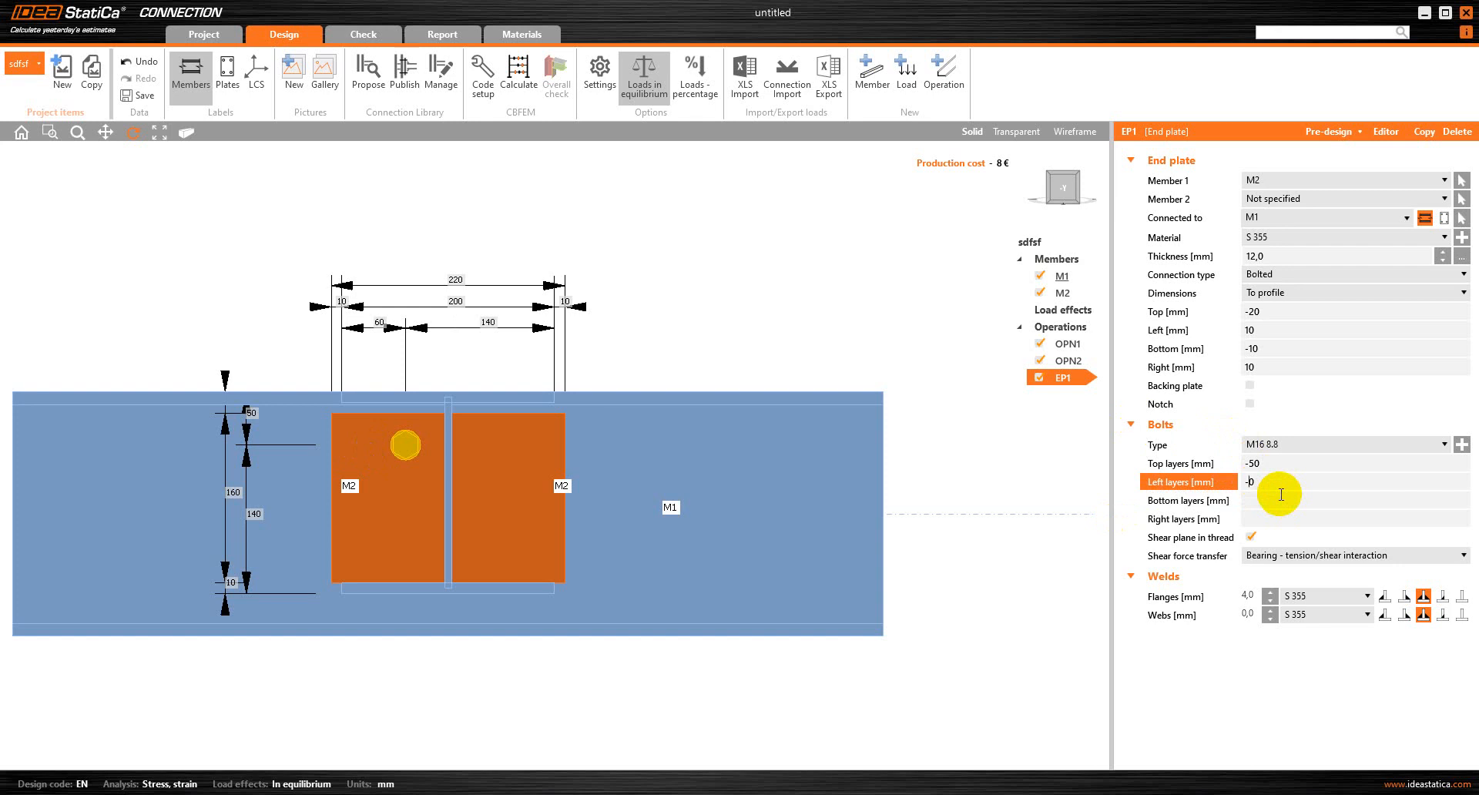
pyautogui.press('Tab')
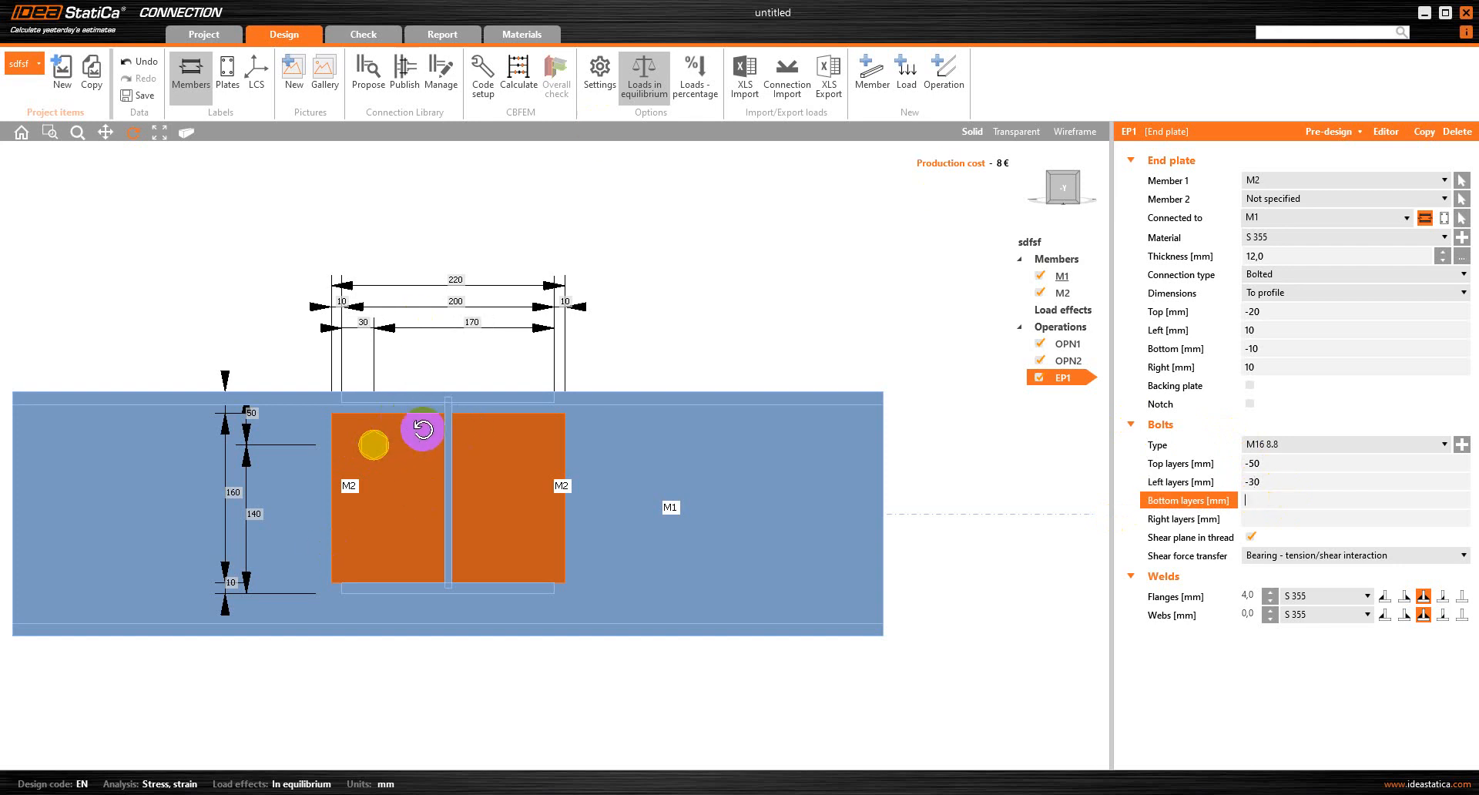
pyautogui.click(391, 451)
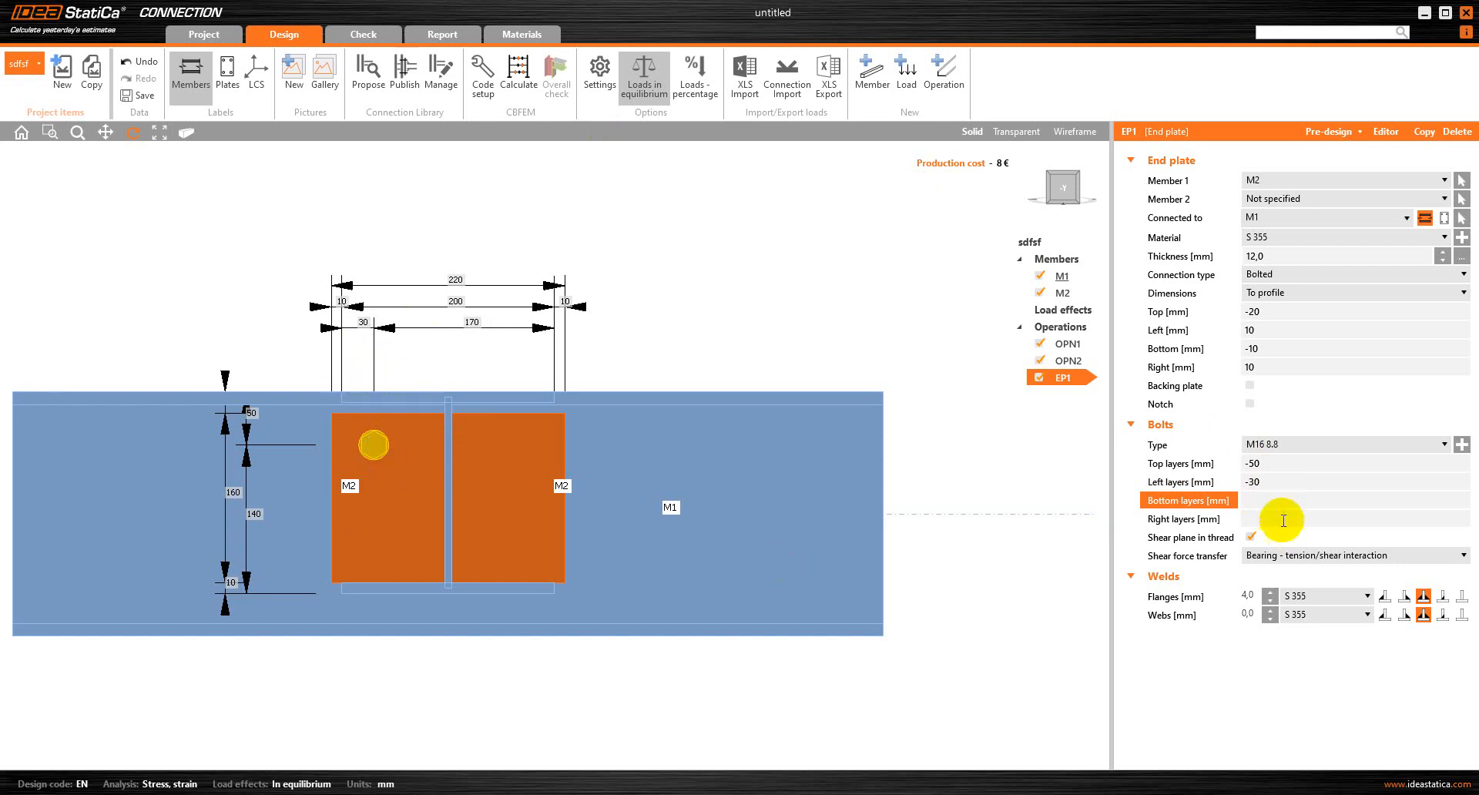
pyautogui.click(1246, 501)
pyautogui.click(1249, 517)
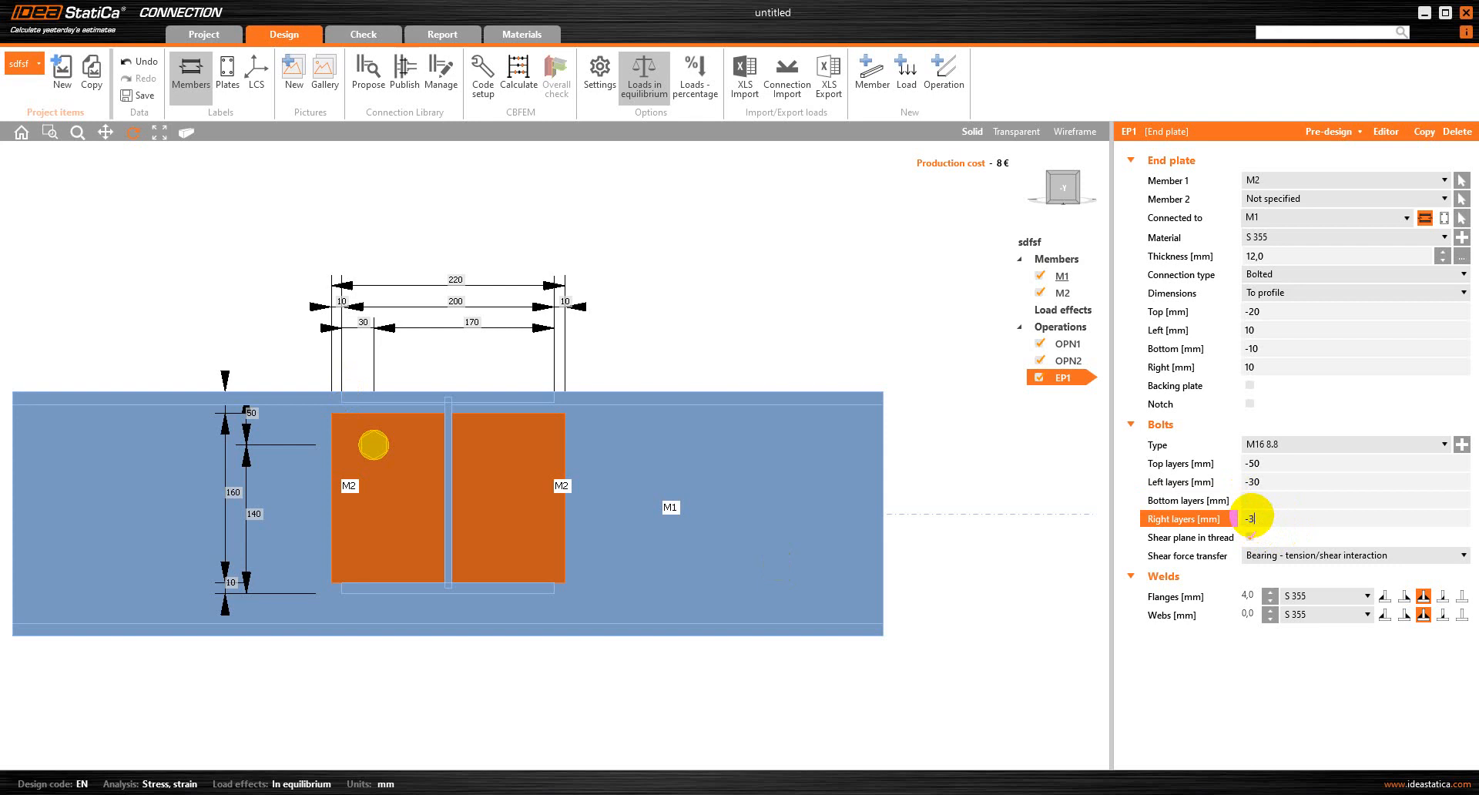
pyautogui.press('Tab')
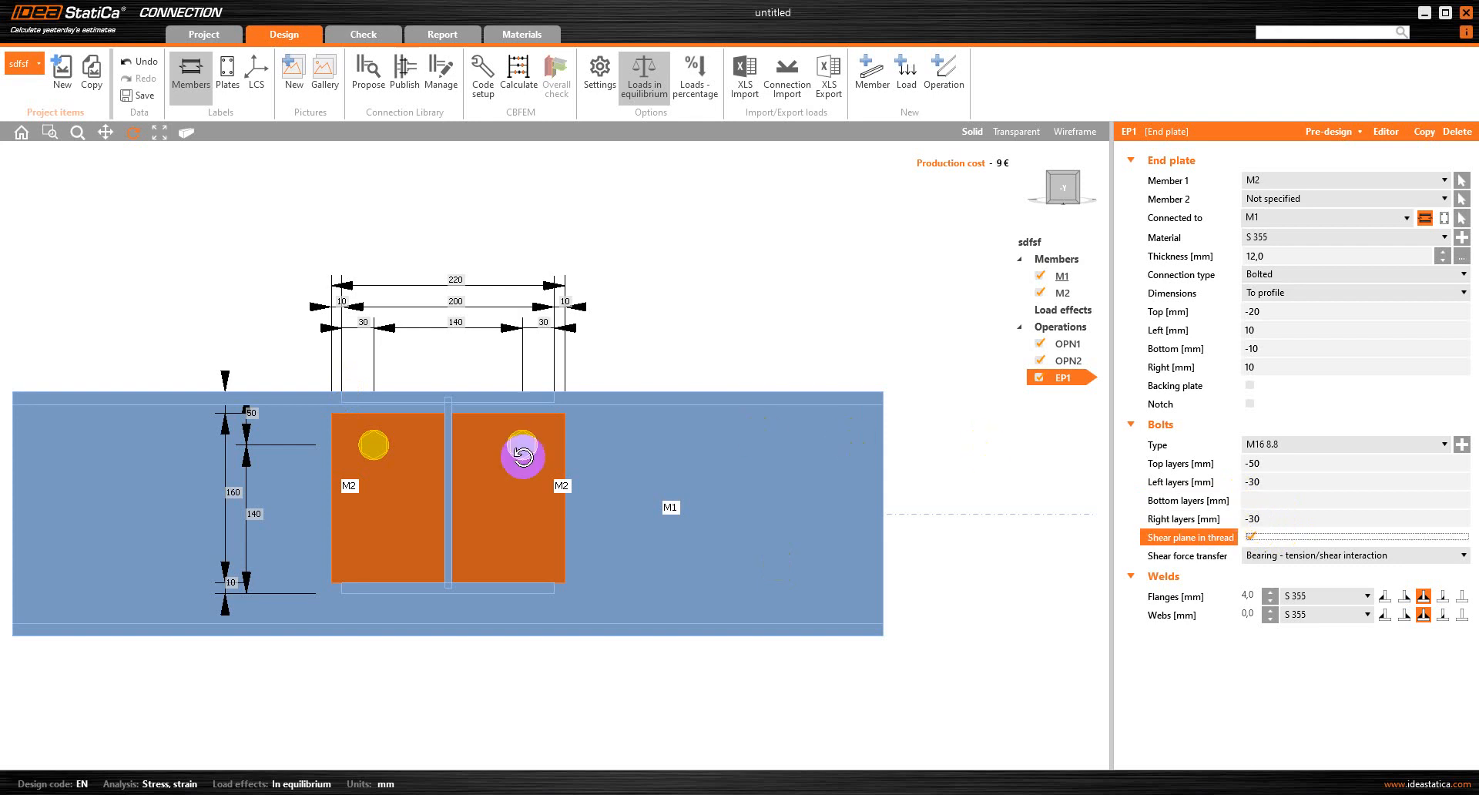
# Add two more bolt rows by extending the top layers to -50 -60 -50 mm
pyautogui.click(1281, 462)
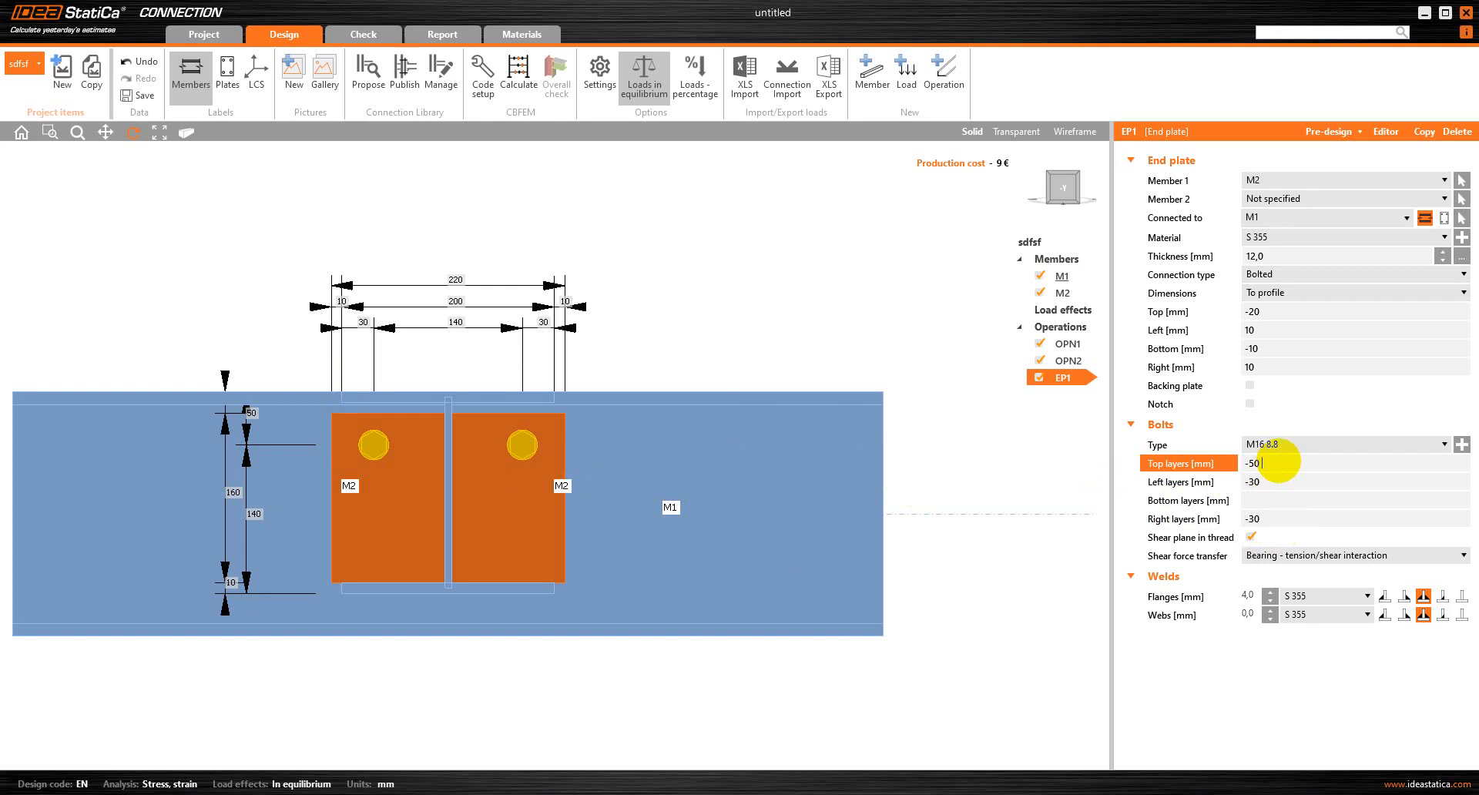
pyautogui.press('Tab')
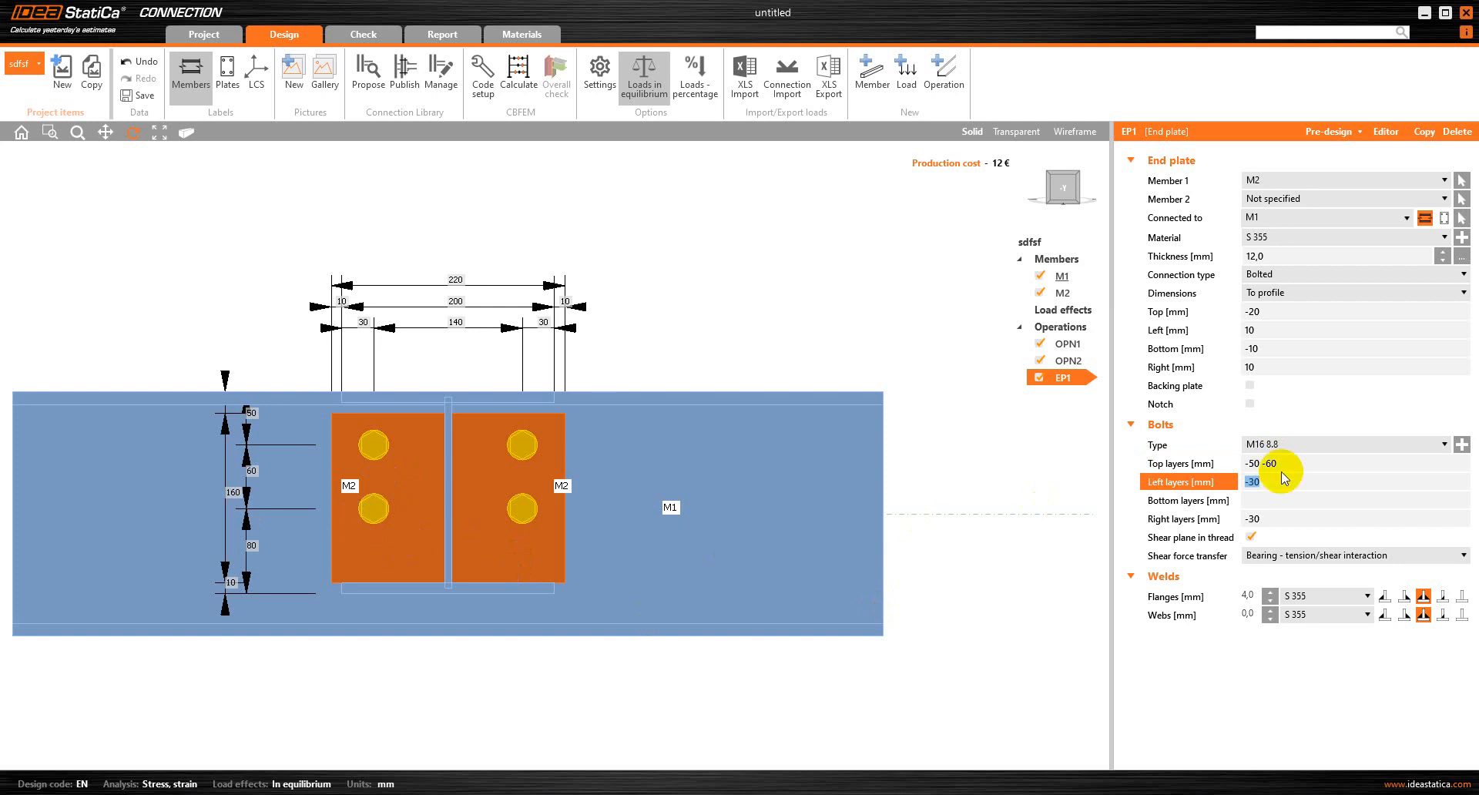
pyautogui.click(1311, 467)
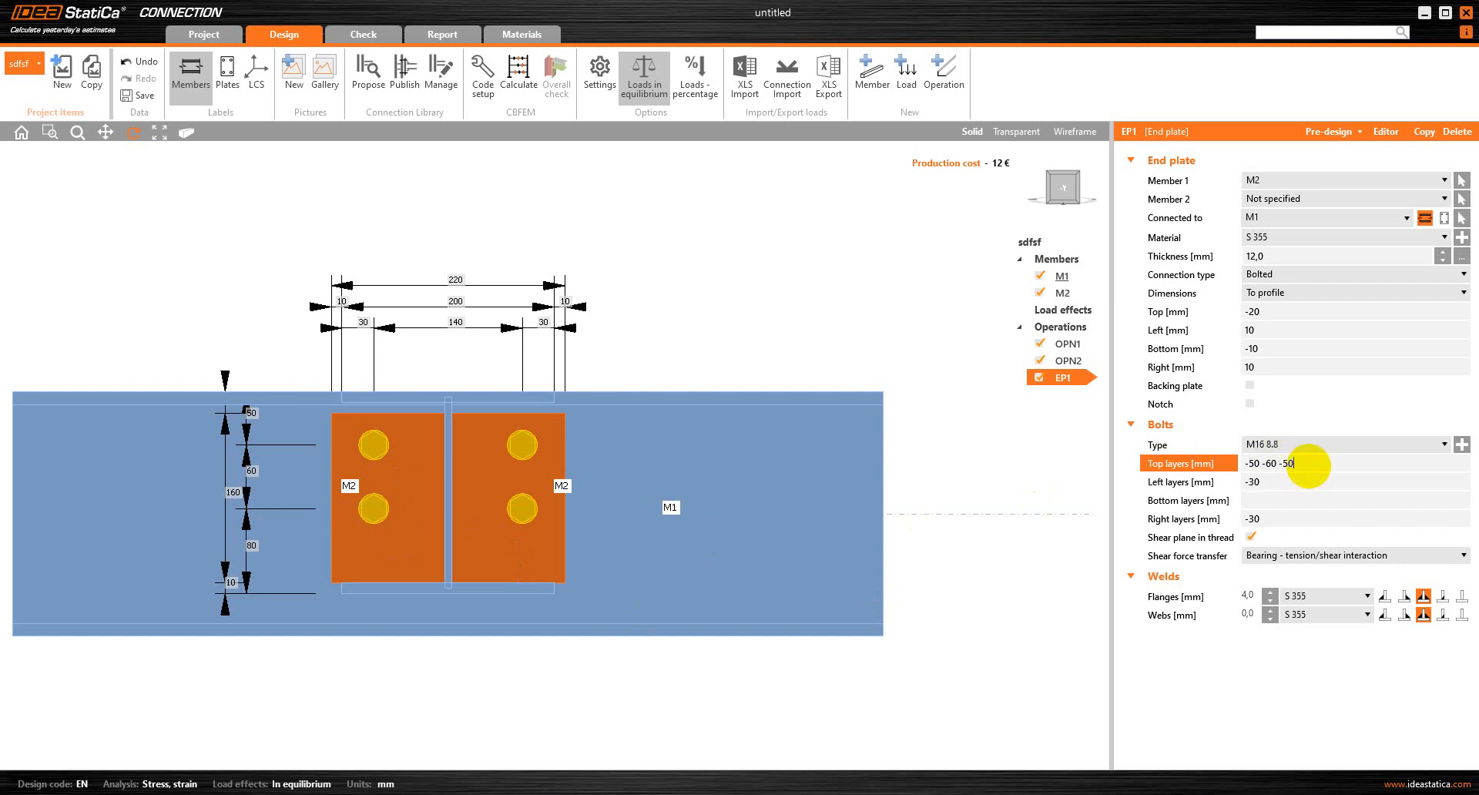
pyautogui.press('Tab')
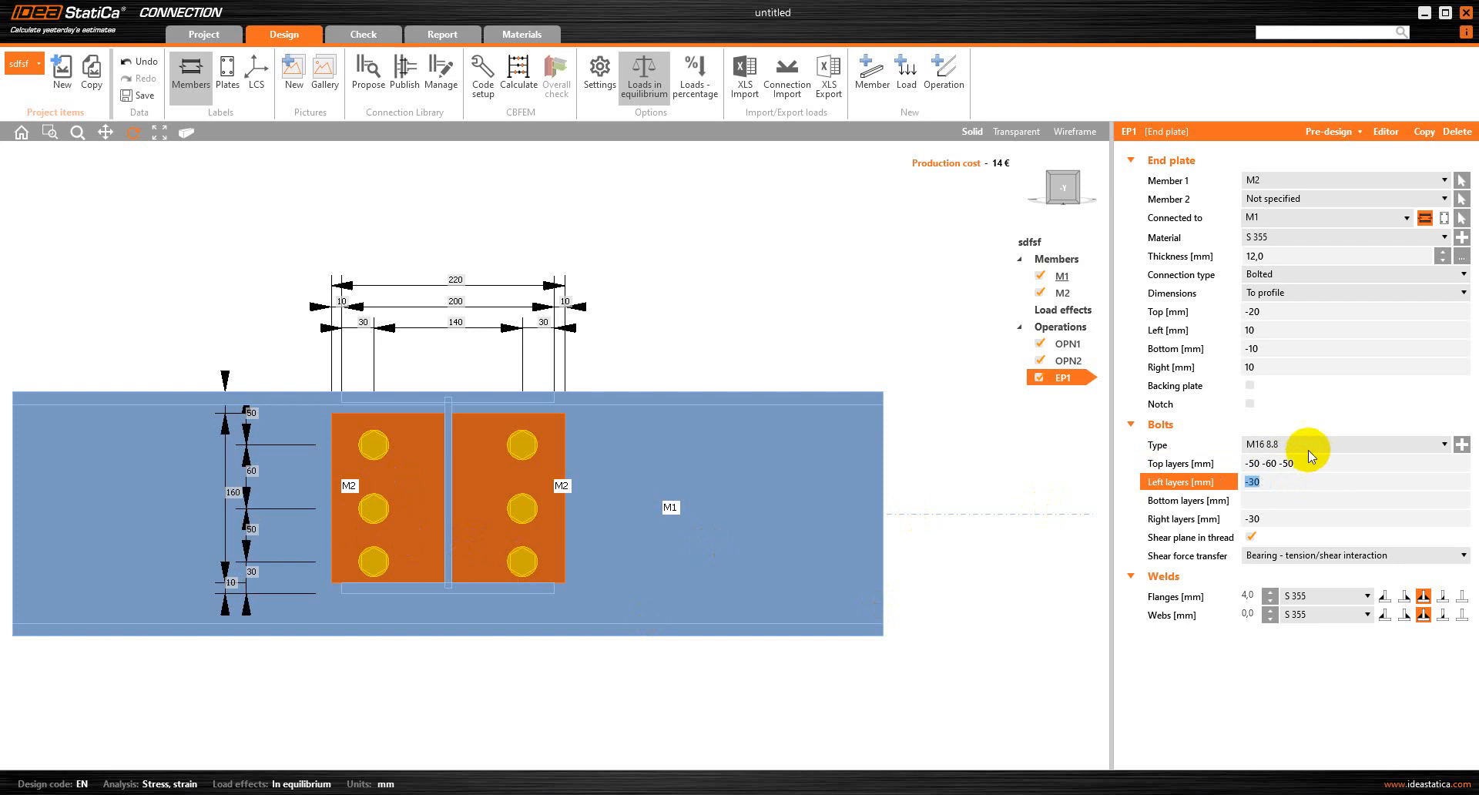
# Set the end plate's top bolt layers to -50 -55 -45 mm
pyautogui.click(1305, 465)
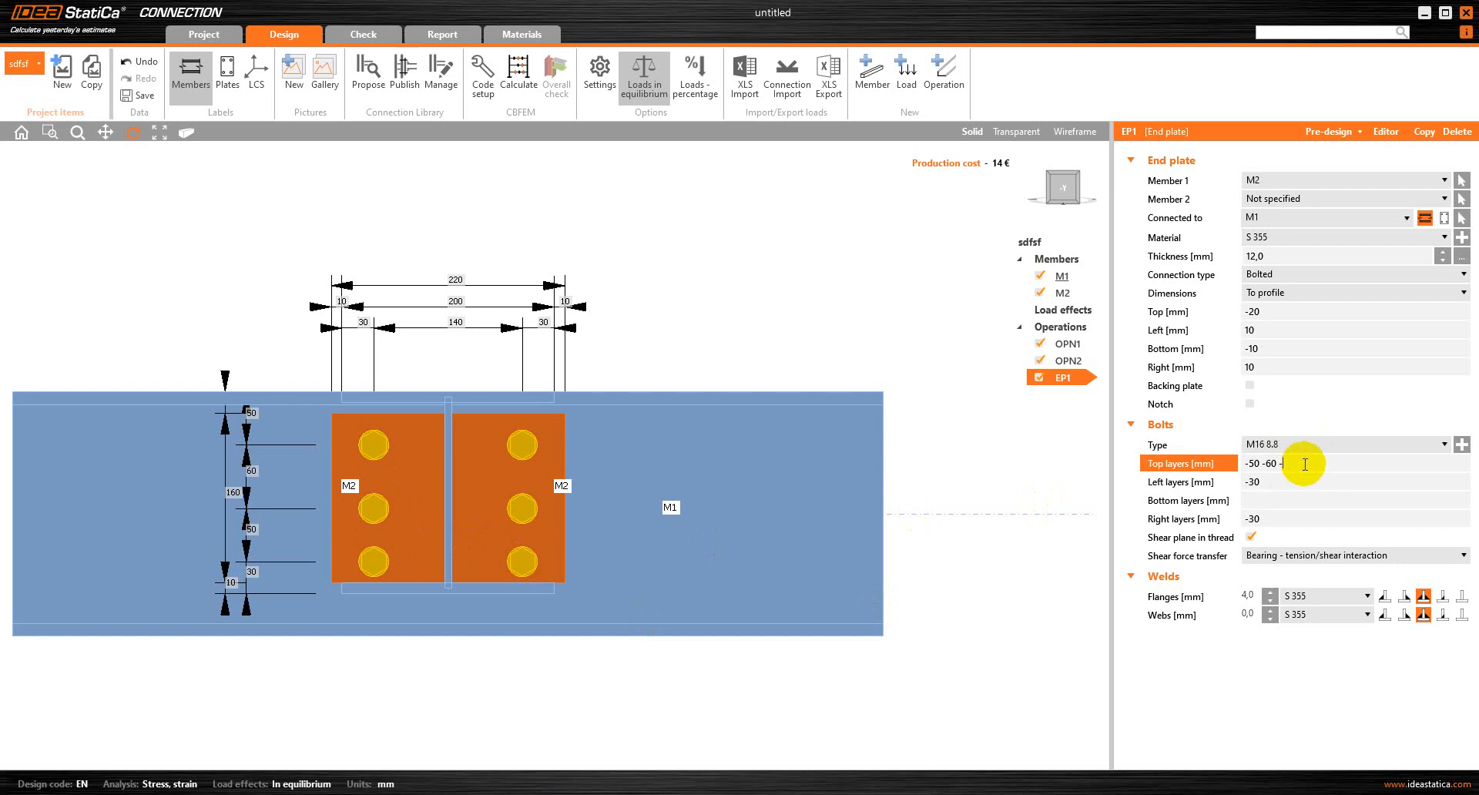
pyautogui.write('45')
pyautogui.press('Tab')
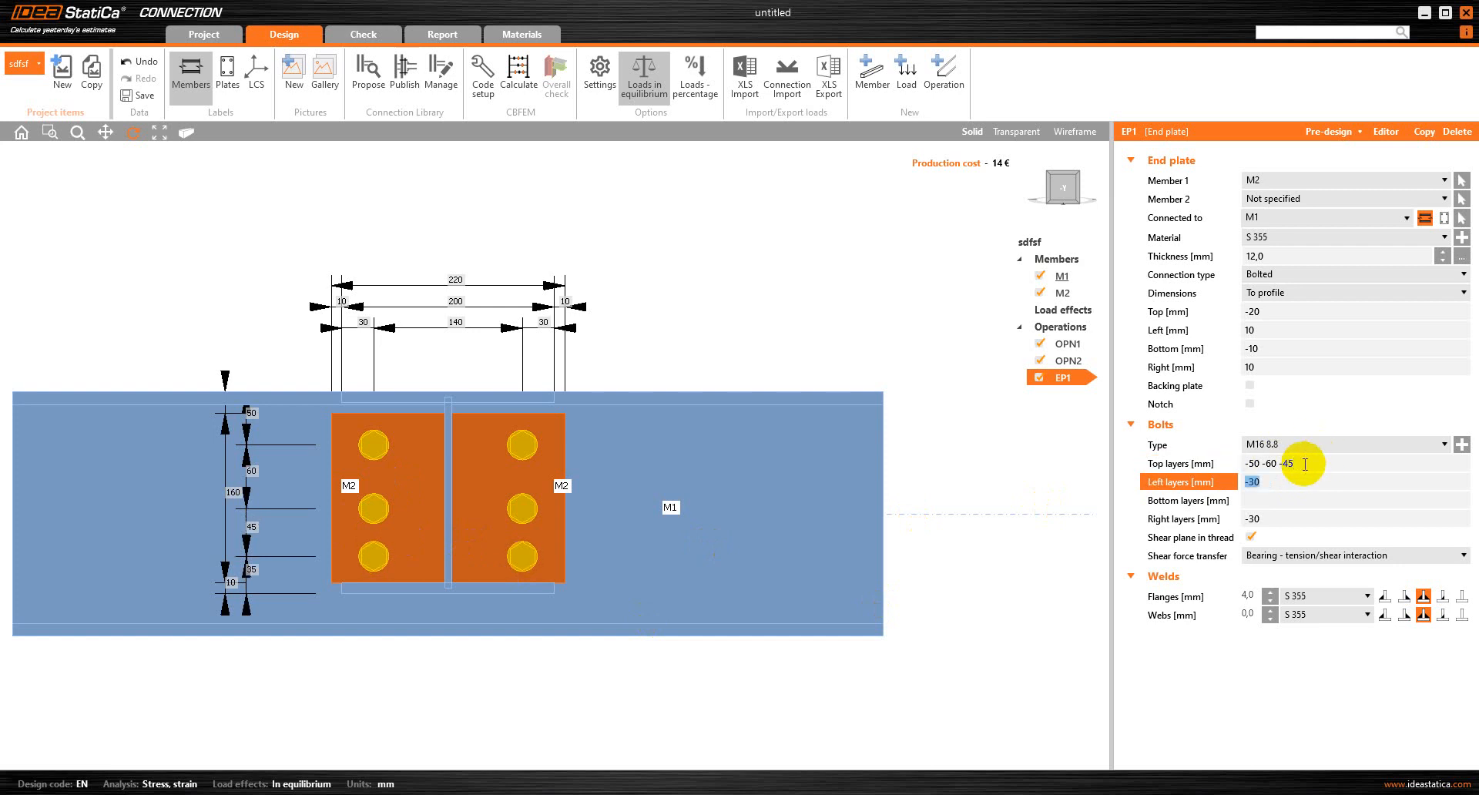
pyautogui.click(1277, 463)
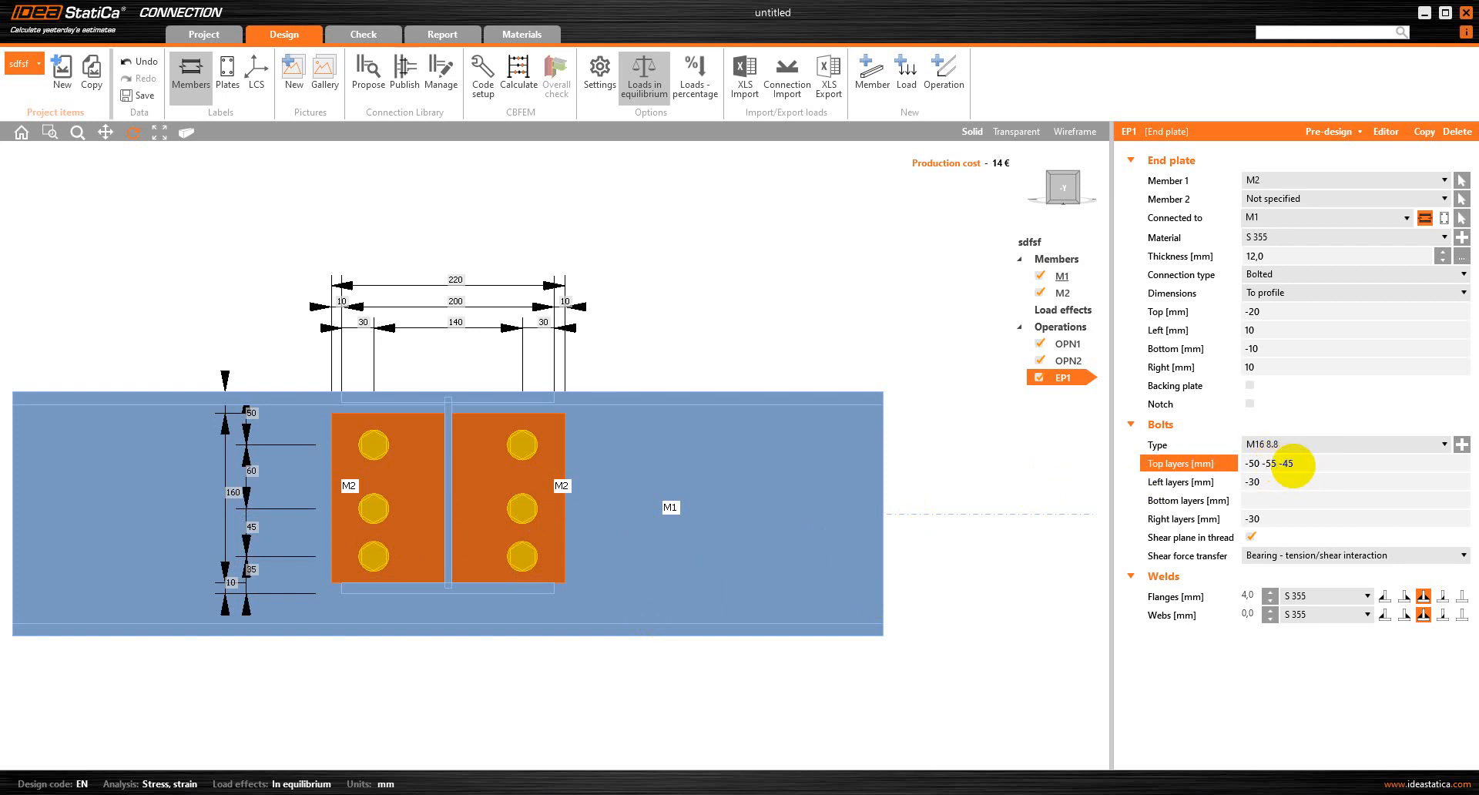
pyautogui.click(1330, 480)
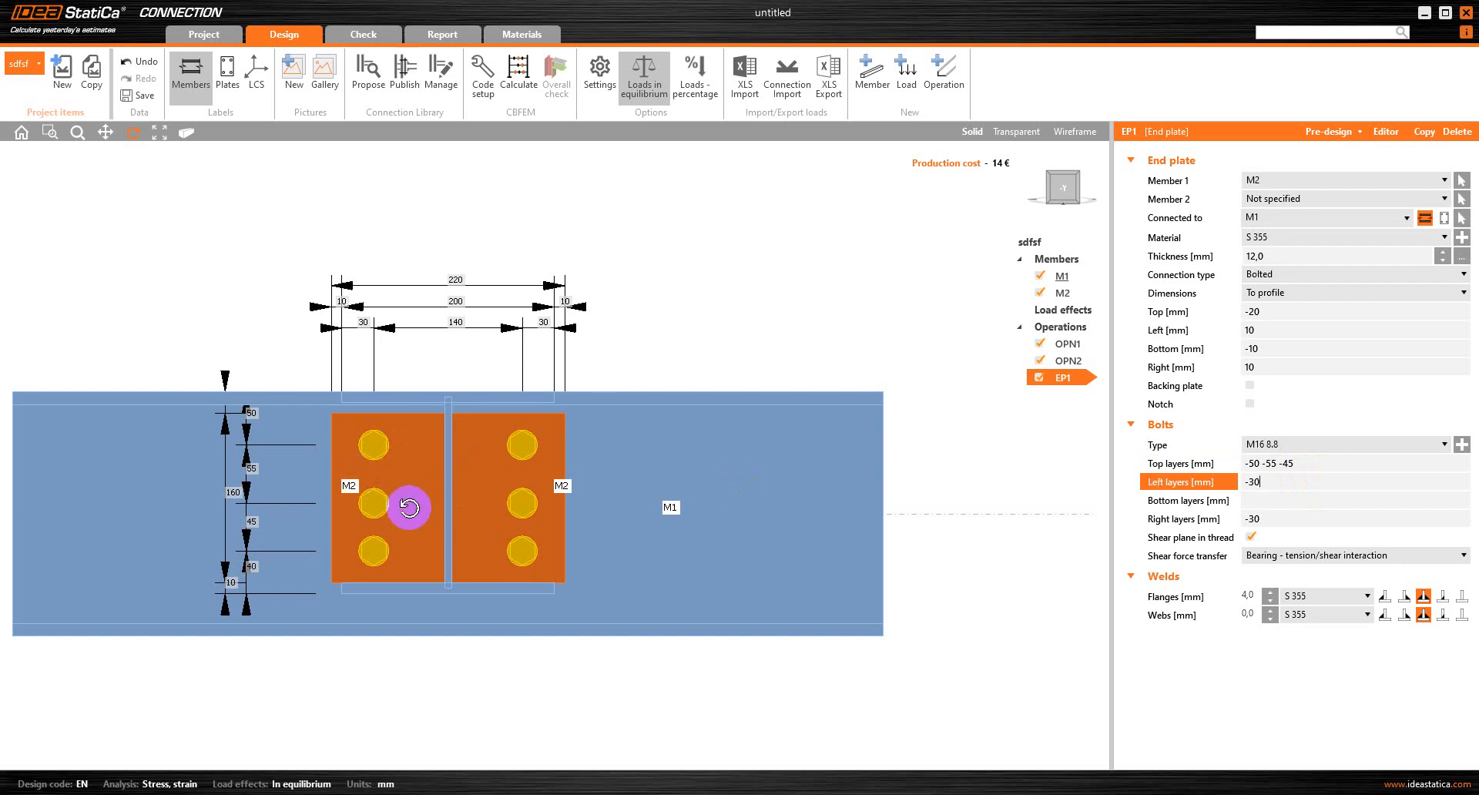
pyautogui.moveTo(409, 507); pyautogui.dragTo(411, 508)
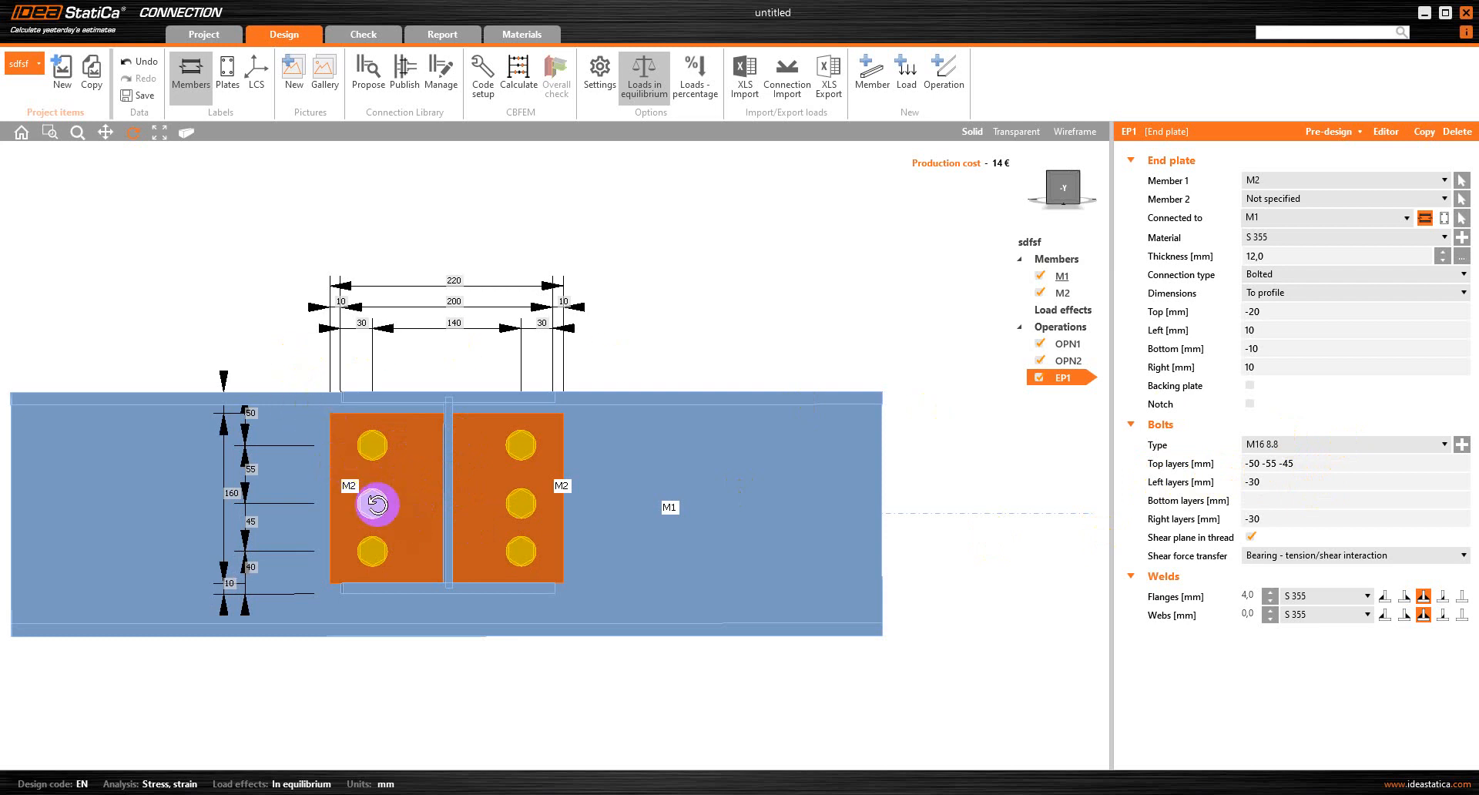
# Try a 4.0 mm web weld on the end plate and reset its size to 0
pyautogui.moveTo(231, 494); pyautogui.dragTo(340, 483)
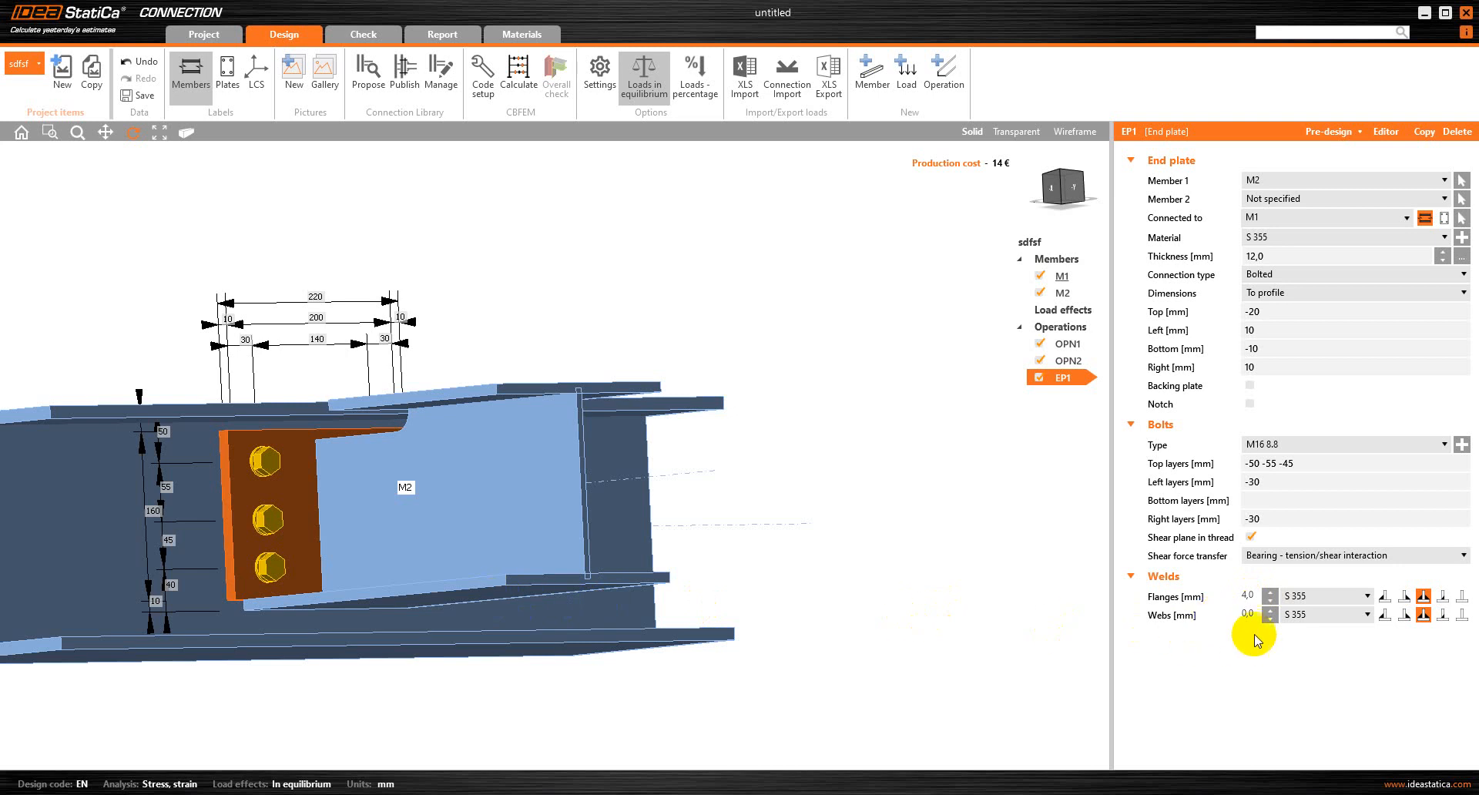
pyautogui.click(1271, 610)
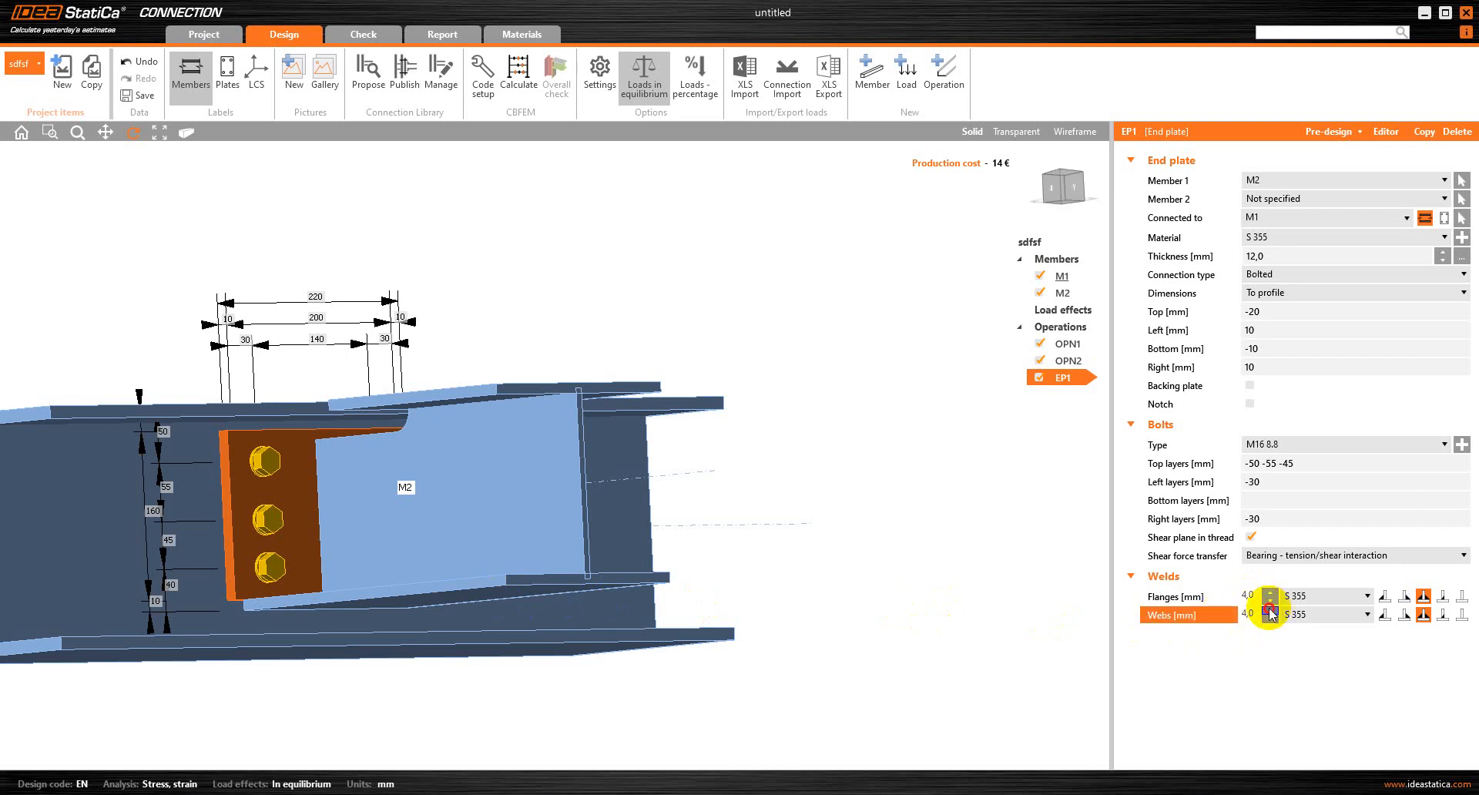
pyautogui.click(1270, 612)
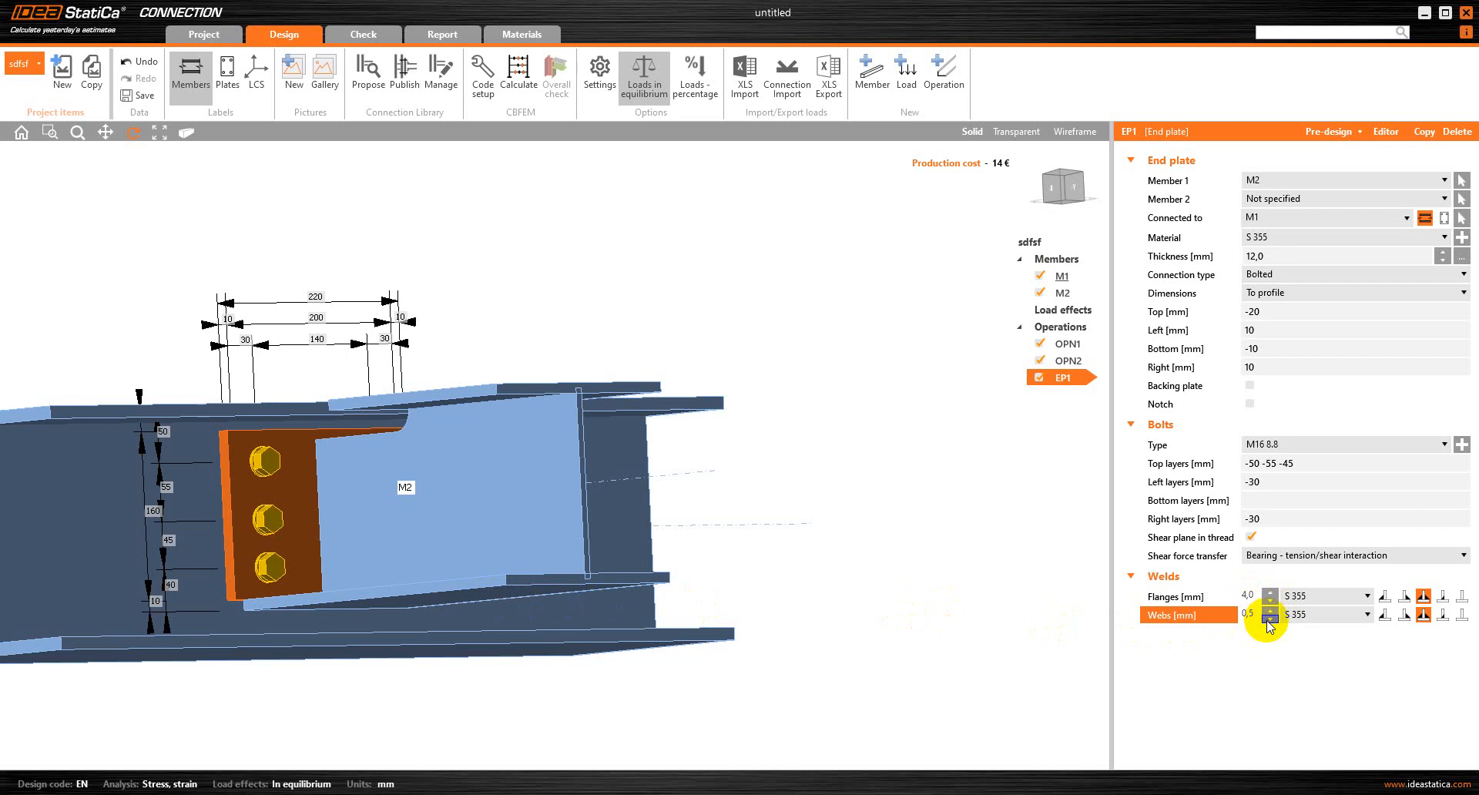
pyautogui.doubleClick(1253, 616)
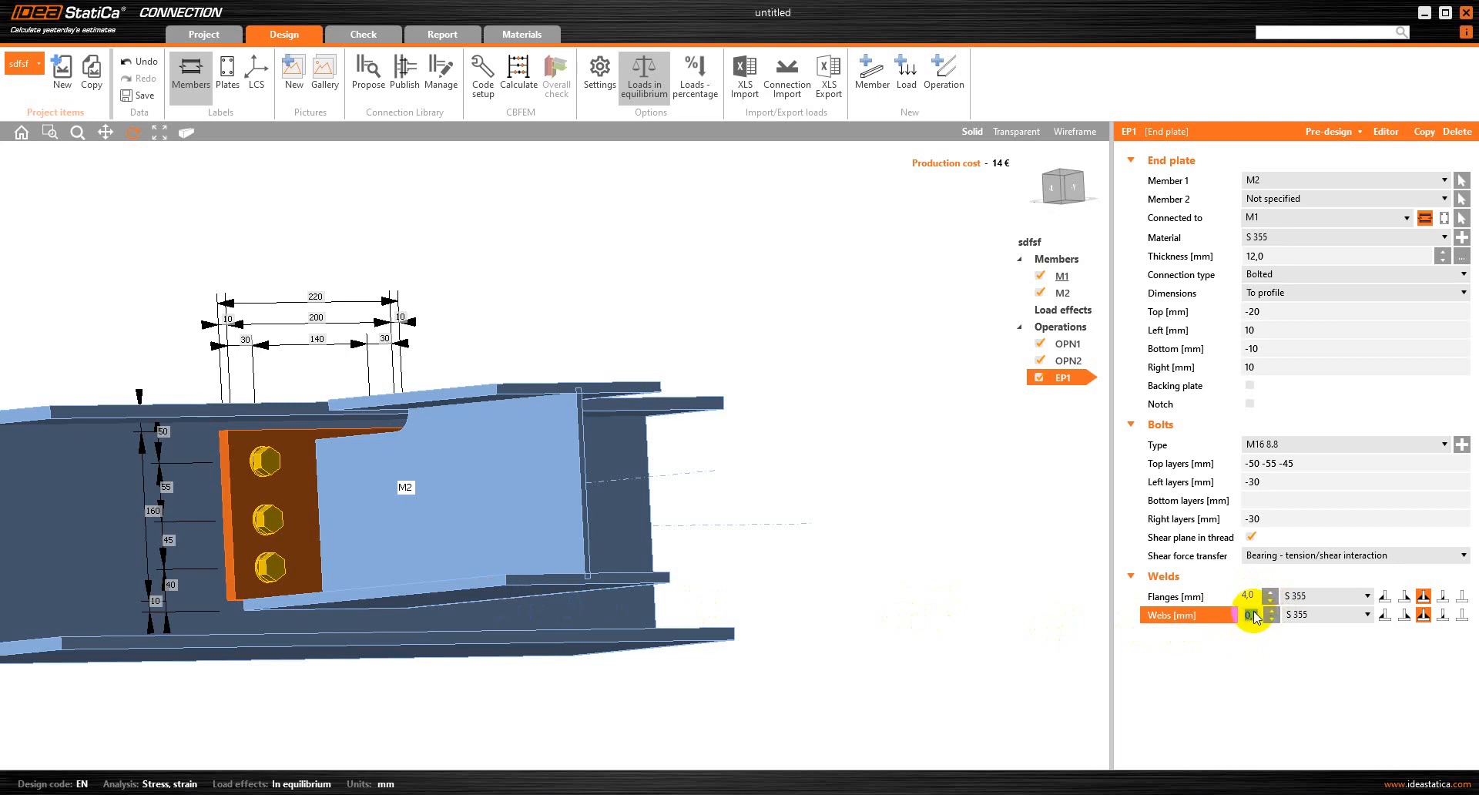
pyautogui.write('0')
pyautogui.press('Return')
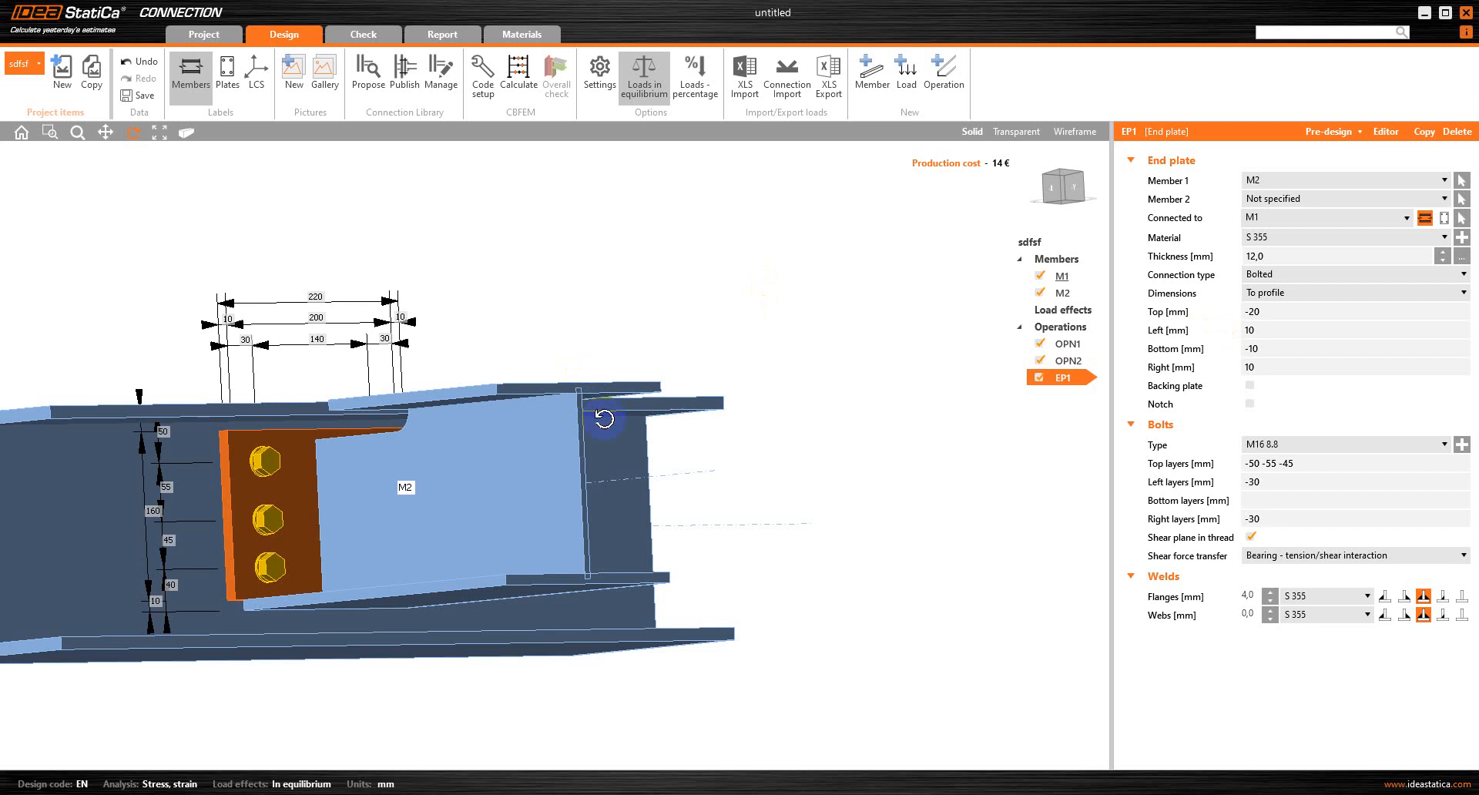
# Try to calculate the connection and add a load effect with Vz of -50 kN at the end of M2
pyautogui.click(515, 74)
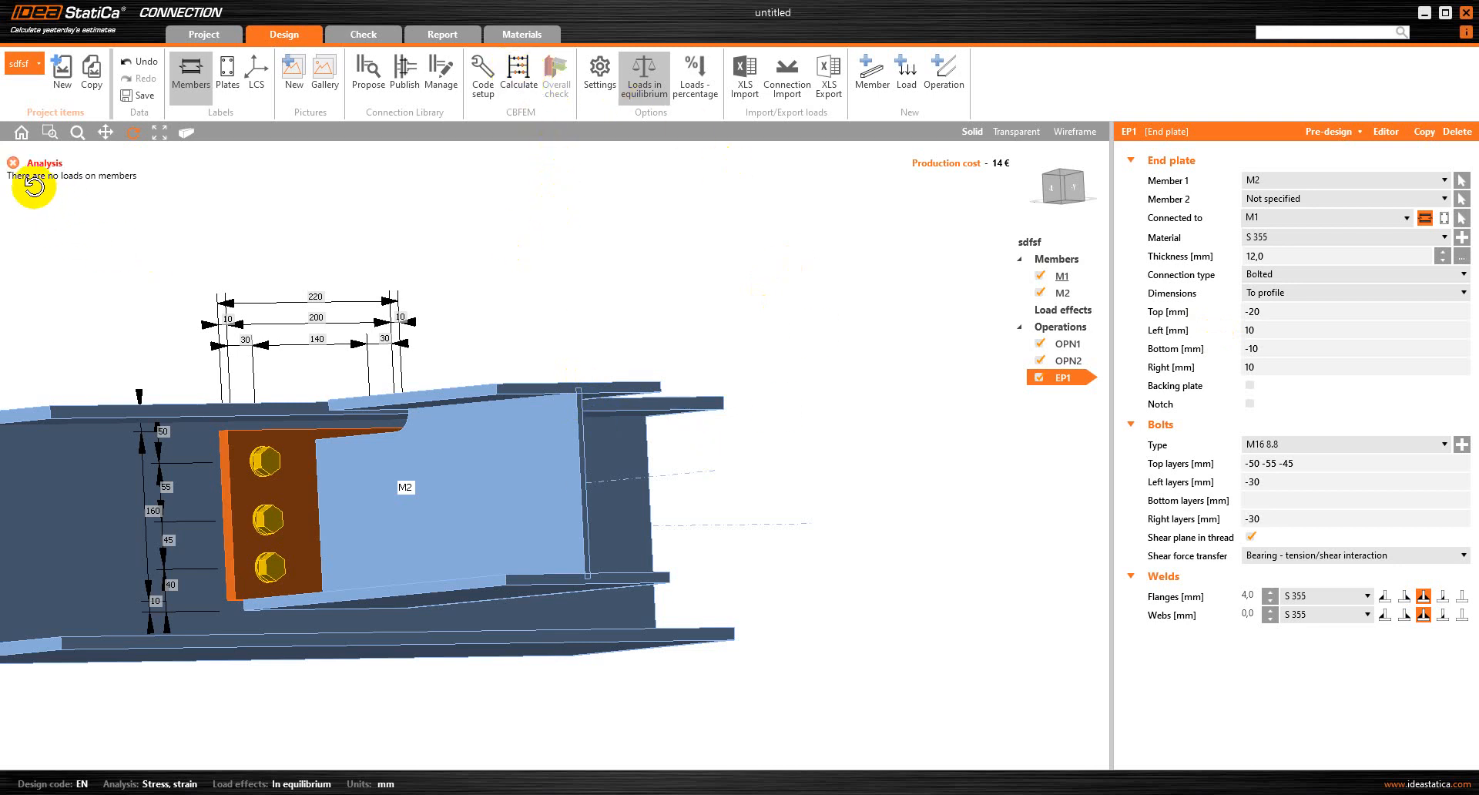
pyautogui.click(904, 76)
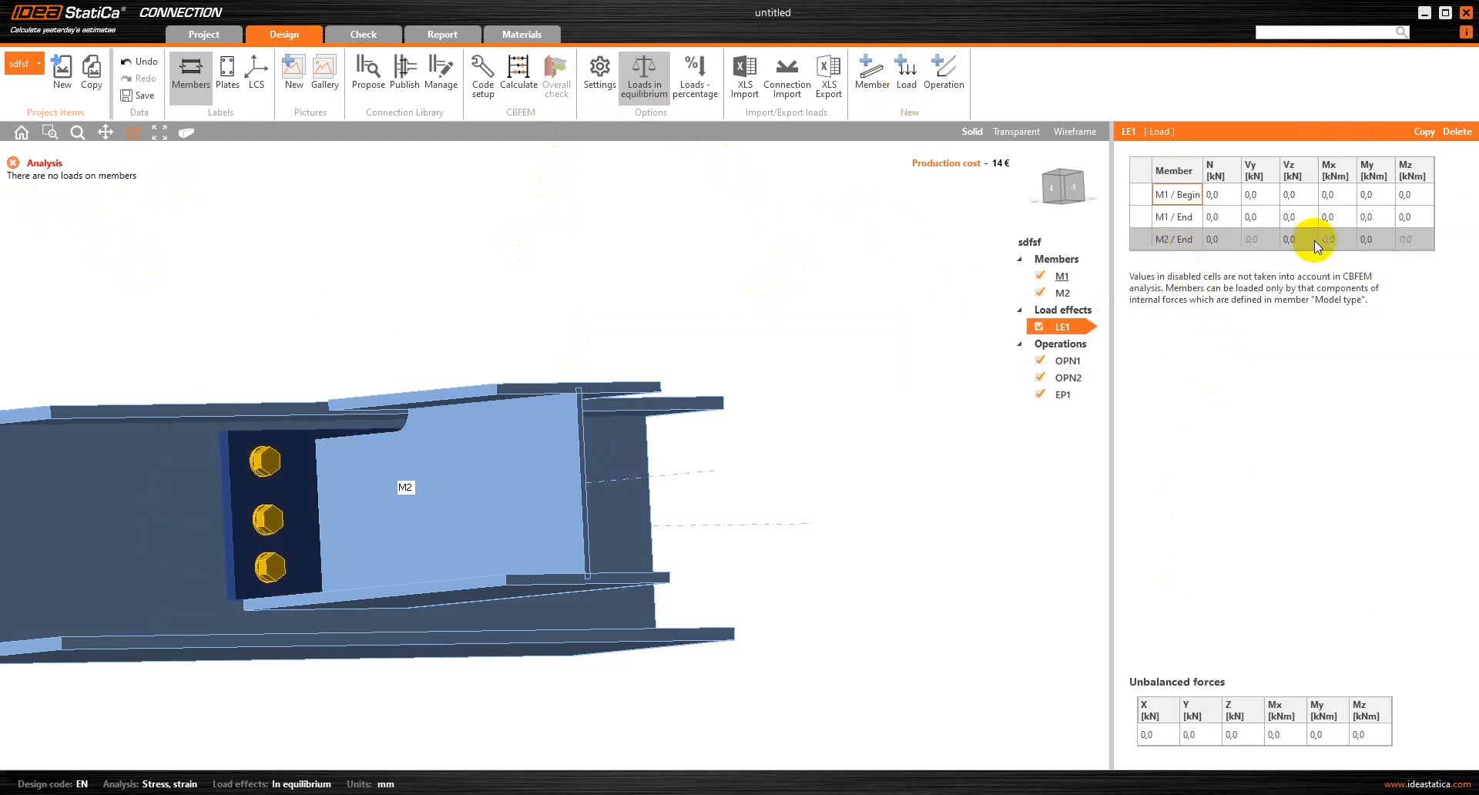
pyautogui.click(1302, 239)
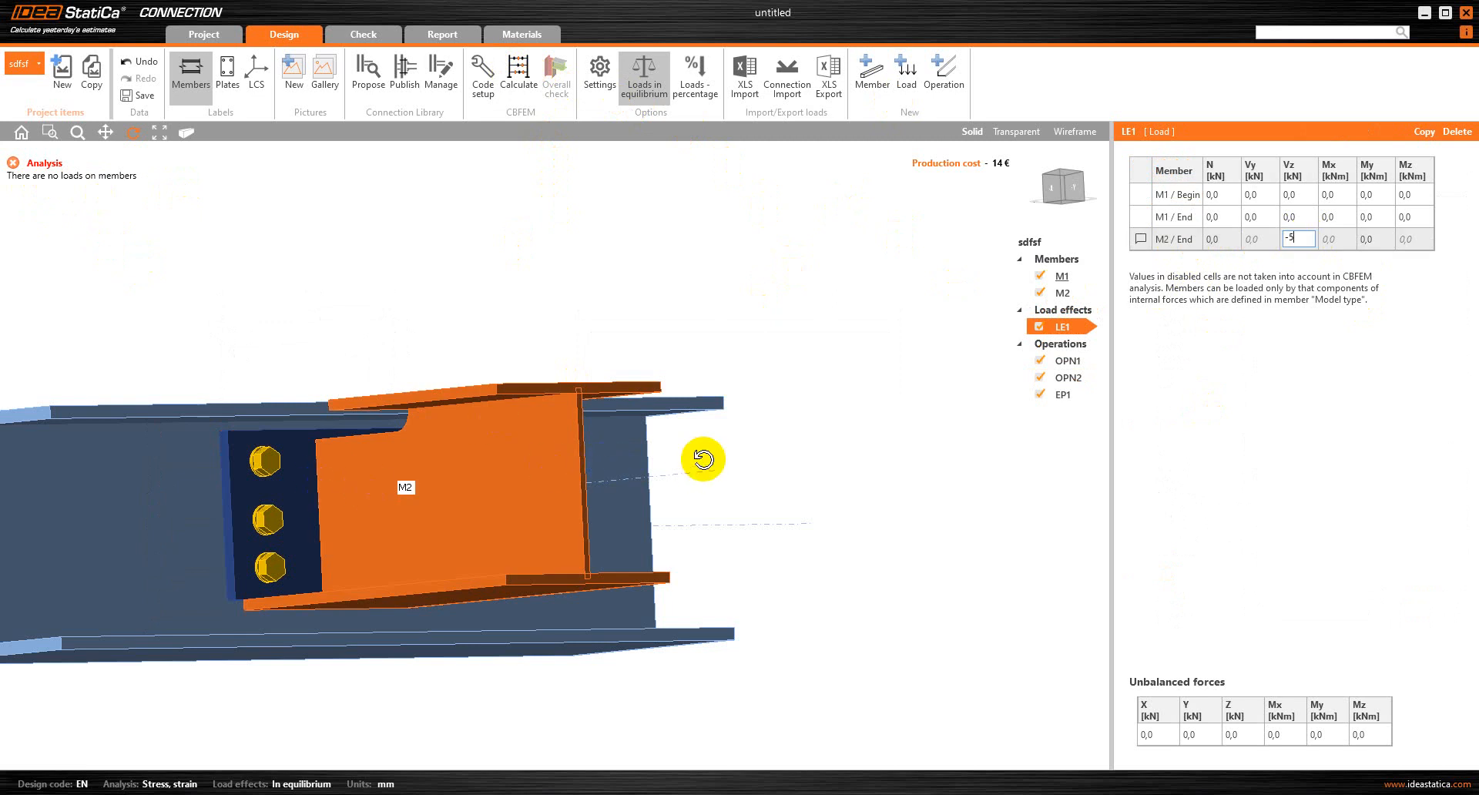
pyautogui.click(492, 562)
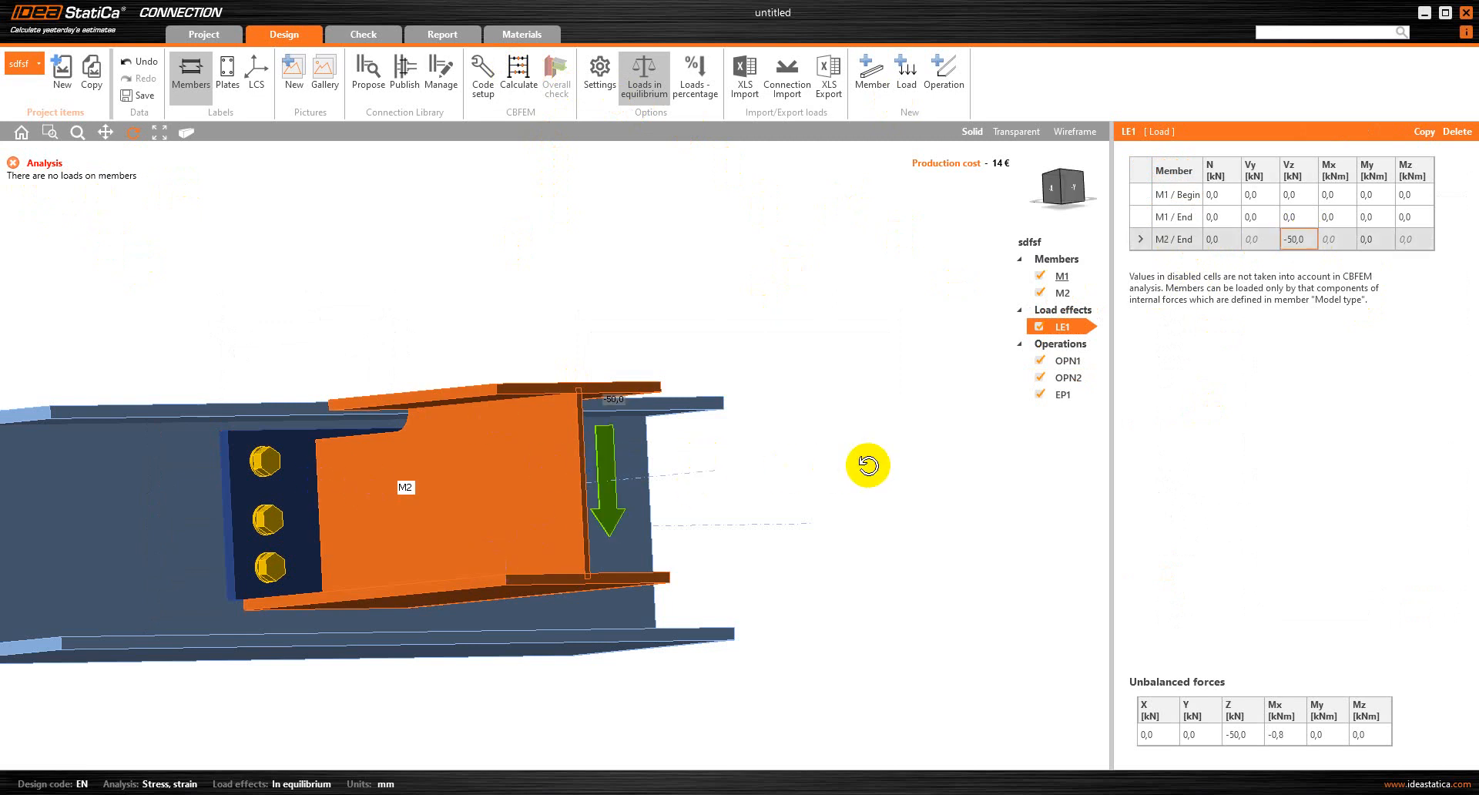
pyautogui.click(587, 412)
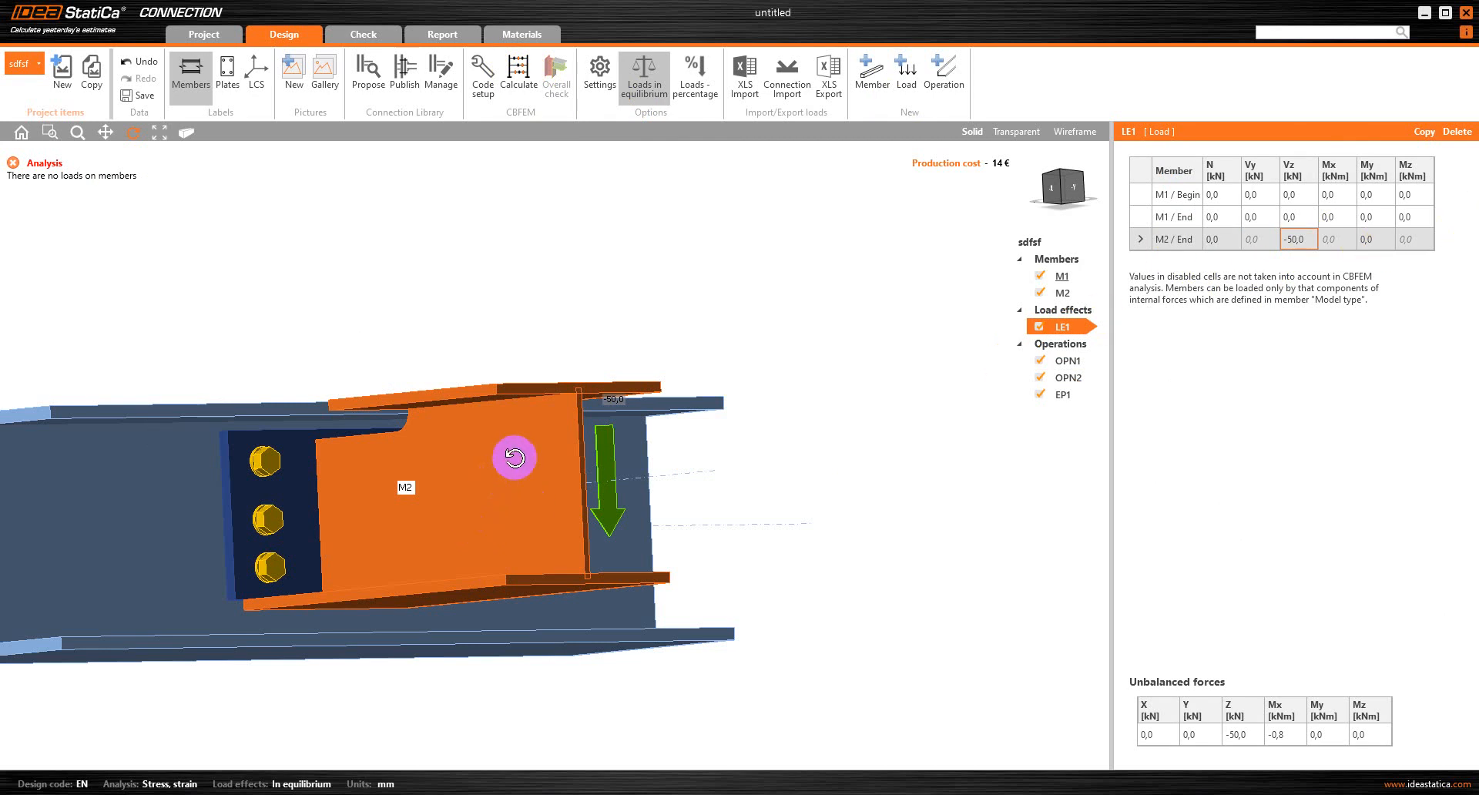
# Run the stress/strain calculation and examine the fit between M2 and its end plate in transparent display
pyautogui.click(518, 69)
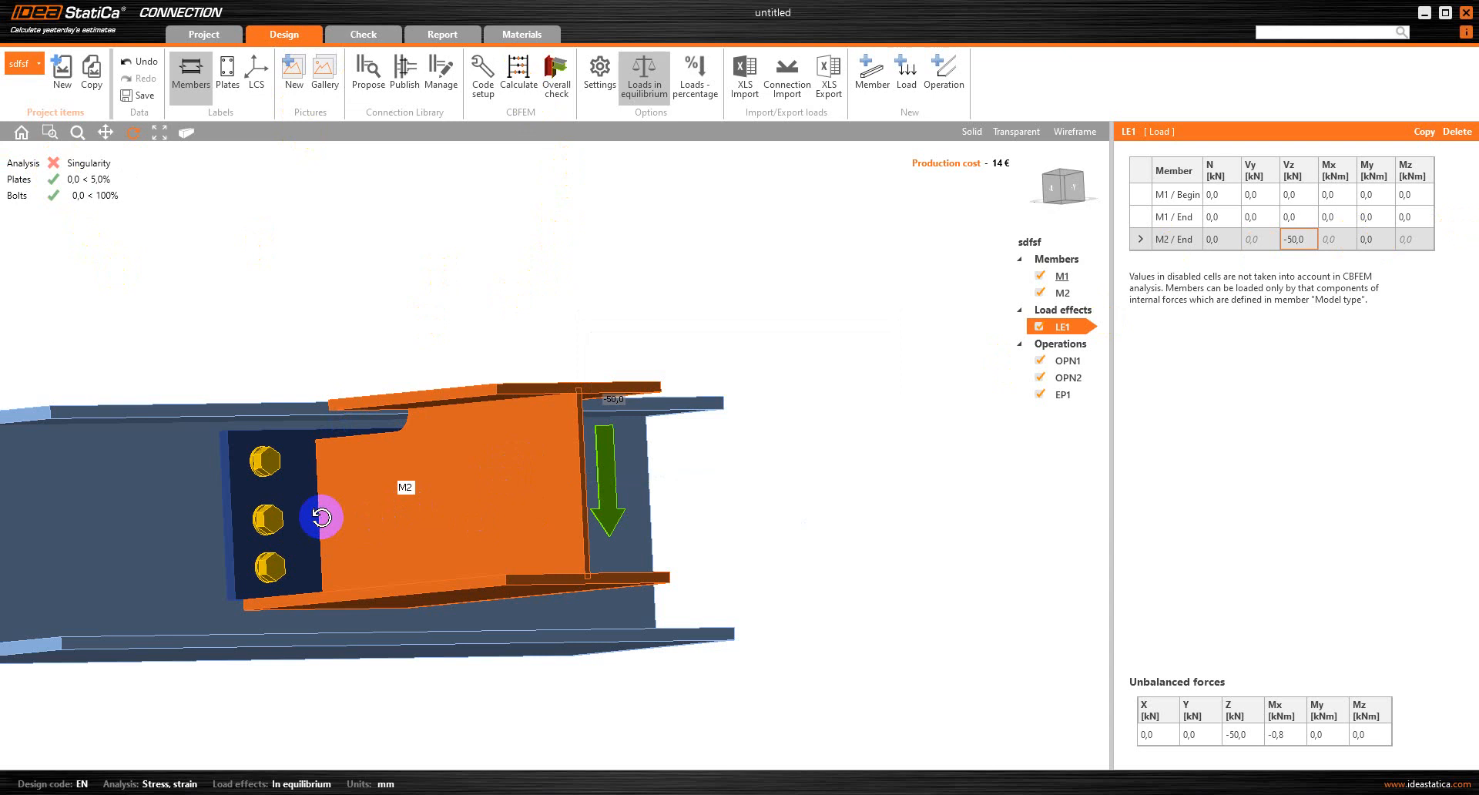
pyautogui.scroll(3, 321, 517)
pyautogui.moveTo(310, 511); pyautogui.dragTo(381, 512)
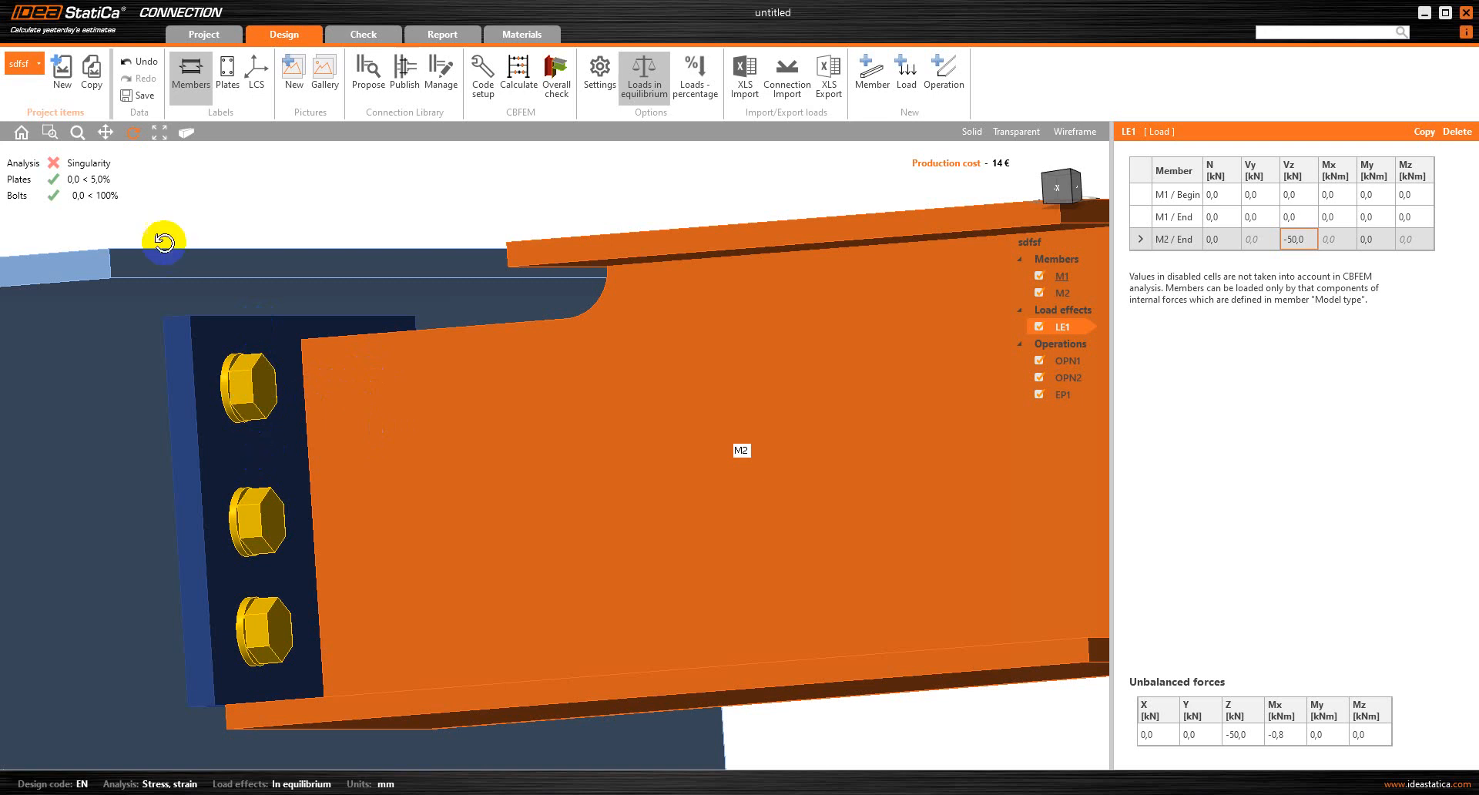
pyautogui.click(1022, 132)
pyautogui.scroll(3, 330, 608)
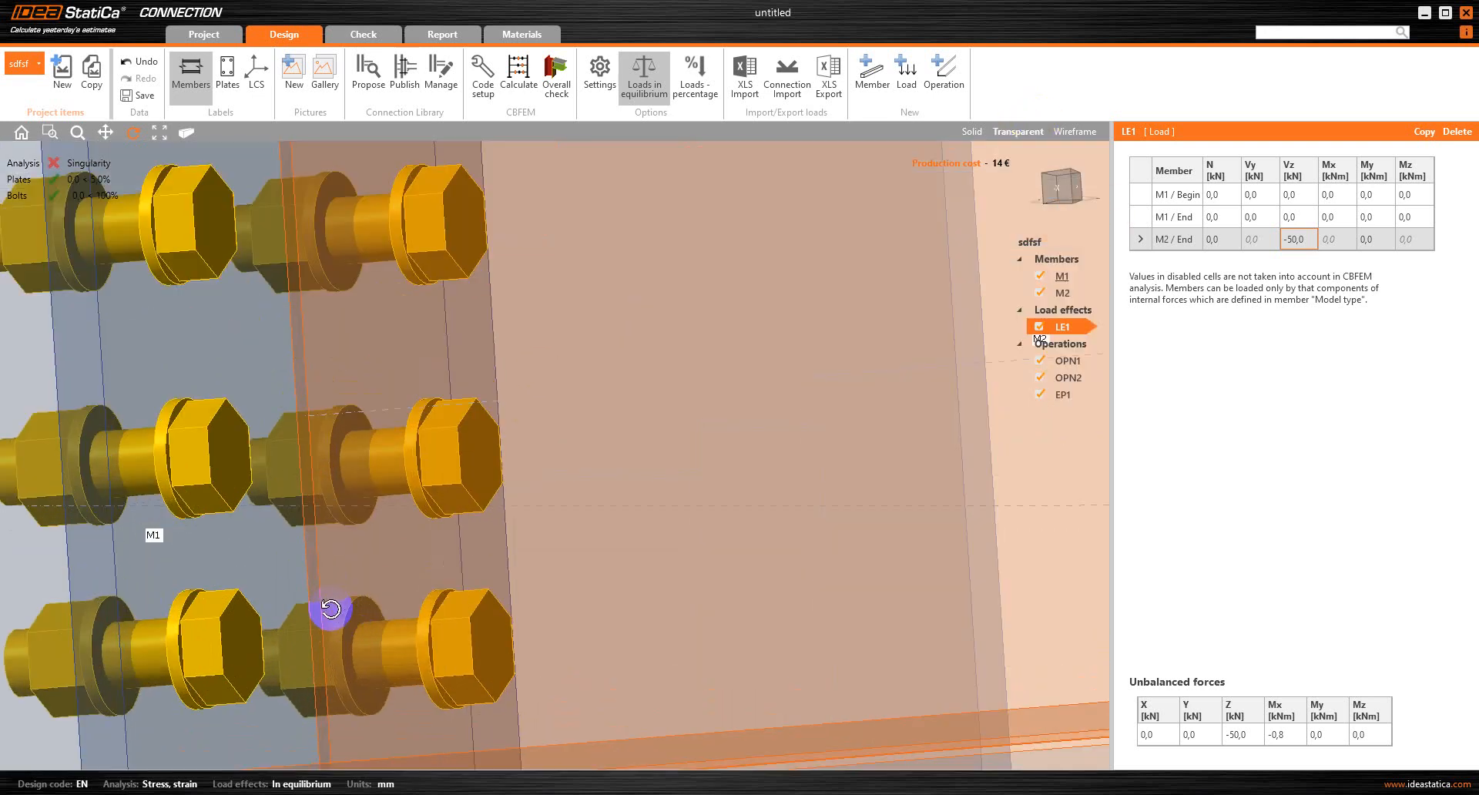
pyautogui.moveTo(324, 616); pyautogui.dragTo(375, 619)
pyautogui.scroll(5, 287, 324)
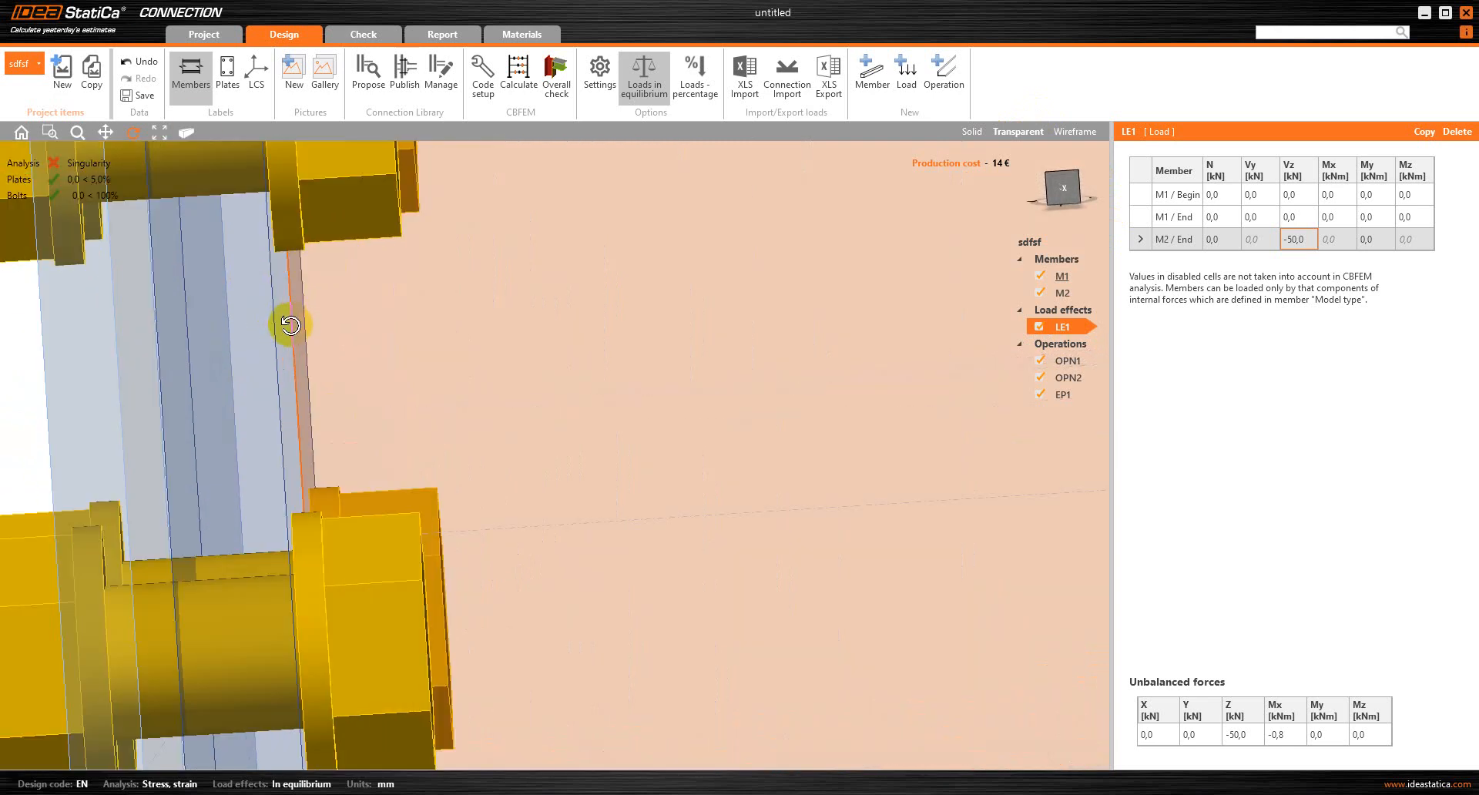
pyautogui.moveTo(300, 329)
pyautogui.mouseDown()
pyautogui.moveTo(286, 334)
pyautogui.moveTo(329, 330)
pyautogui.mouseUp()
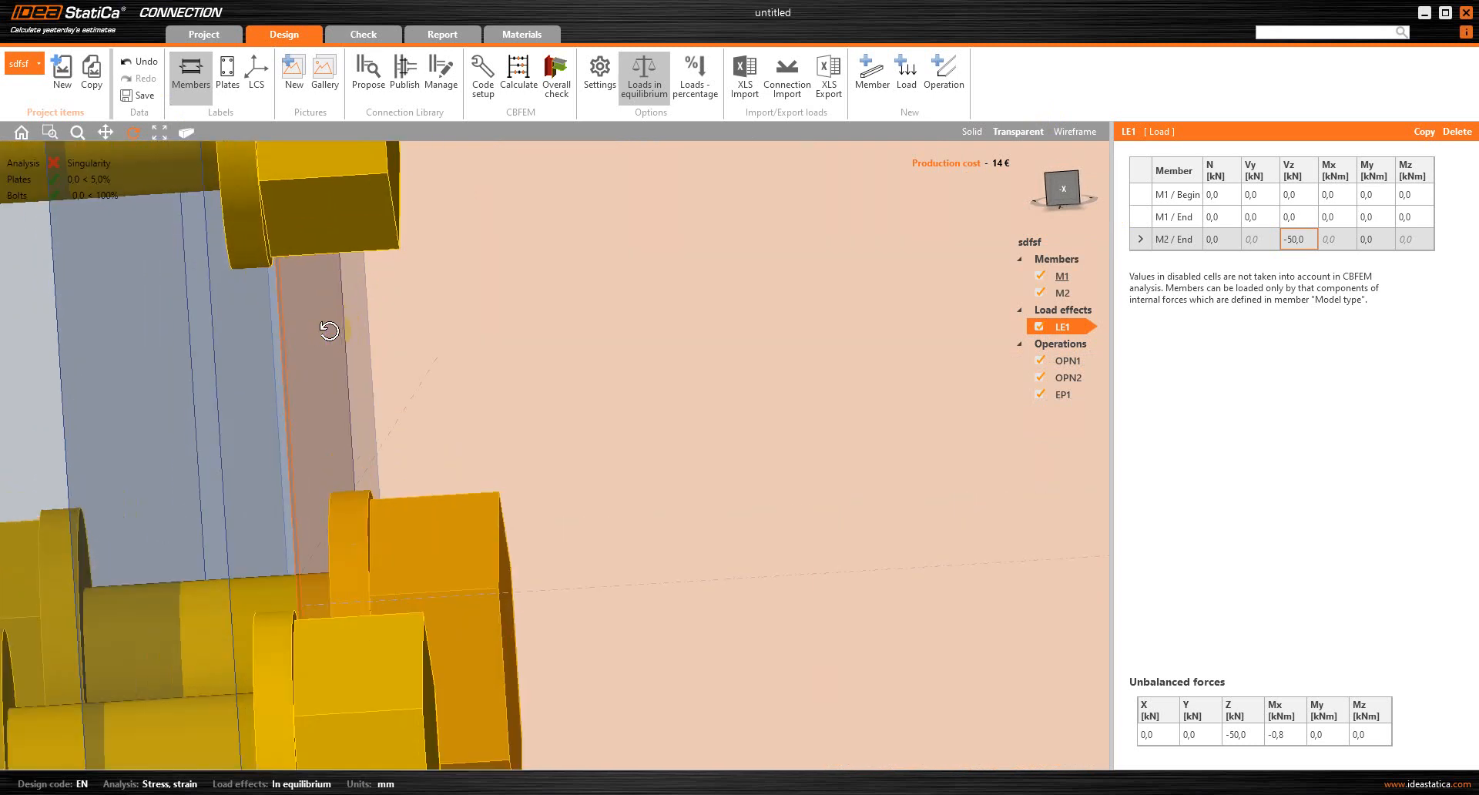
# Try M2 offsets ex of 14 mm and 15 mm and calculate the connection with the latter
pyautogui.click(1060, 293)
pyautogui.click(1259, 352)
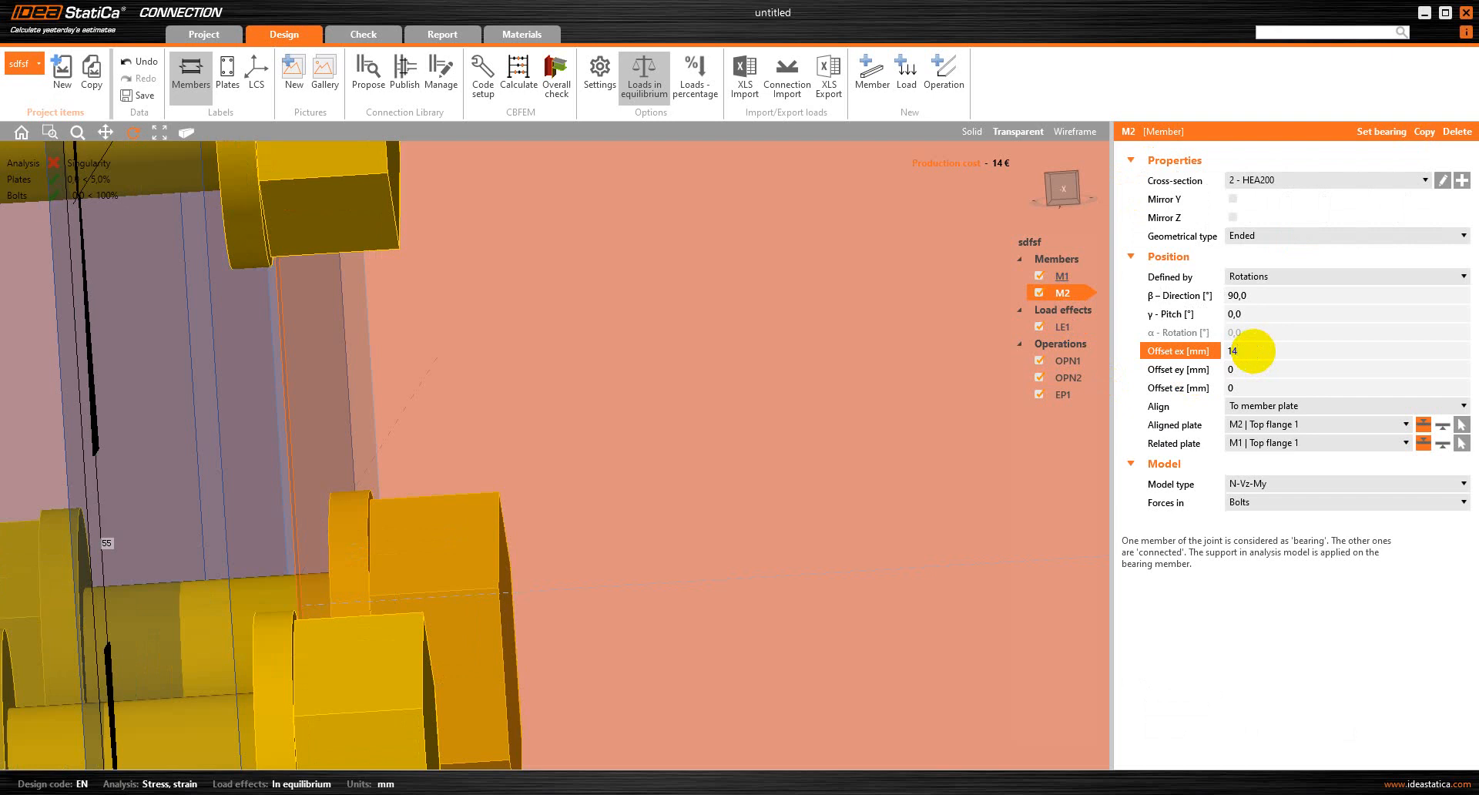
pyautogui.press('Tab')
pyautogui.click(1254, 352)
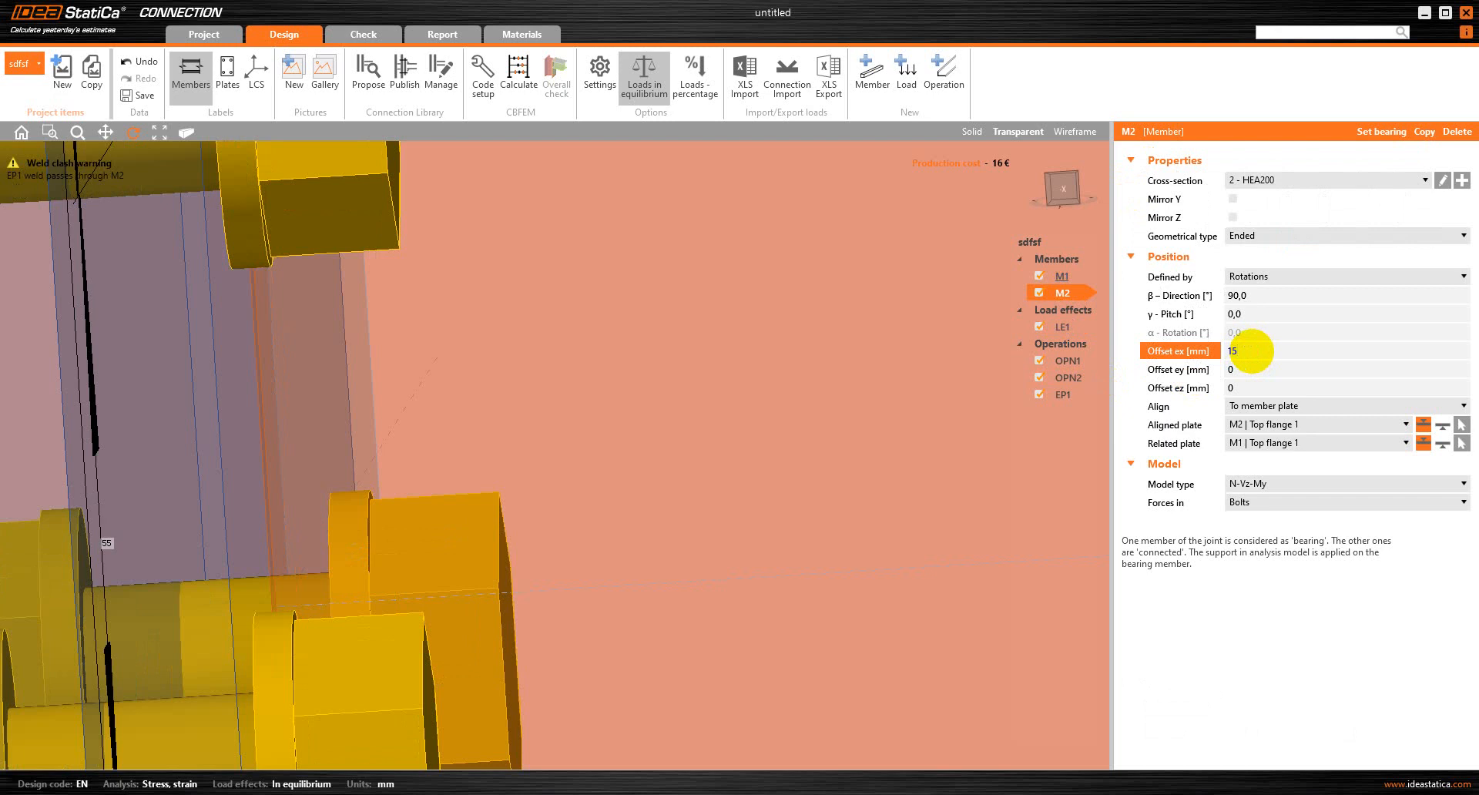
pyautogui.press('Tab')
pyautogui.moveTo(395, 433); pyautogui.dragTo(380, 412, button='right')
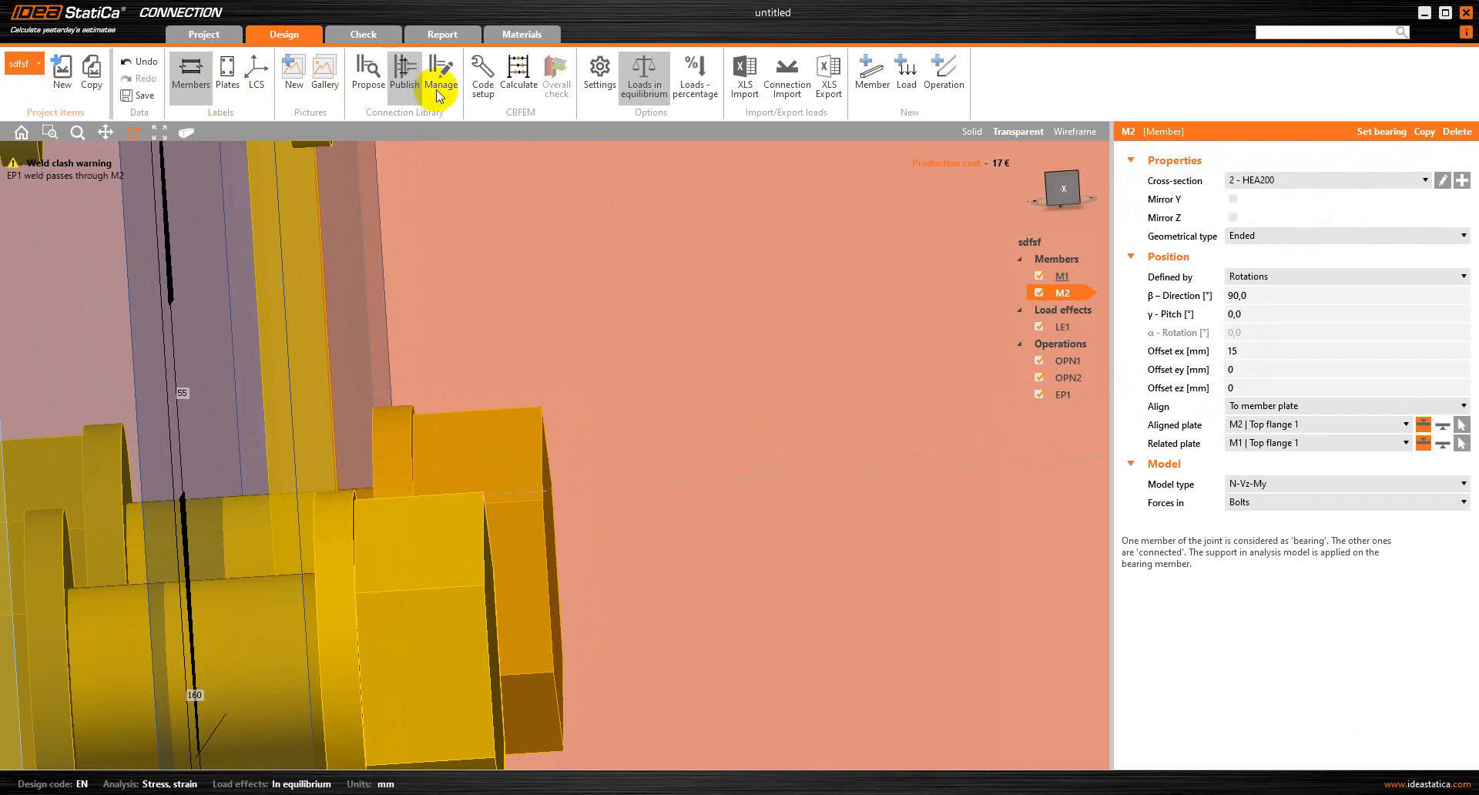
pyautogui.click(518, 73)
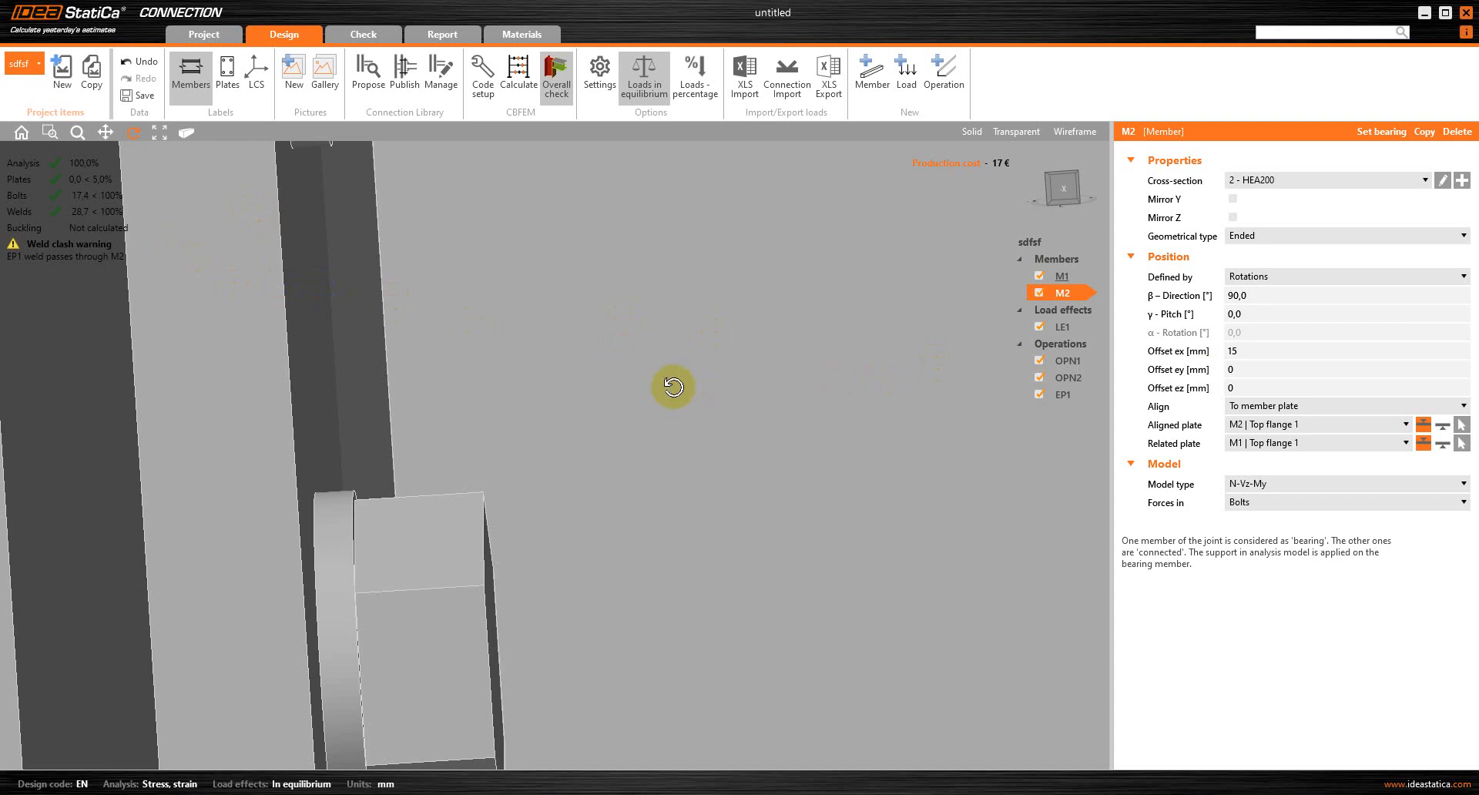
# Inspect where M2 meets the end plate and set M2's offset ex to 12 mm
pyautogui.scroll(-5, 469, 407)
pyautogui.moveTo(469, 408)
pyautogui.mouseDown()
pyautogui.moveTo(521, 406)
pyautogui.moveTo(529, 386)
pyautogui.moveTo(499, 406)
pyautogui.mouseUp()
pyautogui.scroll(4, 501, 403)
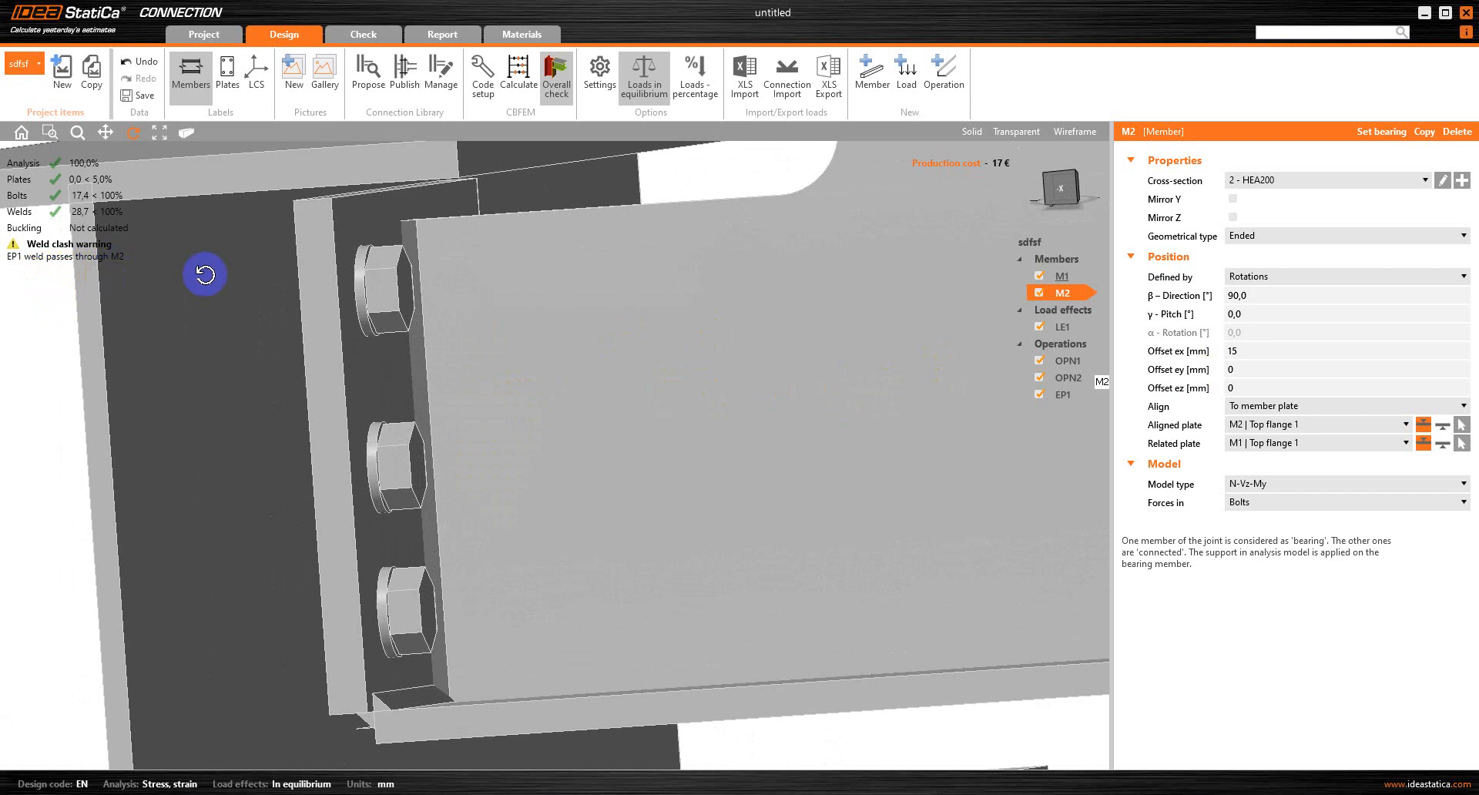
pyautogui.moveTo(456, 644); pyautogui.dragTo(469, 598)
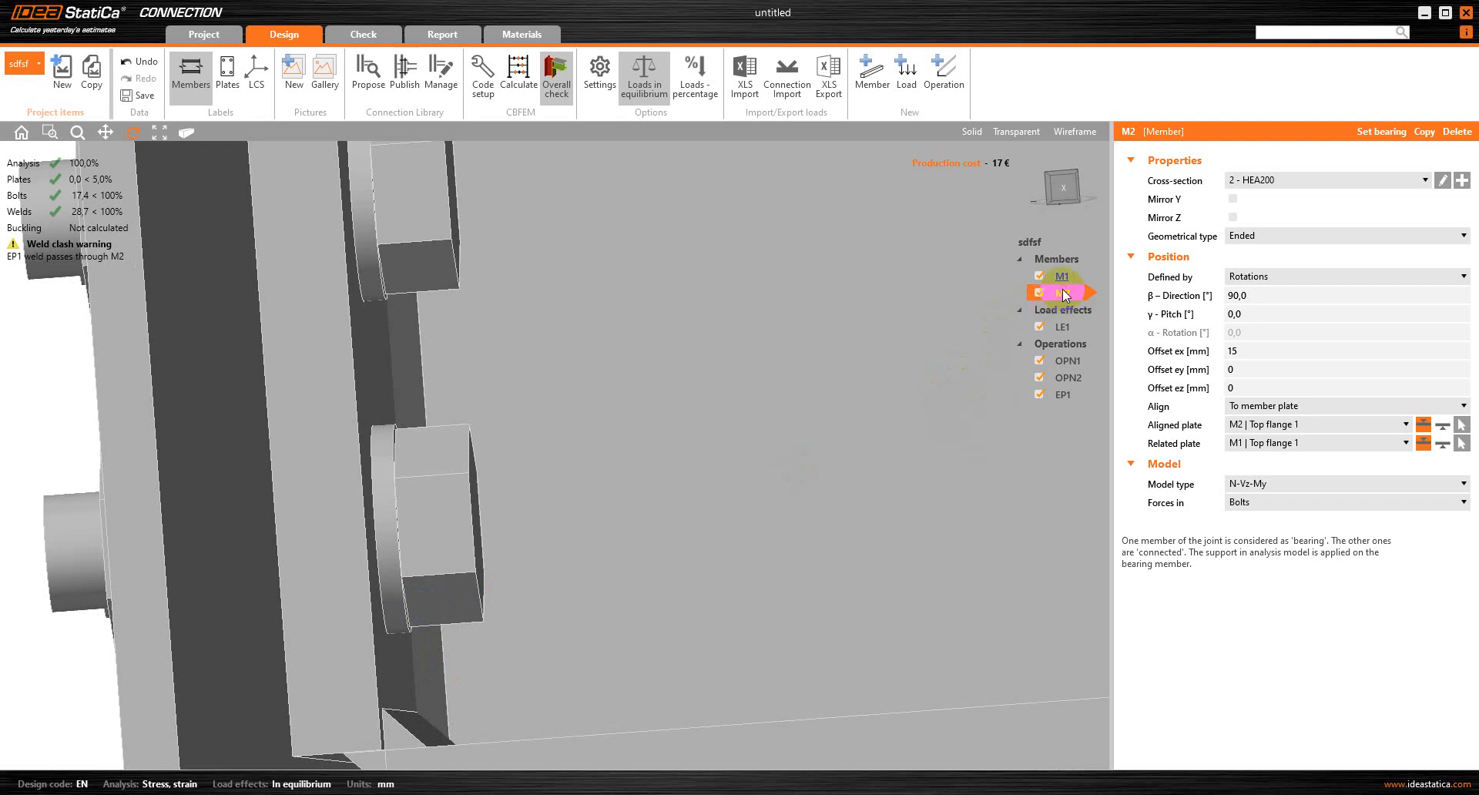
pyautogui.click(1255, 353)
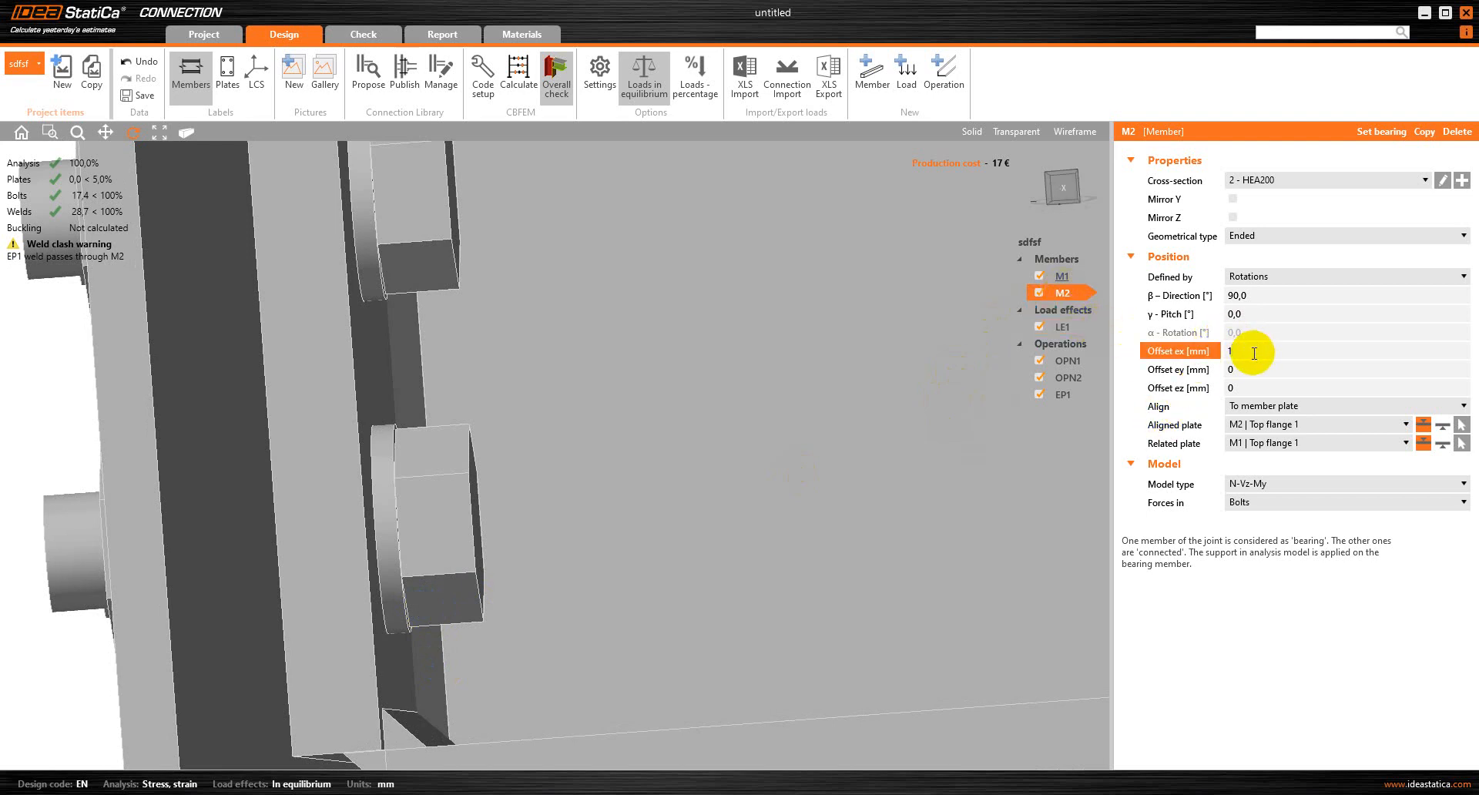
pyautogui.press('Tab')
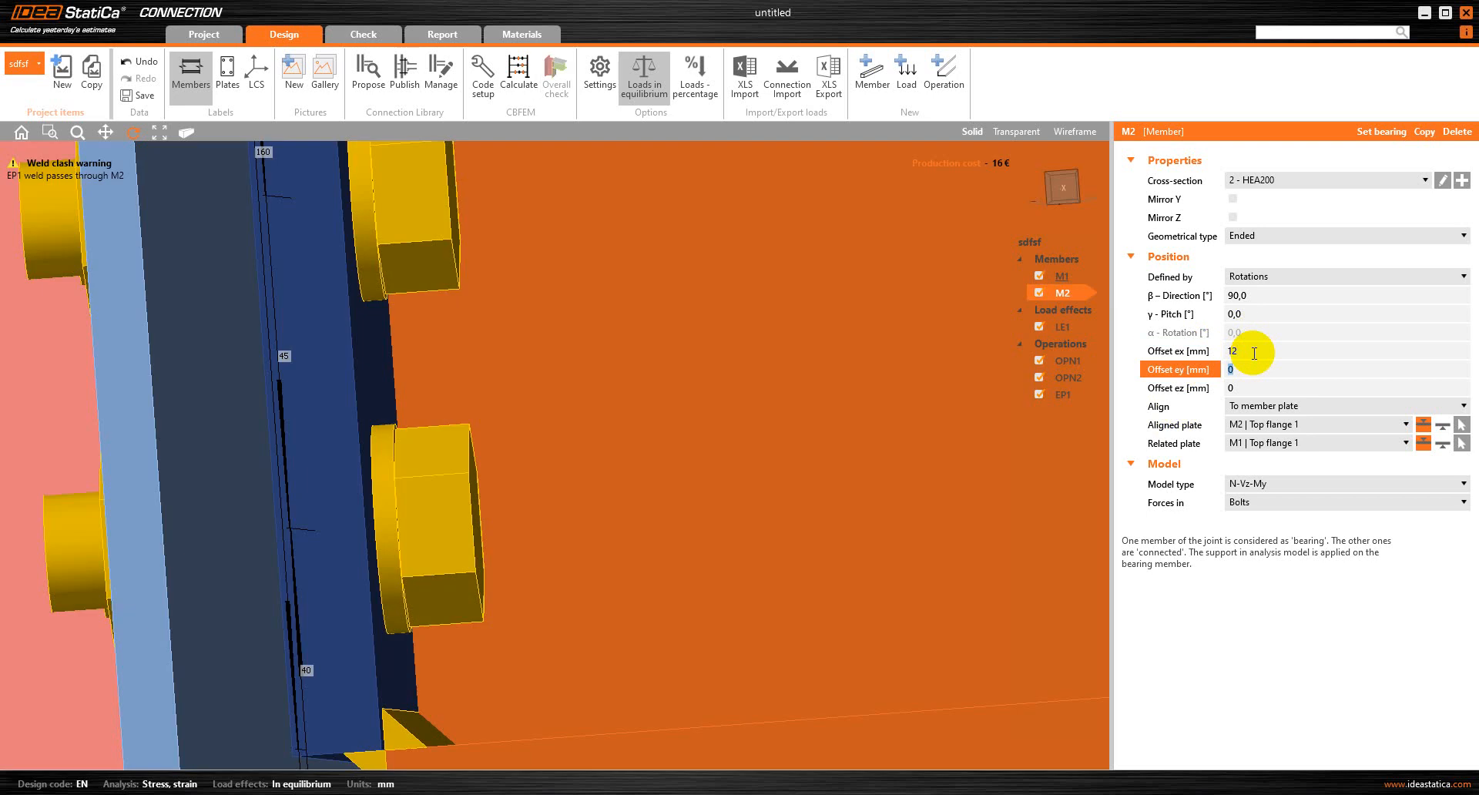
pyautogui.moveTo(604, 399); pyautogui.dragTo(594, 409, button='right')
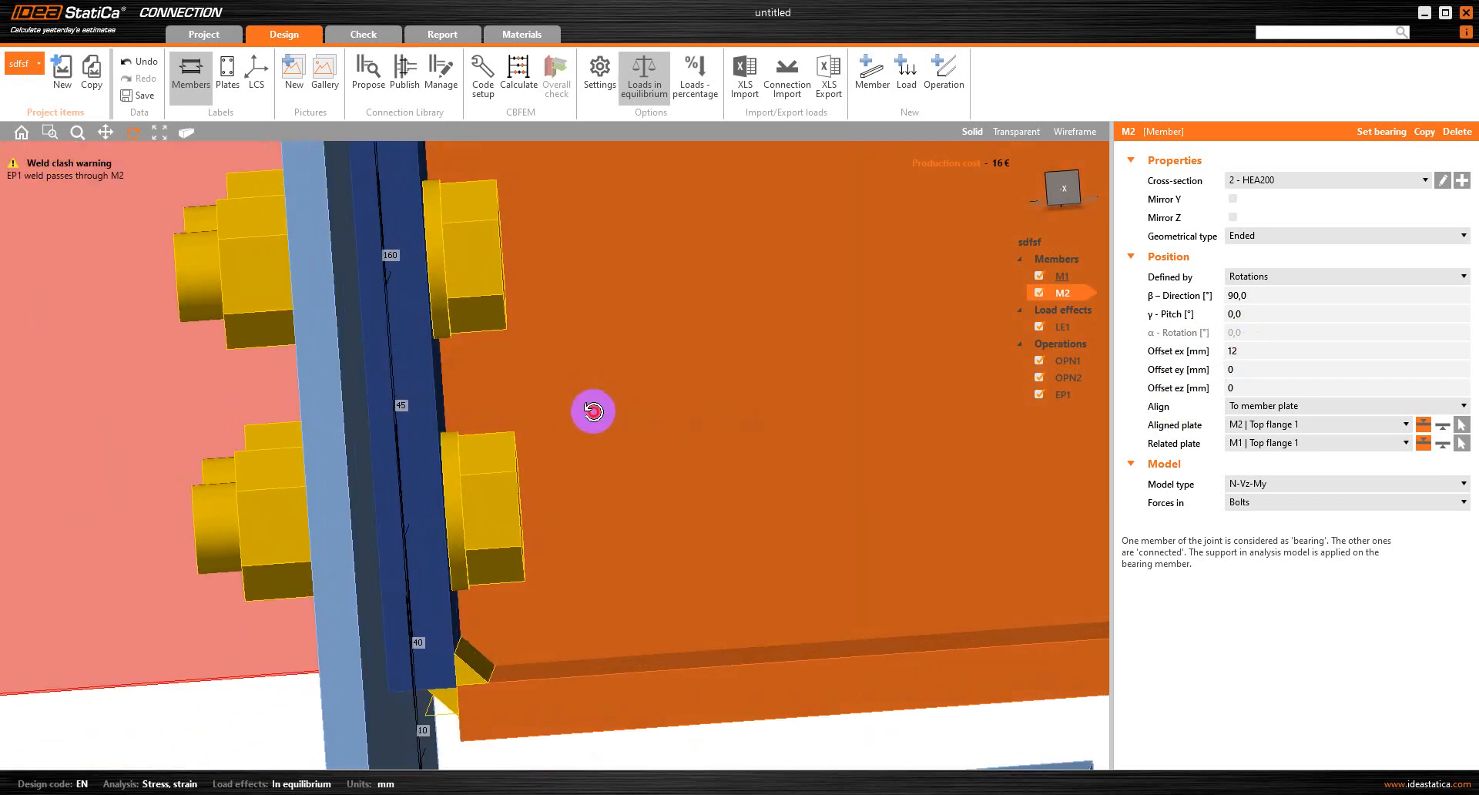
# Rerun the stress/strain calculation and examine the welds where M2's lower flange meets the end plate
pyautogui.click(528, 74)
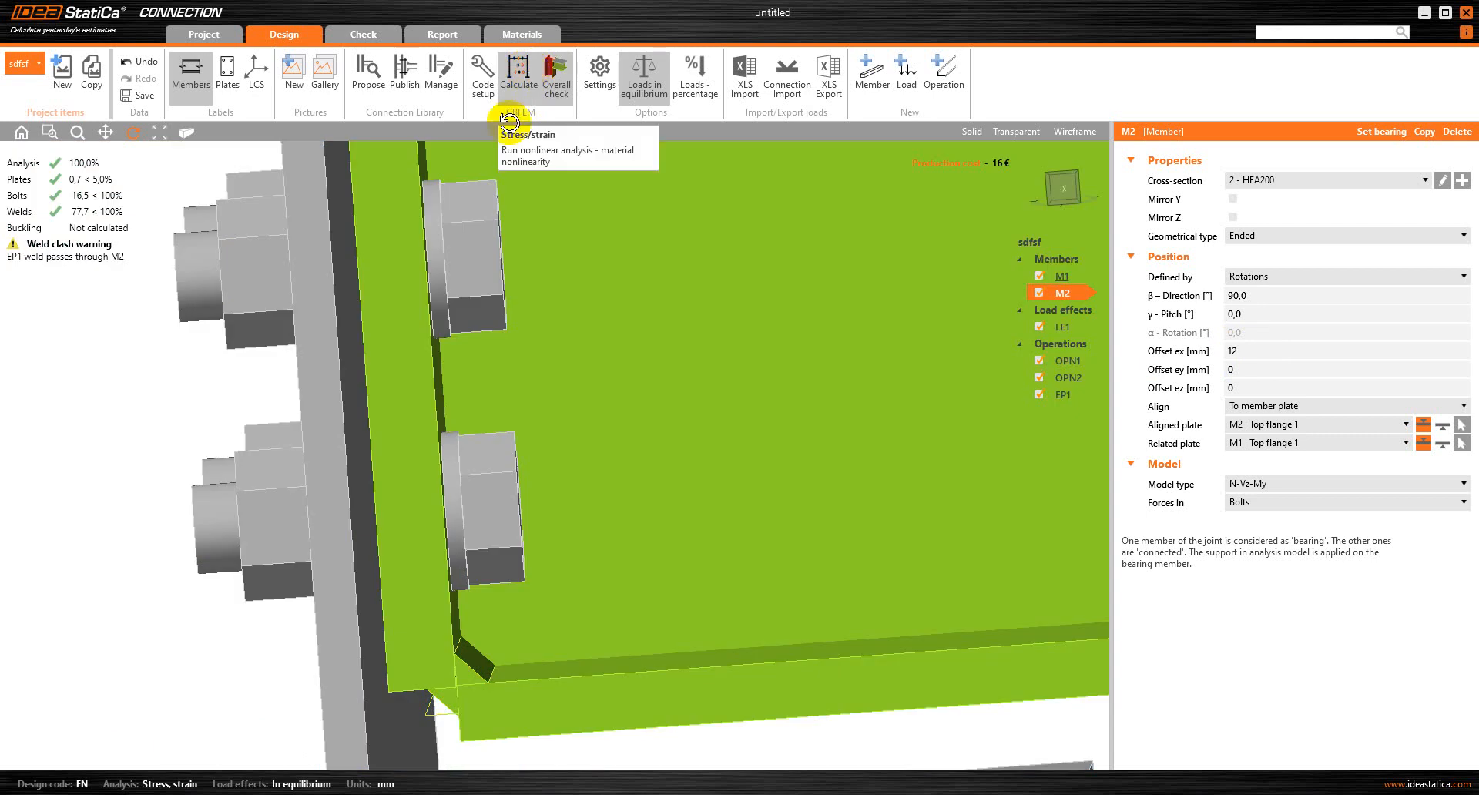
pyautogui.moveTo(547, 538); pyautogui.dragTo(546, 538, button='right')
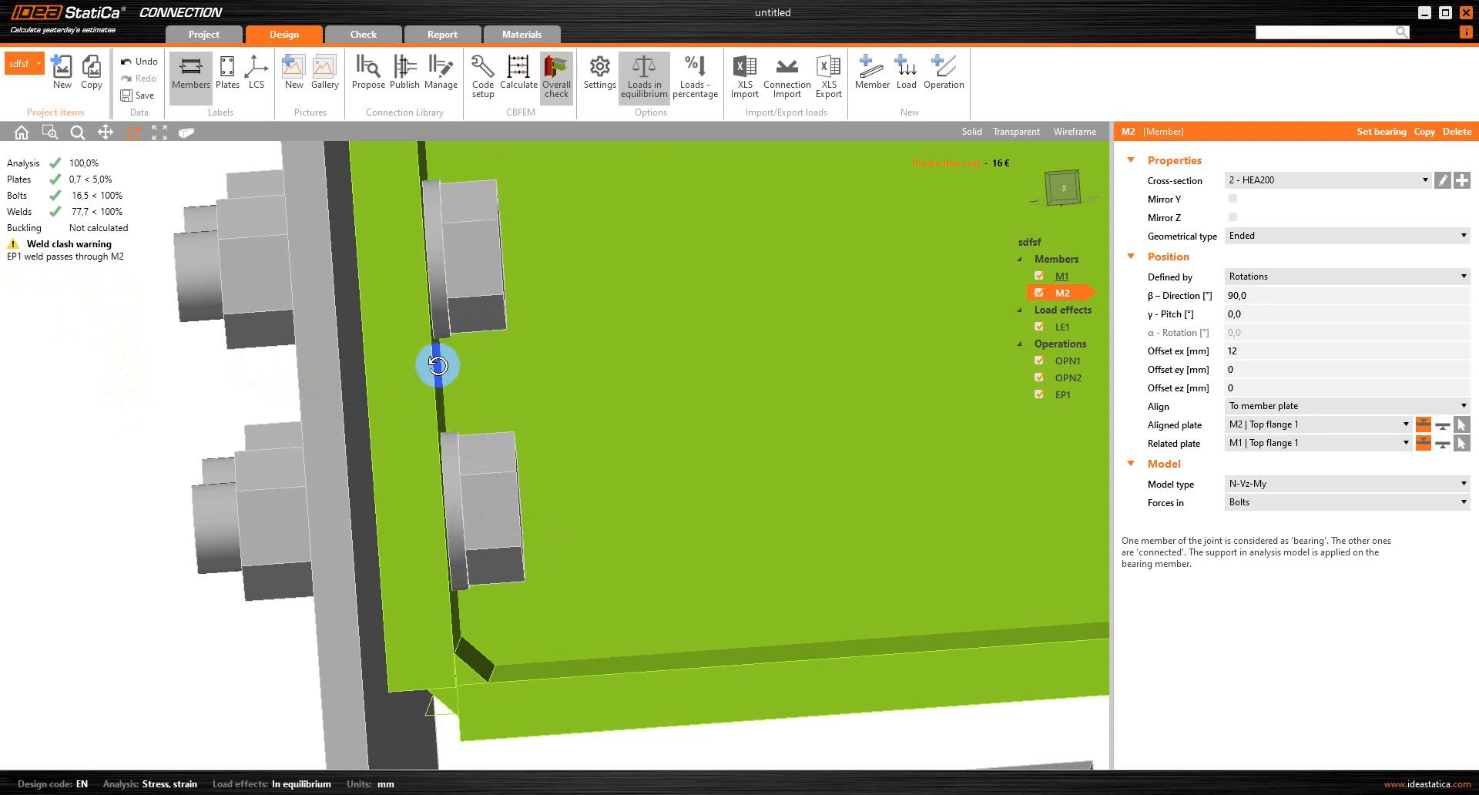
pyautogui.scroll(3, 447, 694)
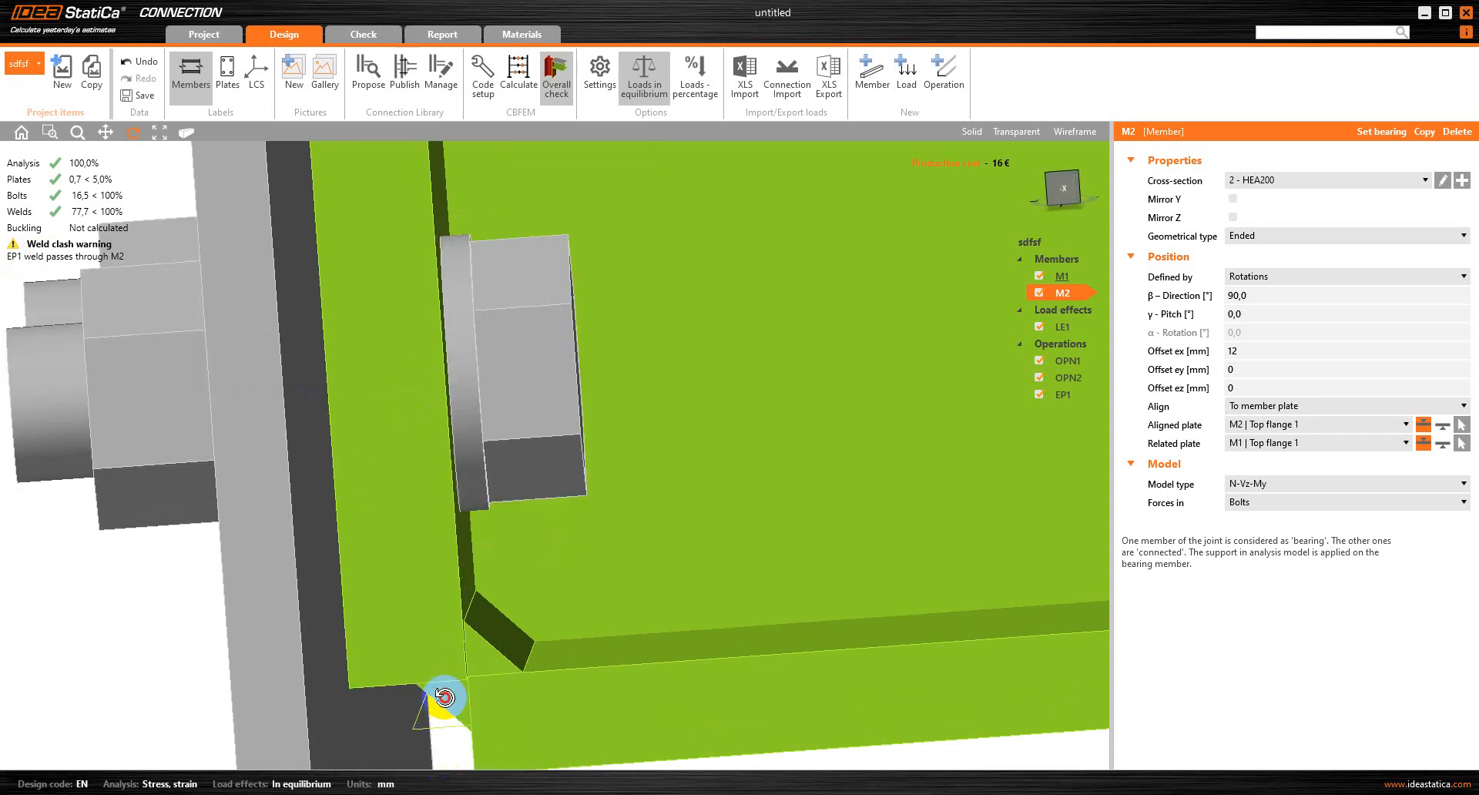
pyautogui.scroll(2, 438, 720)
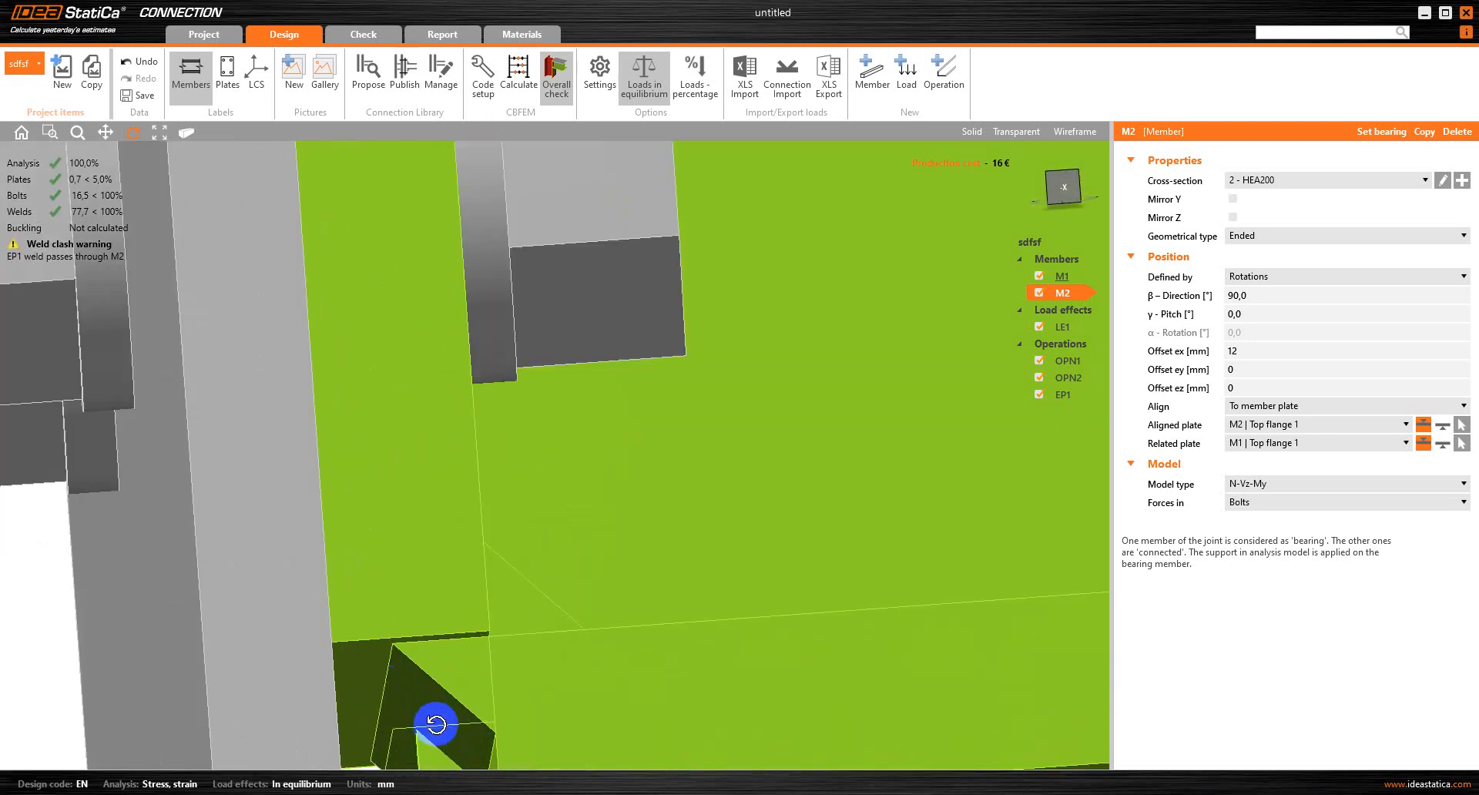
pyautogui.scroll(-1, 429, 693)
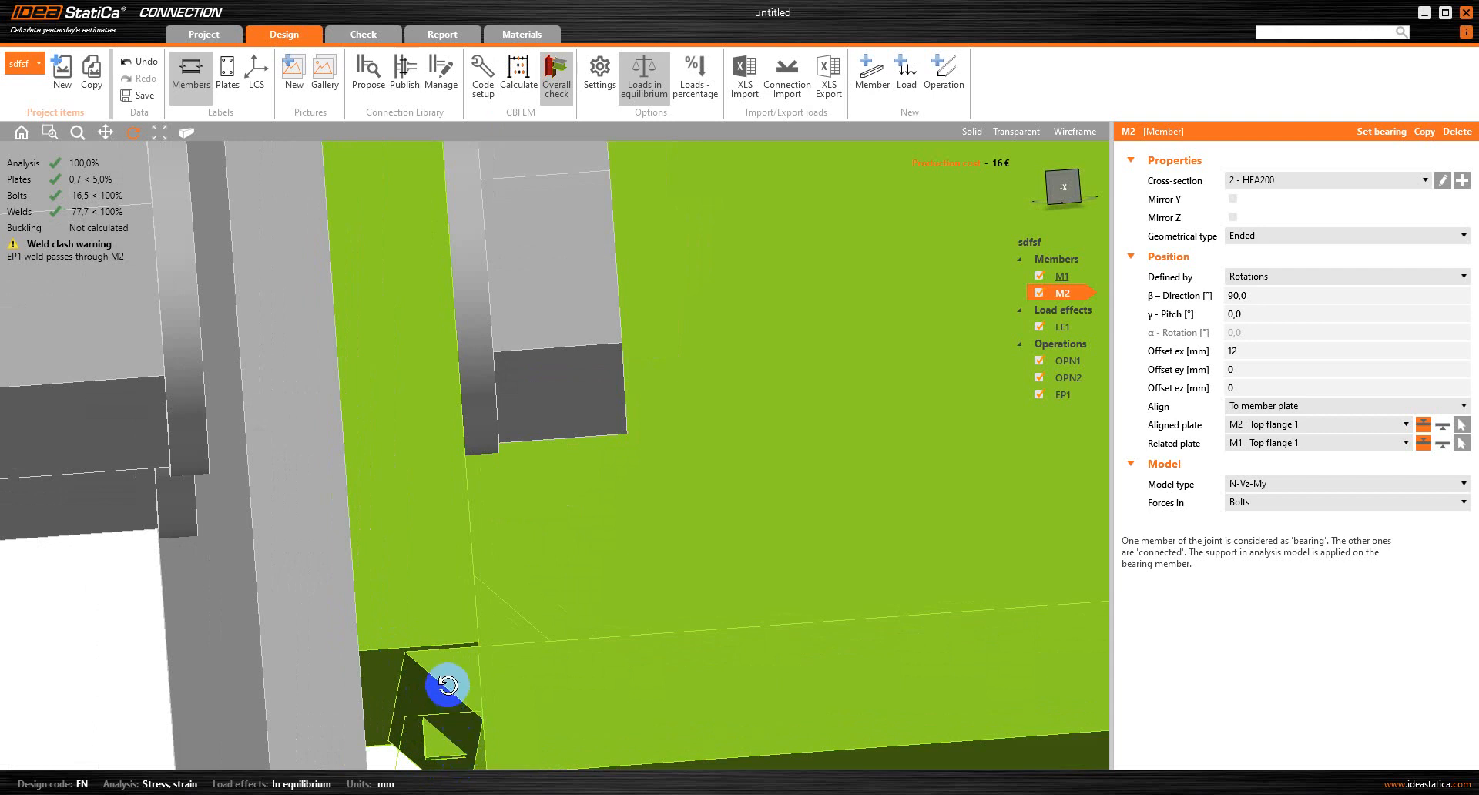
pyautogui.scroll(-1, 440, 682)
pyautogui.moveTo(445, 563); pyautogui.dragTo(436, 568)
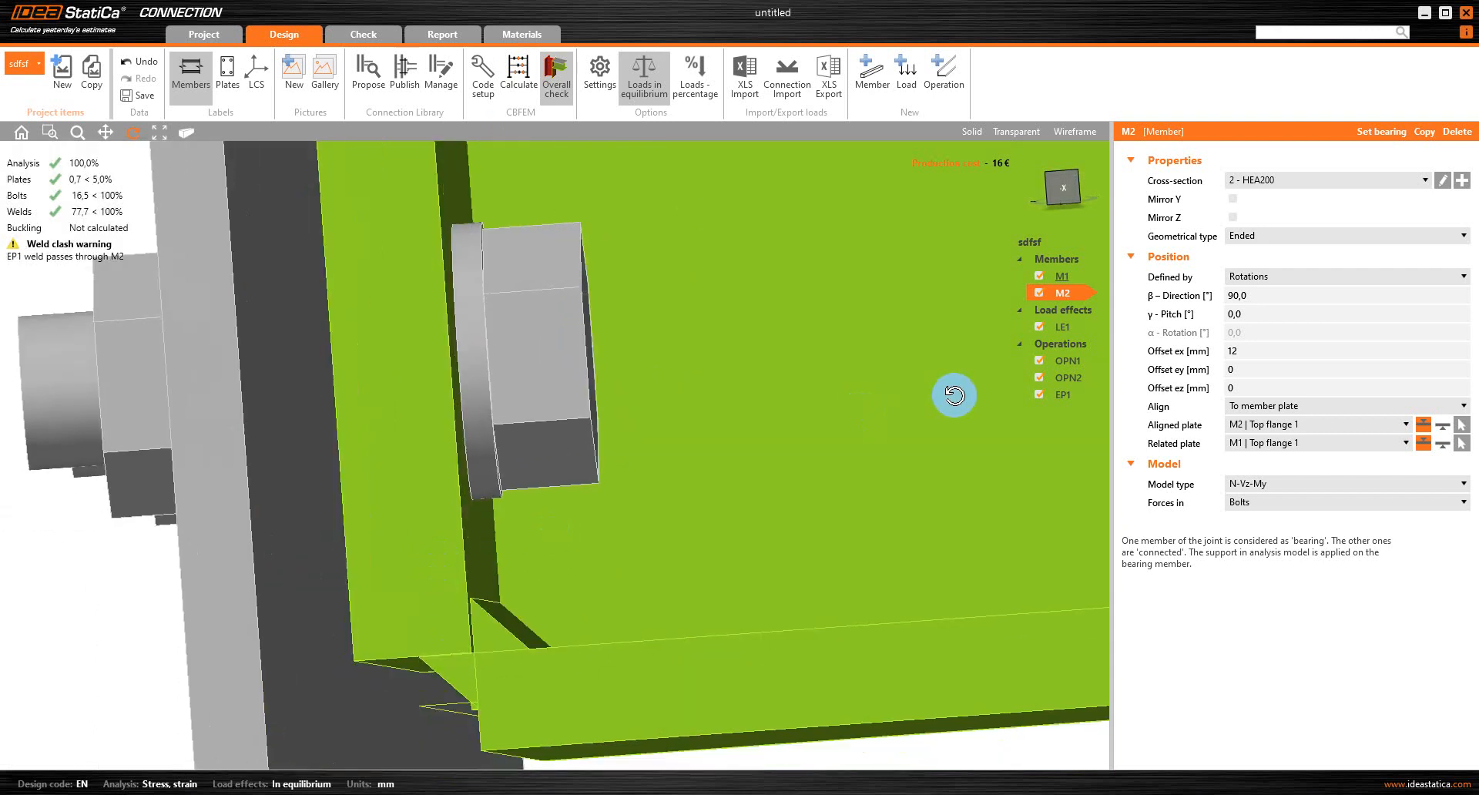
# Try M2 offsets ex of 16 mm and 15.5 mm, calculating the connection with each
pyautogui.click(1245, 353)
pyautogui.press('BackSpace')
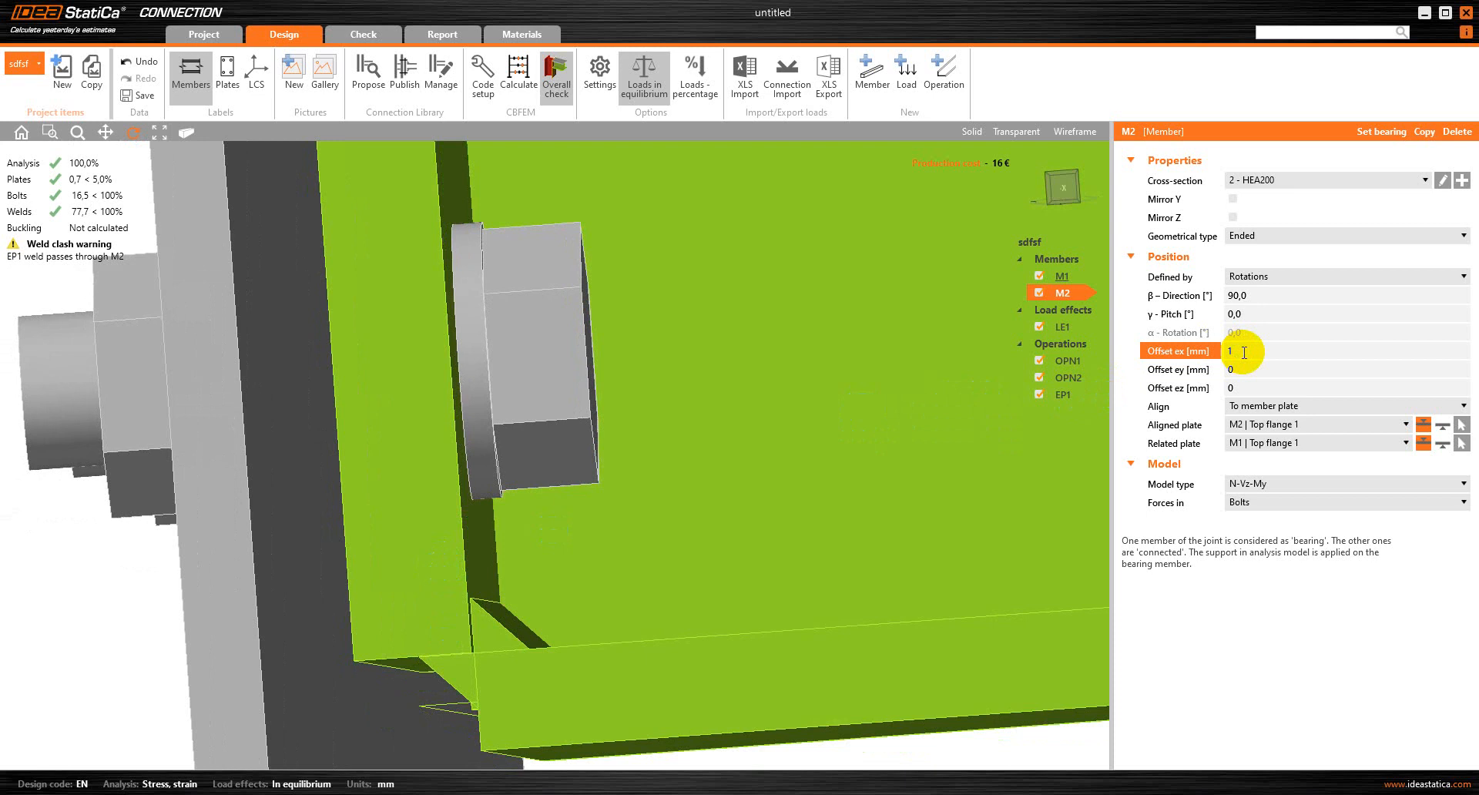
pyautogui.click(518, 69)
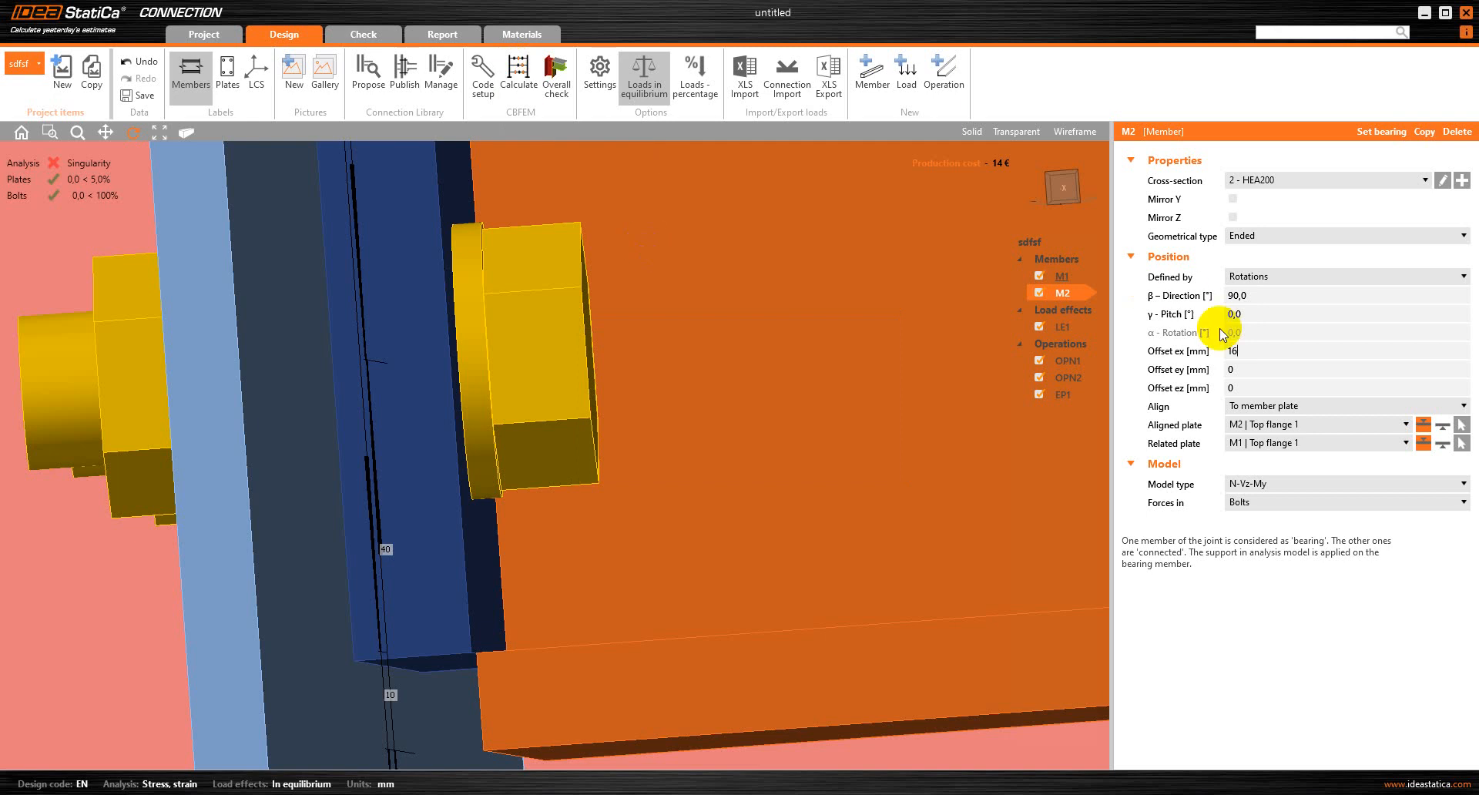
pyautogui.click(1251, 350)
pyautogui.press('BackSpace')
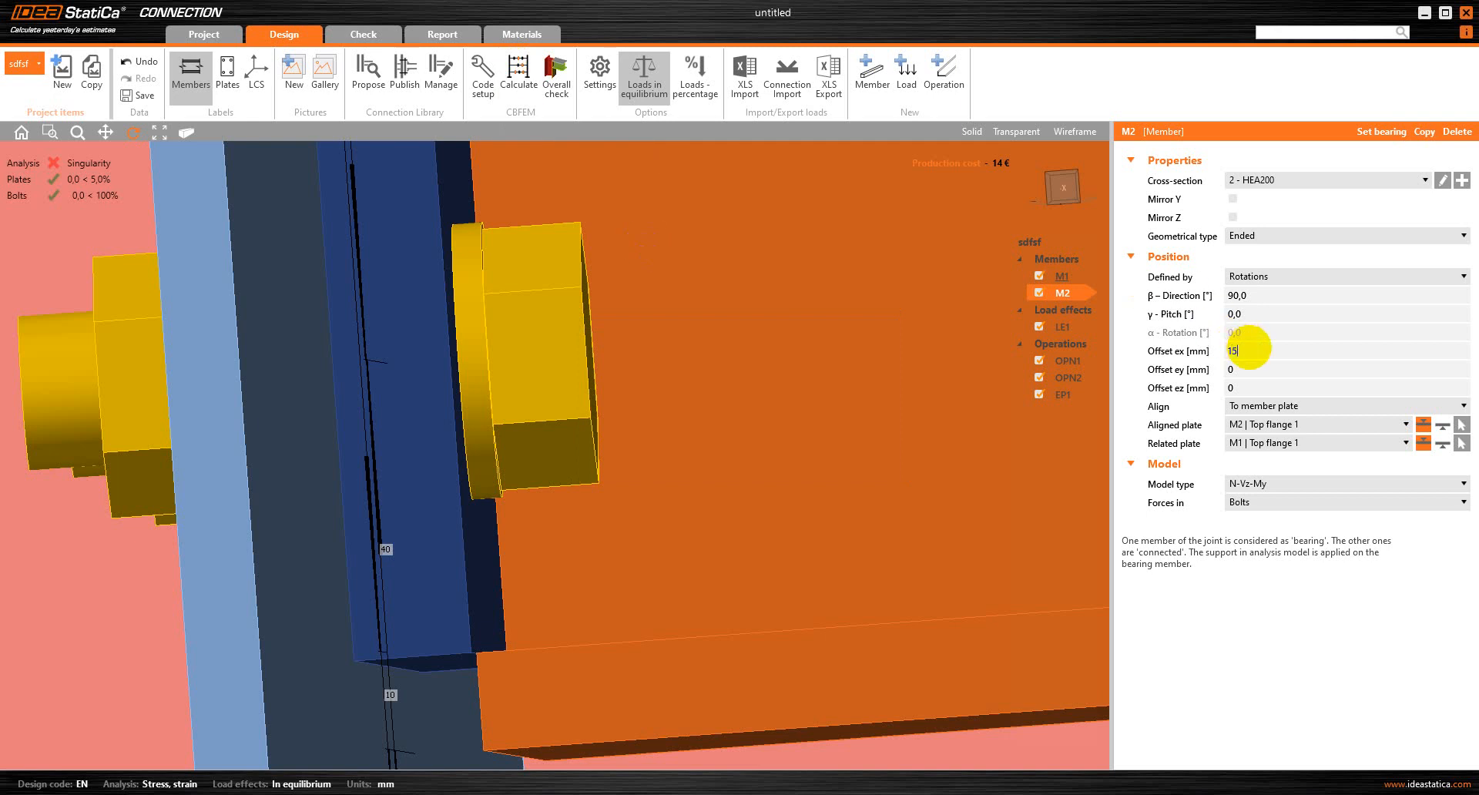
pyautogui.write('5')
pyautogui.click(518, 69)
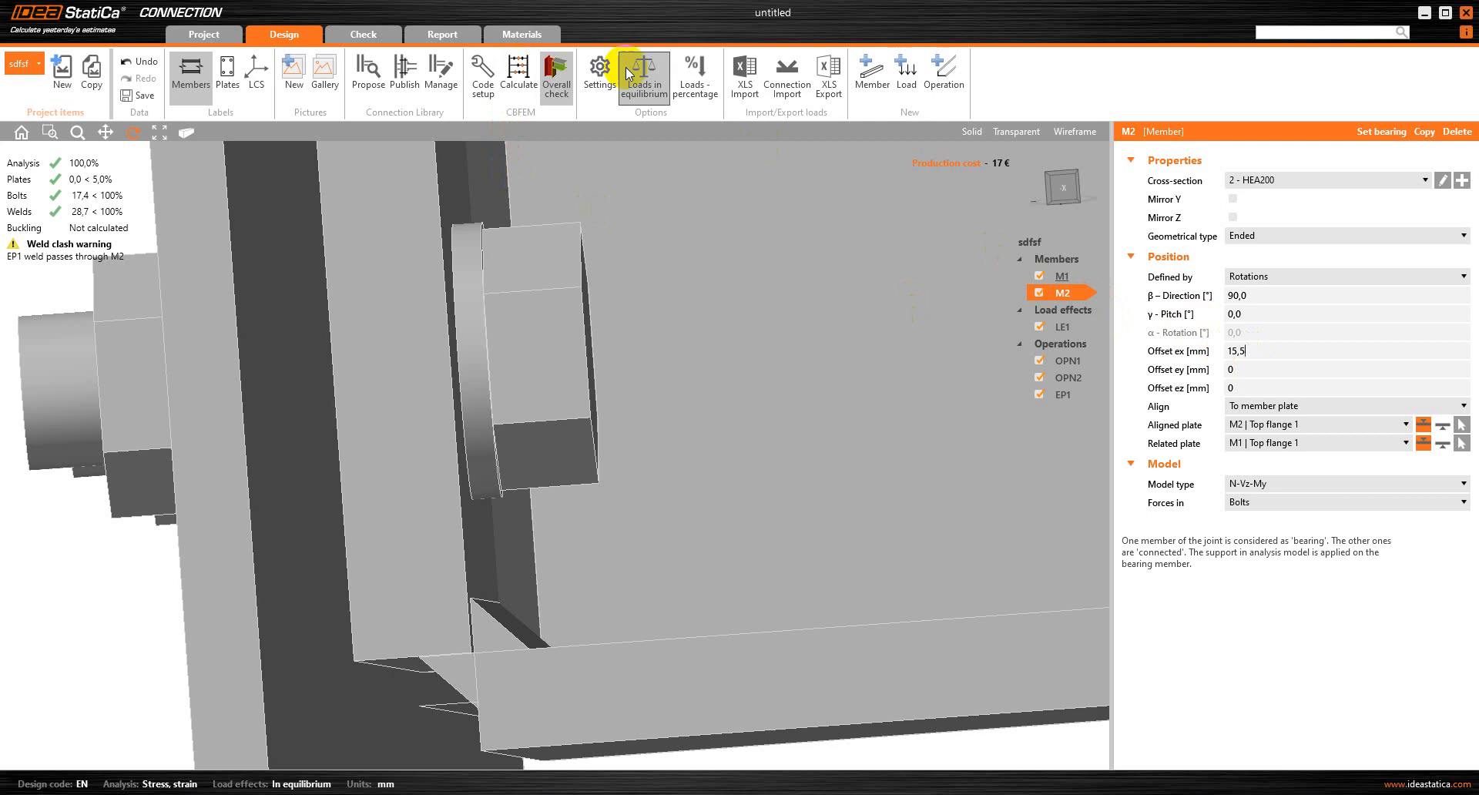
# Set M2's offset ex to 16 mm, recalculate the connection and examine where M2's lower flange meets the end plate
pyautogui.click(516, 77)
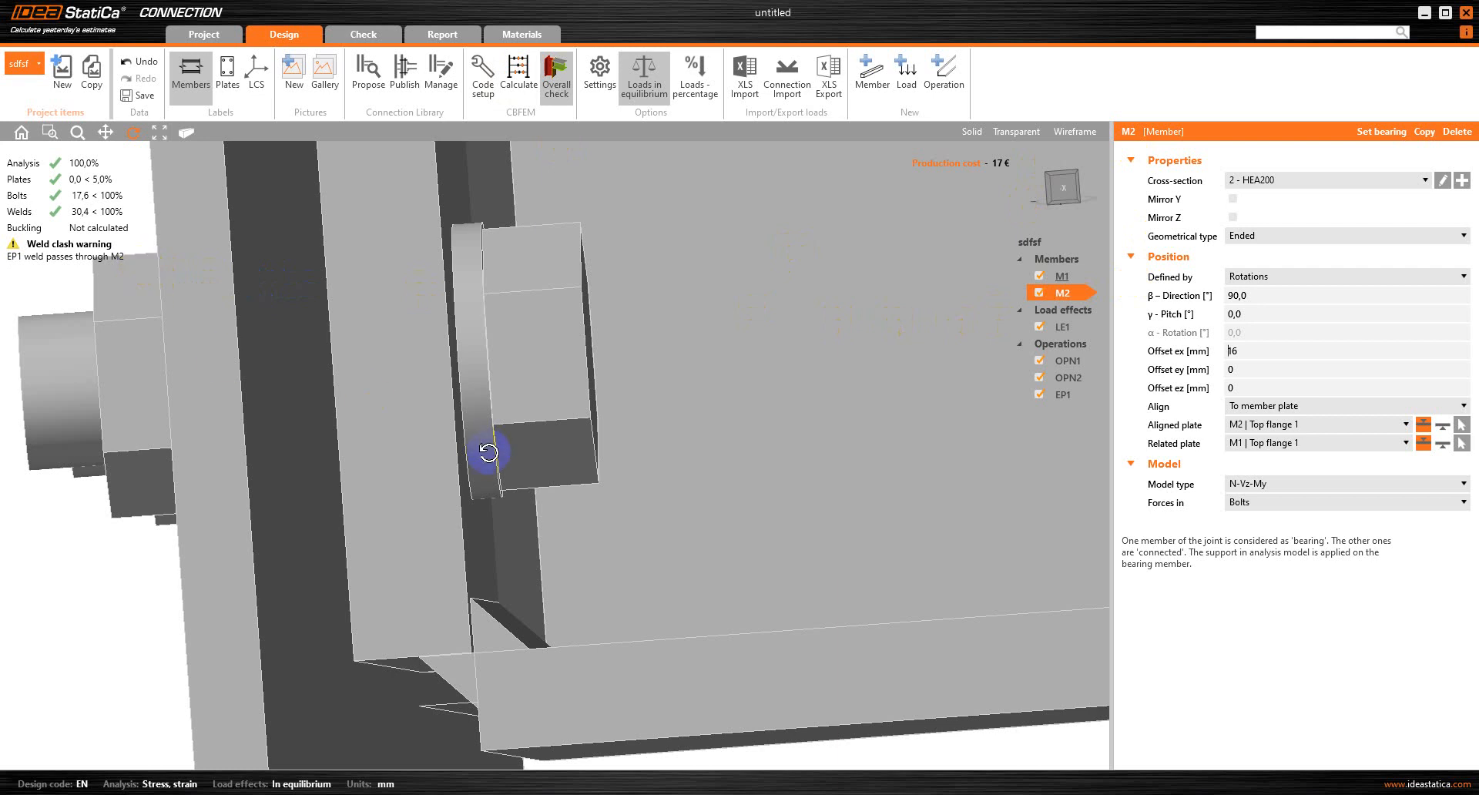
pyautogui.scroll(-3, 487, 456)
pyautogui.moveTo(499, 543); pyautogui.dragTo(495, 553)
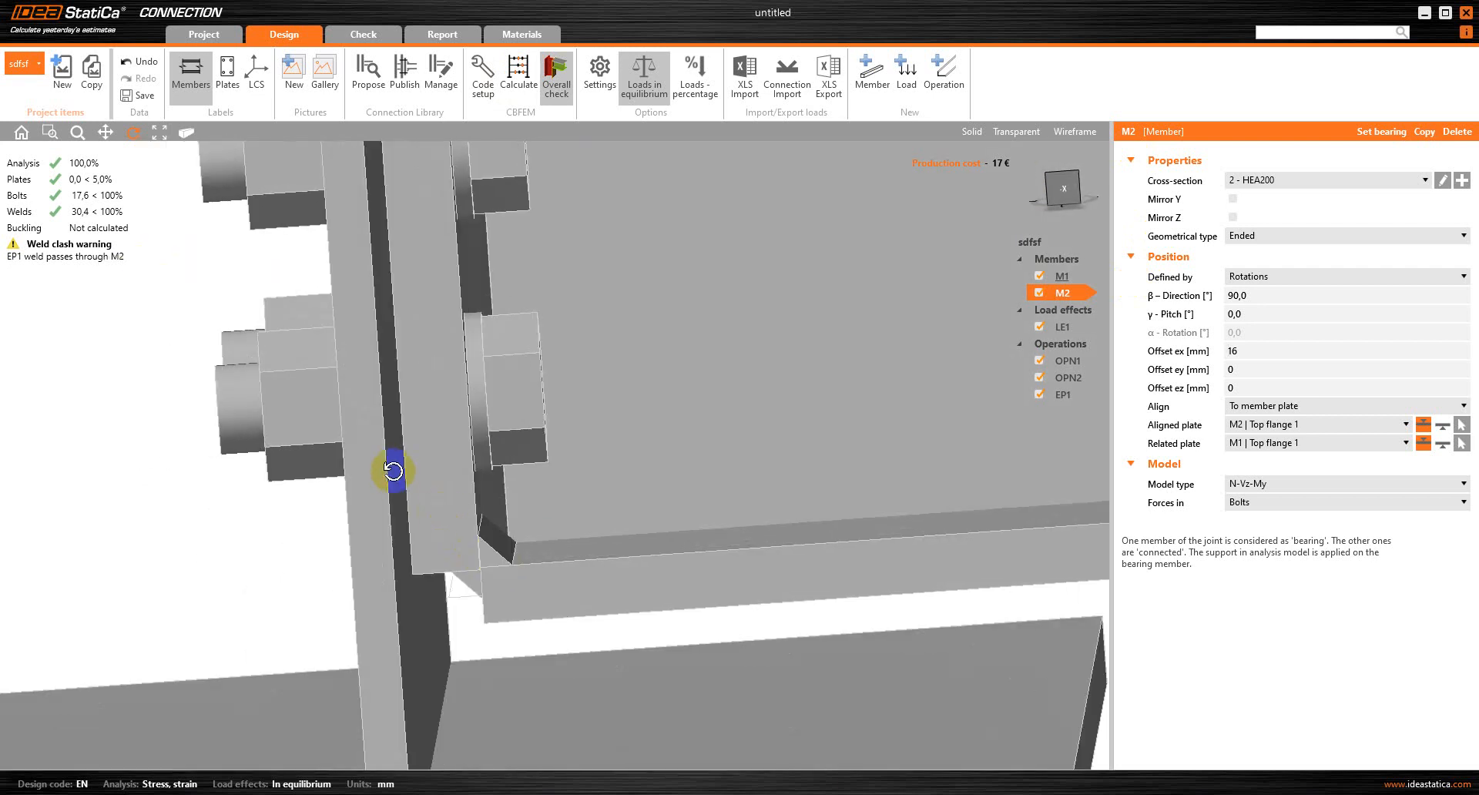
pyautogui.scroll(-2, 506, 451)
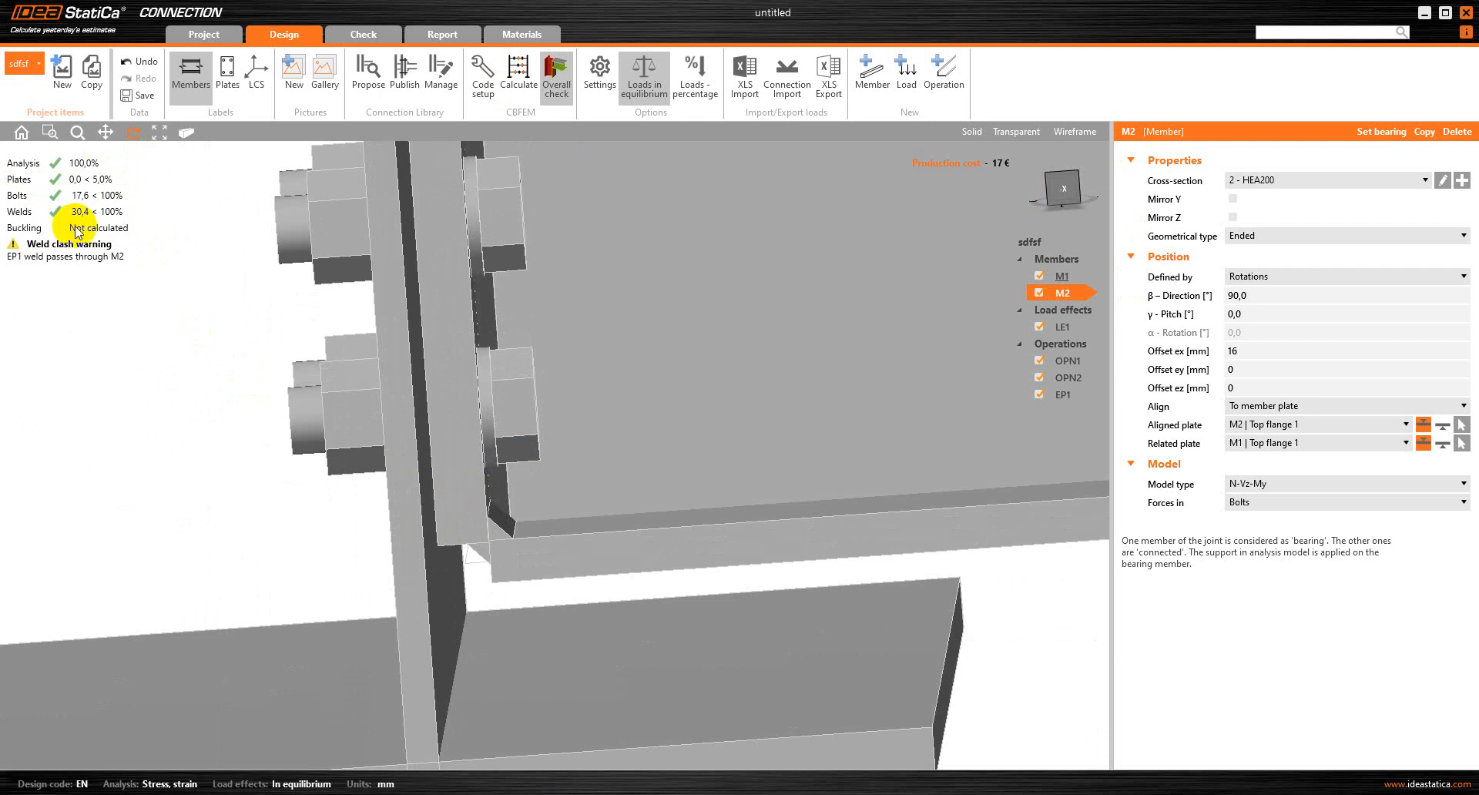
# Review the analysis and check options in the code and calculation settings without changing them
pyautogui.click(519, 89)
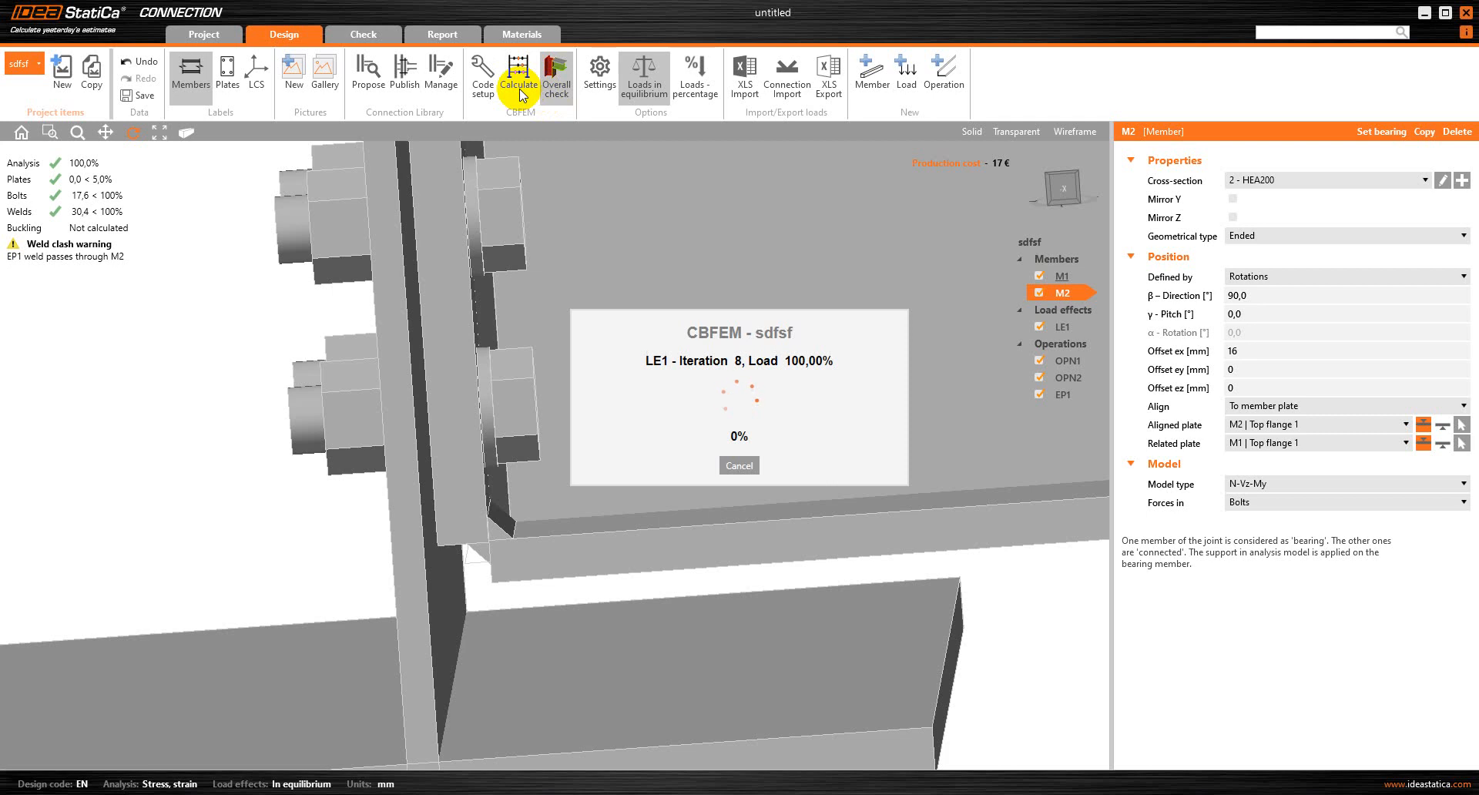
pyautogui.click(479, 97)
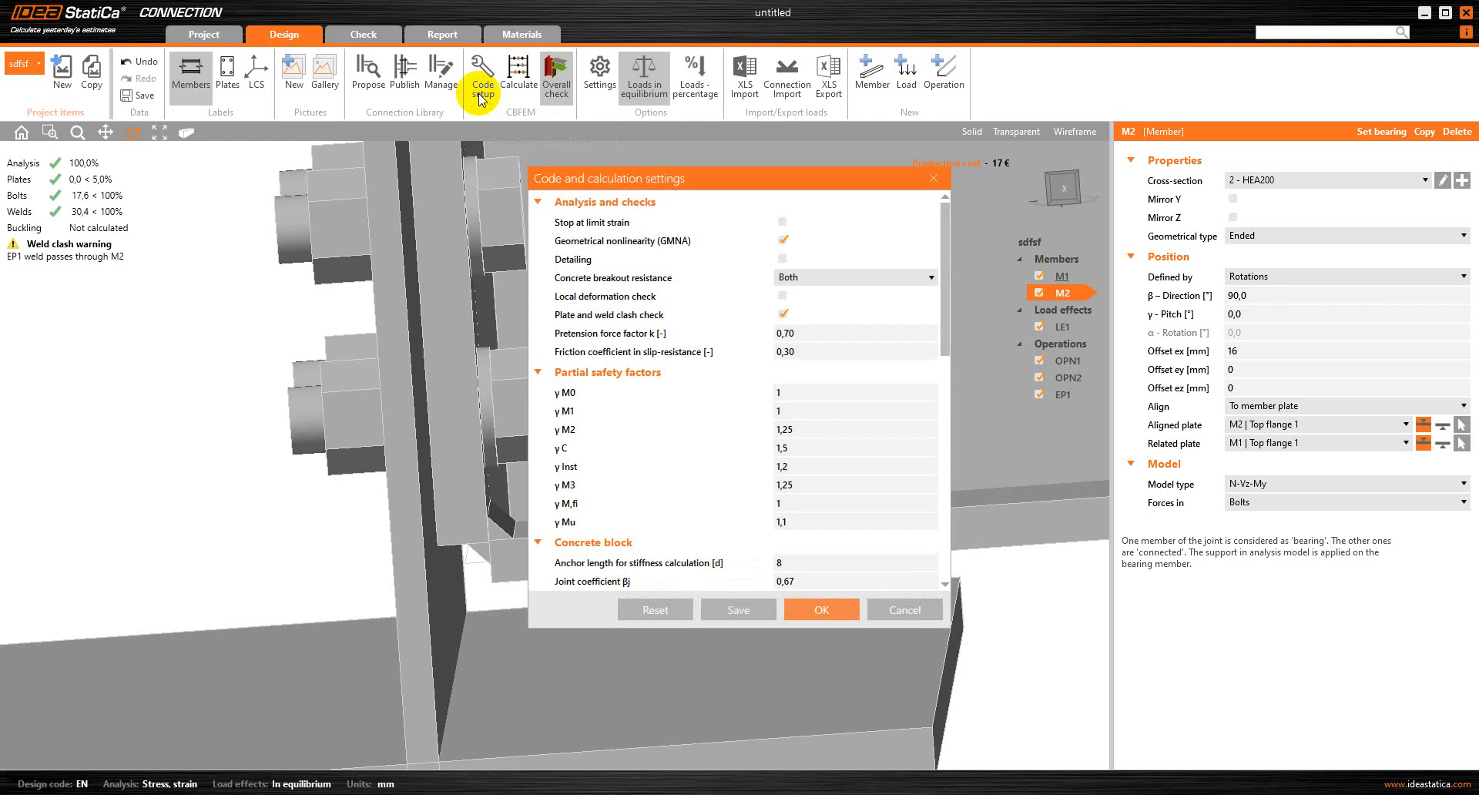
pyautogui.press('Escape')
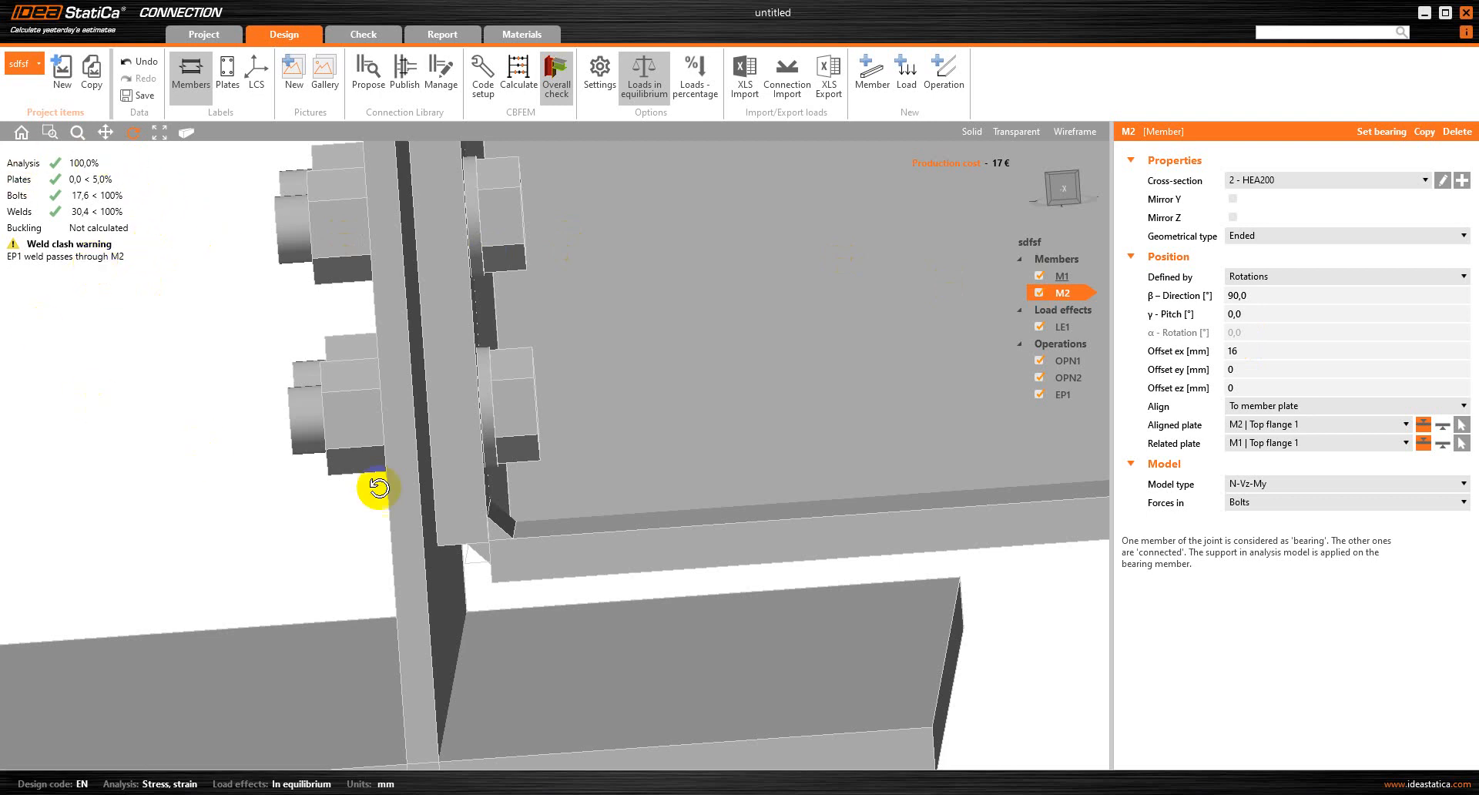
# Display the contact stresses and bolt forces in the check results and inspect the bolted end plate from several angles
pyautogui.click(369, 39)
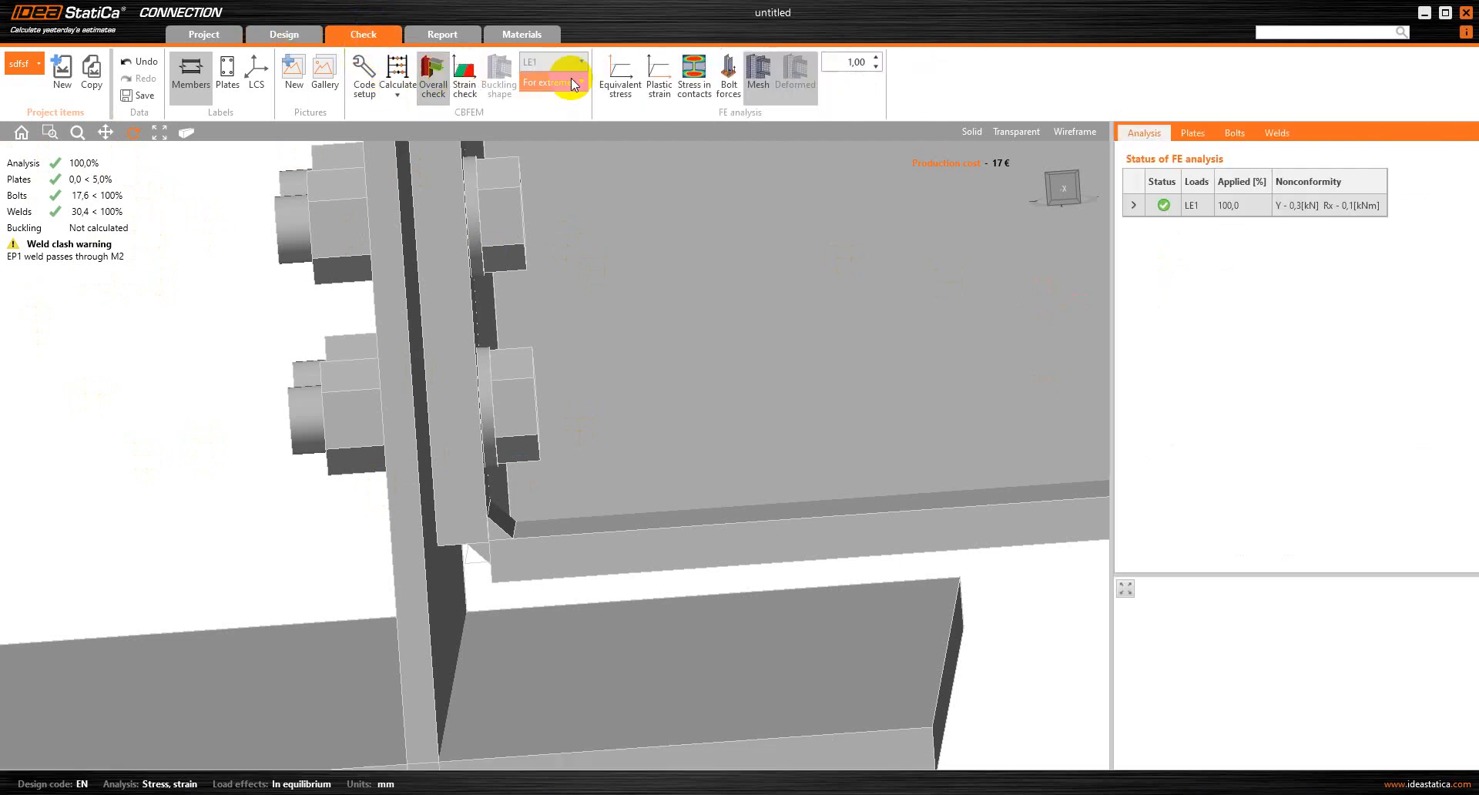
pyautogui.click(695, 68)
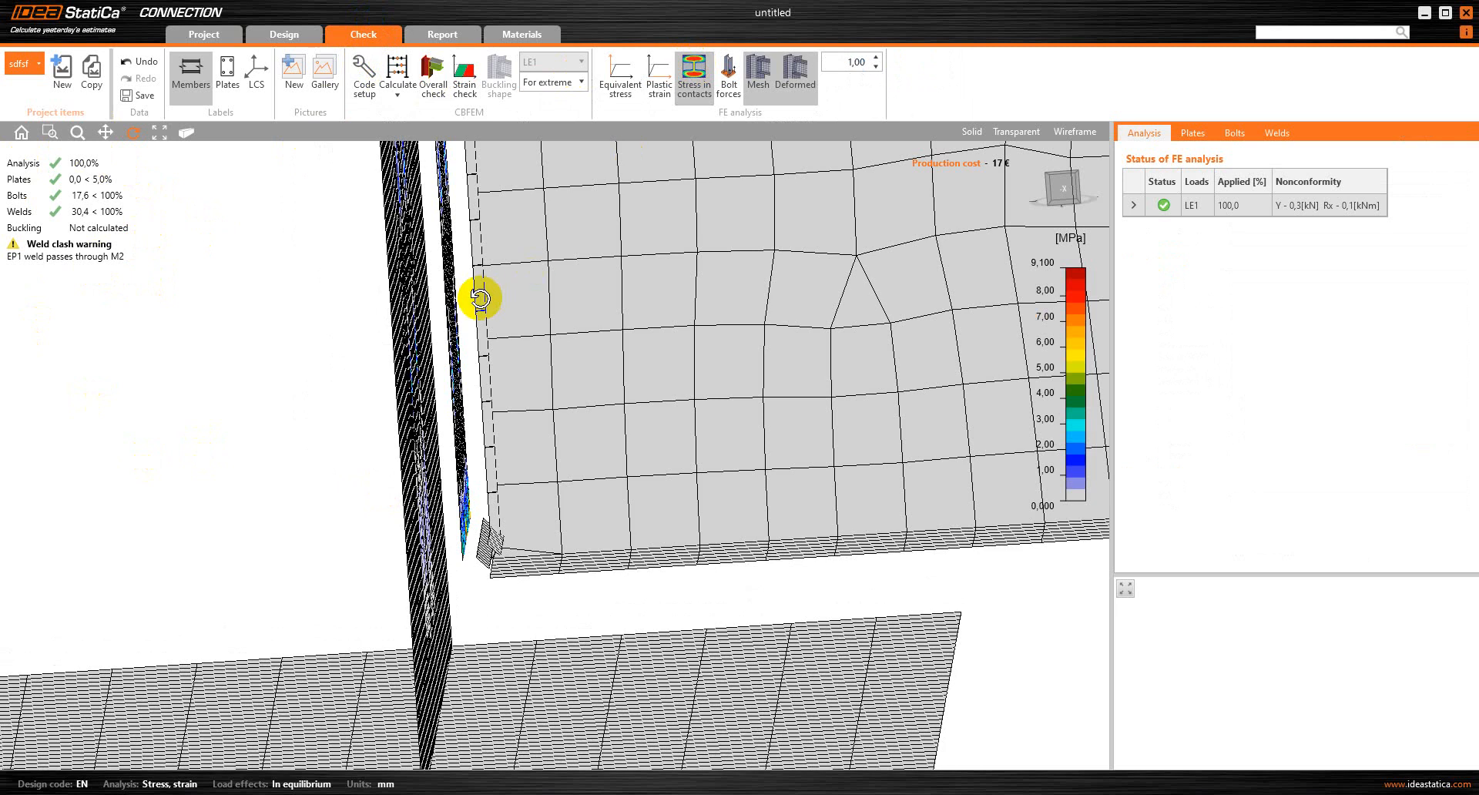
pyautogui.moveTo(478, 298); pyautogui.dragTo(560, 261)
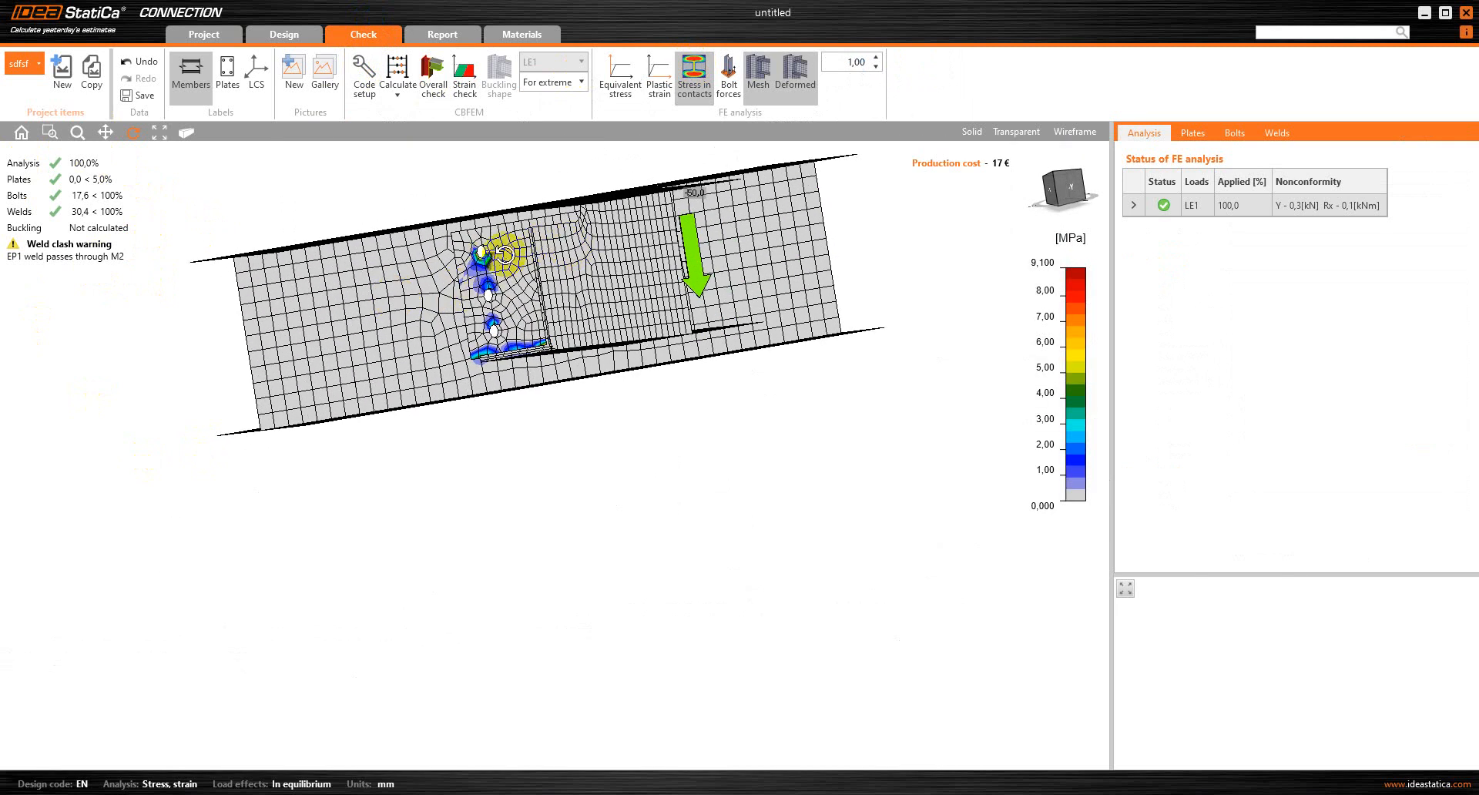
pyautogui.moveTo(521, 310)
pyautogui.mouseDown()
pyautogui.moveTo(604, 389)
pyautogui.moveTo(518, 314)
pyautogui.mouseUp()
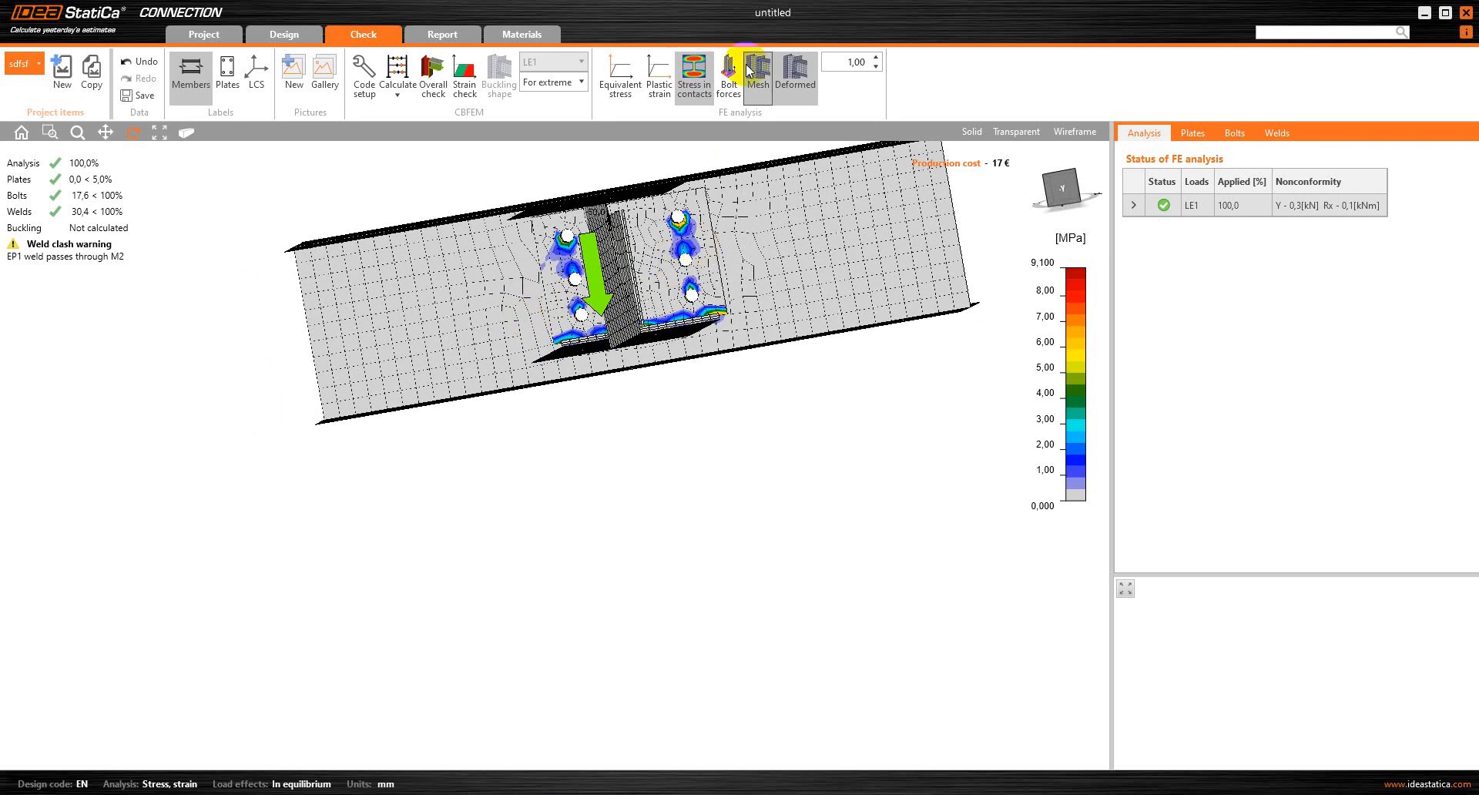
pyautogui.click(730, 85)
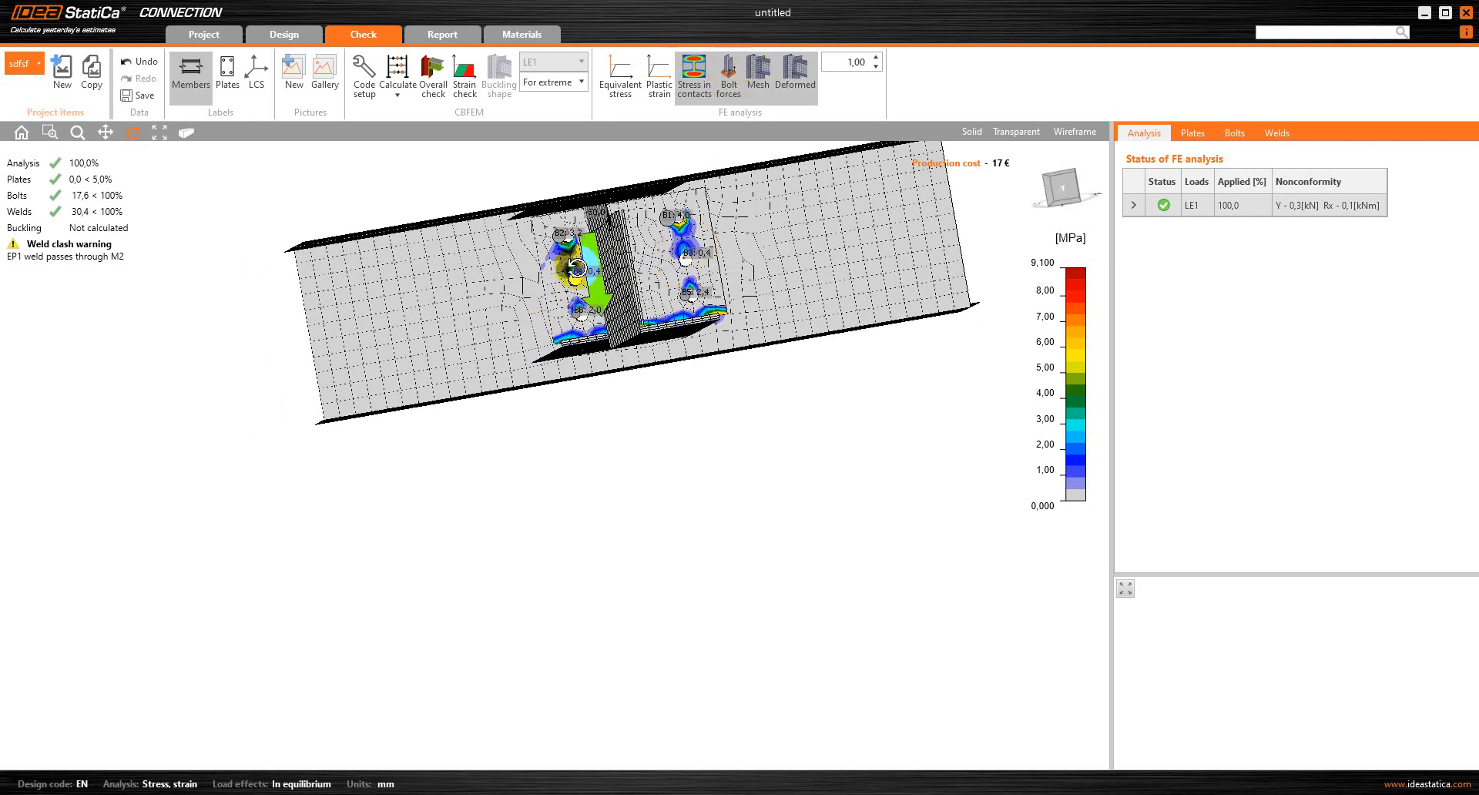
pyautogui.moveTo(577, 266); pyautogui.dragTo(604, 248)
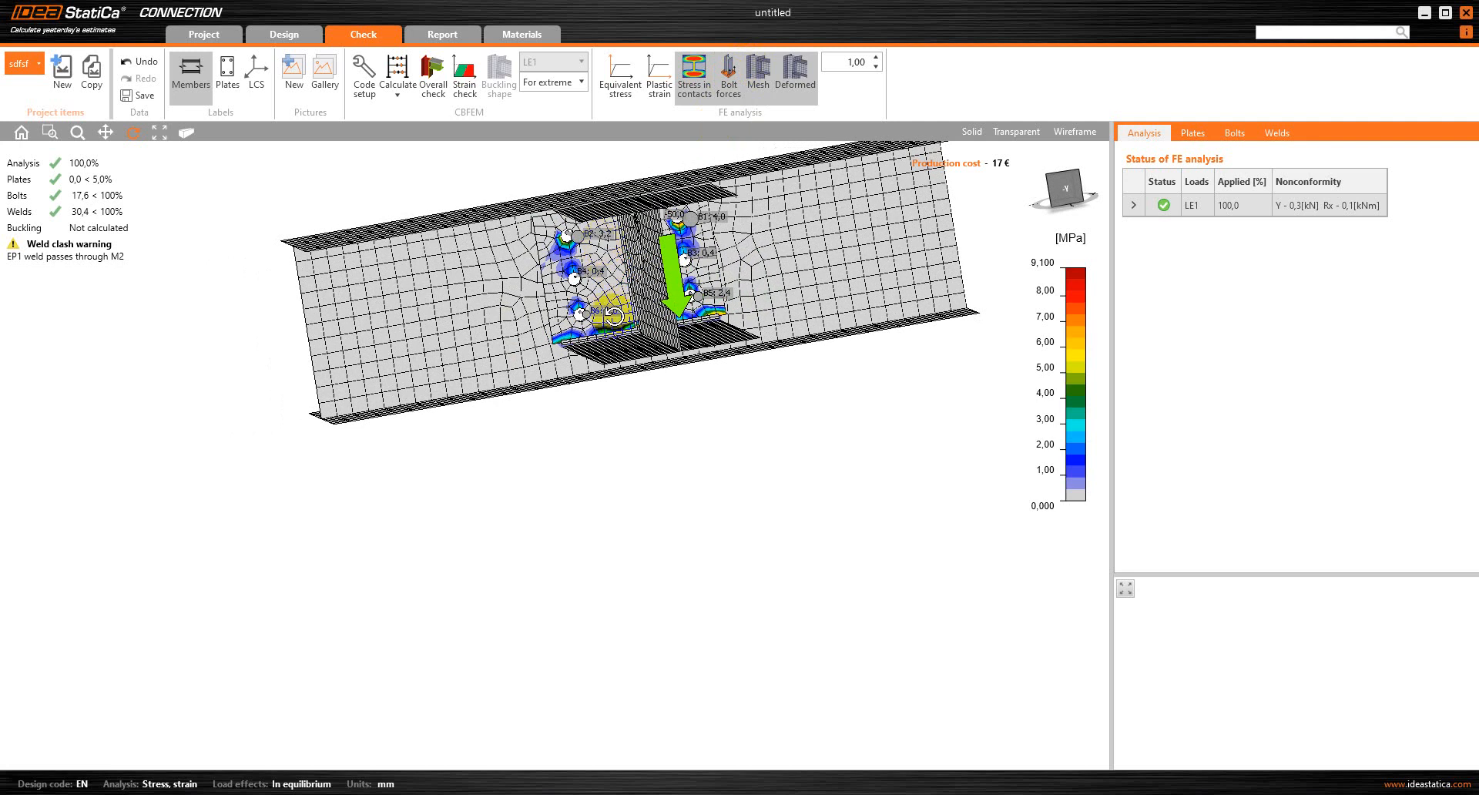
# Hide the bolt forces, mesh and deformed shape, and inspect the equivalent stress around M2's notch and end plate
pyautogui.click(728, 68)
pyautogui.click(766, 64)
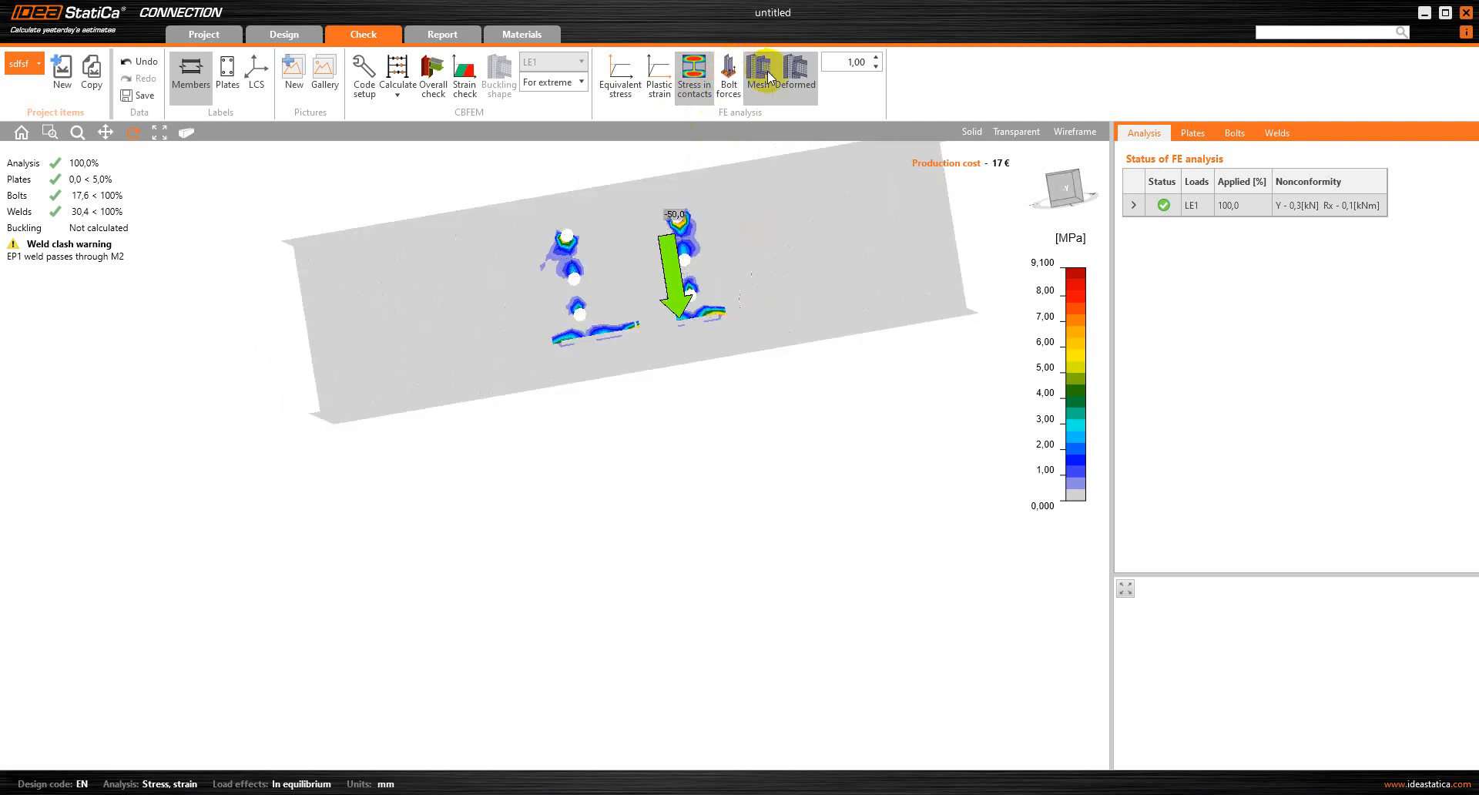
pyautogui.click(799, 69)
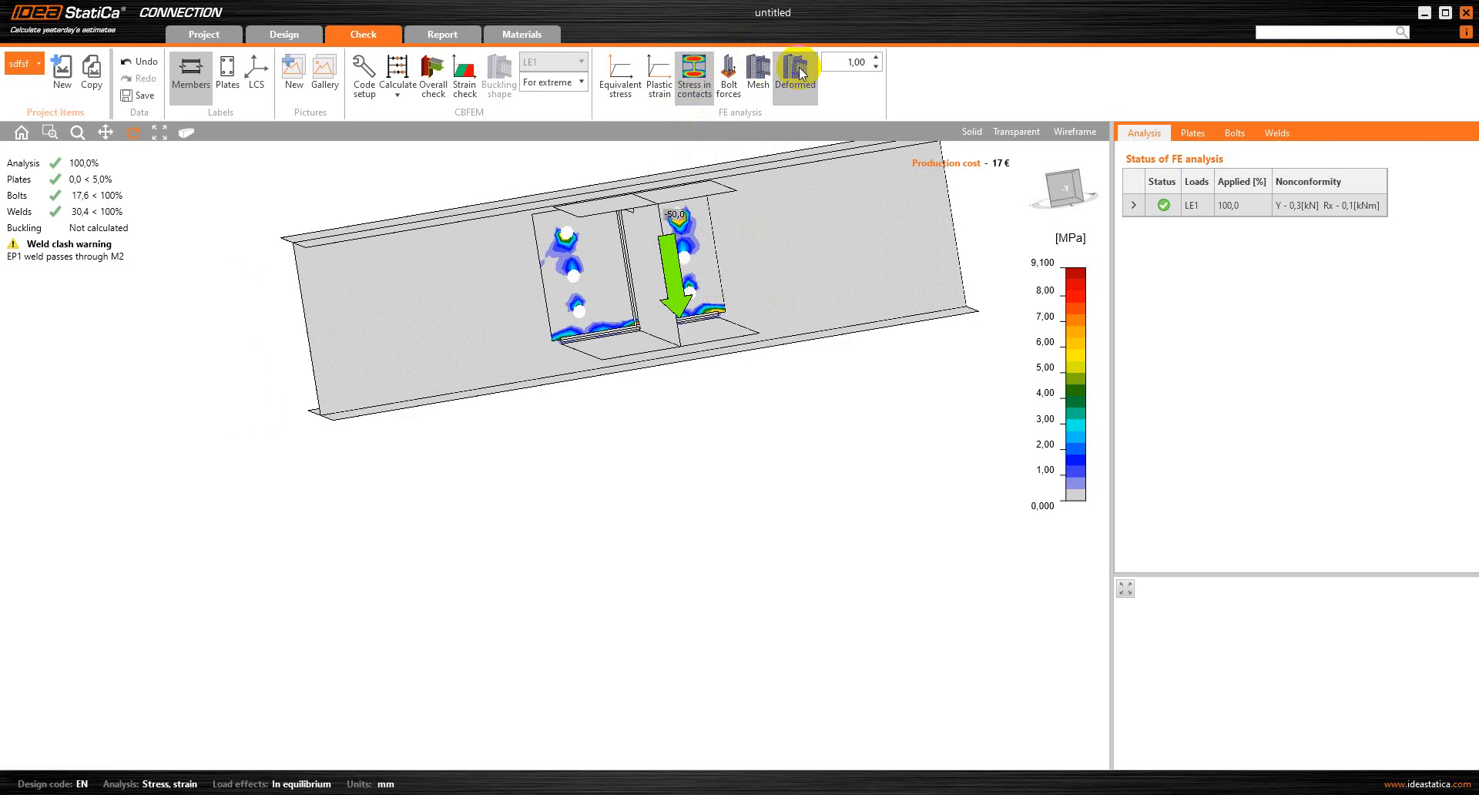
pyautogui.moveTo(586, 273); pyautogui.dragTo(736, 251, button='right')
pyautogui.click(635, 83)
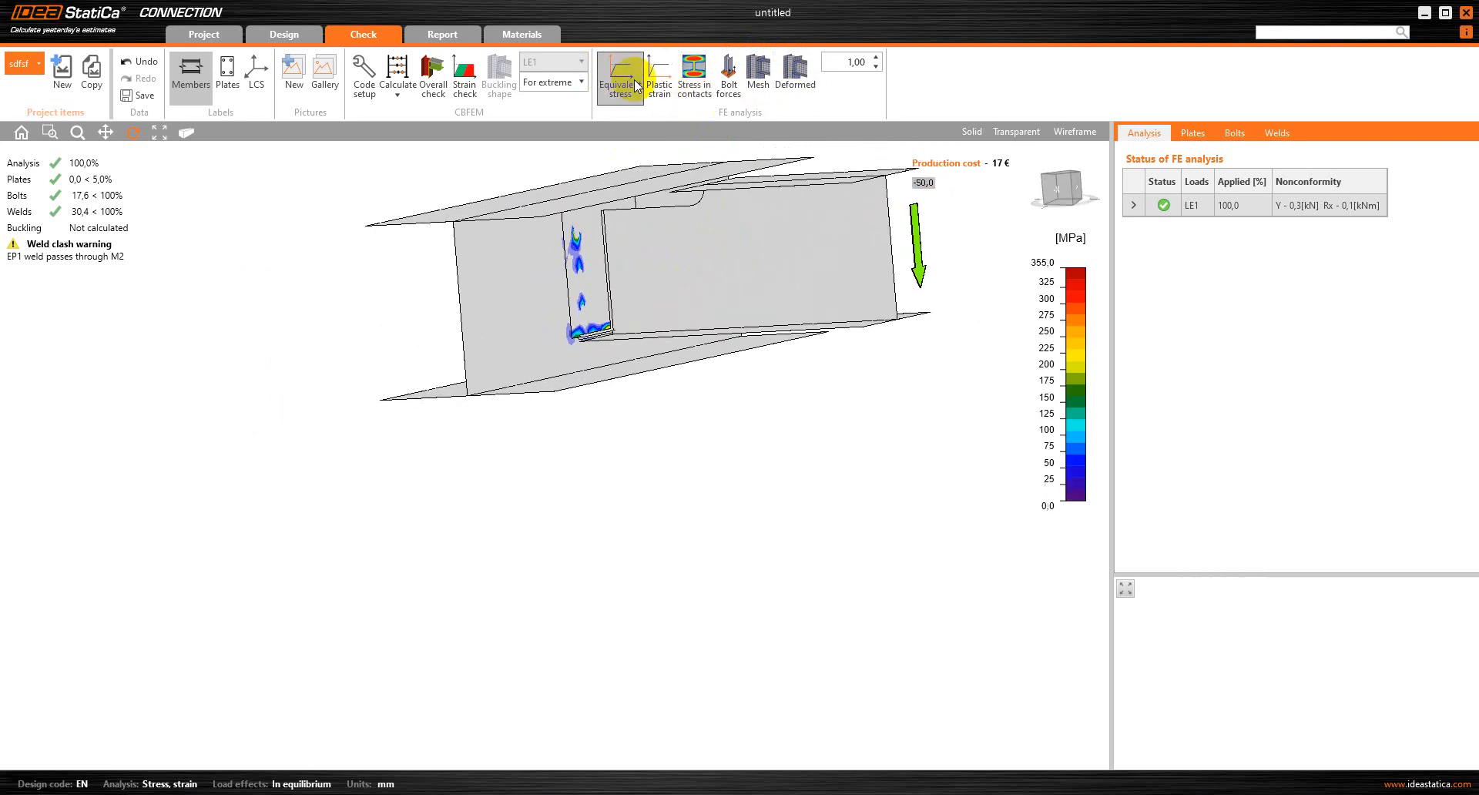
pyautogui.moveTo(685, 231); pyautogui.dragTo(701, 221, button='right')
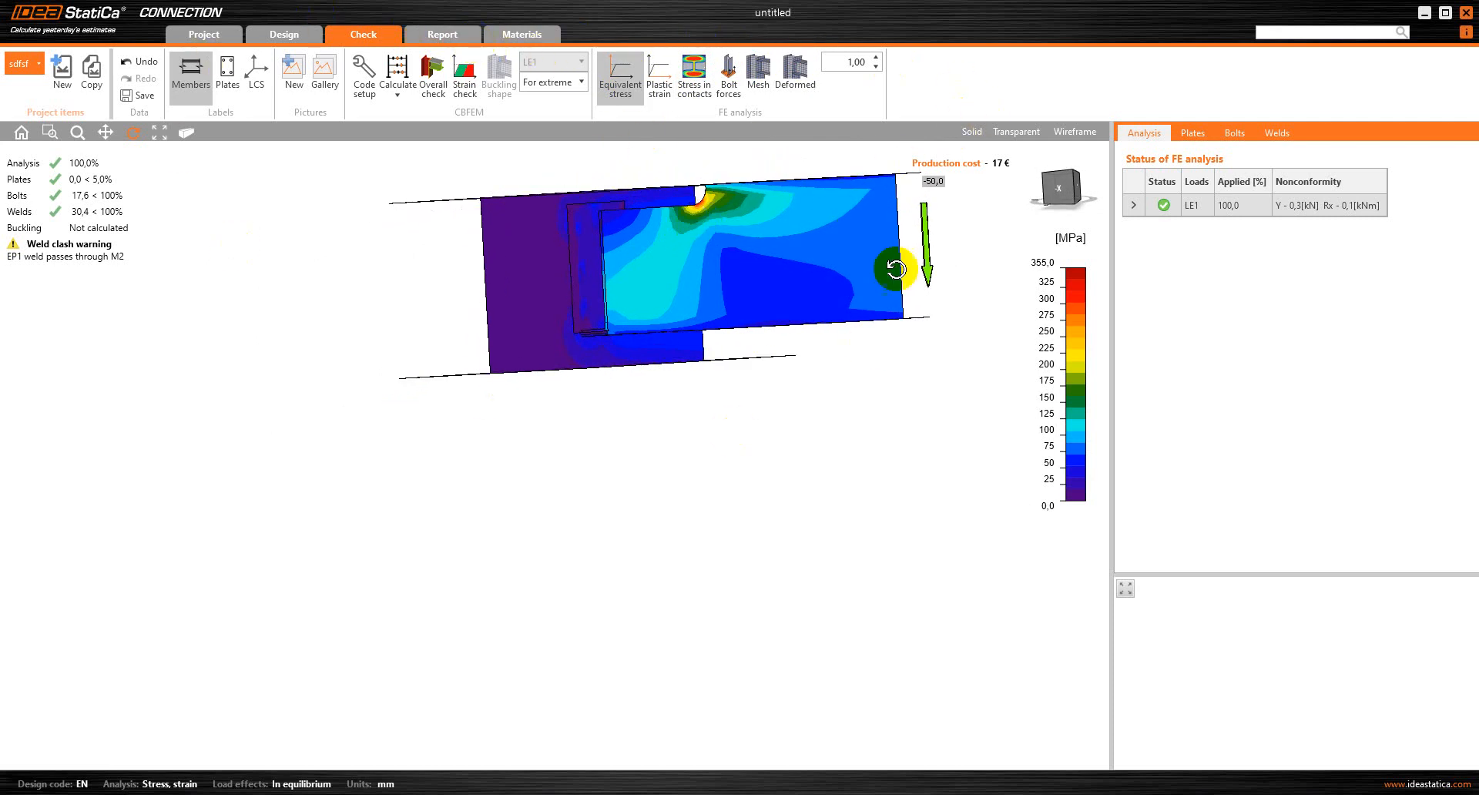
# Include all available model drawings and results drawings in the detailed report for the project item
pyautogui.click(471, 38)
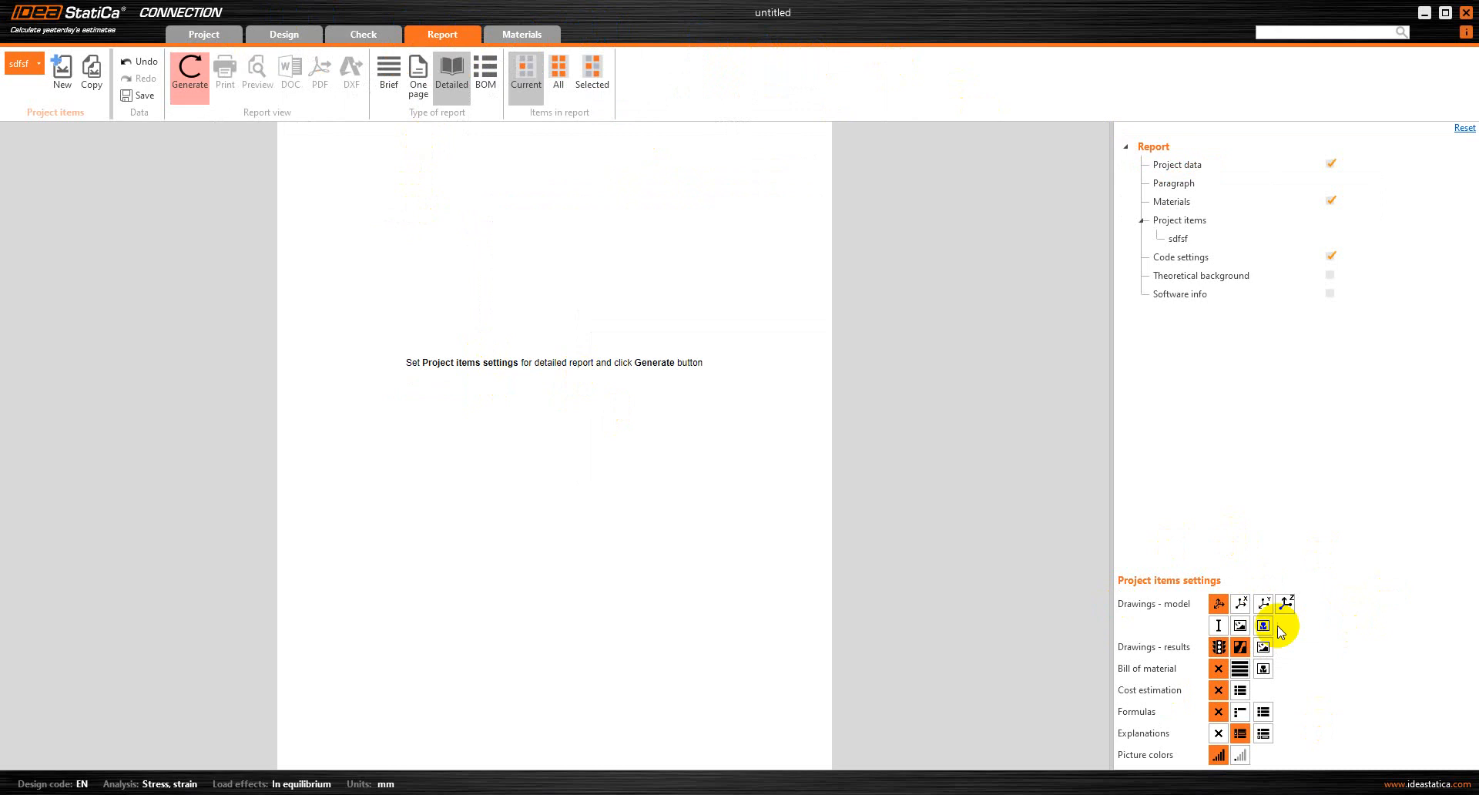
pyautogui.click(1240, 605)
pyautogui.click(1264, 603)
pyautogui.click(1285, 604)
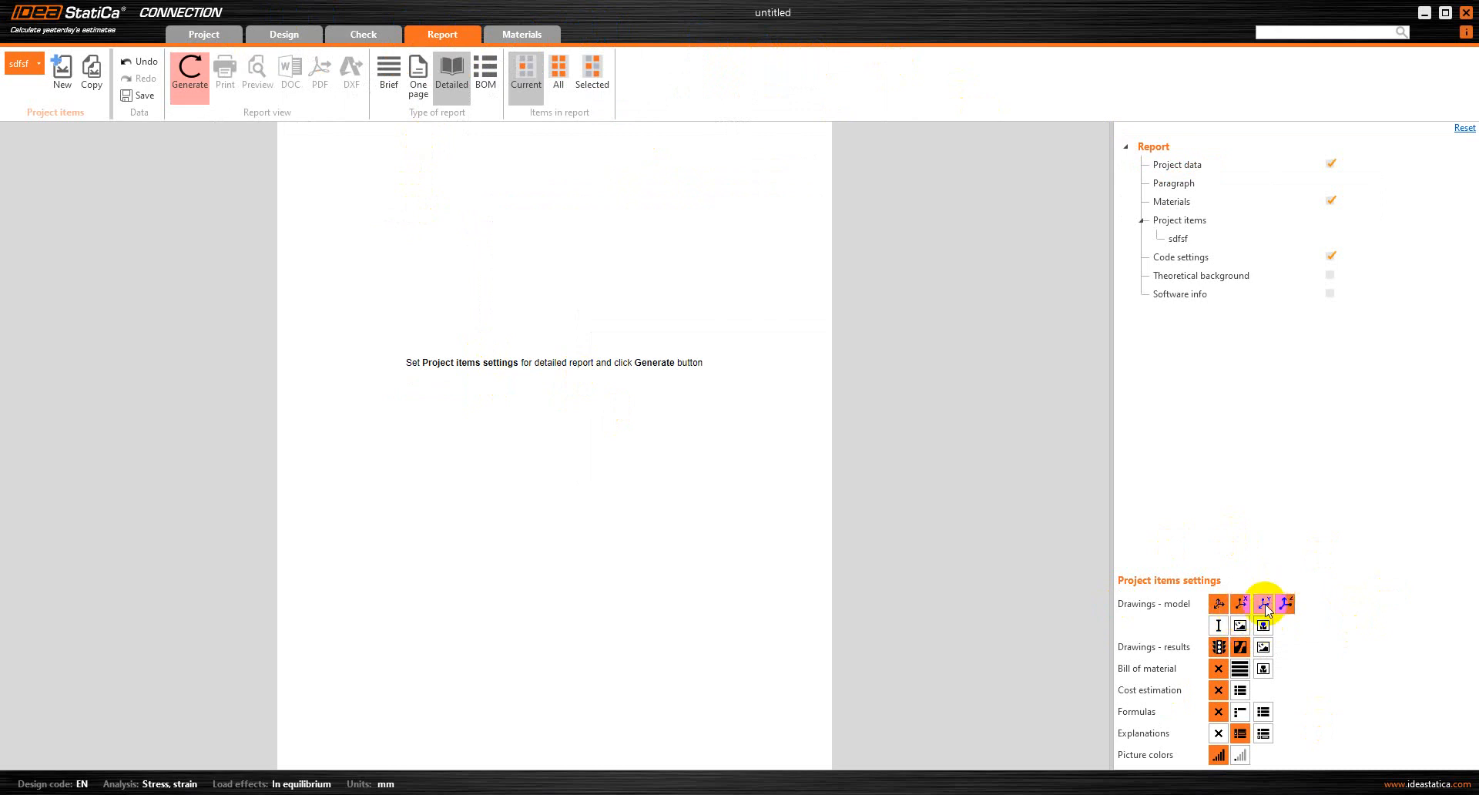
pyautogui.click(1218, 625)
pyautogui.click(1240, 626)
pyautogui.click(1264, 625)
pyautogui.click(1264, 647)
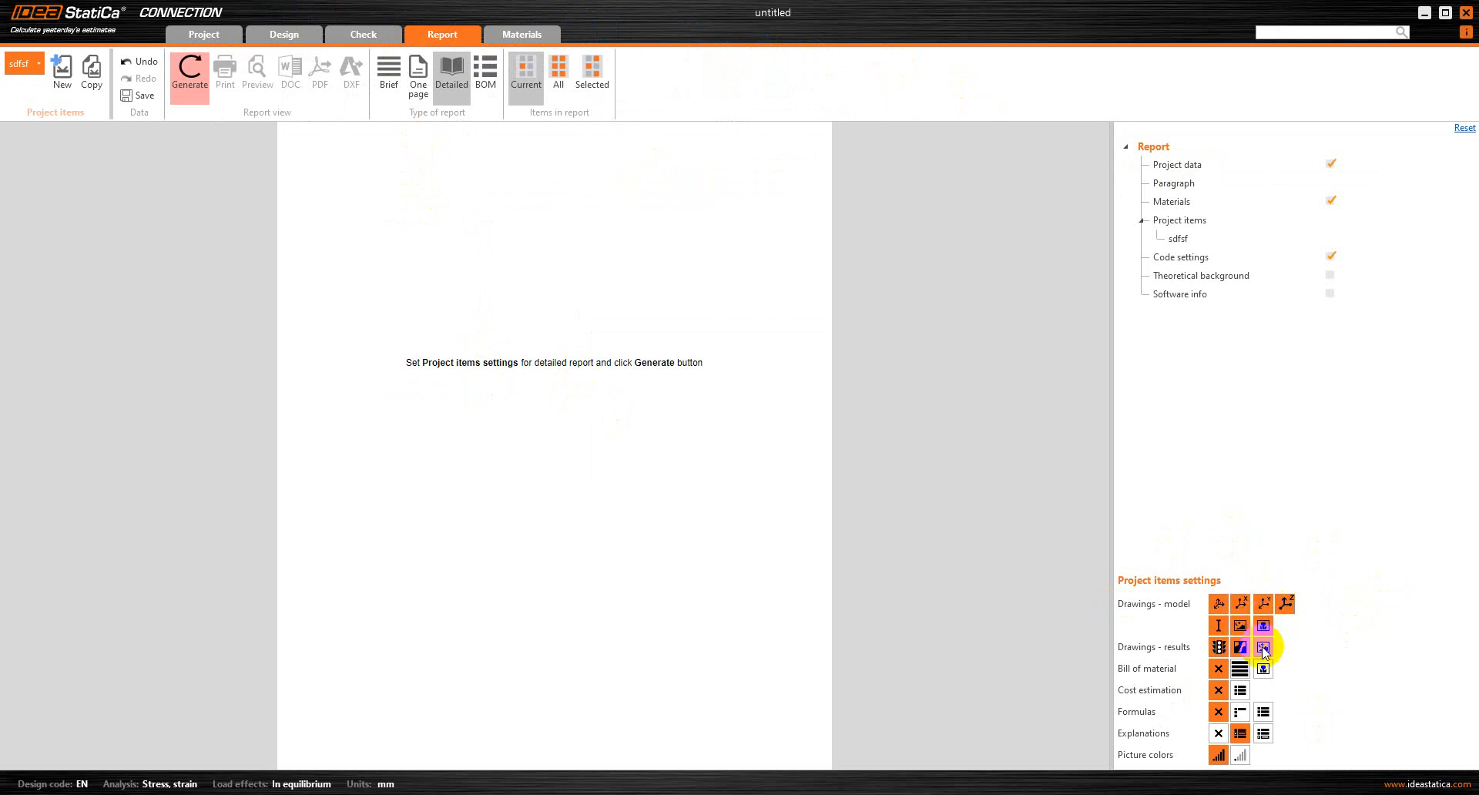
pyautogui.click(1240, 668)
pyautogui.click(1263, 668)
pyautogui.click(1218, 668)
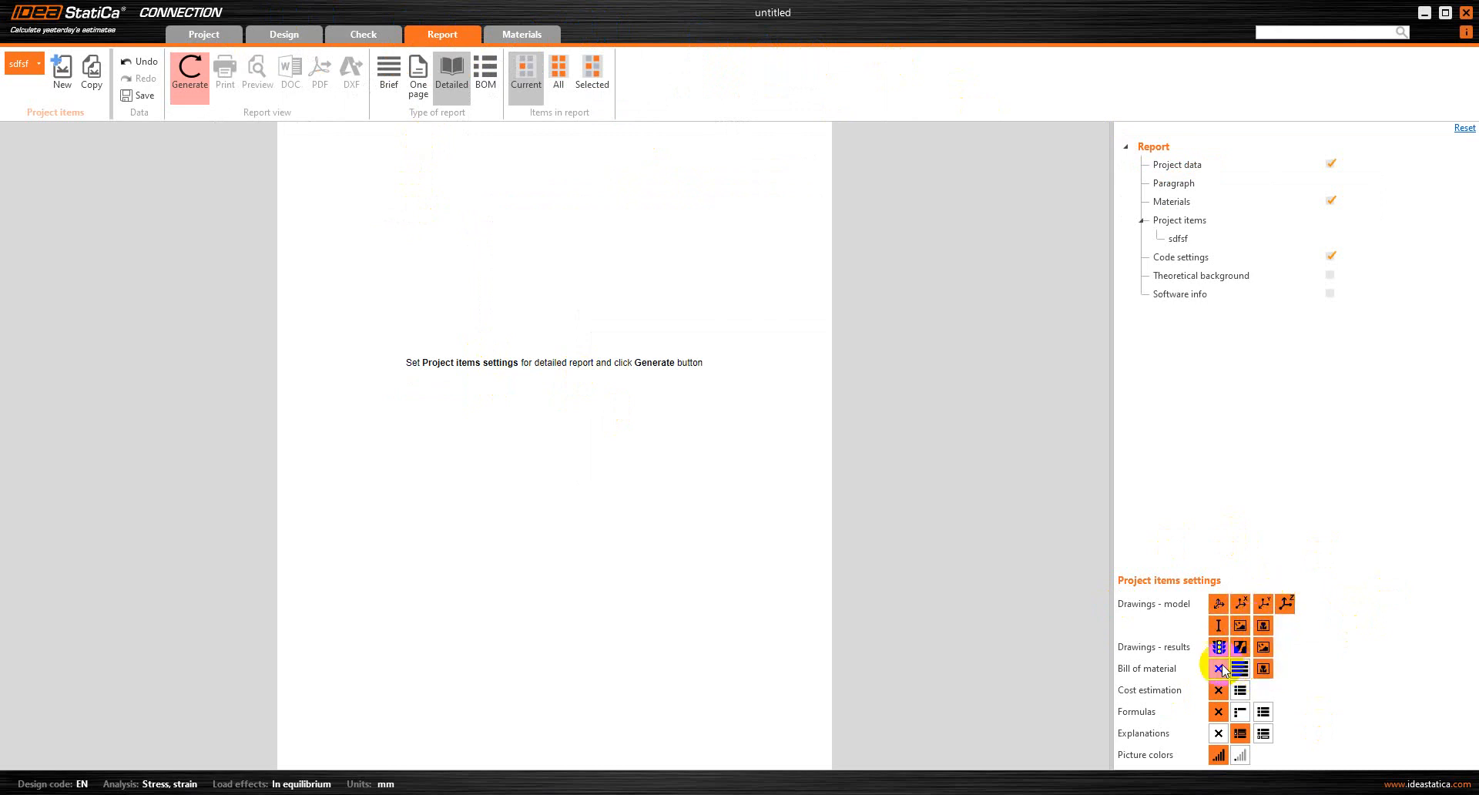
pyautogui.click(1277, 236)
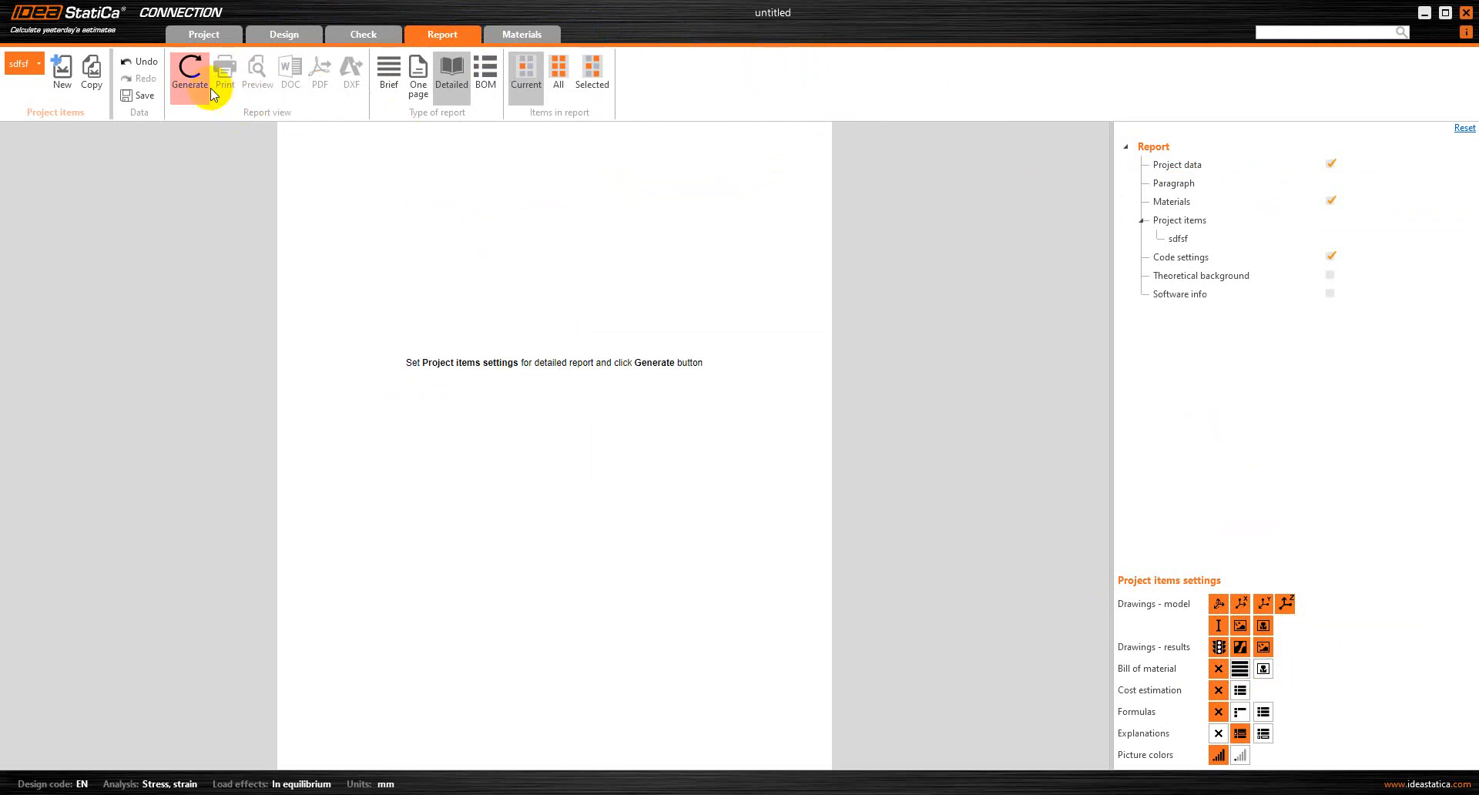
# Generate the detailed report and read through its members, drawings, load effects, weld checks and code settings
pyautogui.click(186, 81)
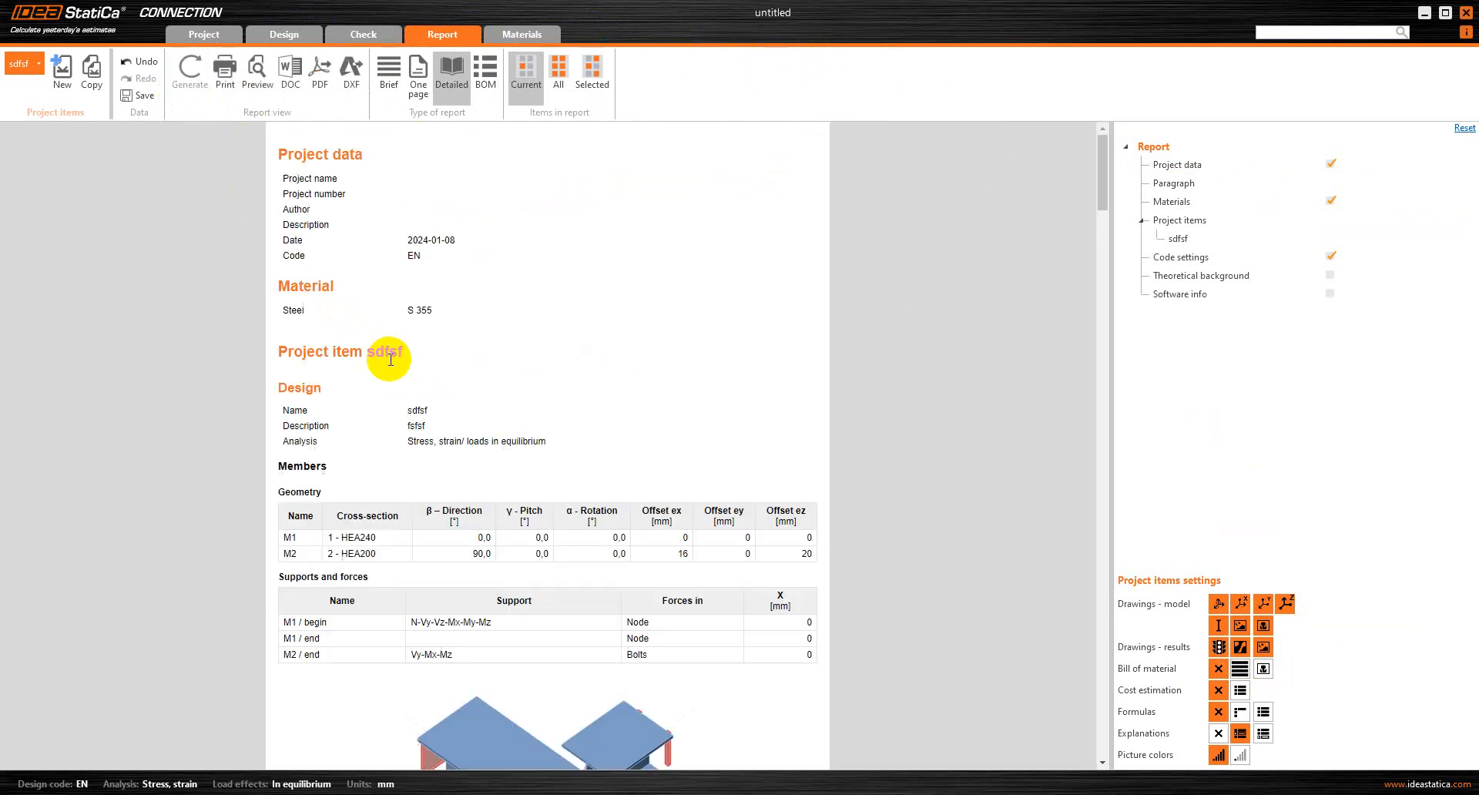
pyautogui.scroll(-8, 463, 345)
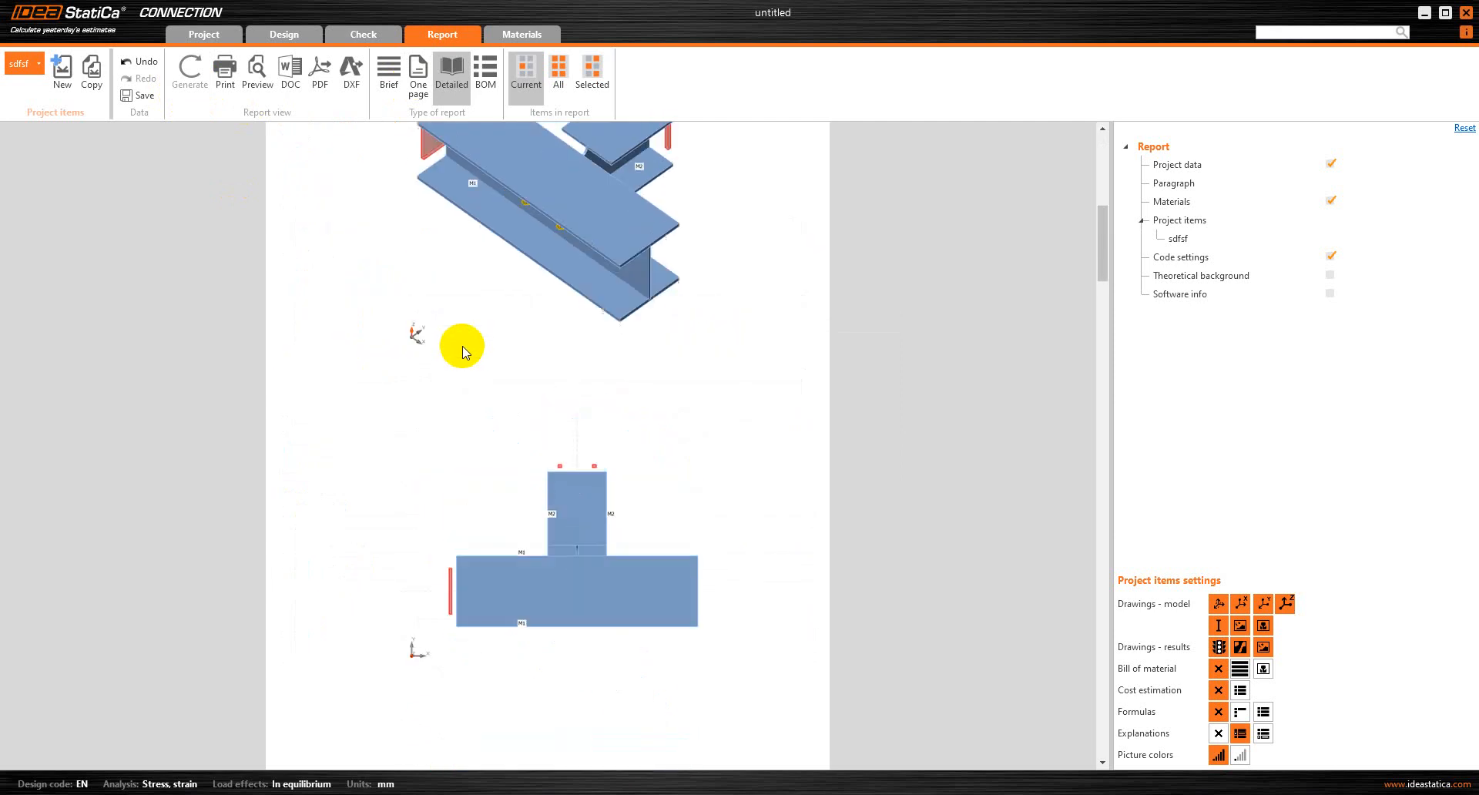
pyautogui.scroll(3, 462, 345)
pyautogui.scroll(-20, 462, 345)
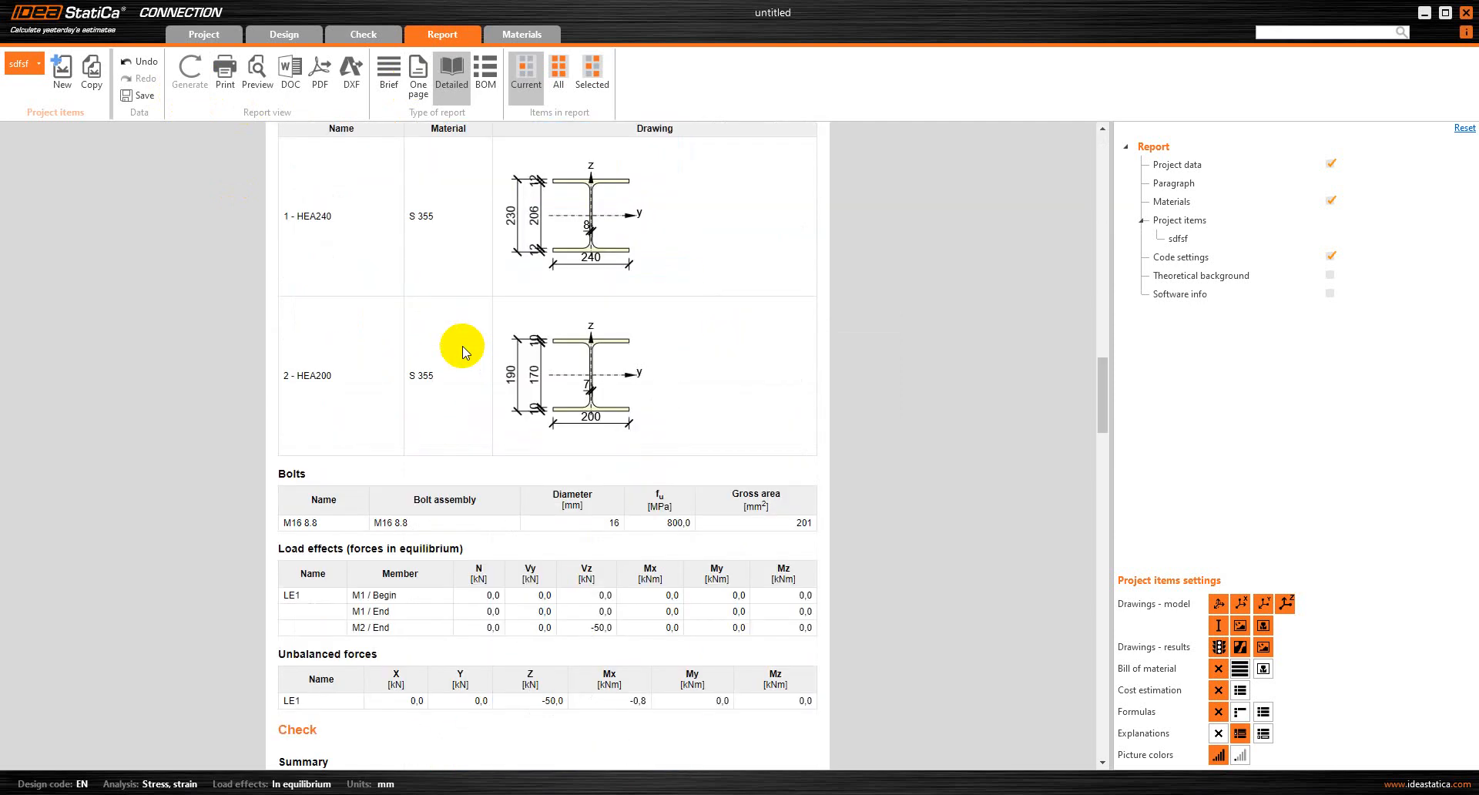
pyautogui.scroll(-20, 462, 348)
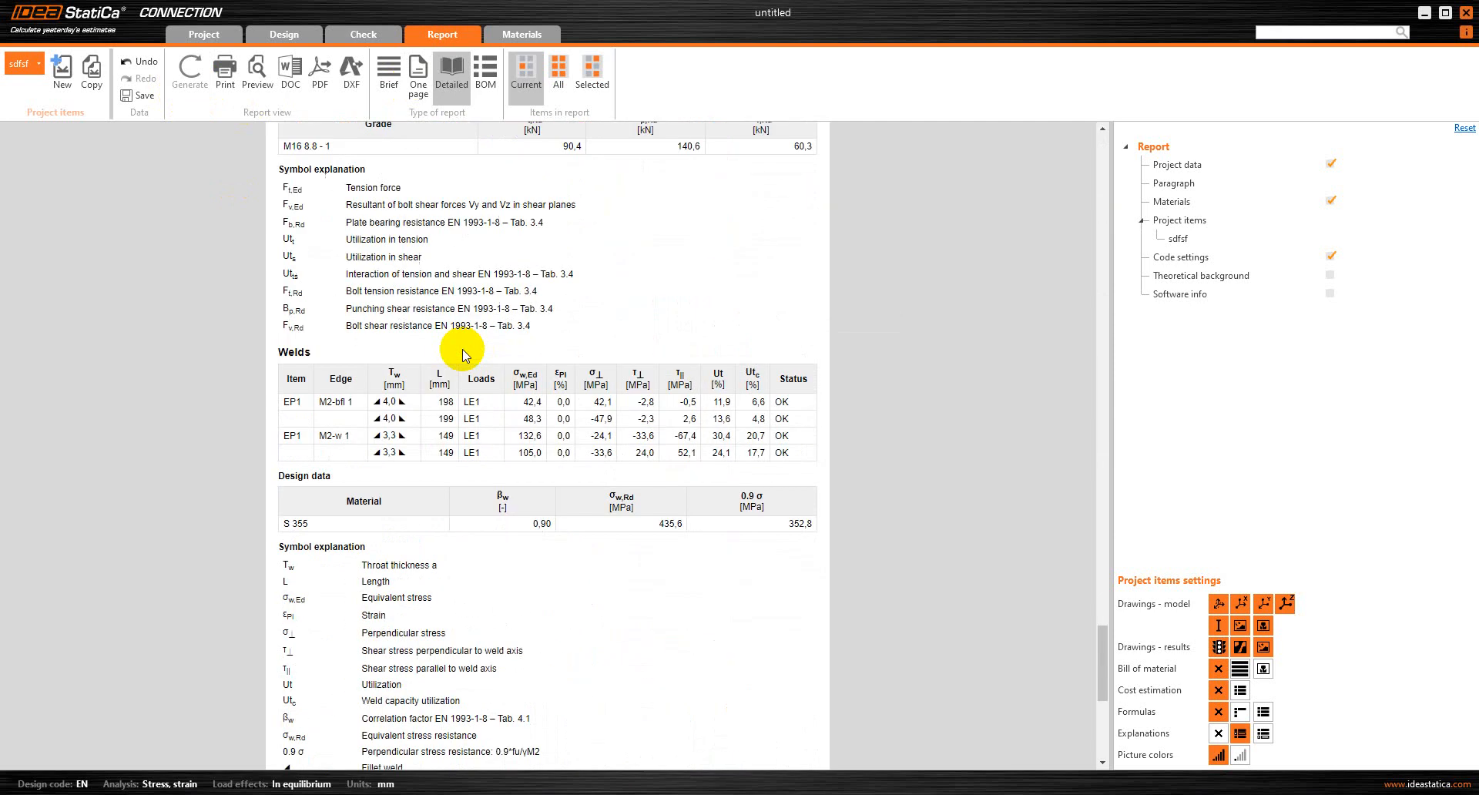
pyautogui.scroll(-2, 462, 358)
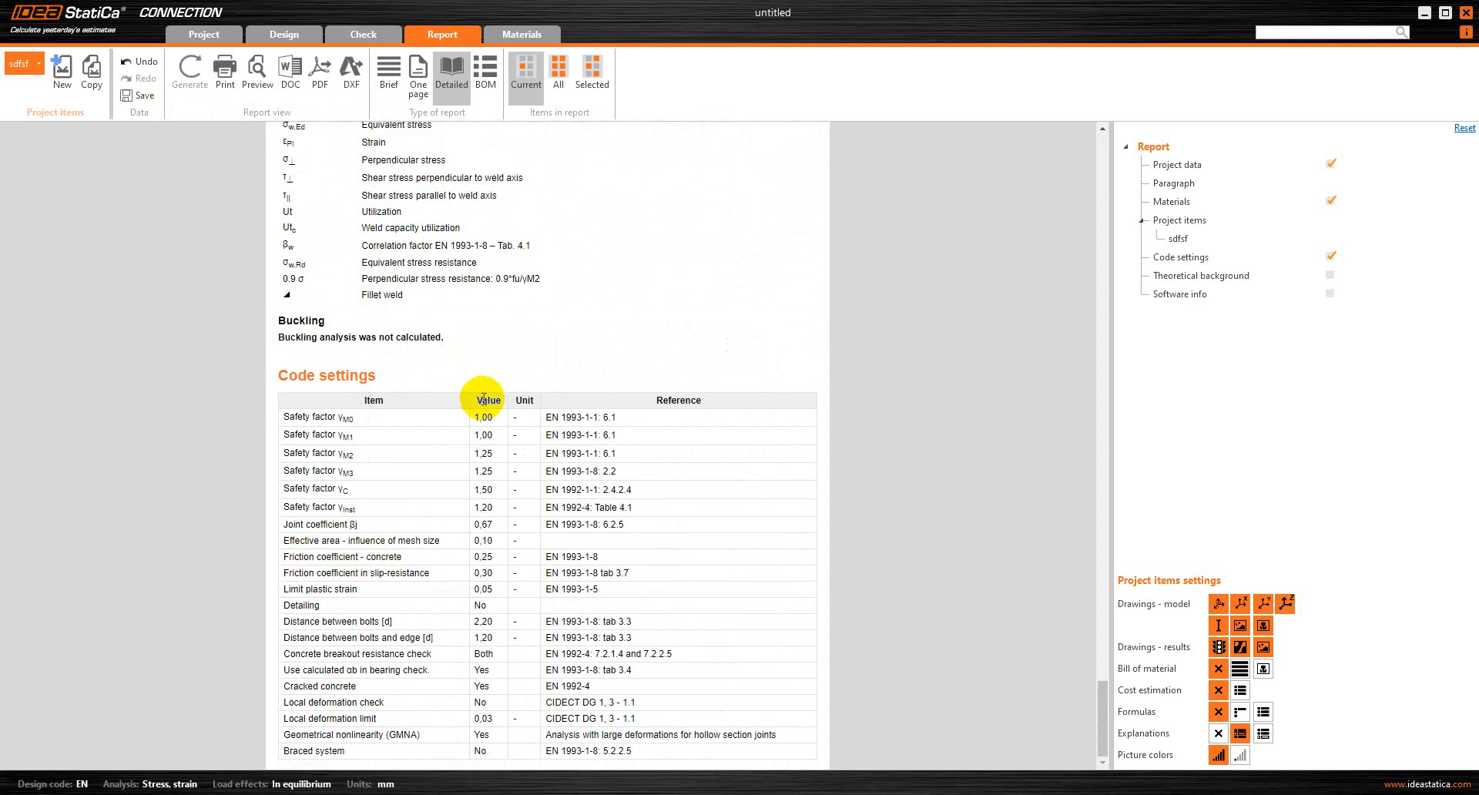
pyautogui.scroll(1, 483, 400)
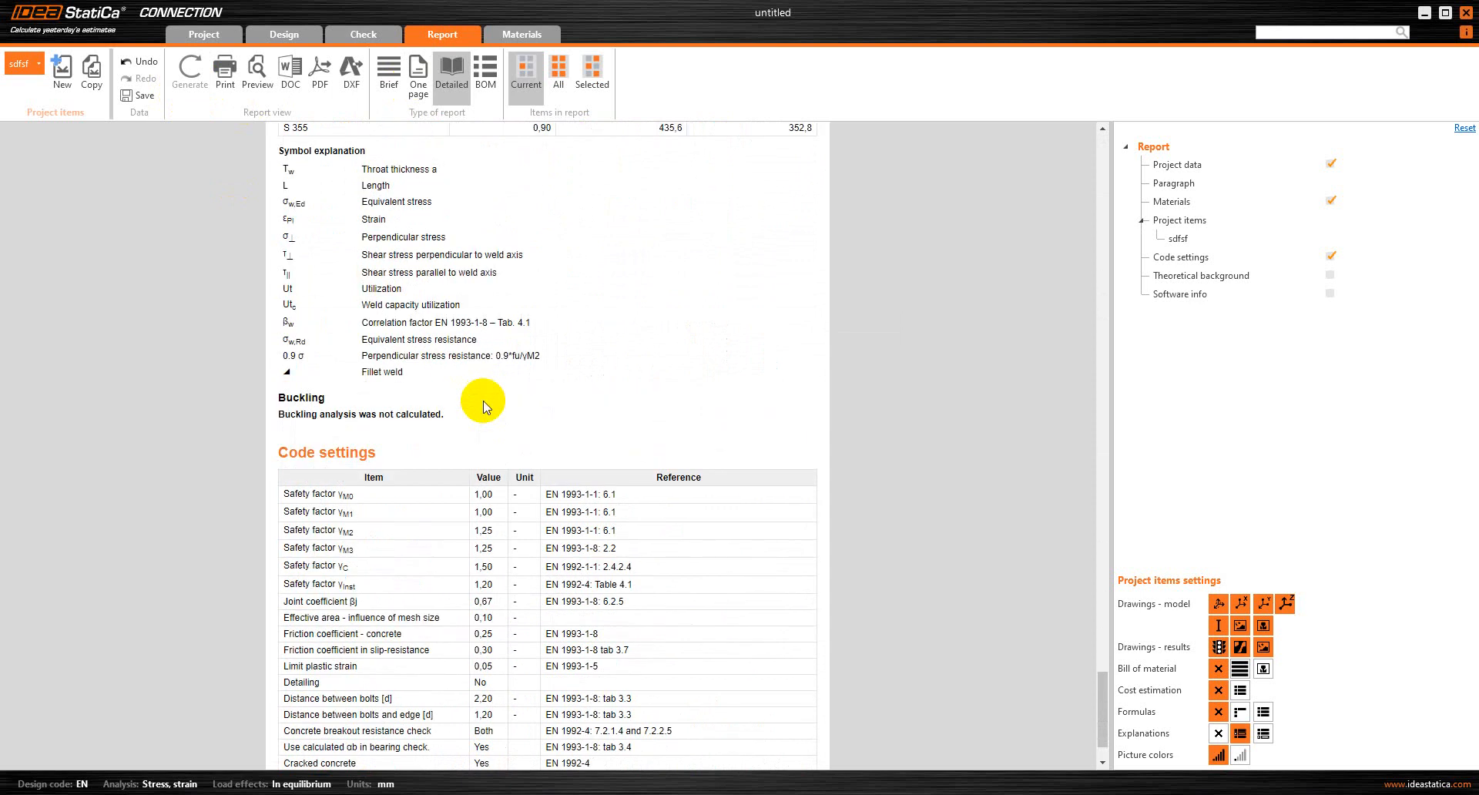